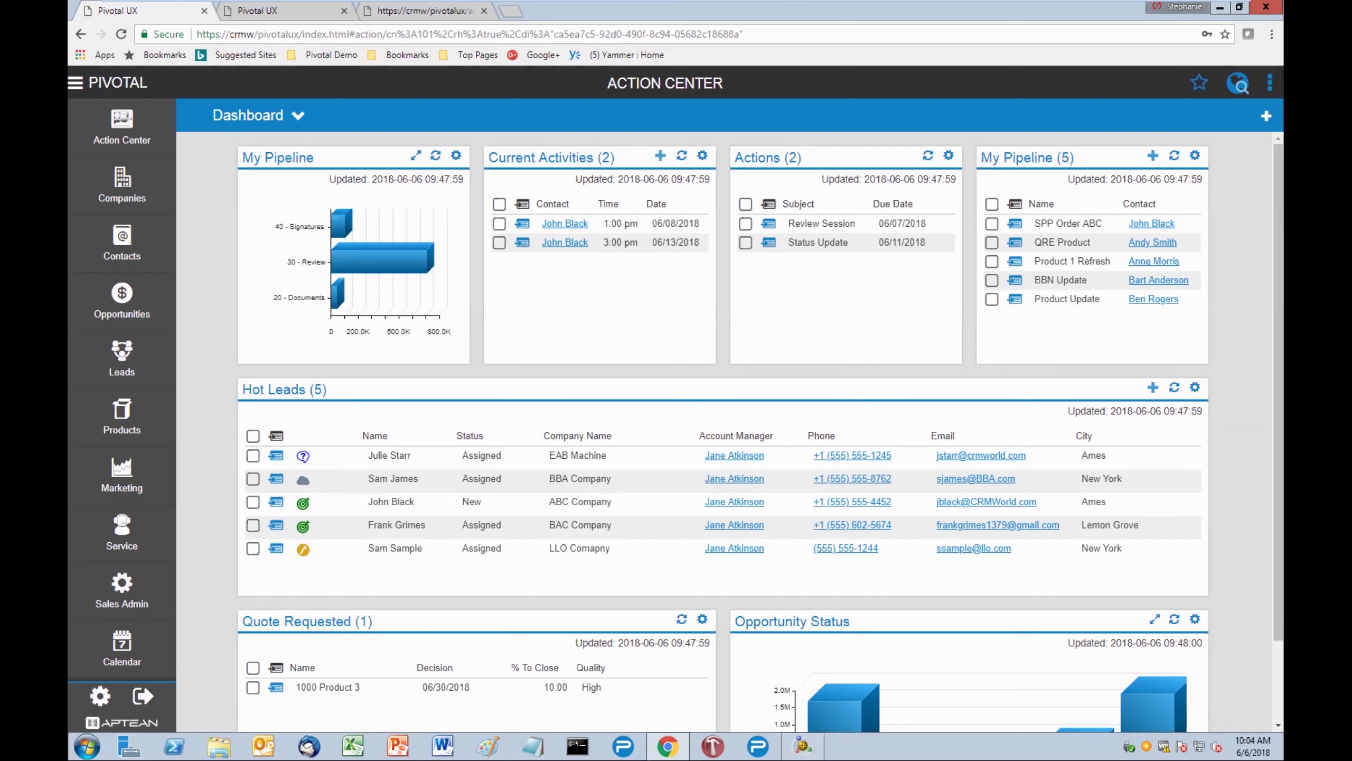
View the opportunities behind the 30 - Review bar of the My Pipeline chart, then close the list.
mouse_move(351, 264)
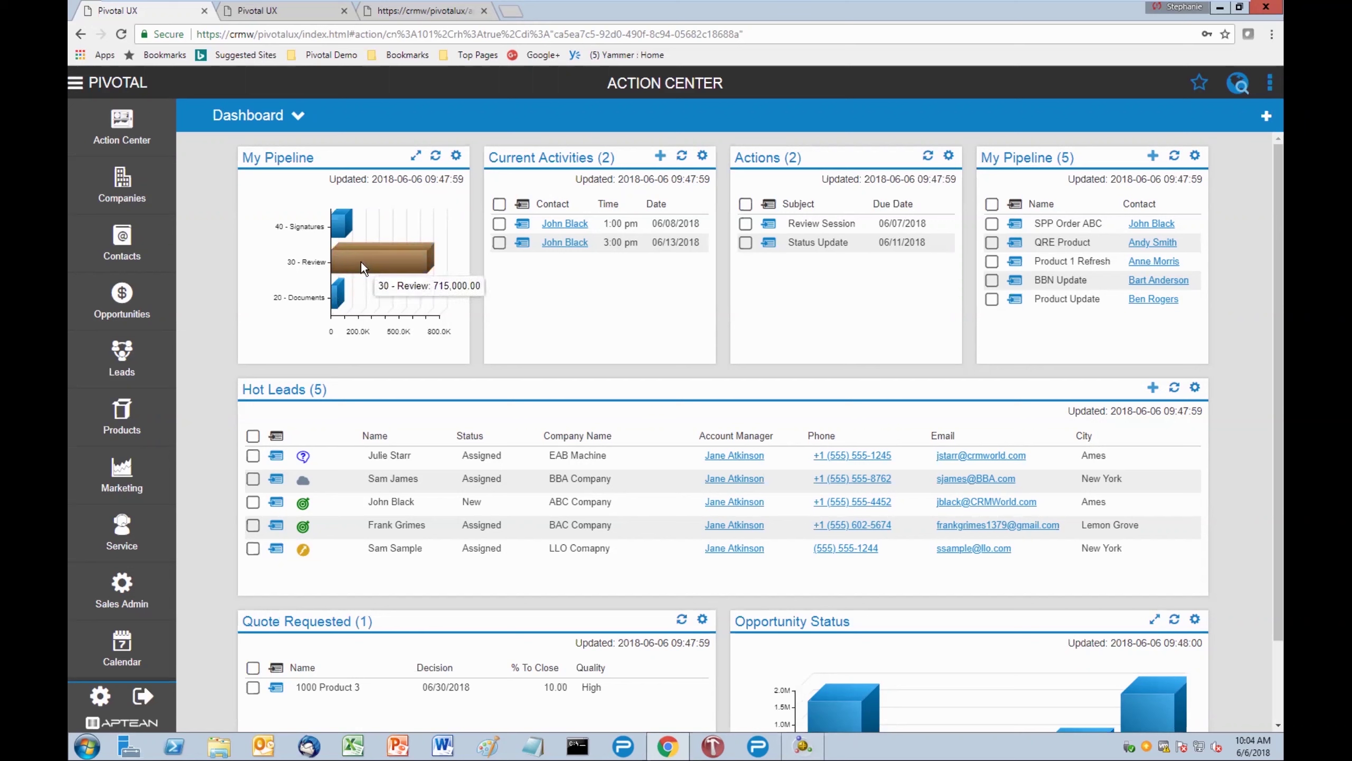
mouse_move(341, 227)
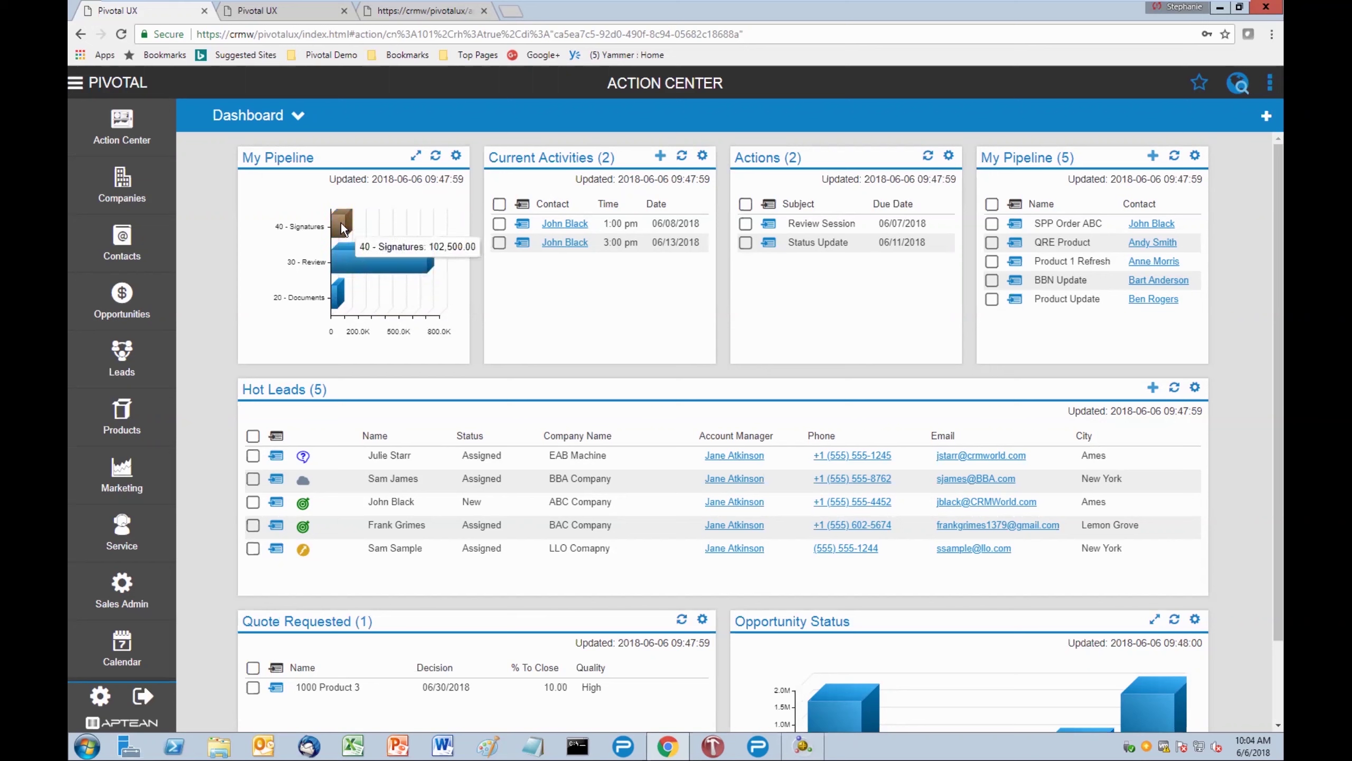
click(372, 260)
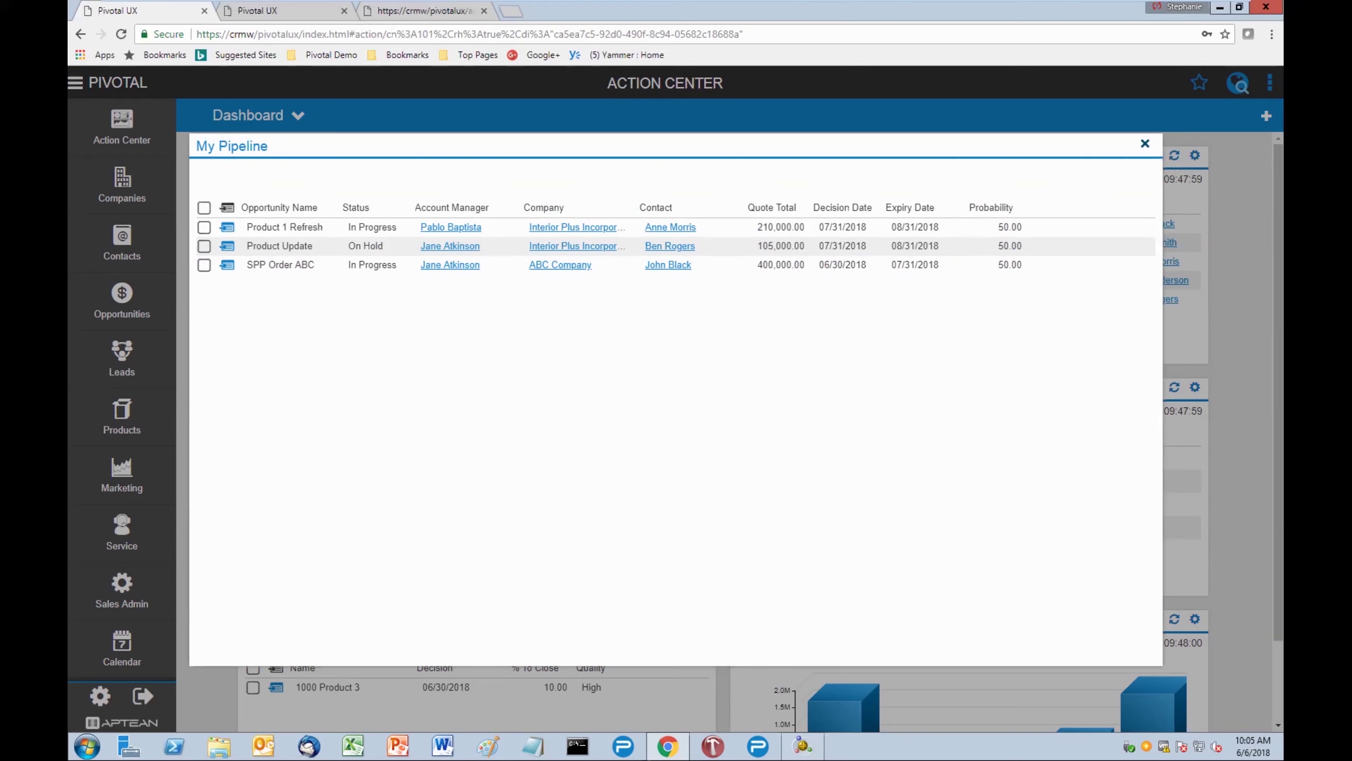
click(1144, 143)
View the opportunities behind the In Progress column of the Opportunity Status chart, then close the list.
scroll(724, 426, down, 3)
scroll(858, 639, down, 1)
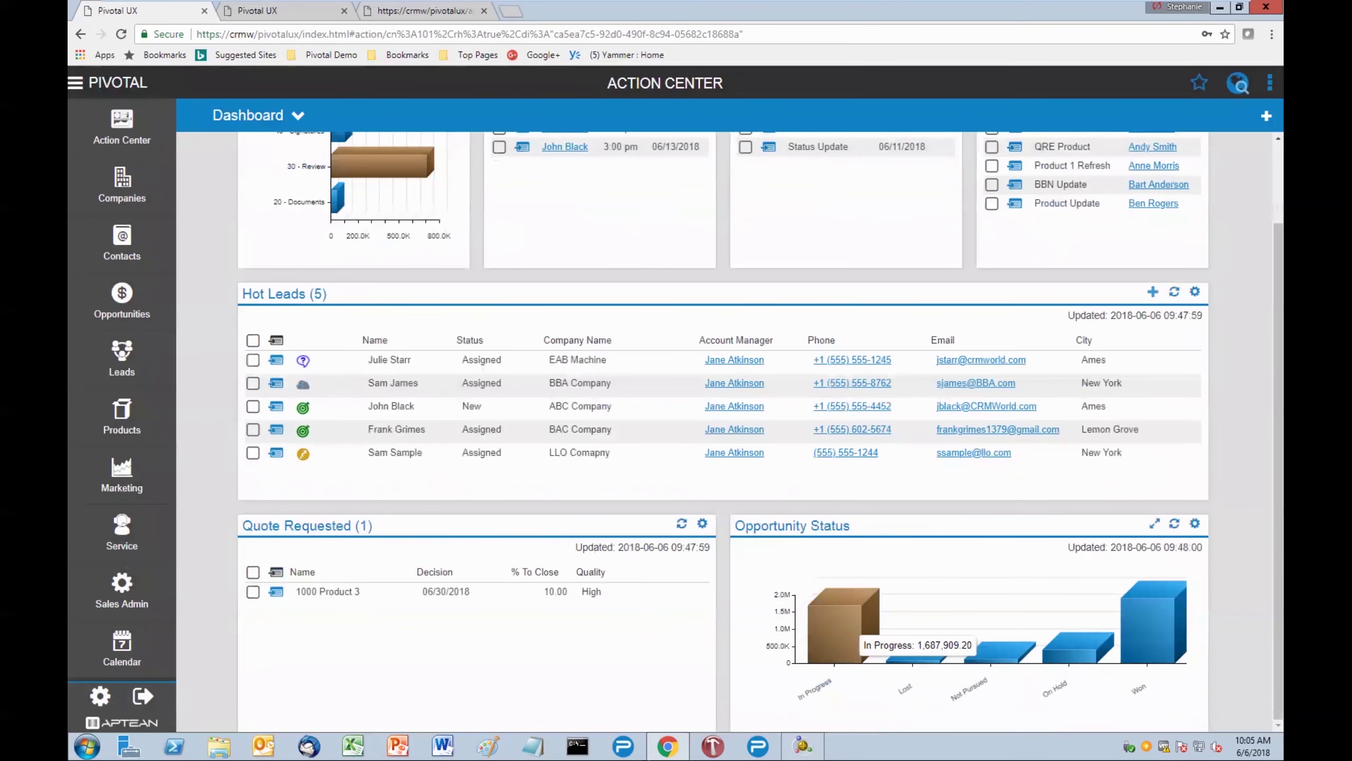
click(844, 628)
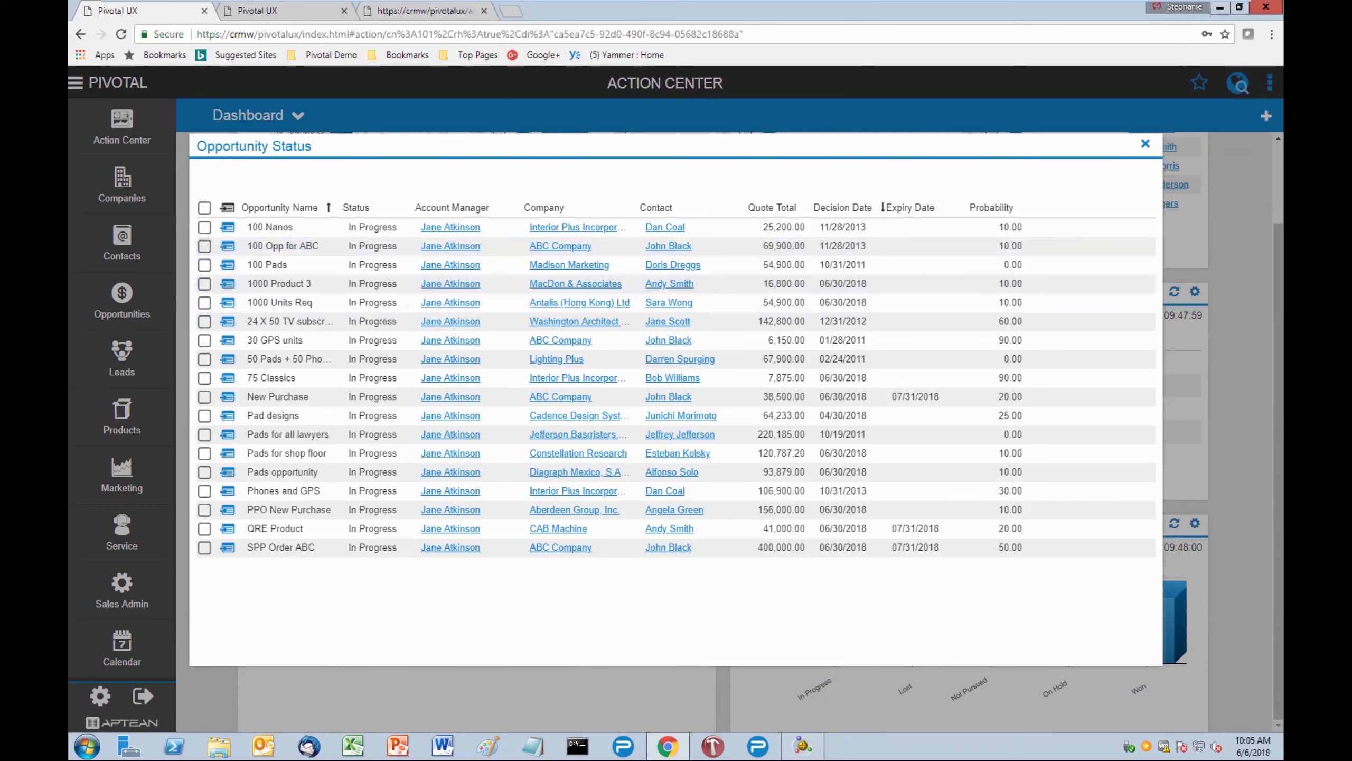
click(1145, 143)
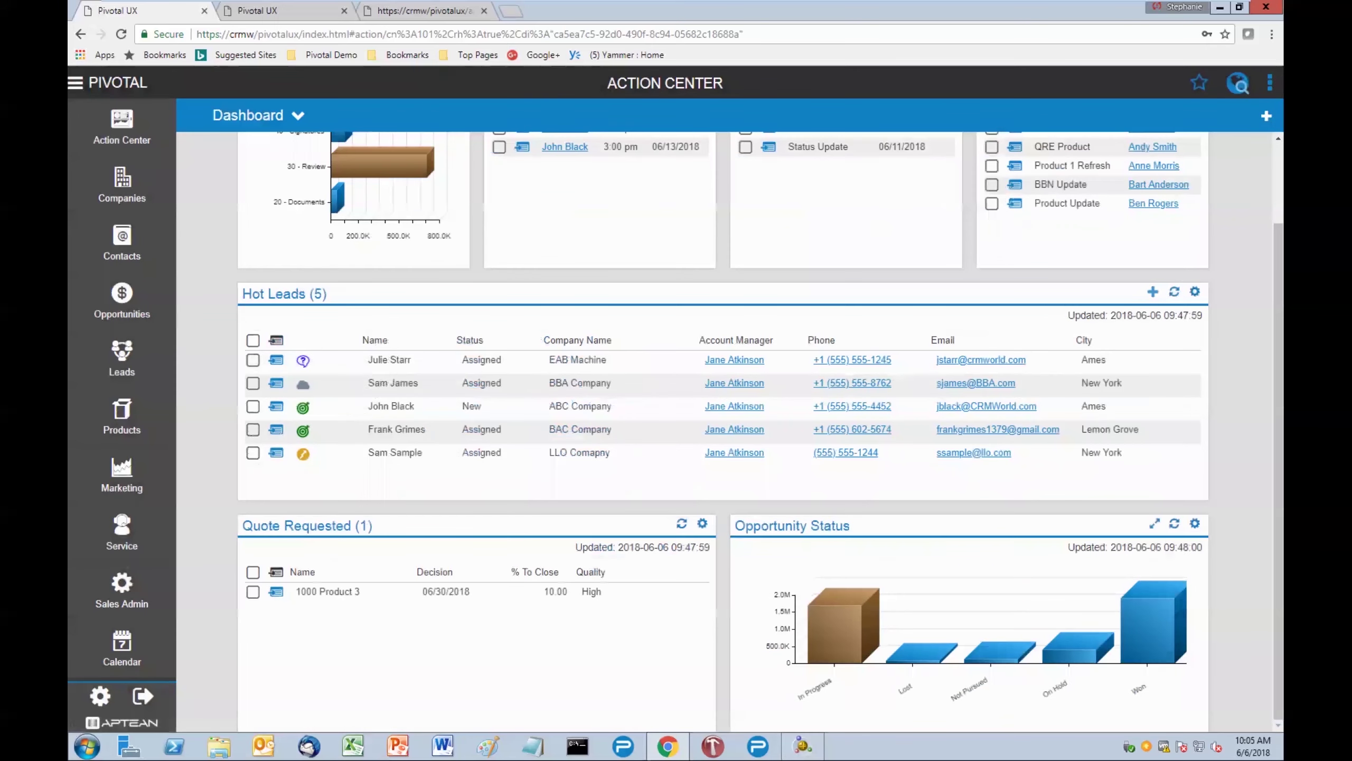
scroll(722, 431, up, 2)
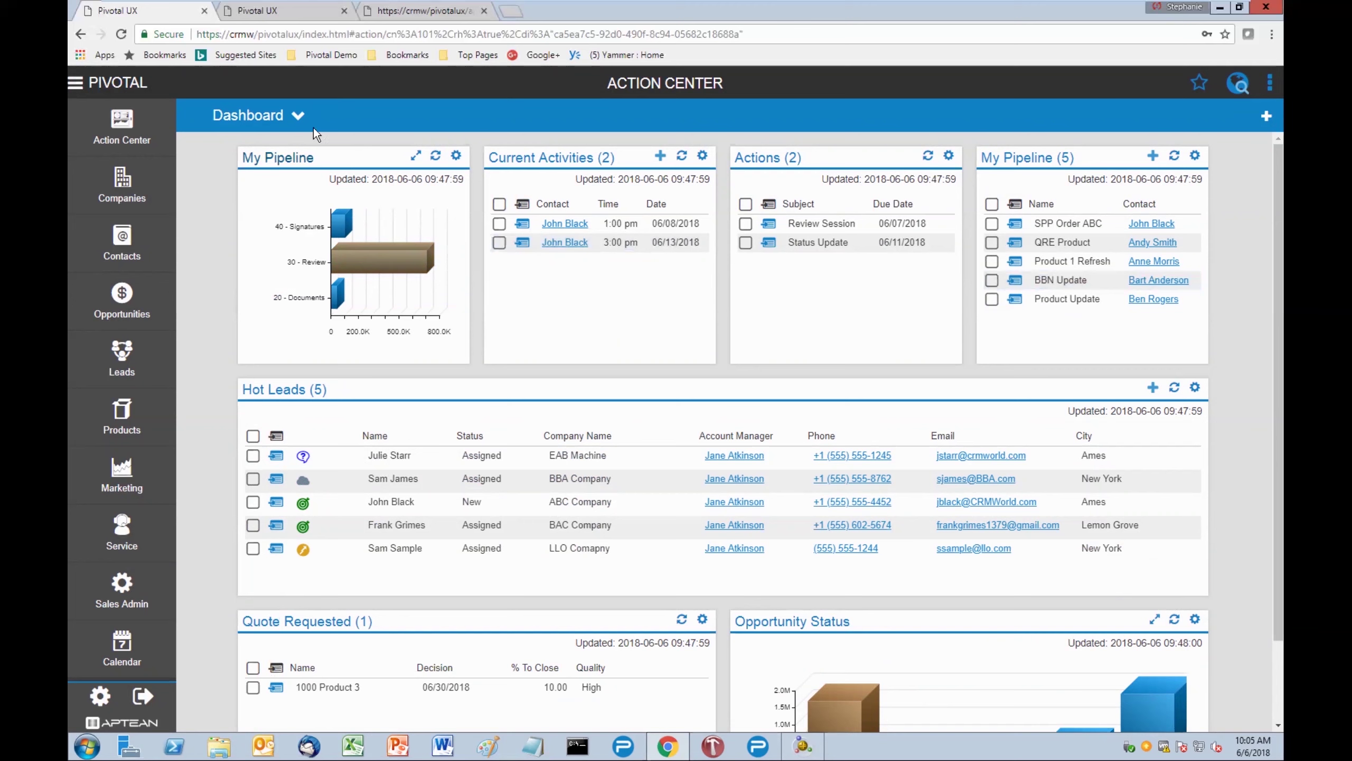
Look at the reordering and deleting options for the list of dashboards, then leave editing without saving.
click(297, 117)
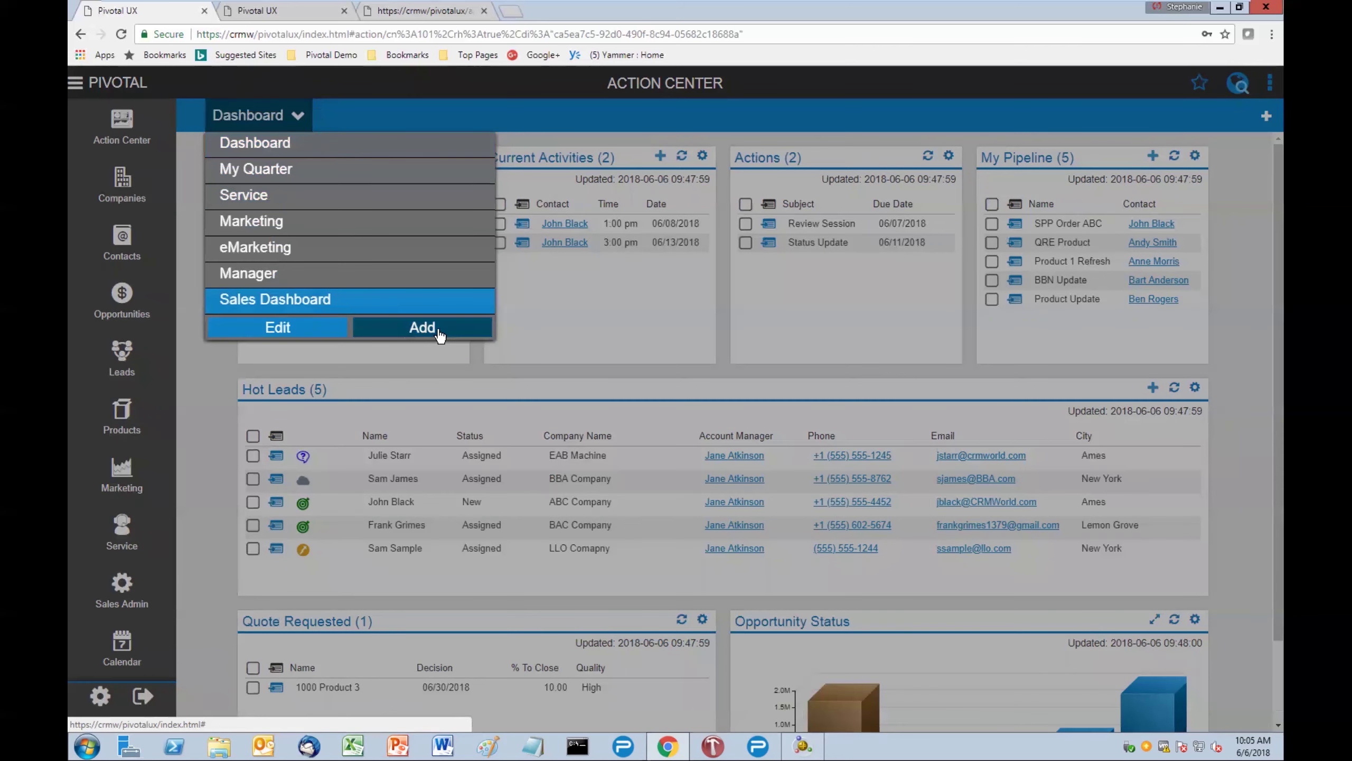
click(307, 333)
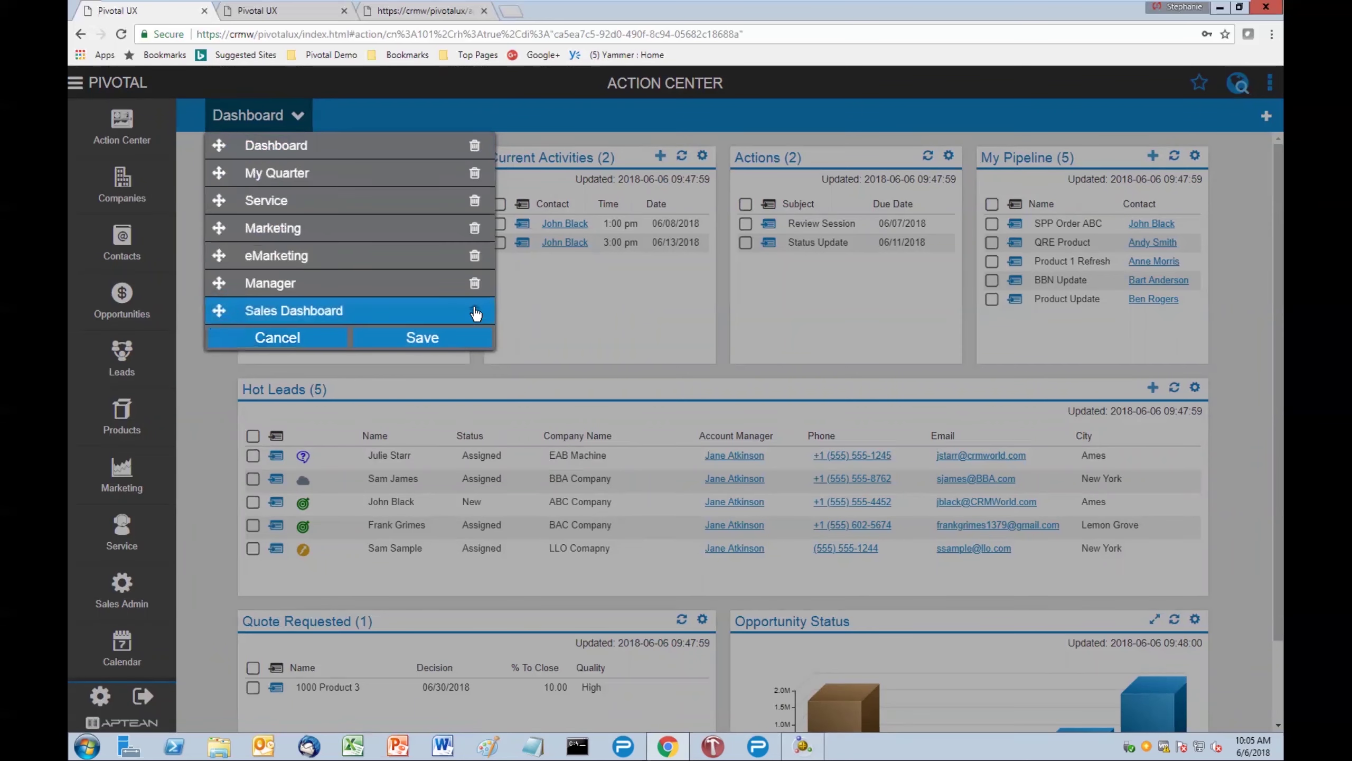
click(302, 339)
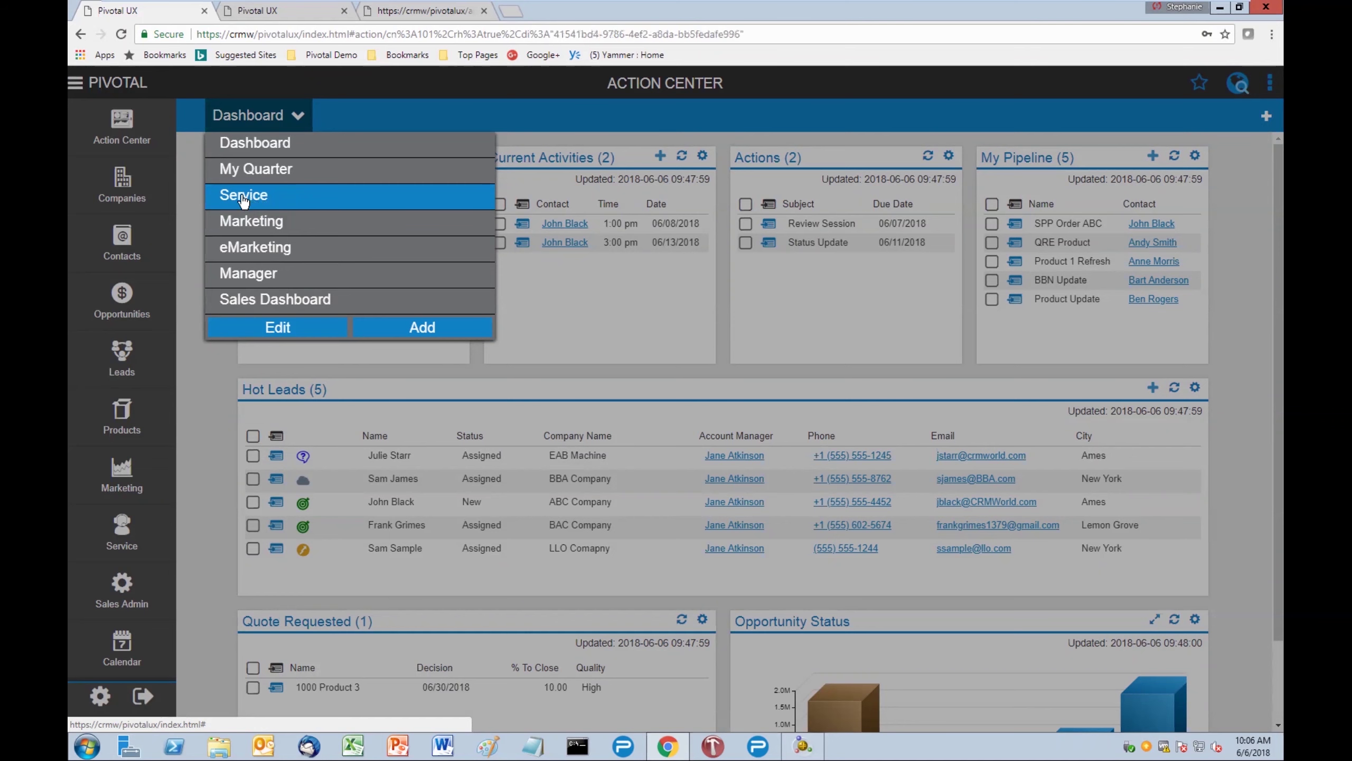
View the Service dashboard, then switch to the Marketing dashboard.
click(244, 197)
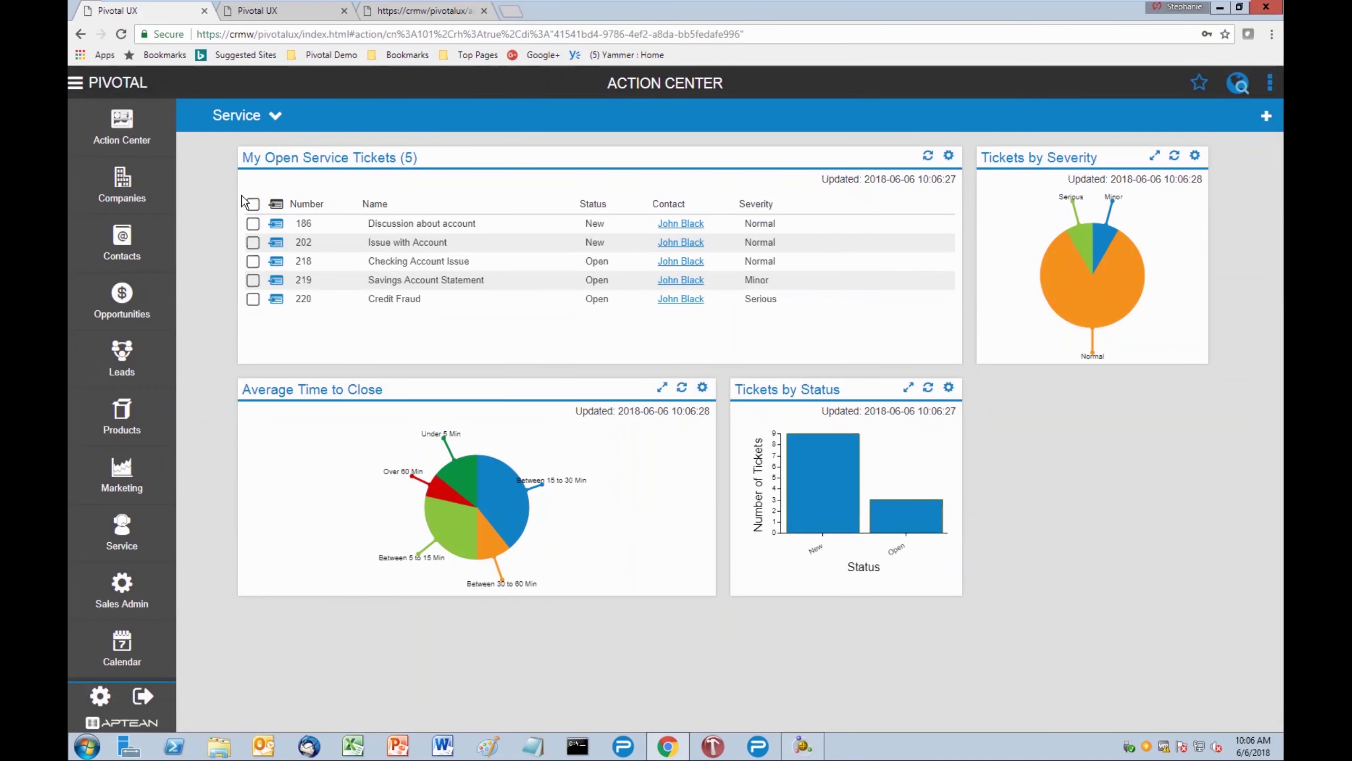
click(277, 116)
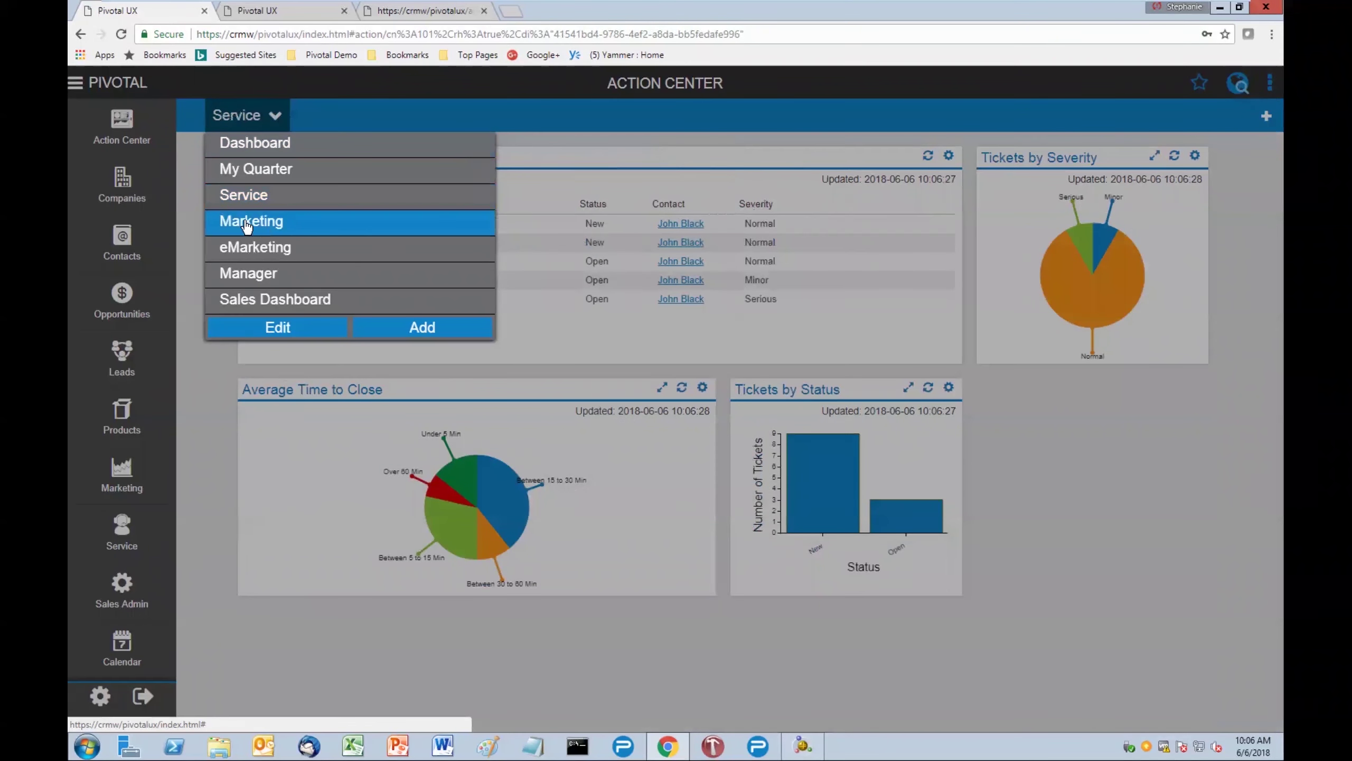
click(263, 227)
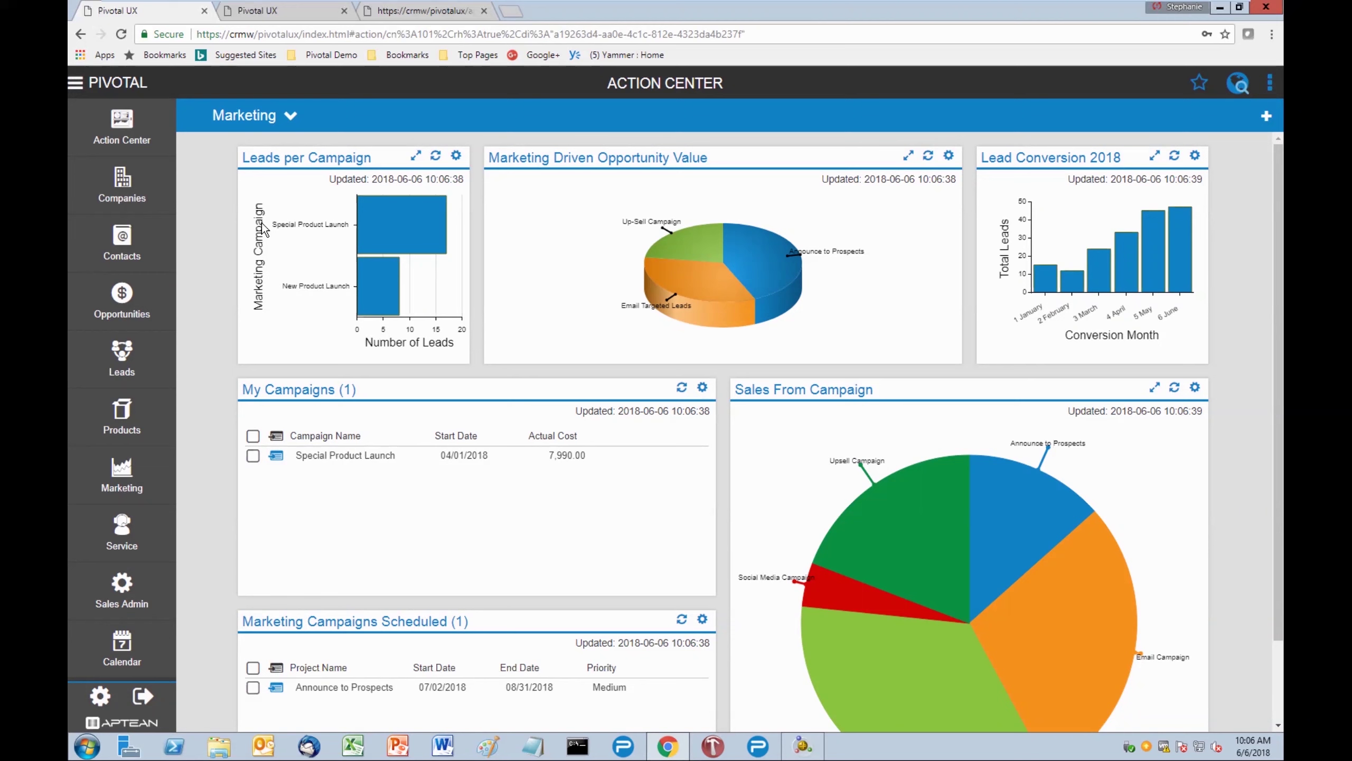
Switch to the eMarketing dashboard and view its campaign lists and Email Campaign History chart.
click(292, 117)
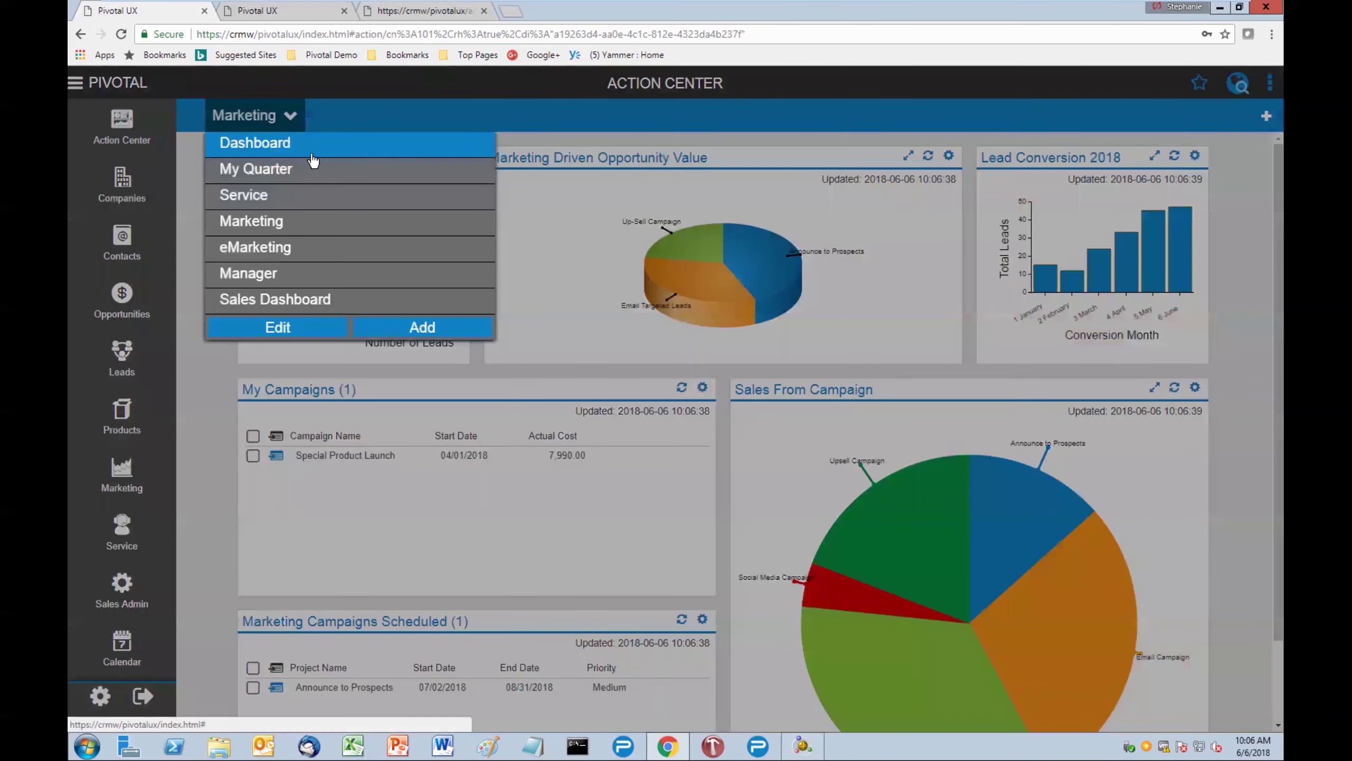
click(287, 251)
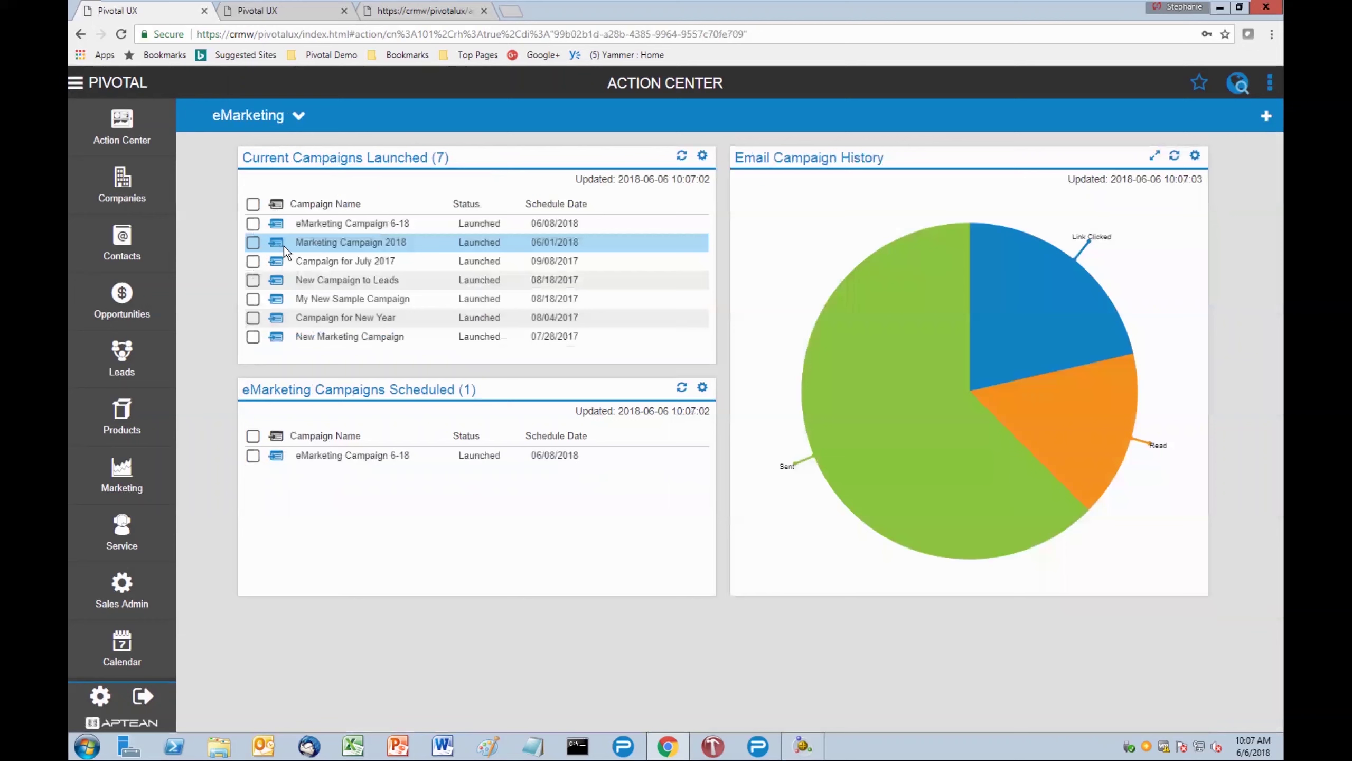
mouse_move(953, 421)
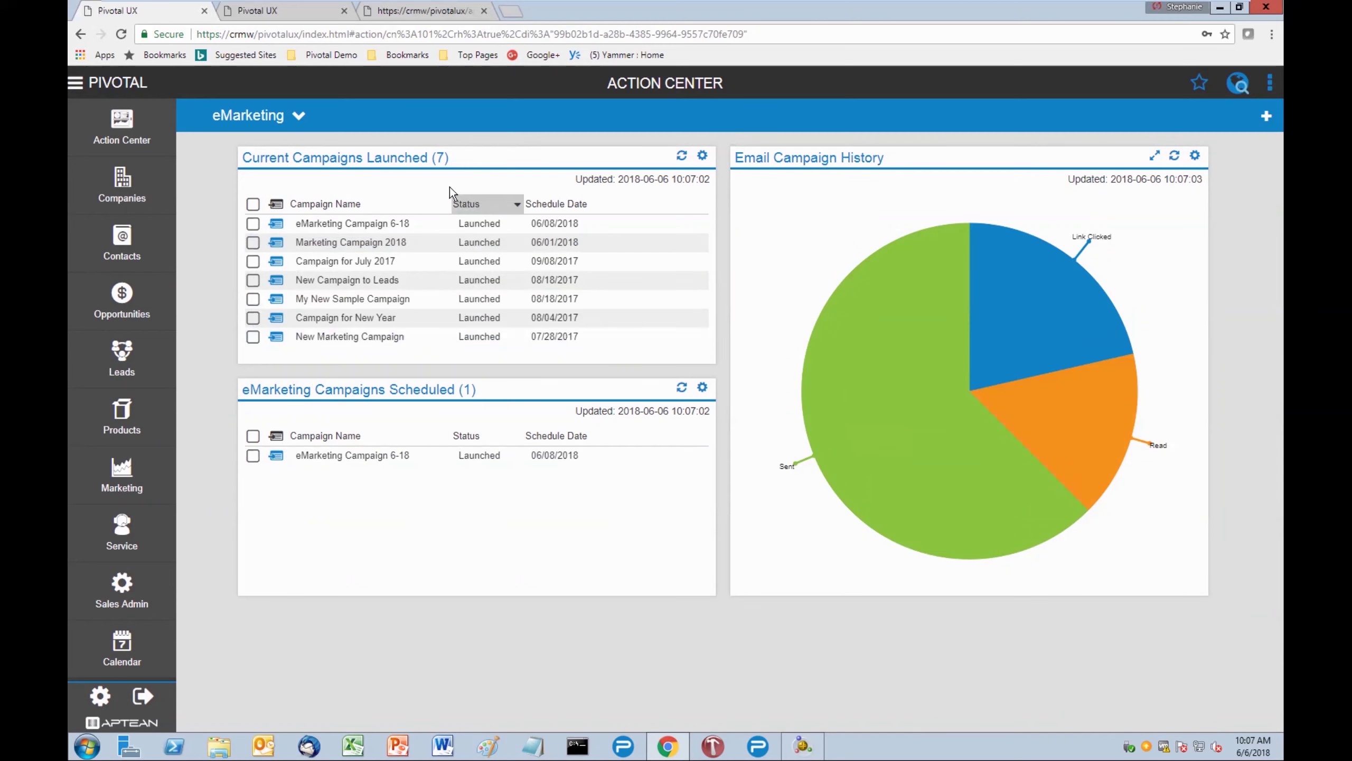
Switch to the My Quarter dashboard and view the records behind the Current Quarter chart's quota bar, then close them.
click(299, 116)
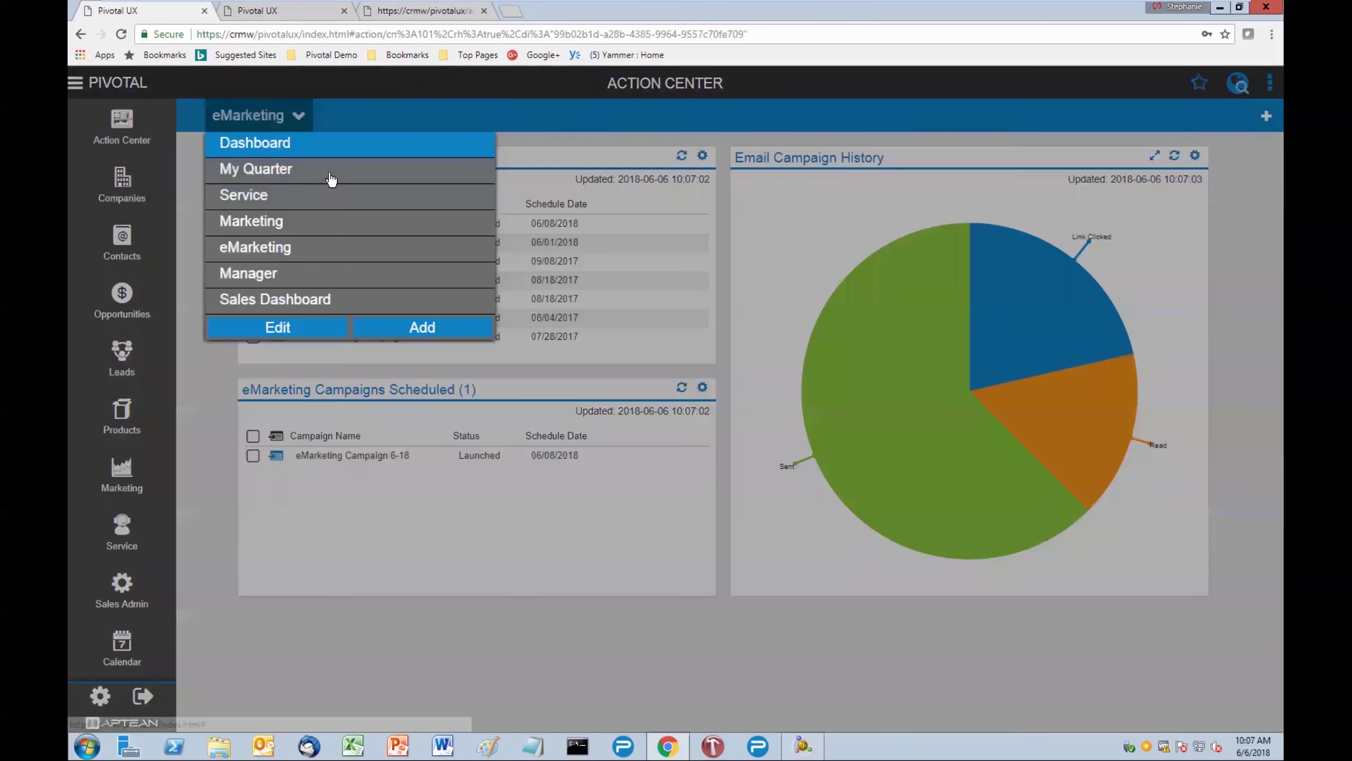
click(248, 170)
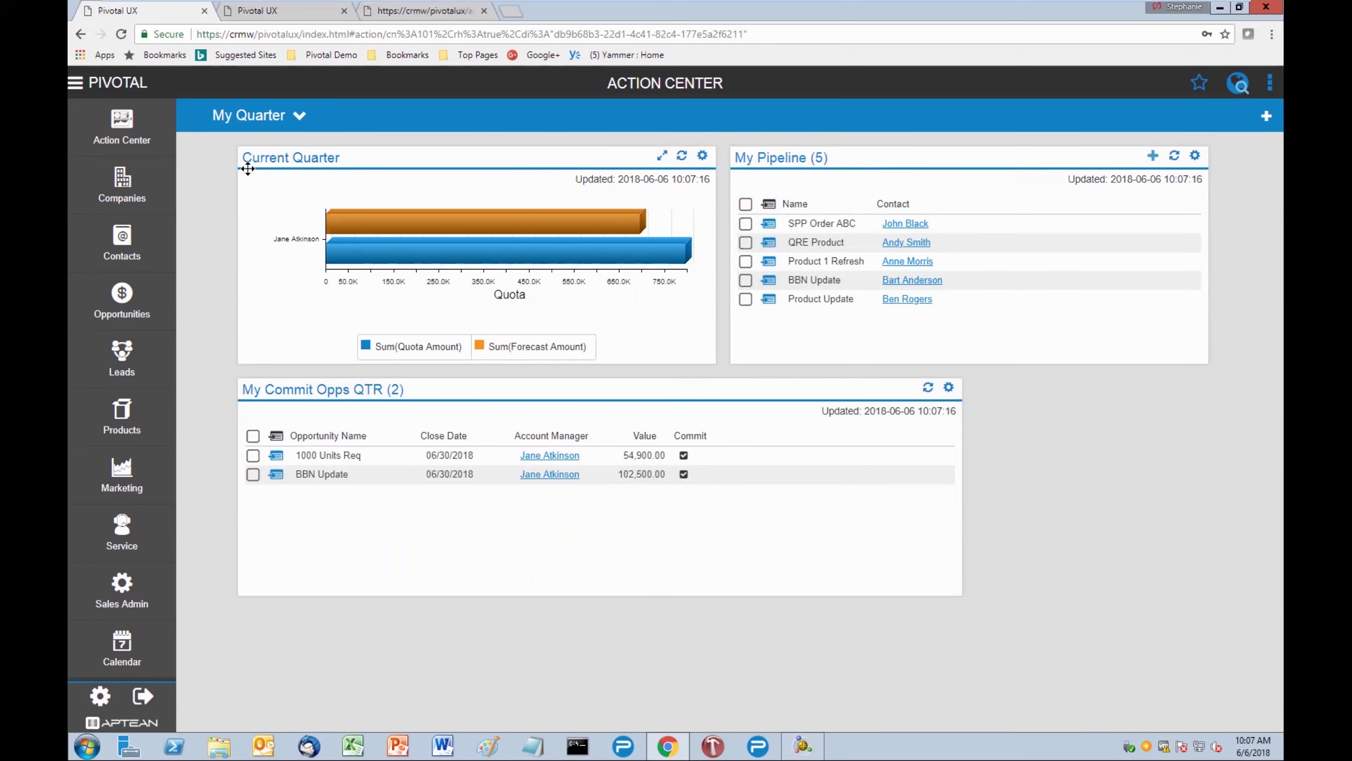
click(496, 252)
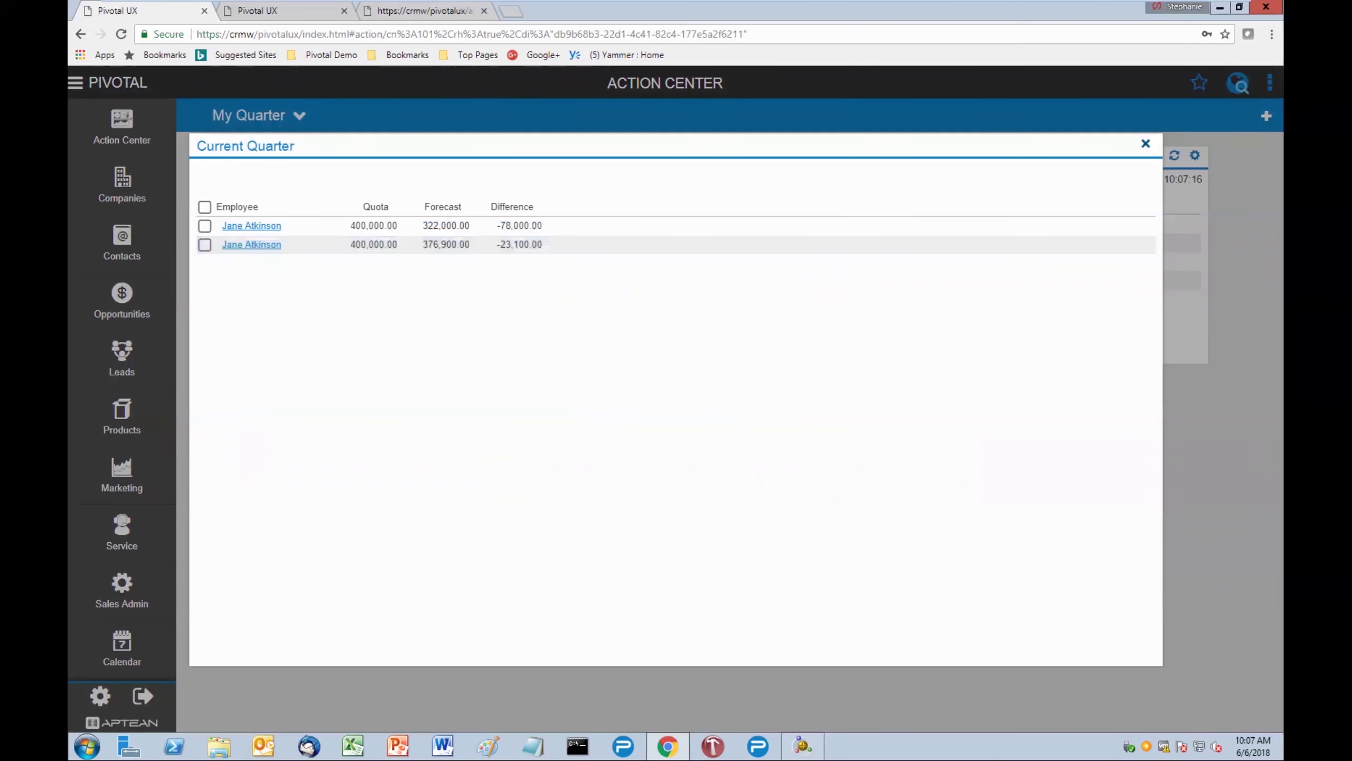
key(Escape)
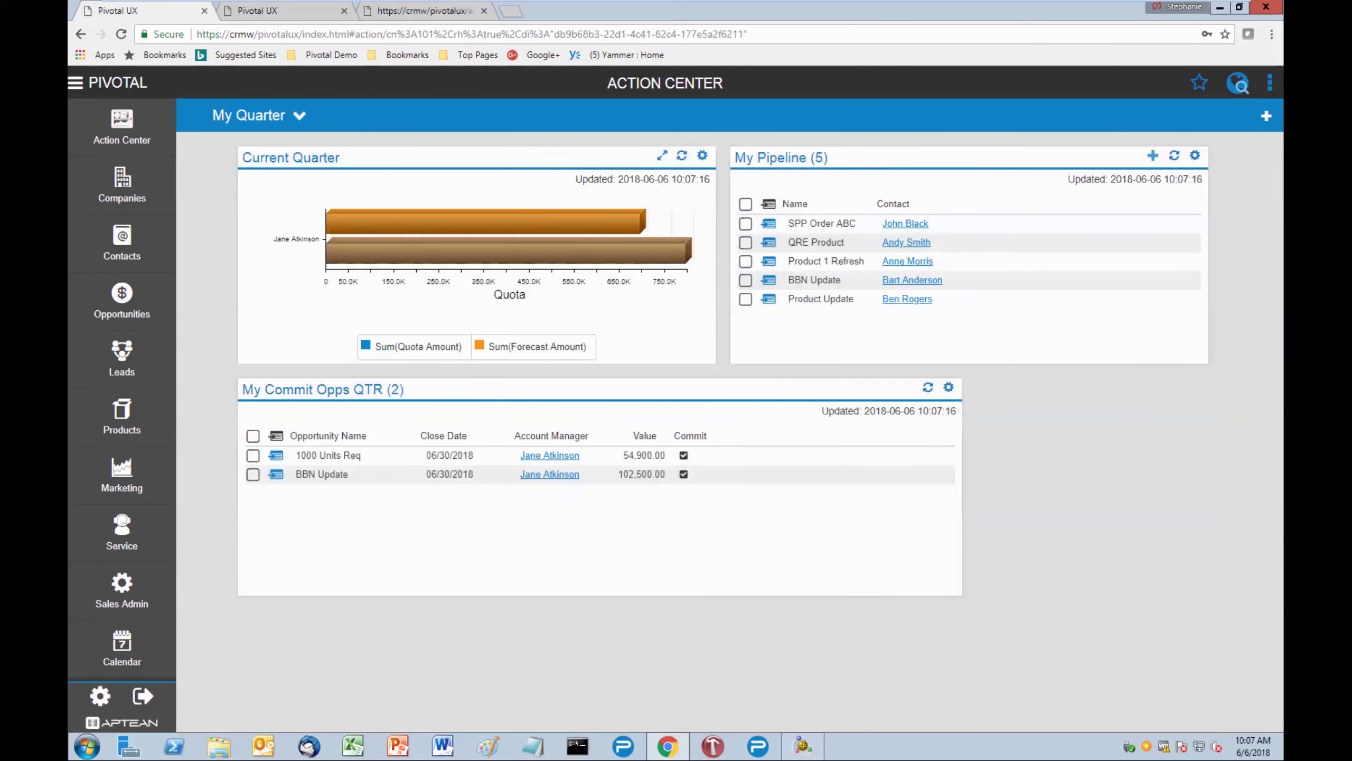
Return to the dashboard named Dashboard and start adding a new chart to it.
click(298, 115)
click(276, 149)
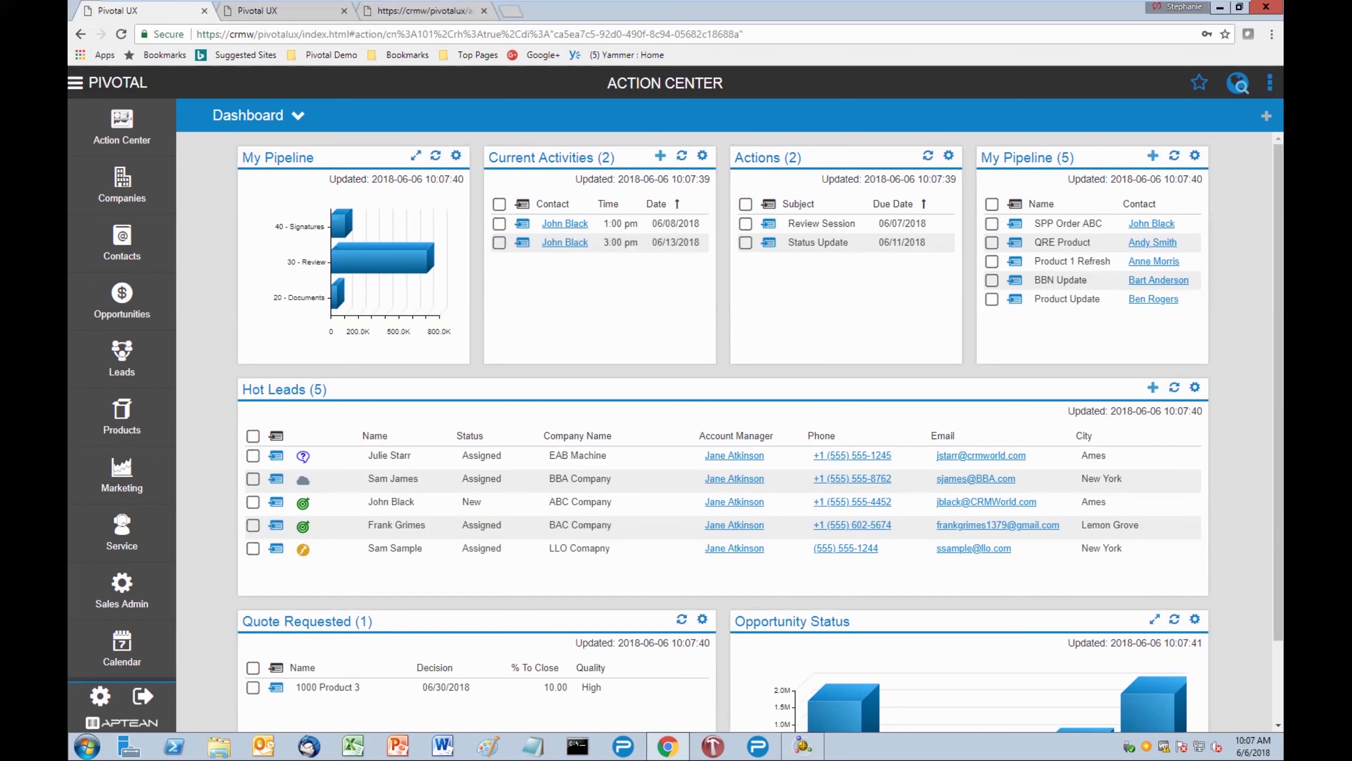
click(1266, 115)
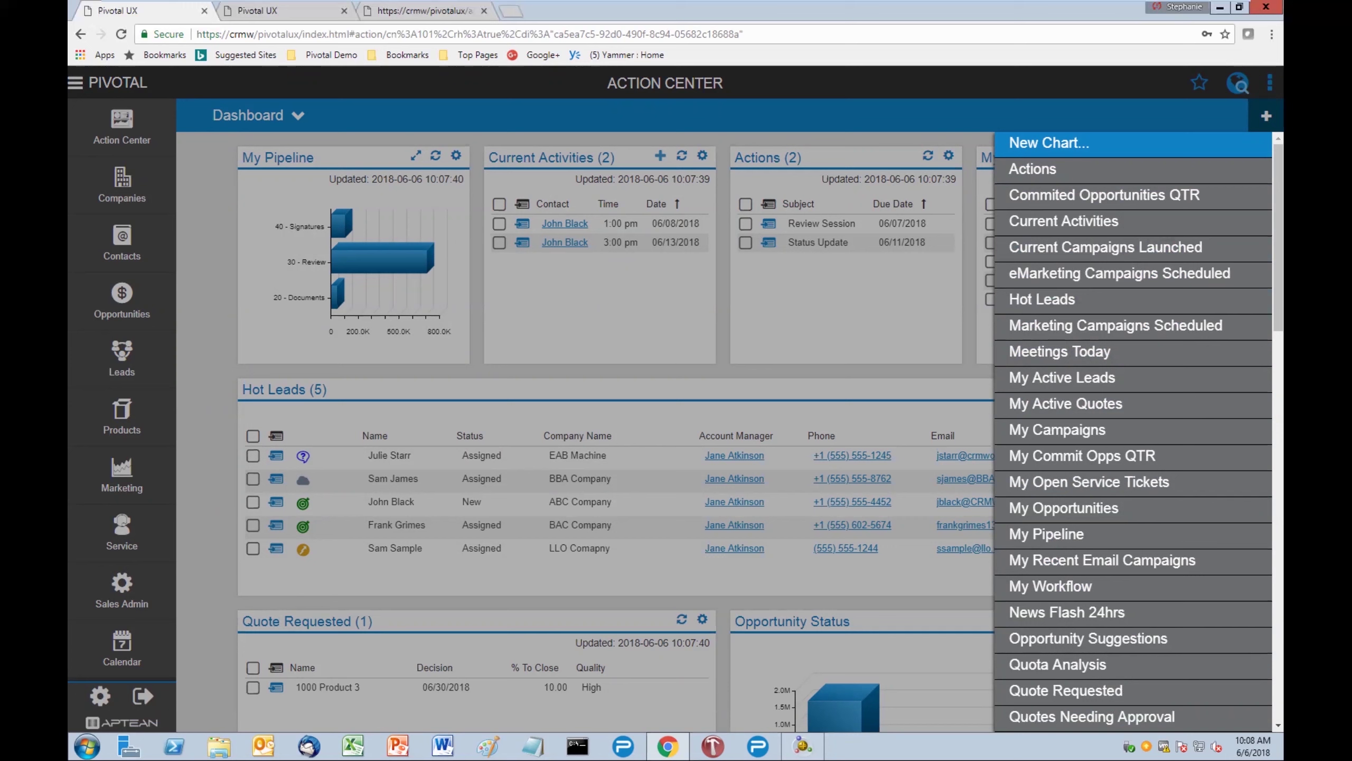
click(1050, 143)
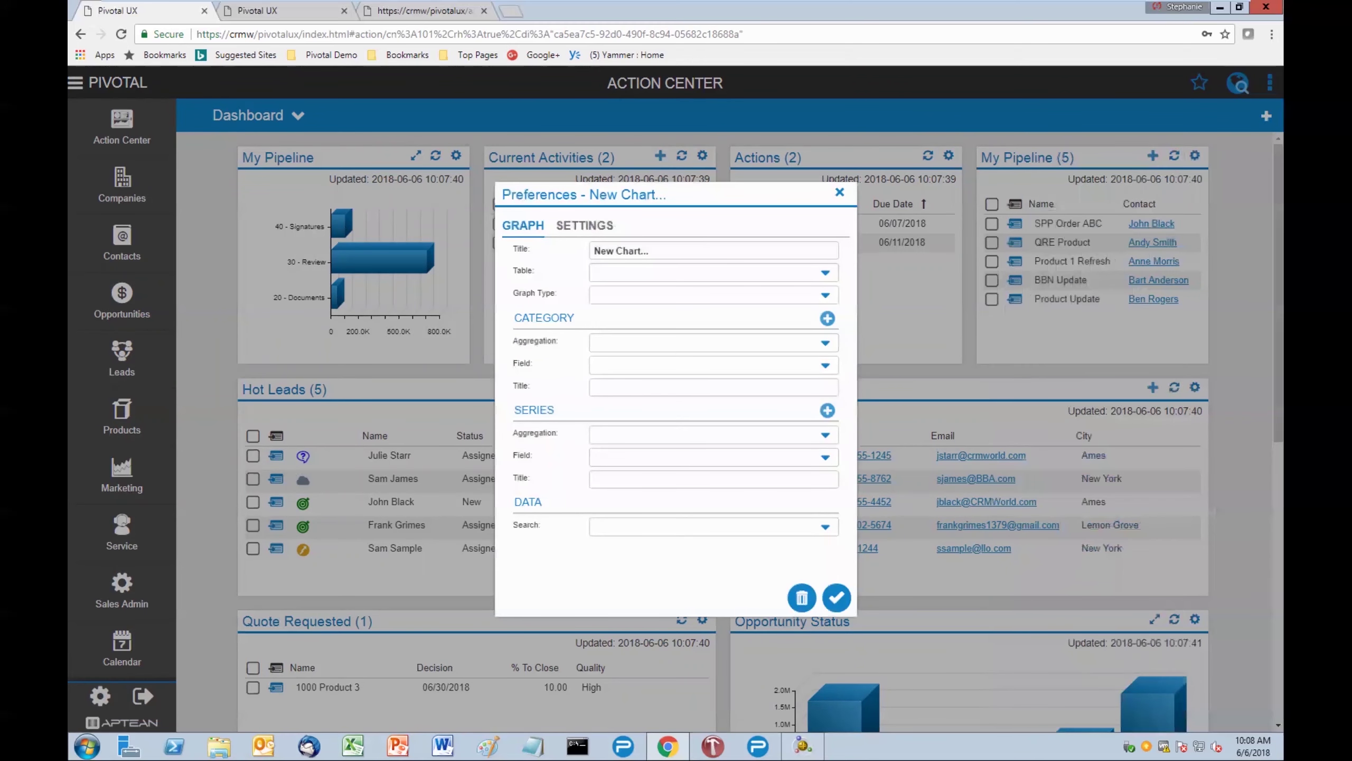
Title the new chart "New Dashboard".
key(Tab)
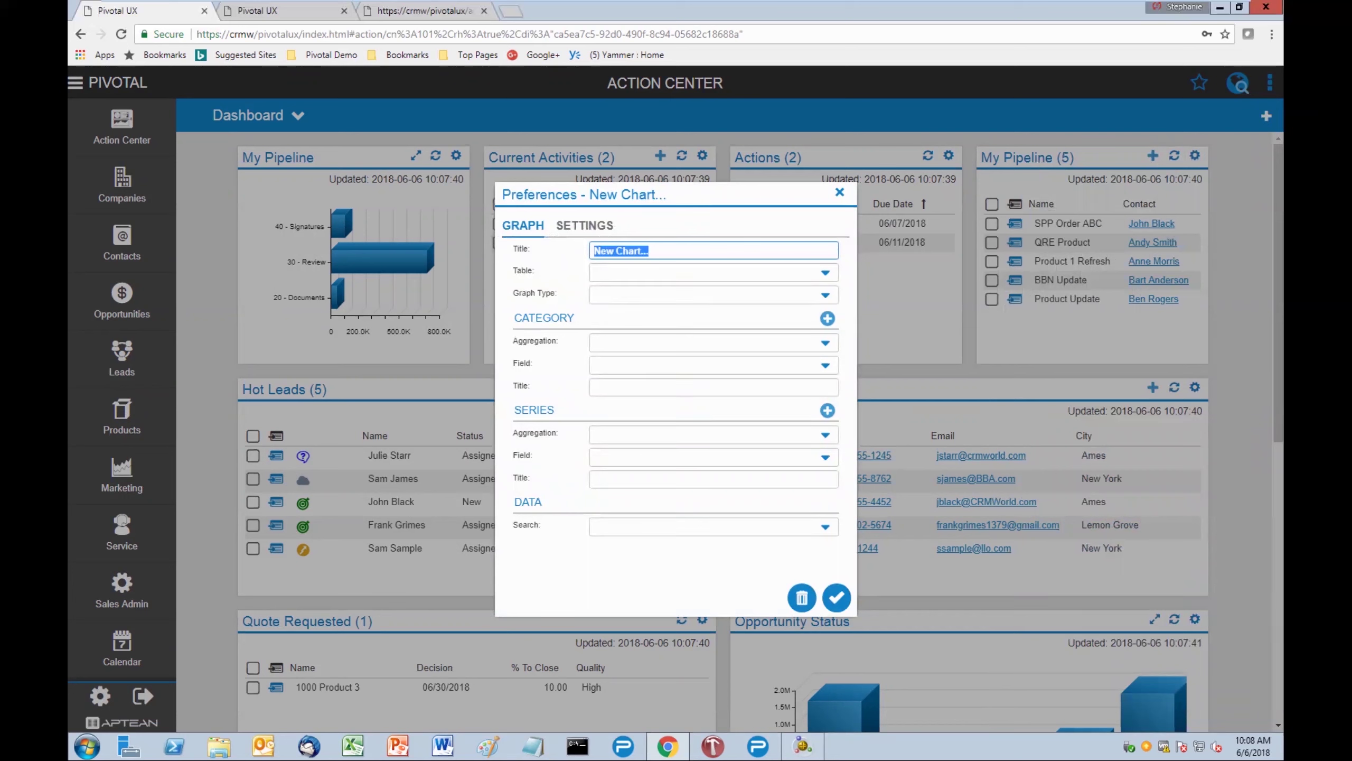
key(BackSpace)
text(Ne)
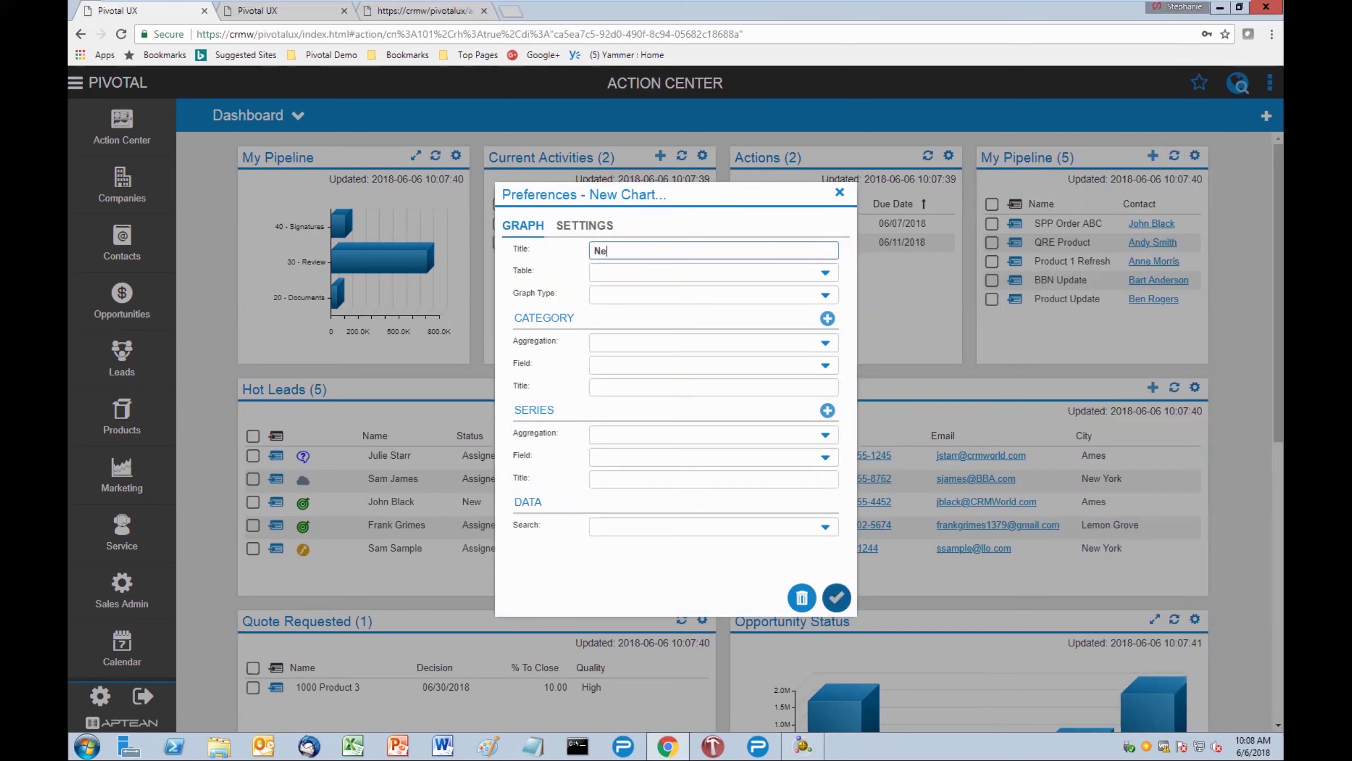
text(w Dashboard)
key(Tab)
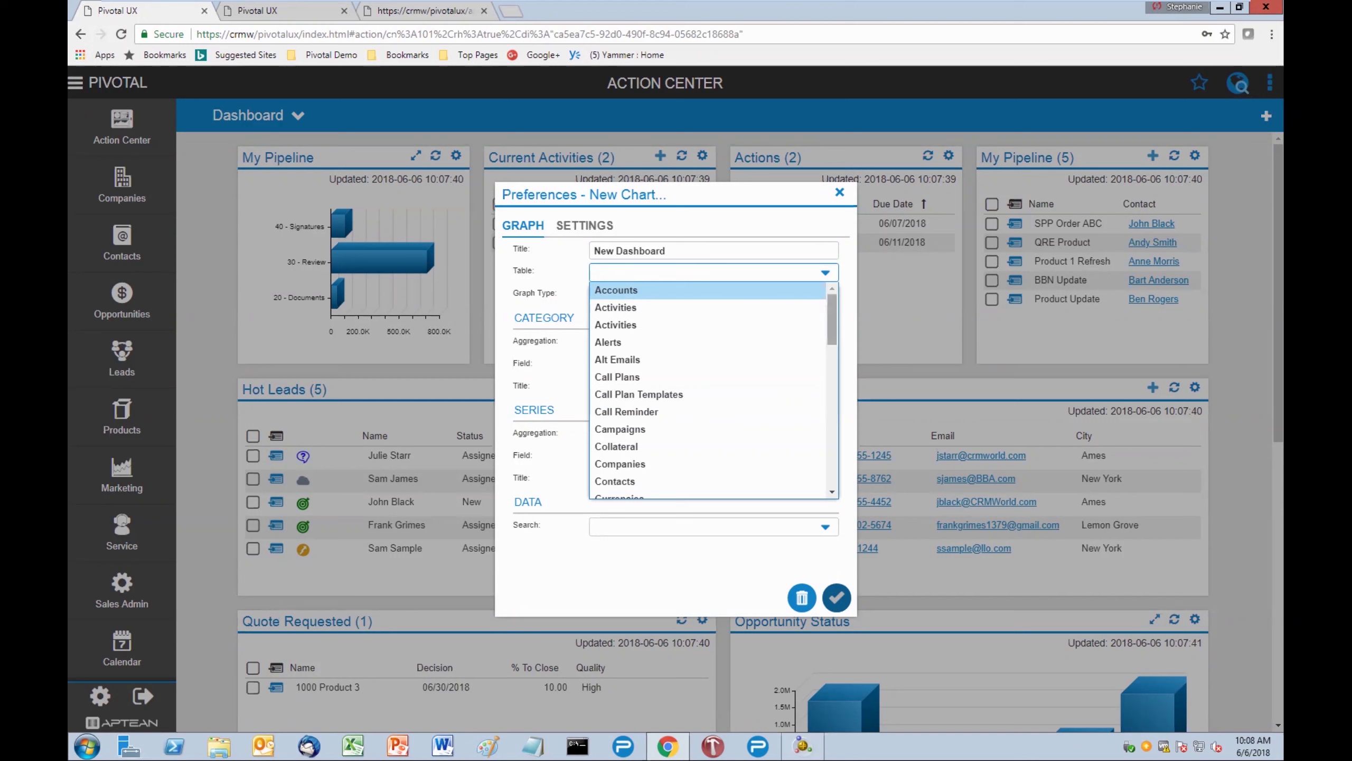
Base the chart on the Opportunities table and set its graph type to Pie3D.
scroll(707, 390, down, 2)
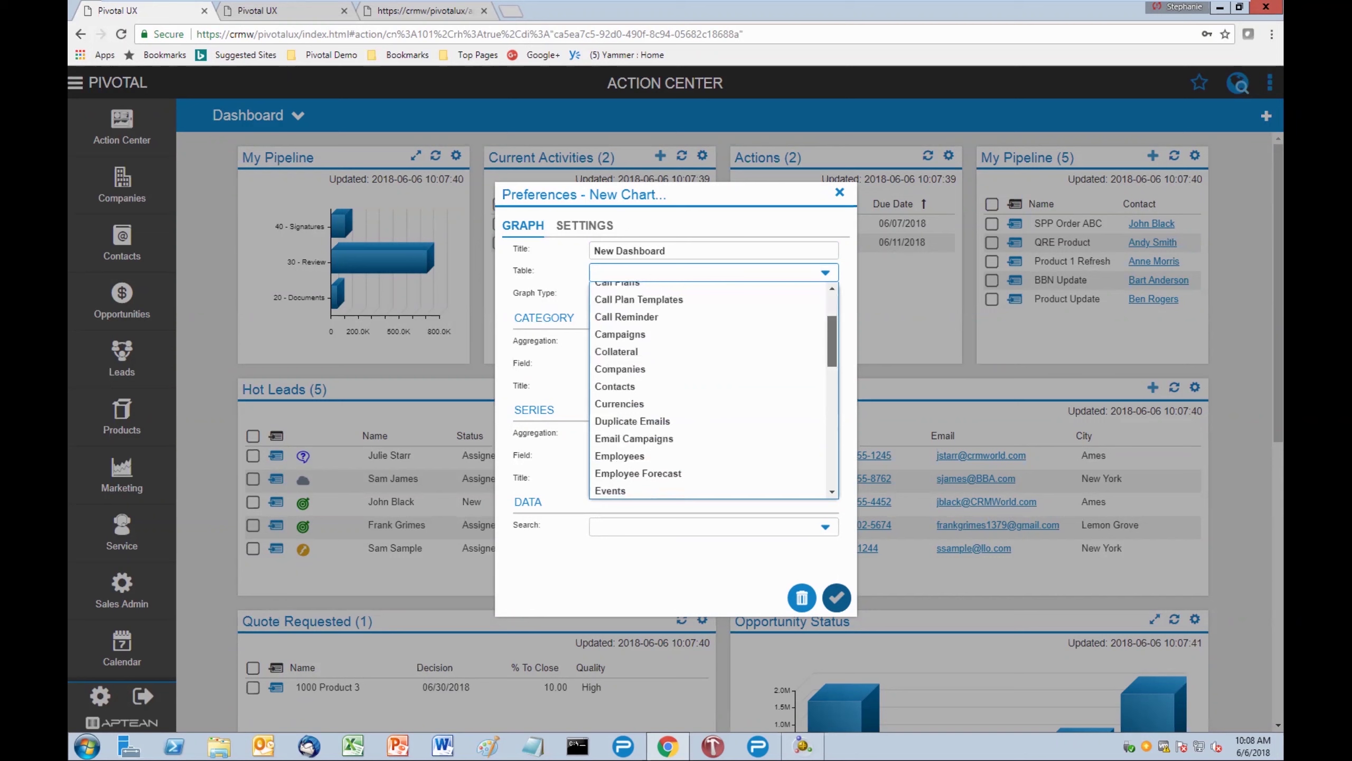
scroll(707, 390, down, 1)
scroll(708, 390, down, 2)
scroll(708, 390, down, 3)
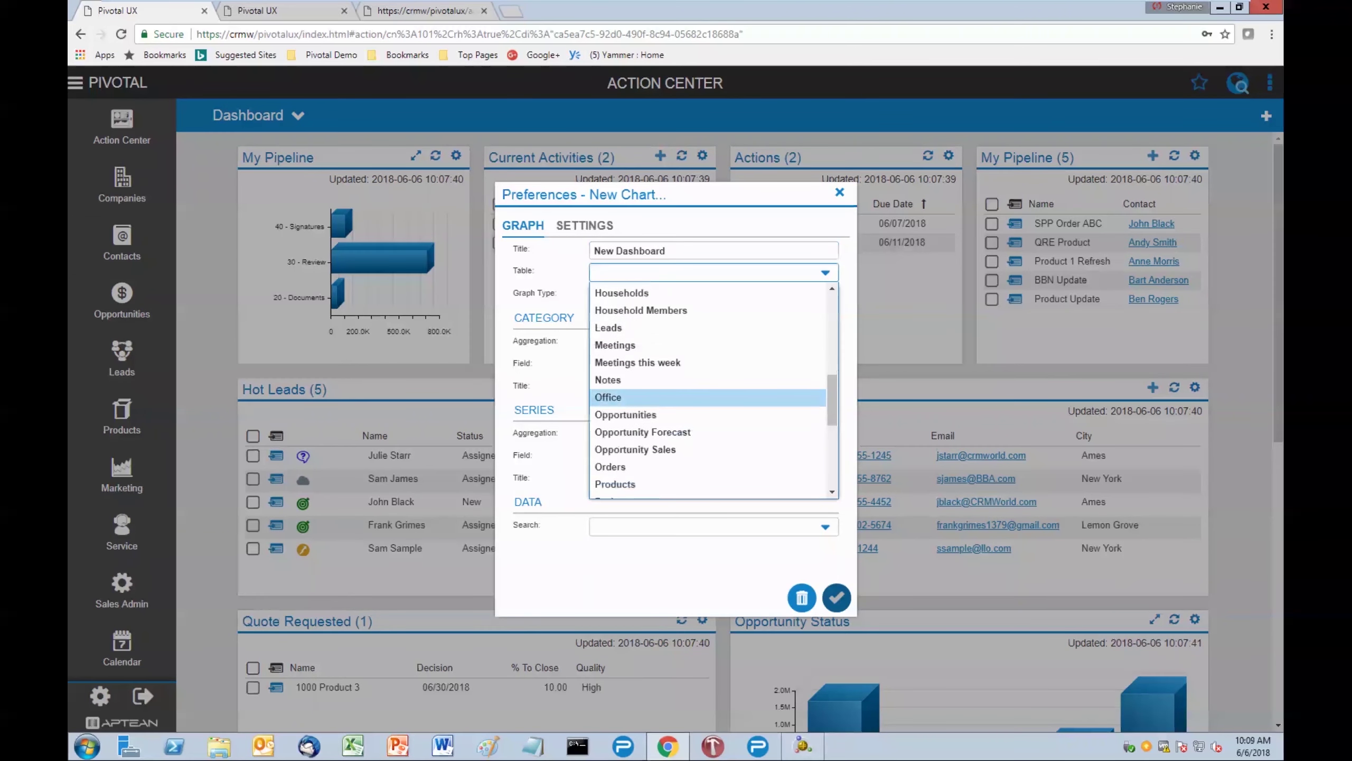
click(611, 416)
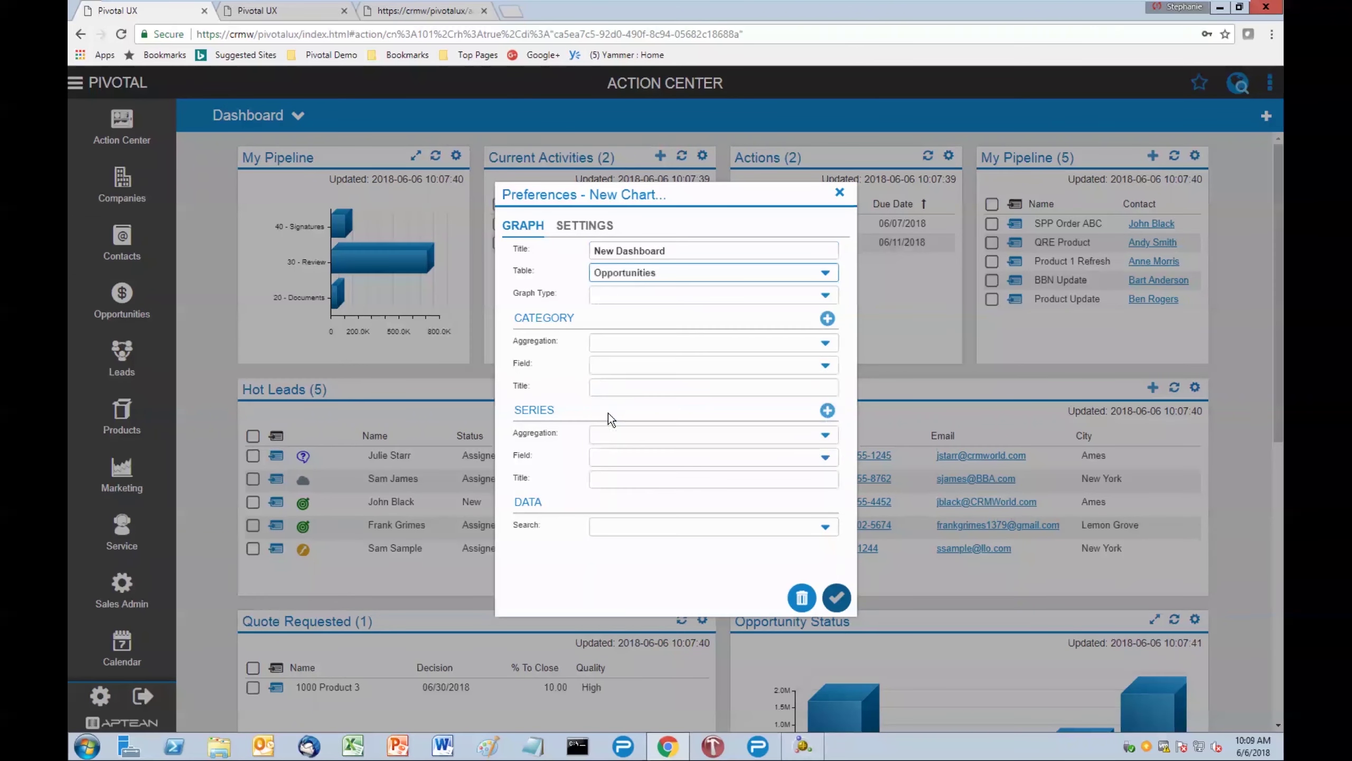
click(714, 295)
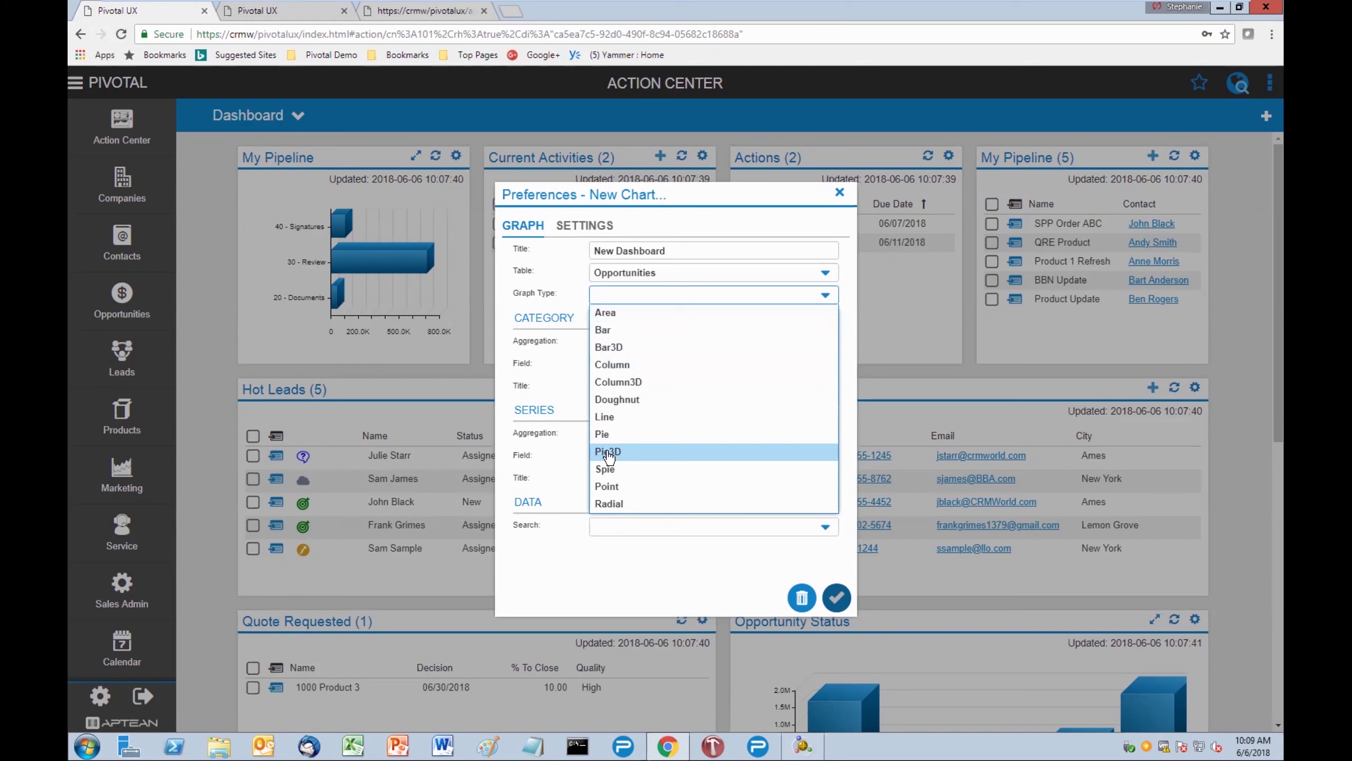
click(608, 453)
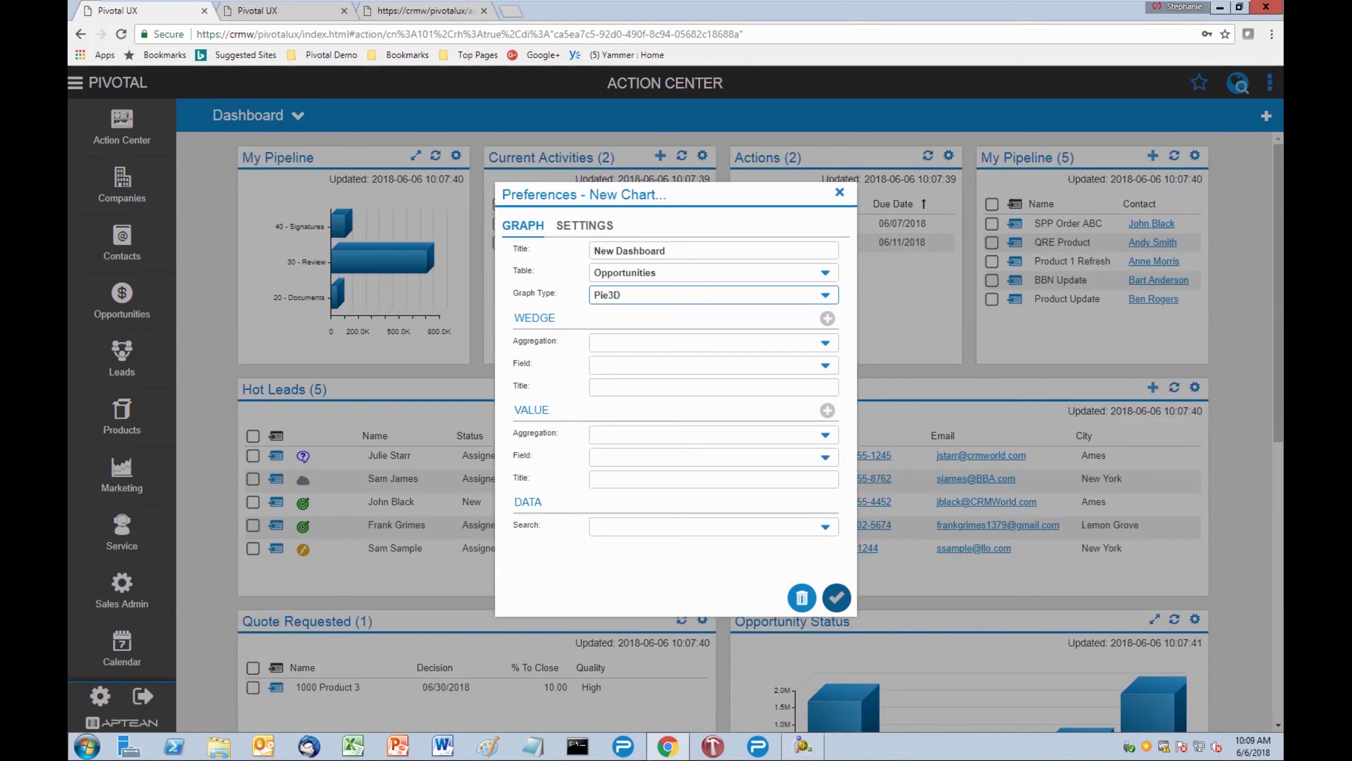
Set the chart's wedge field to Territory with its aggregation set to None.
click(825, 365)
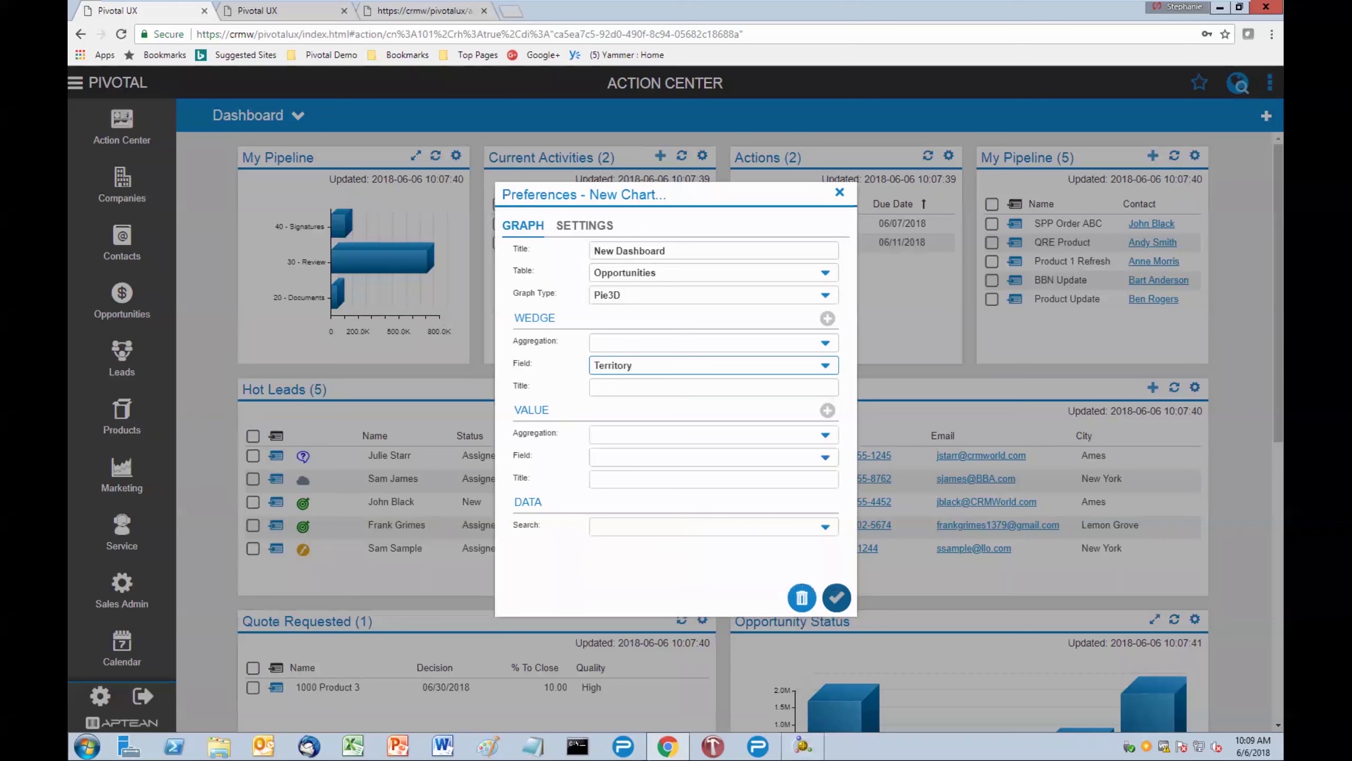
click(610, 342)
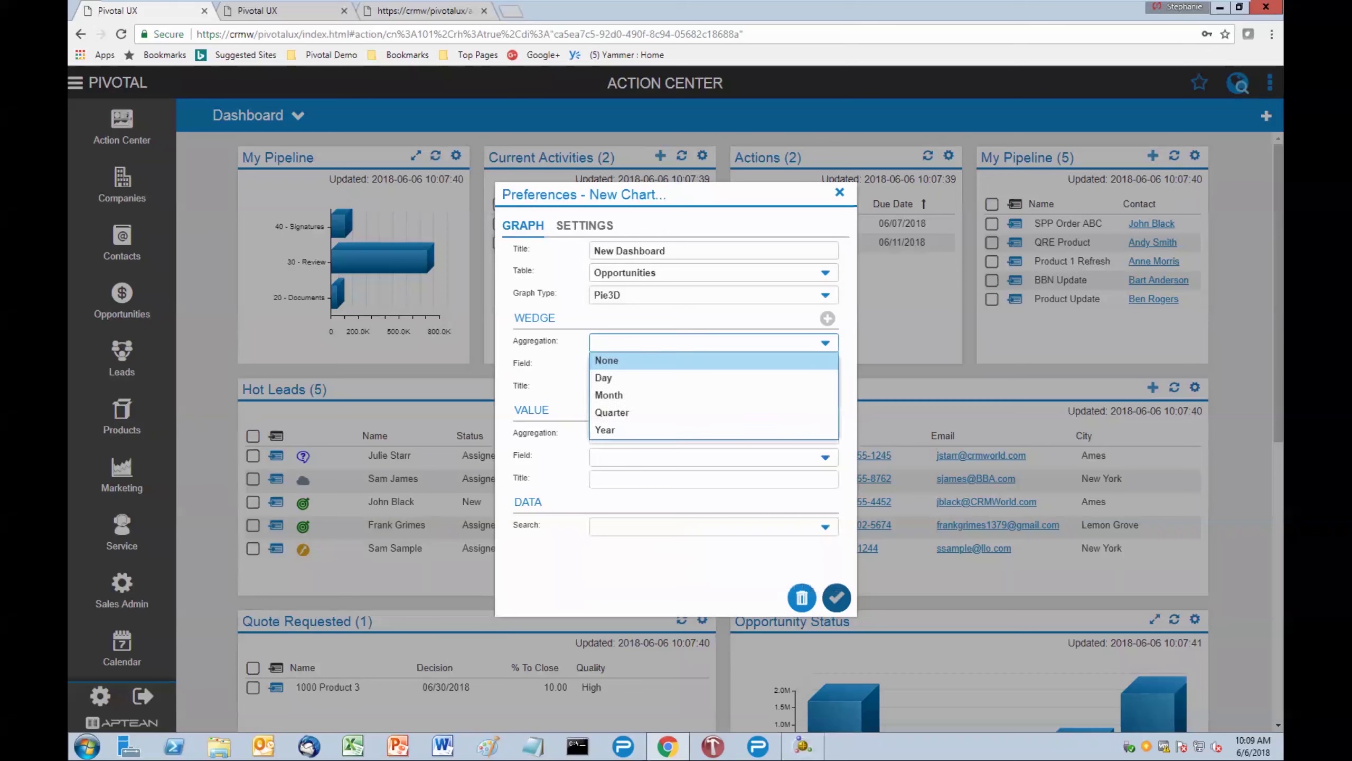
click(608, 361)
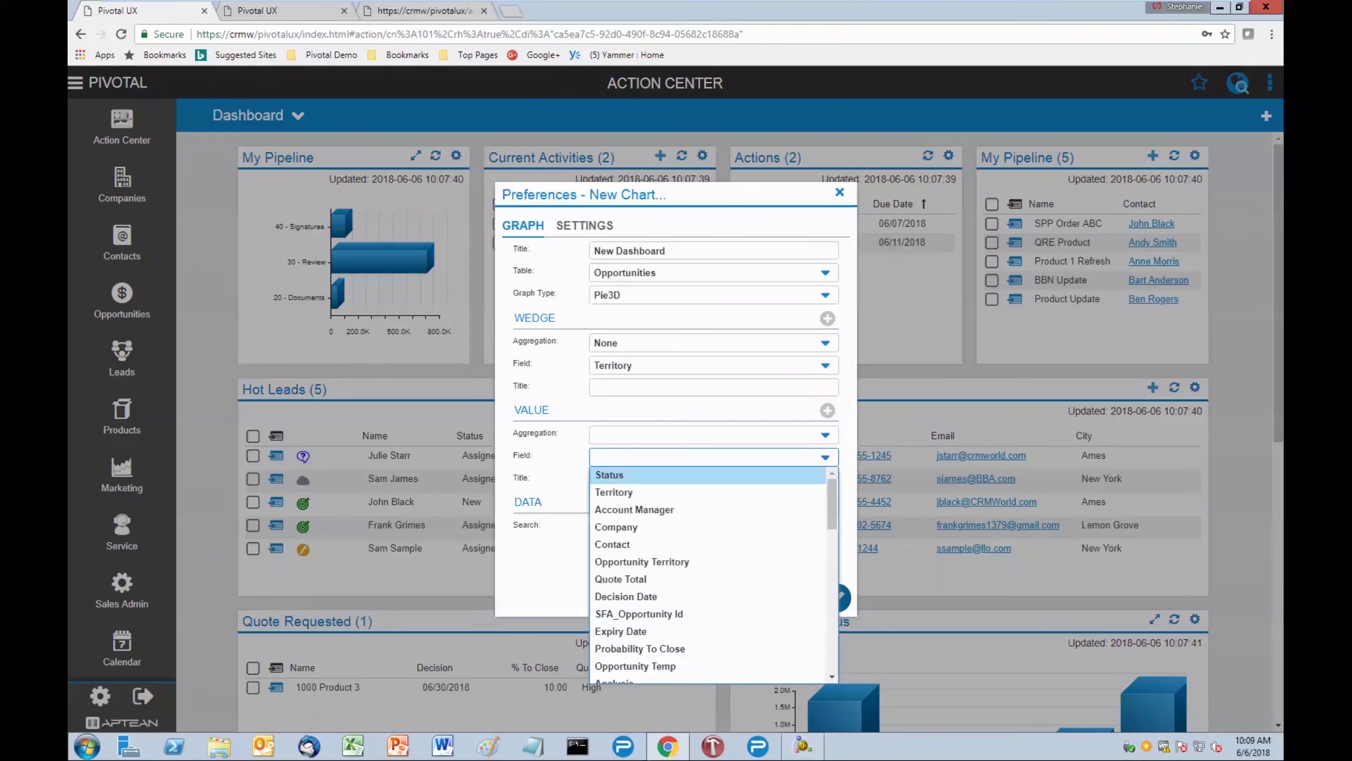
key(Escape)
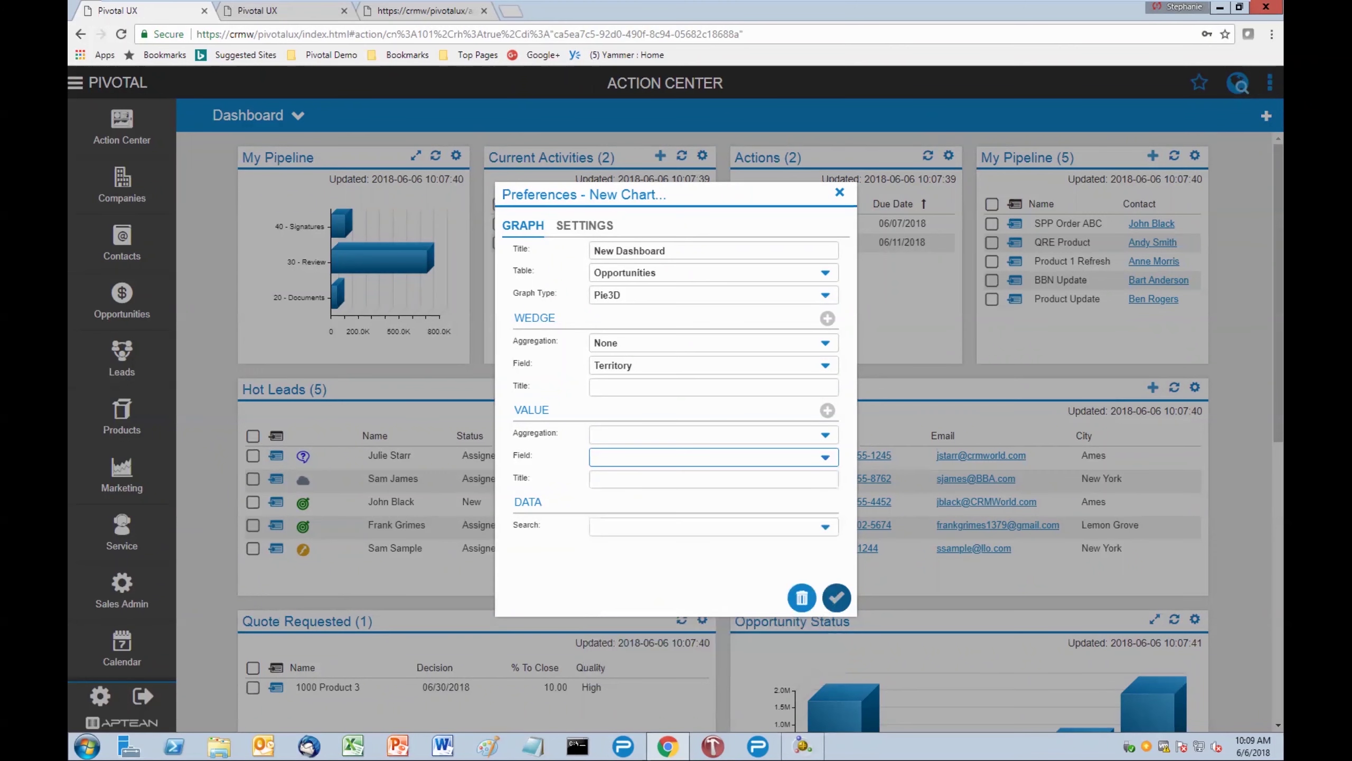
Set the chart's value aggregation to Sum and its value field to Quote Total.
click(714, 434)
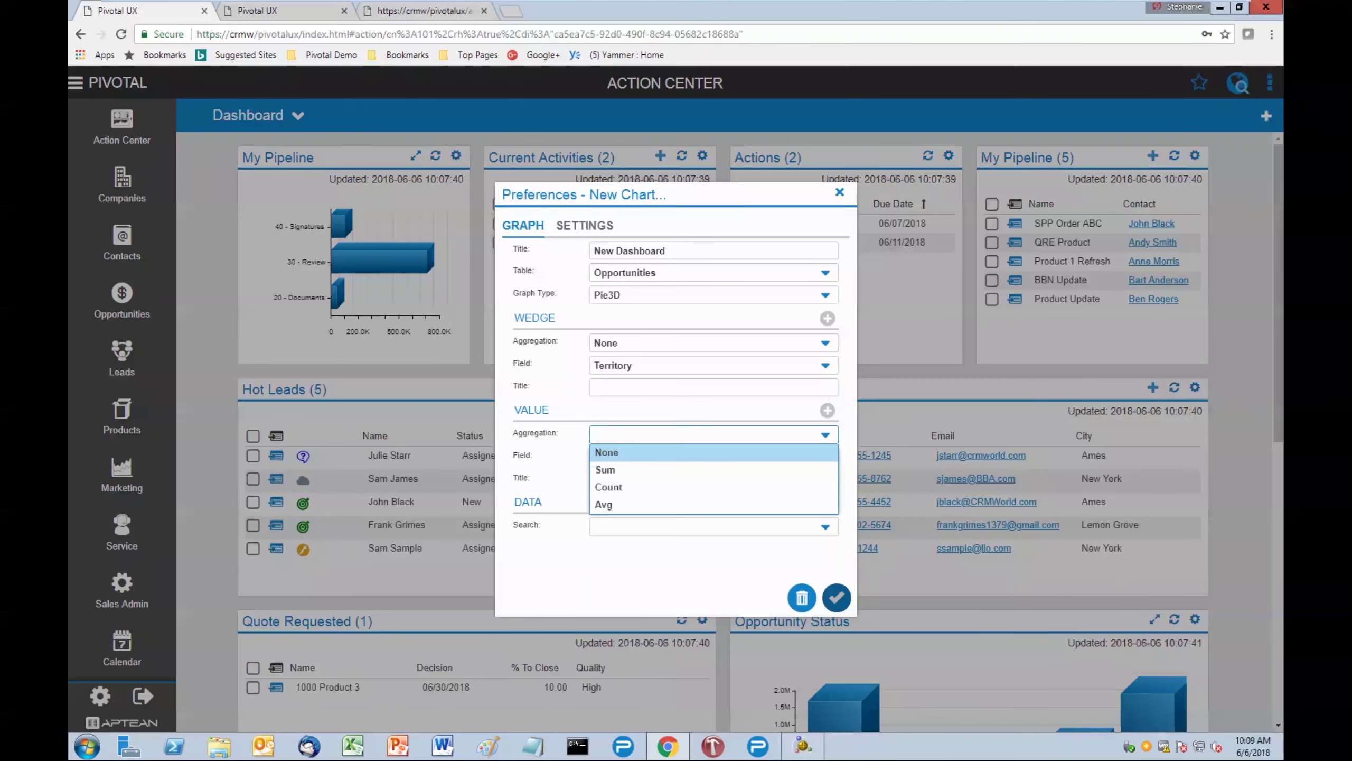
click(607, 469)
click(825, 457)
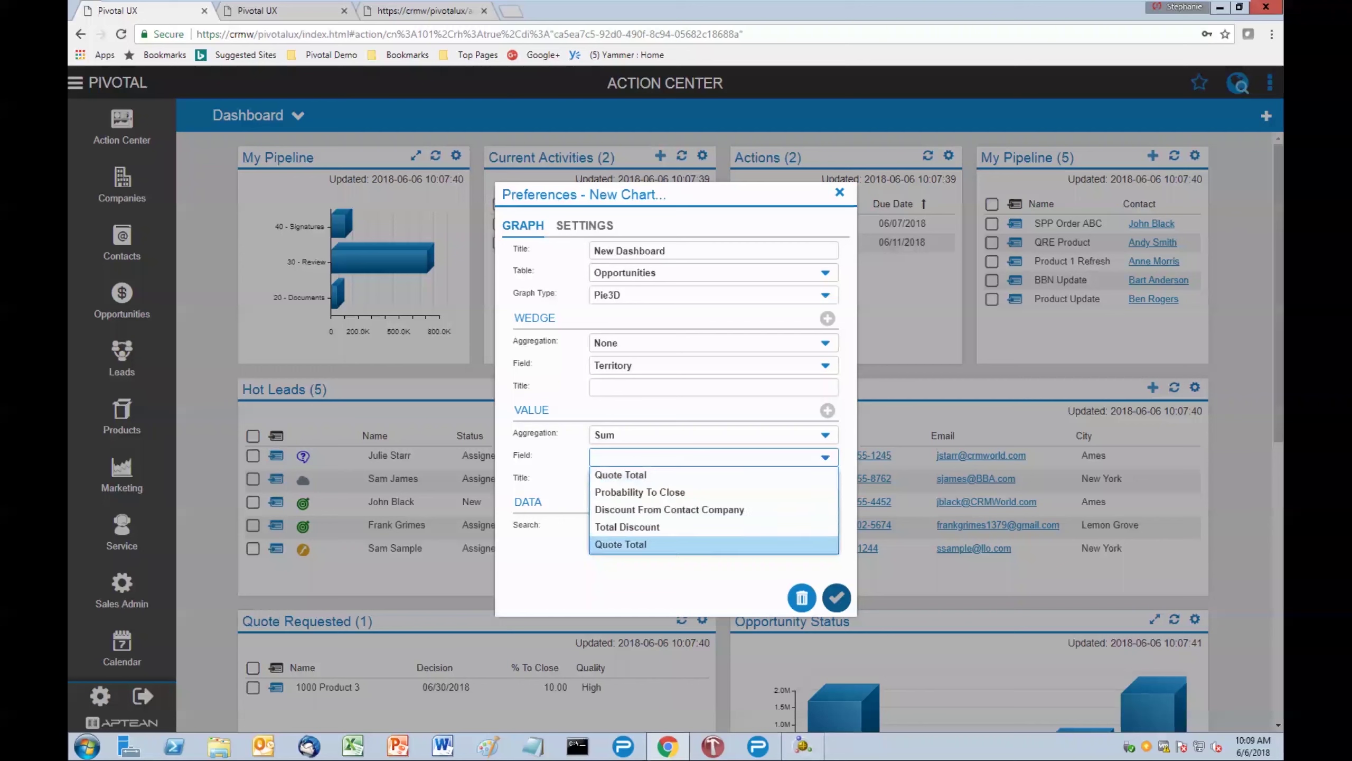
click(621, 544)
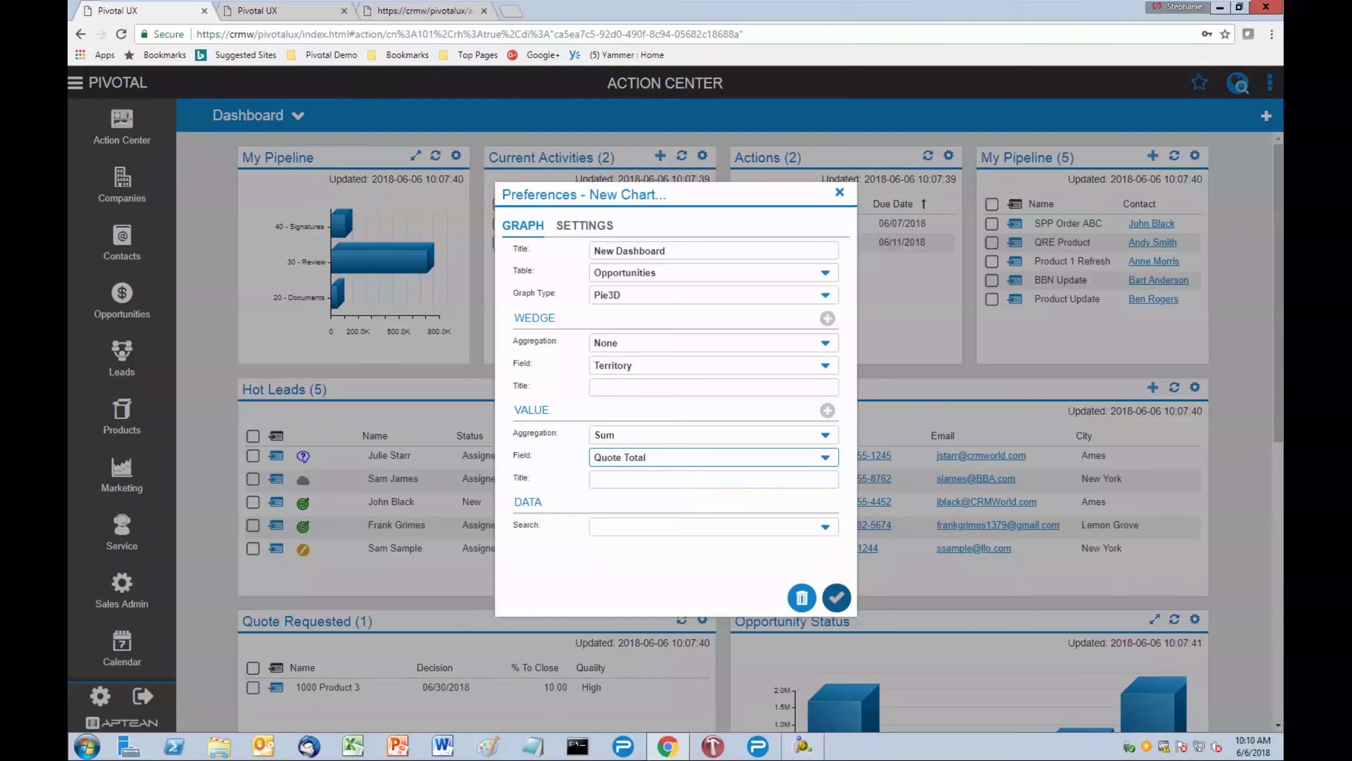
Use the My Opportunities search as the chart's data source and save the chart to the dashboard.
click(713, 526)
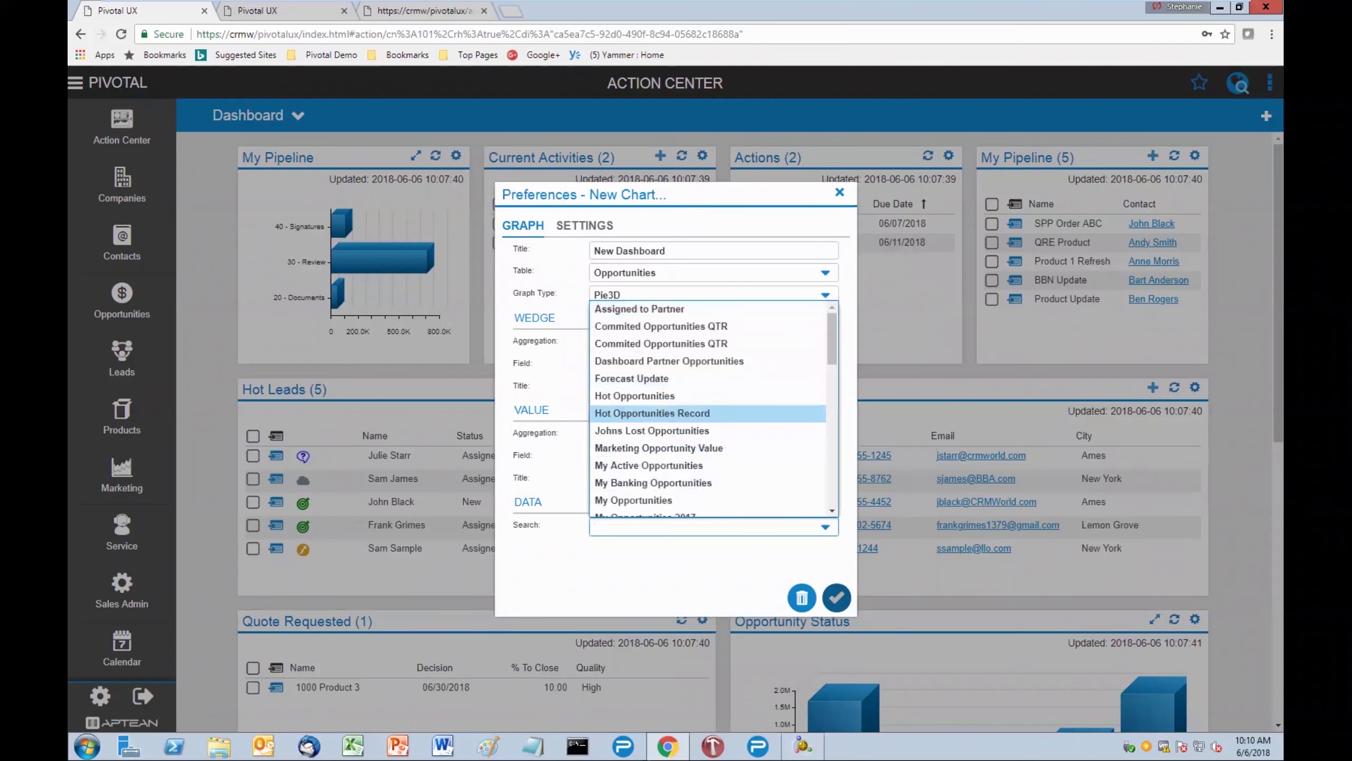
scroll(708, 426, down, 1)
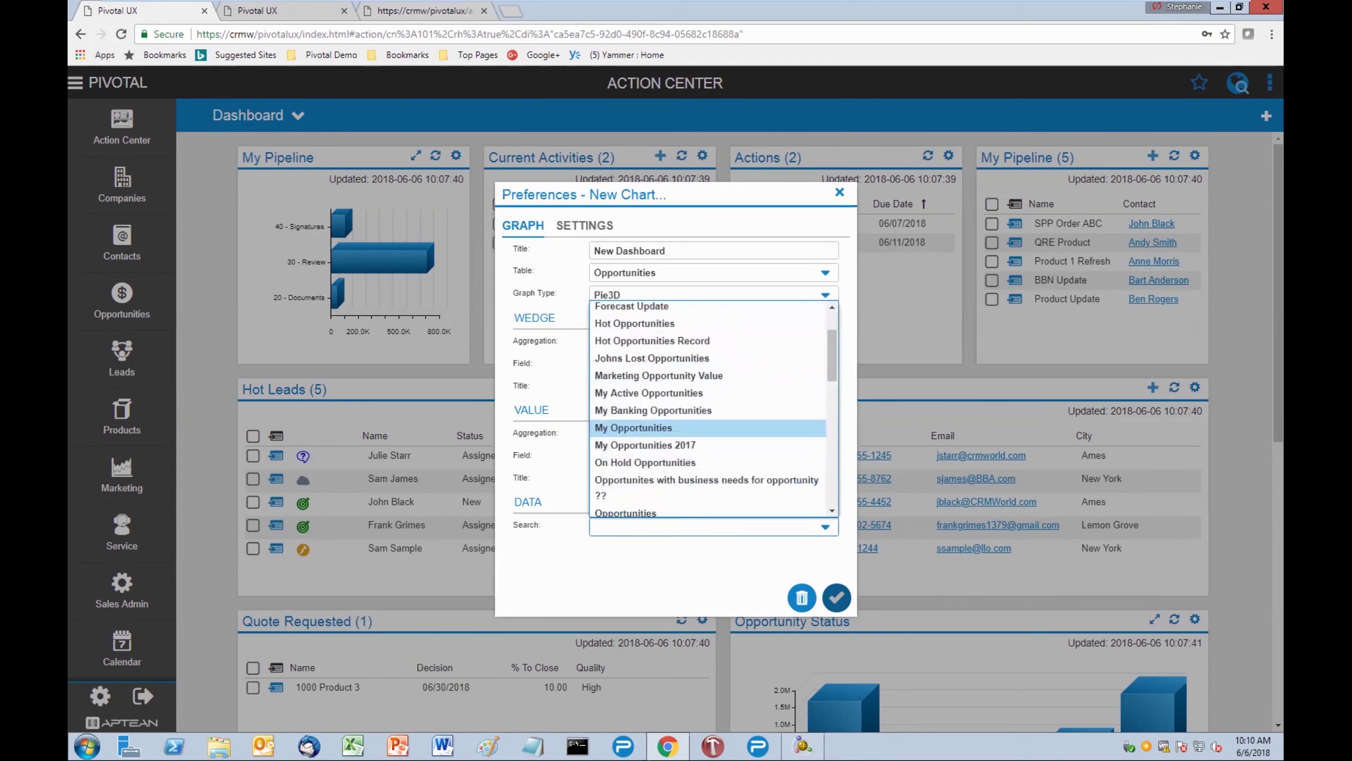
click(633, 427)
click(836, 597)
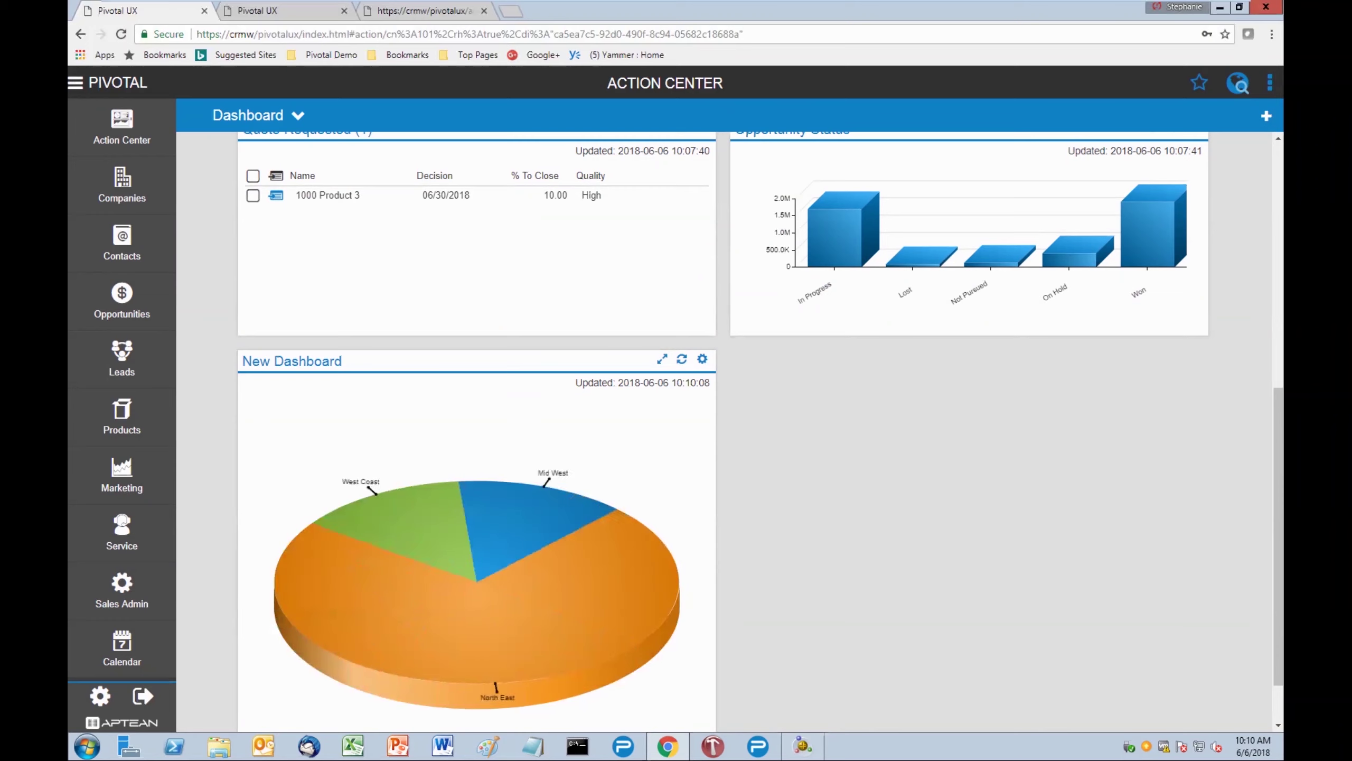
View the opportunity records behind the West Coast wedge of the New Dashboard chart, and close the list.
click(450, 532)
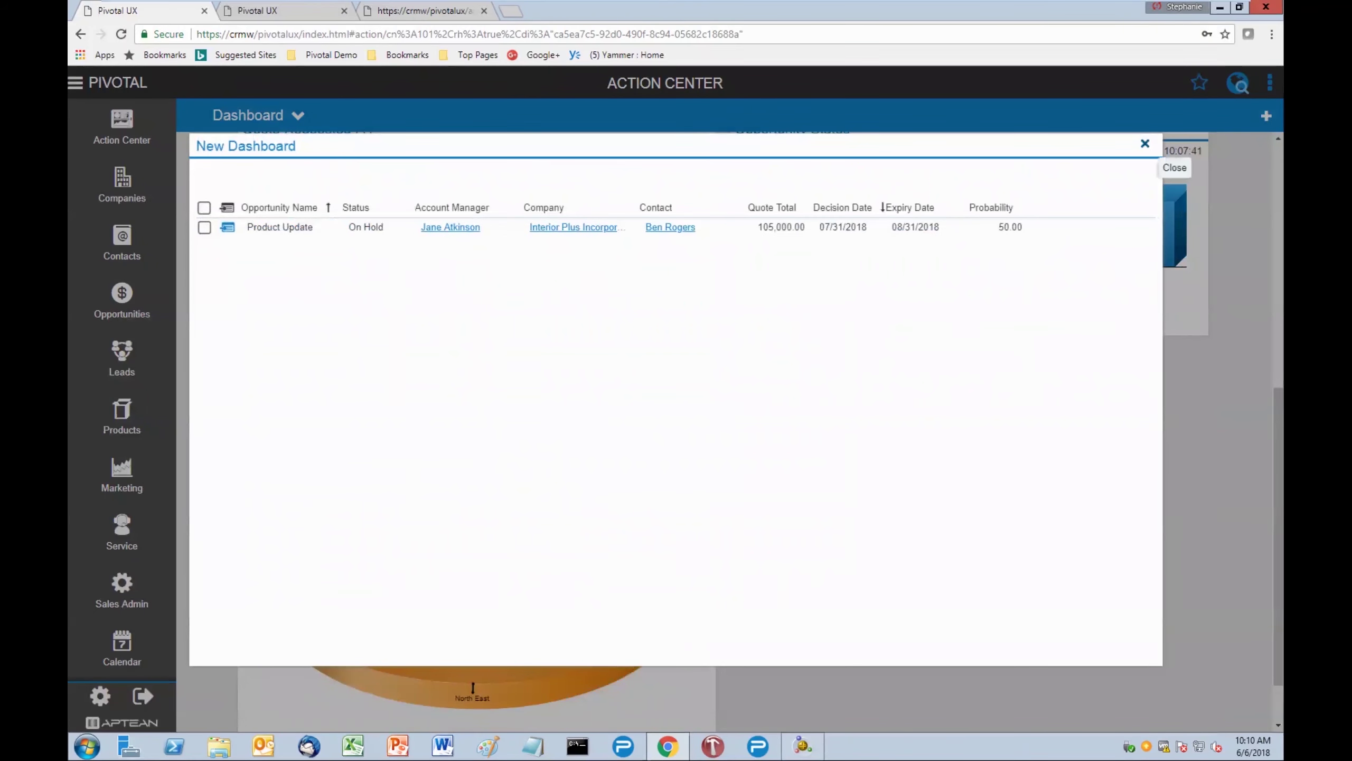
click(1145, 144)
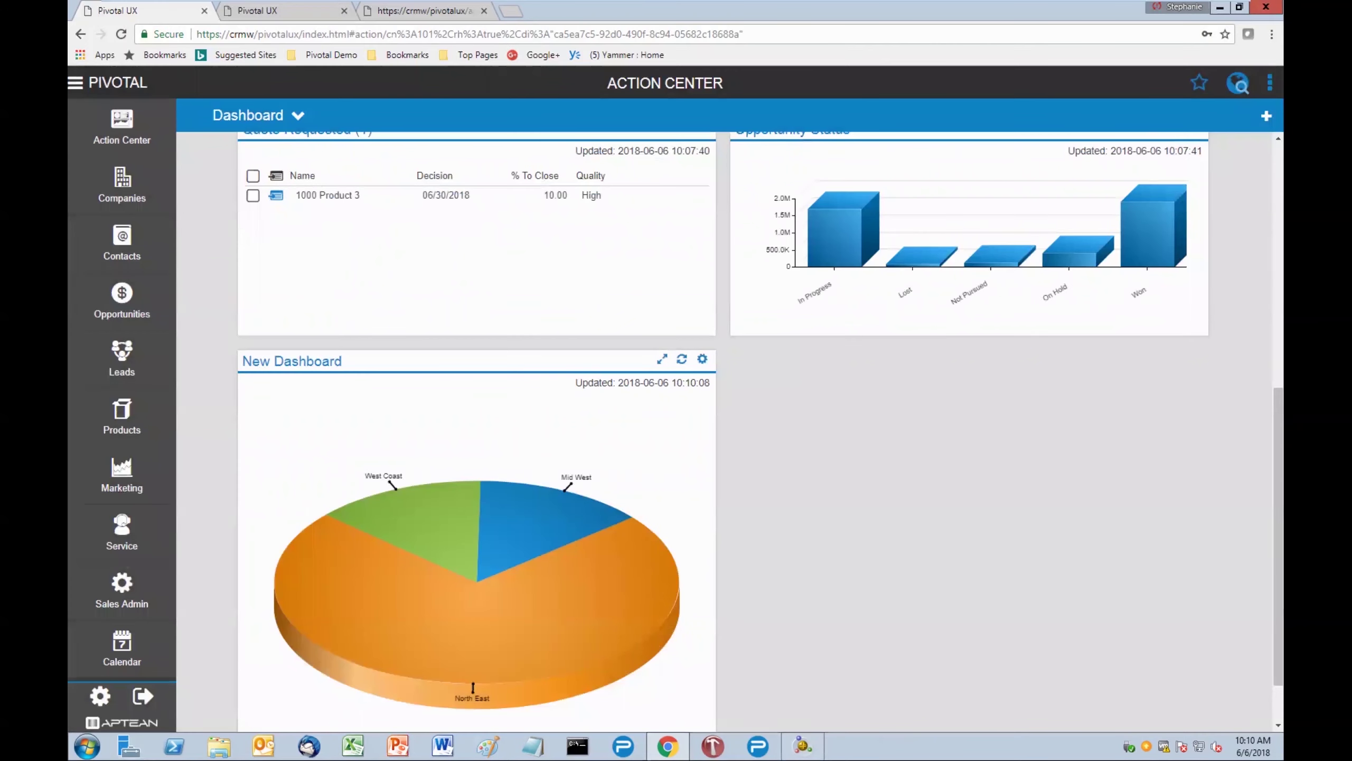
Set the New Dashboard chart's row span to 1 and close its preferences.
click(702, 358)
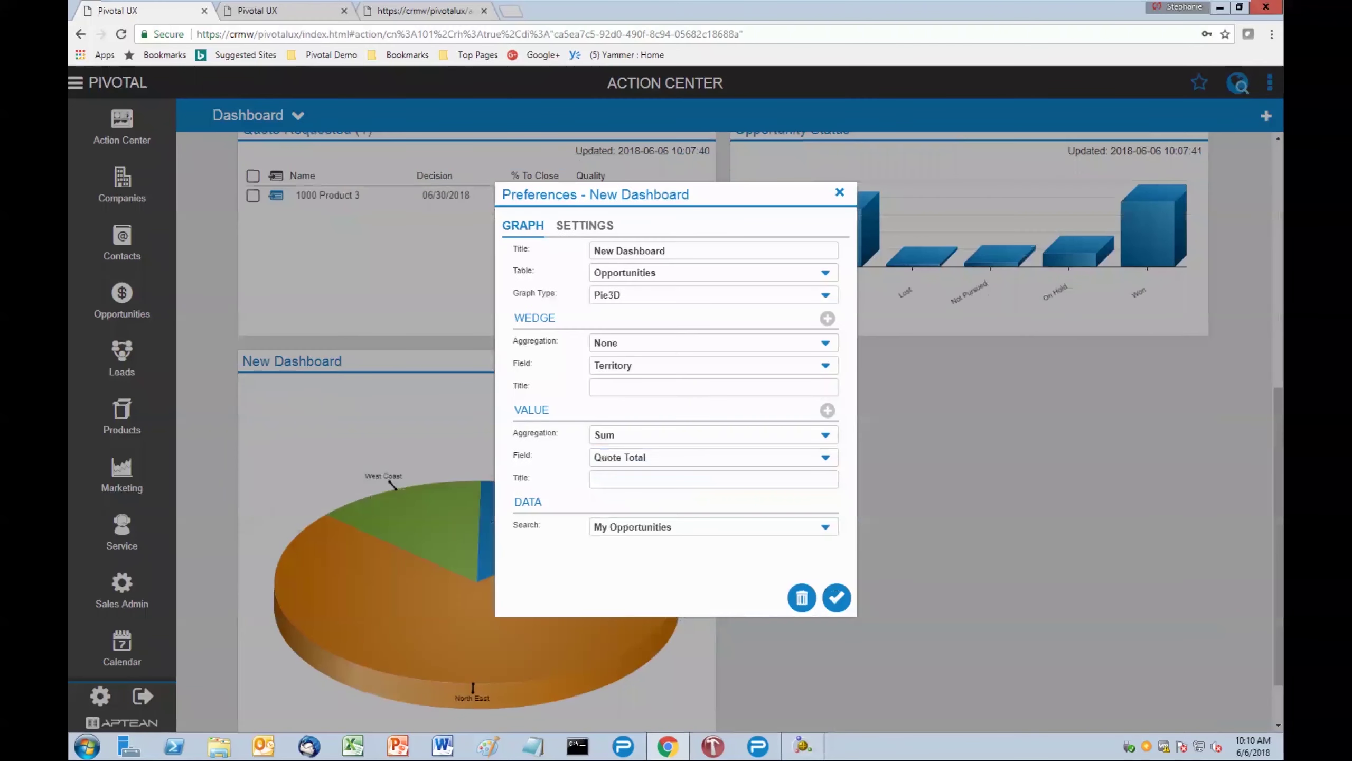
click(599, 228)
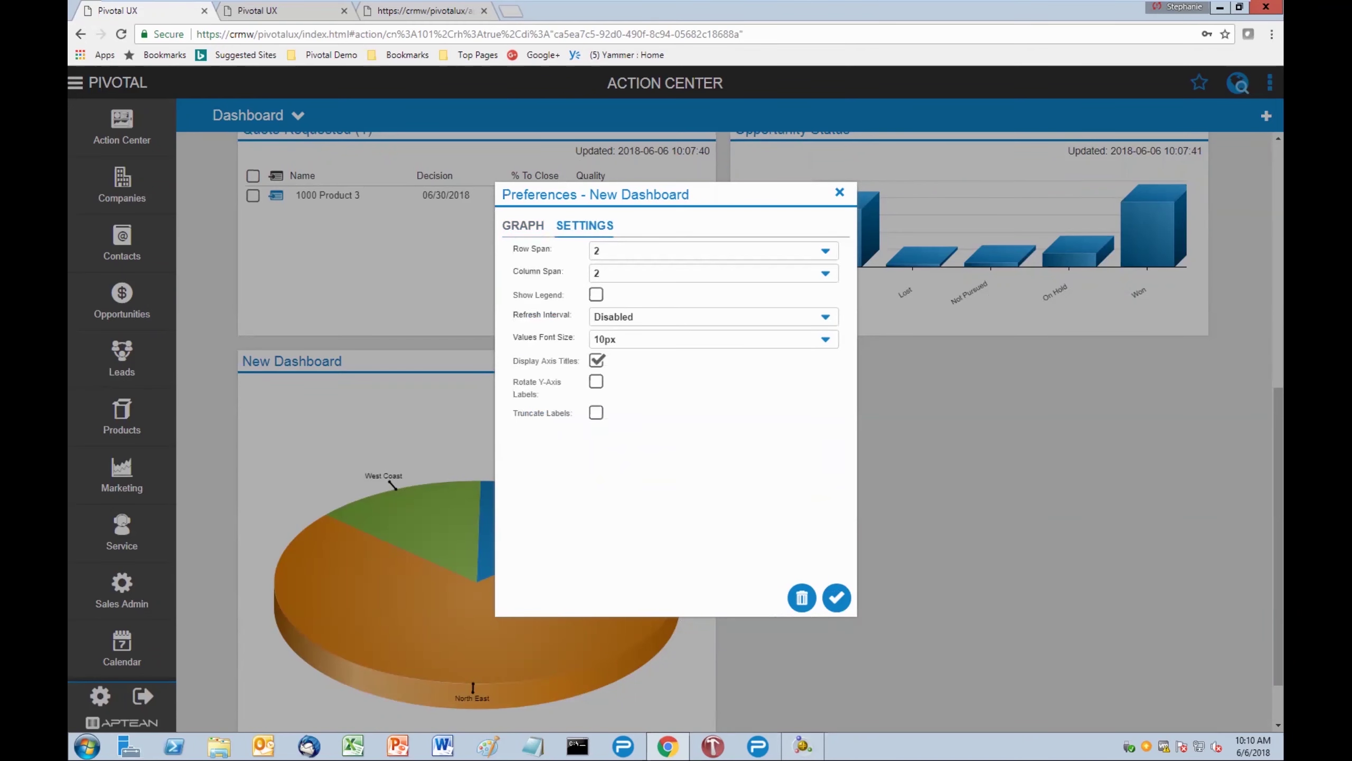
click(714, 251)
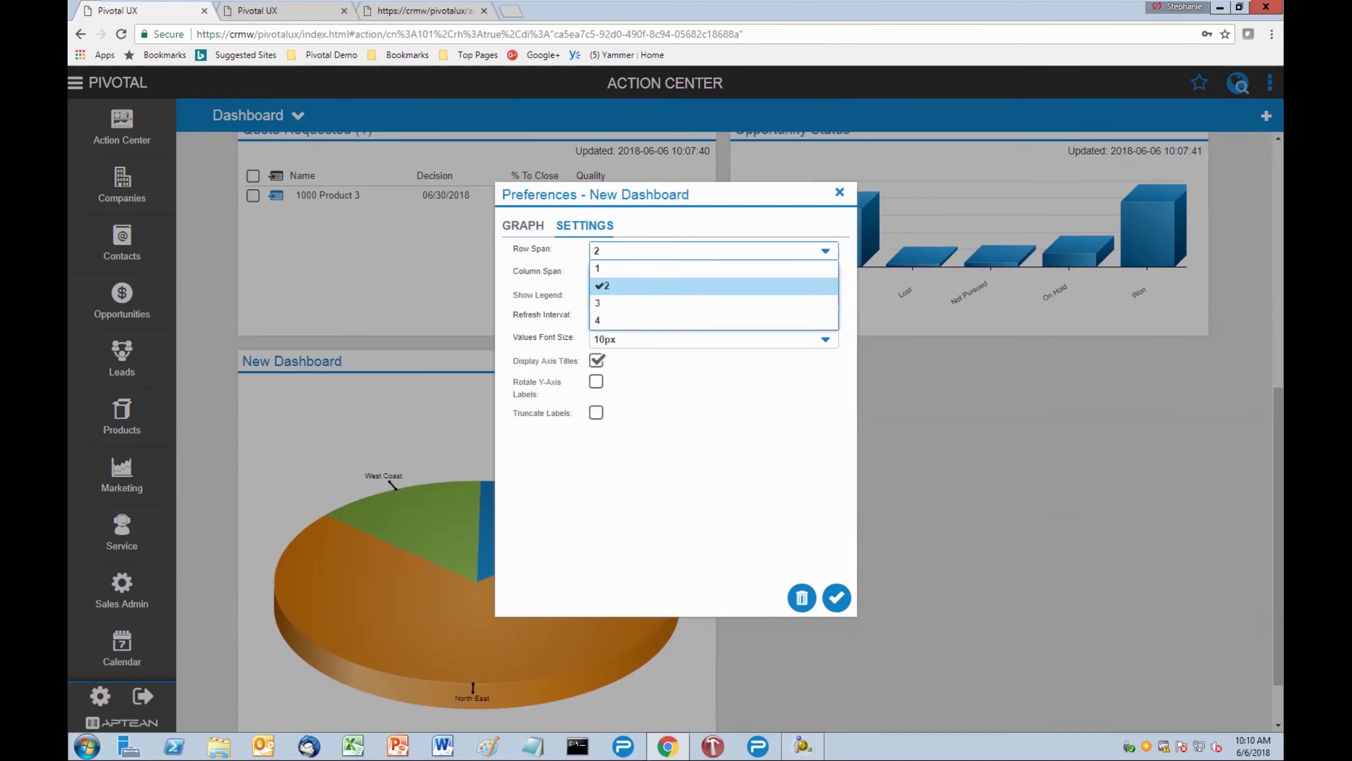
click(598, 268)
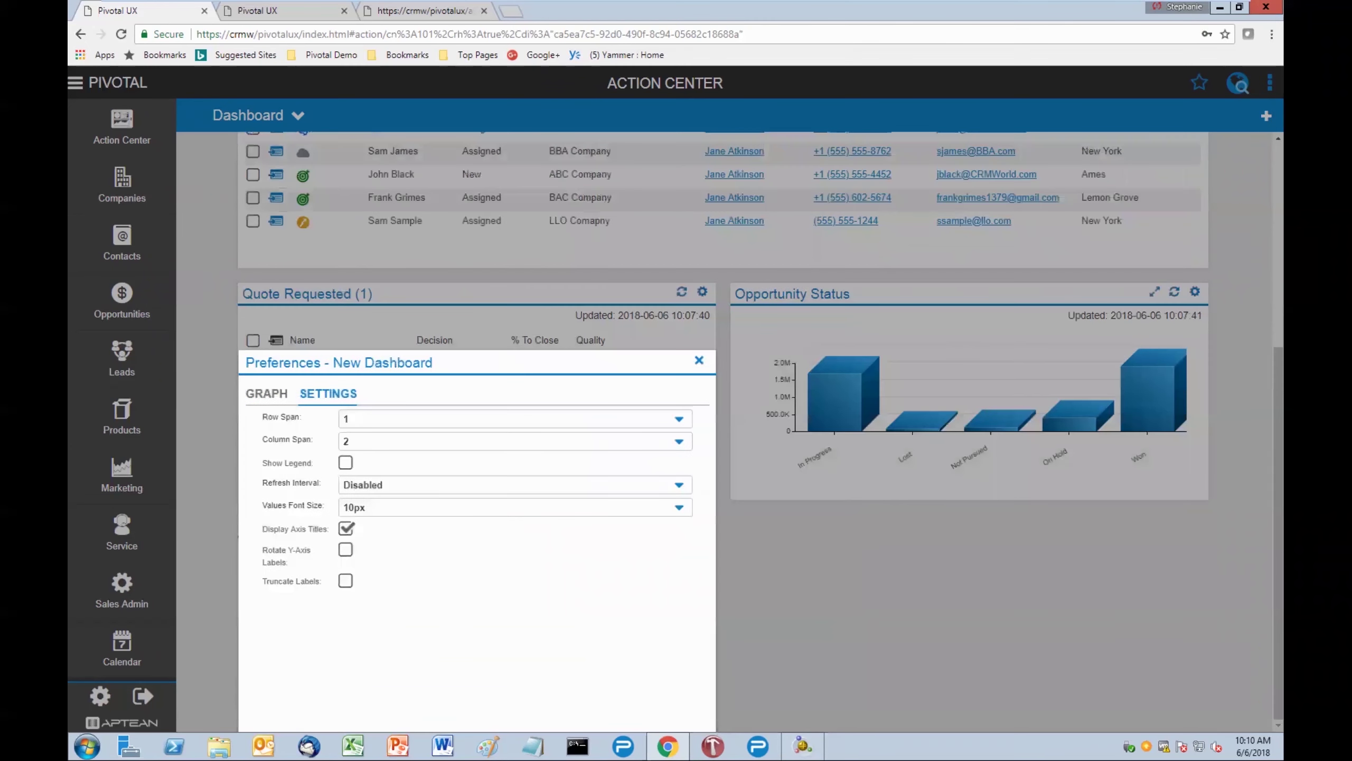
click(699, 361)
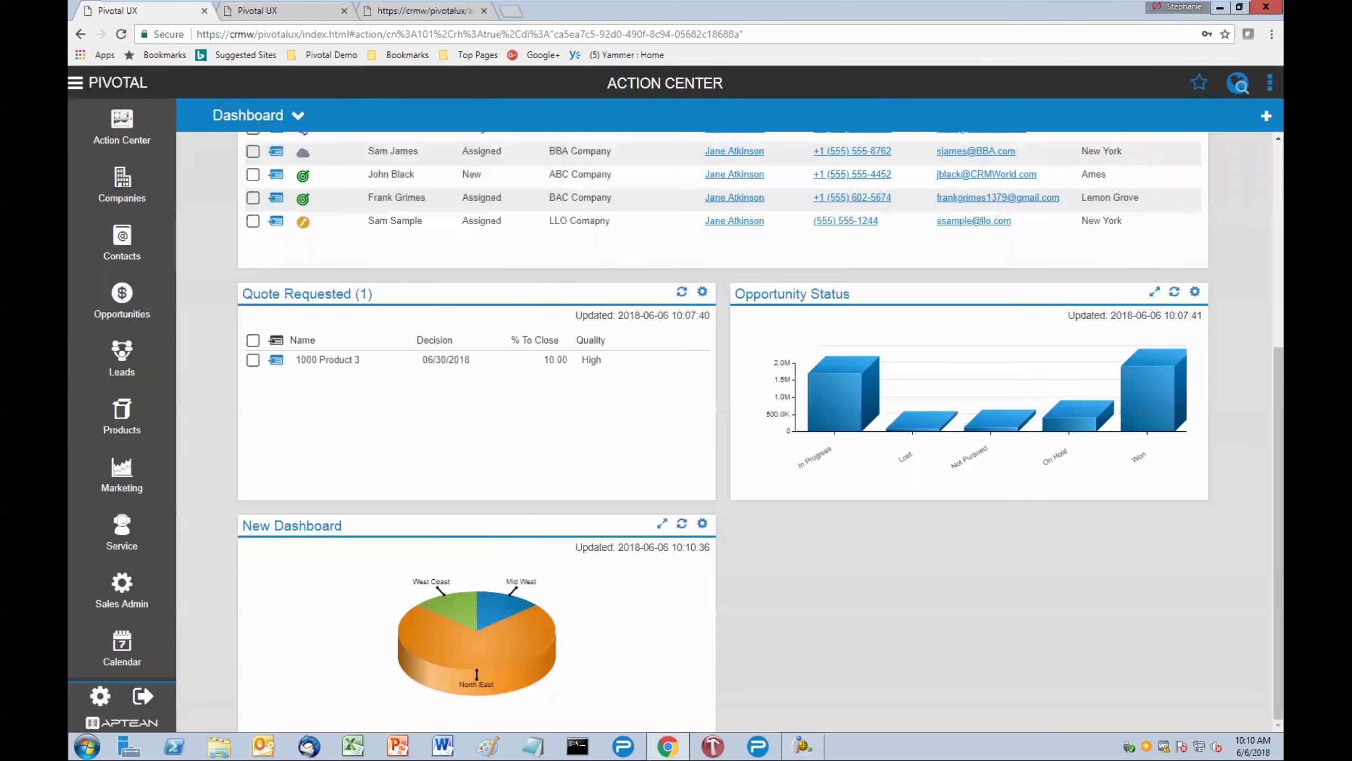
Set the New Dashboard chart's column span to 1 and save its preferences.
click(702, 523)
click(585, 226)
click(714, 272)
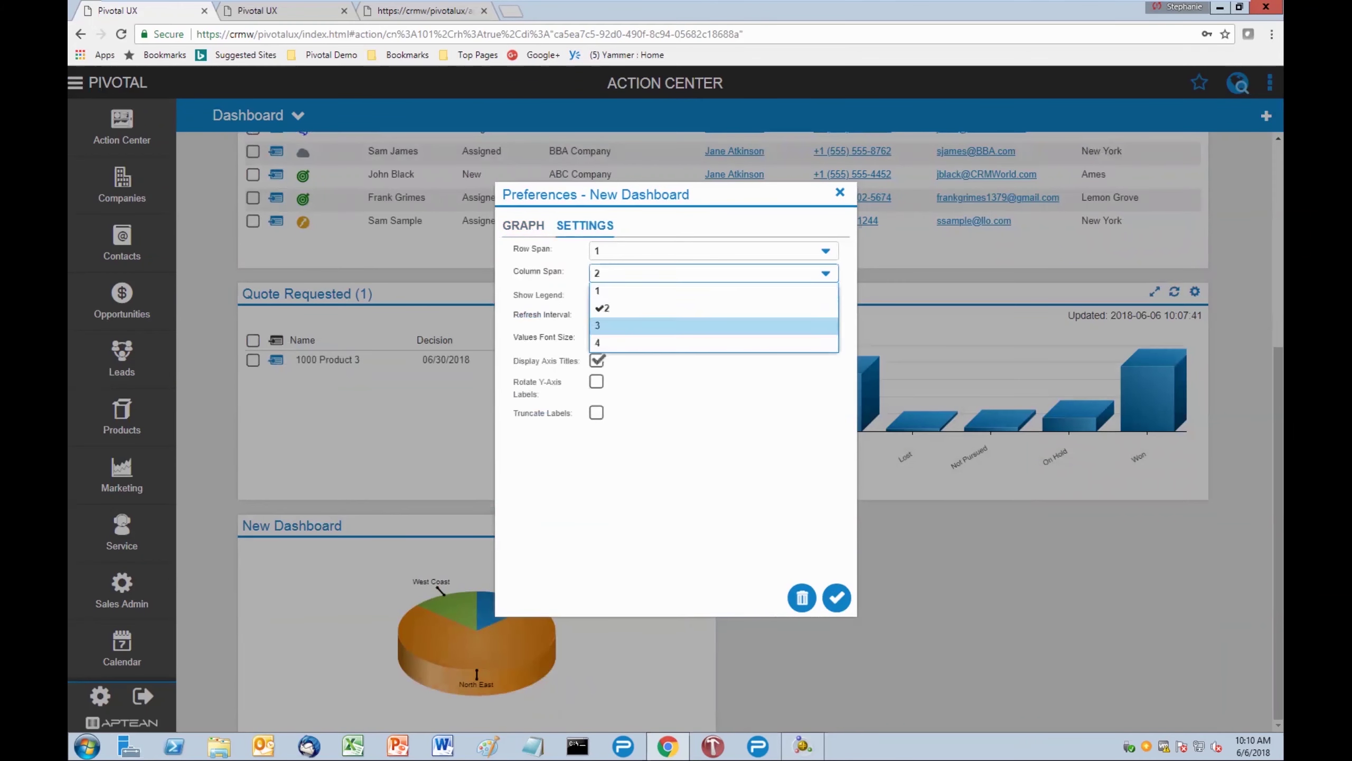
click(638, 291)
click(836, 597)
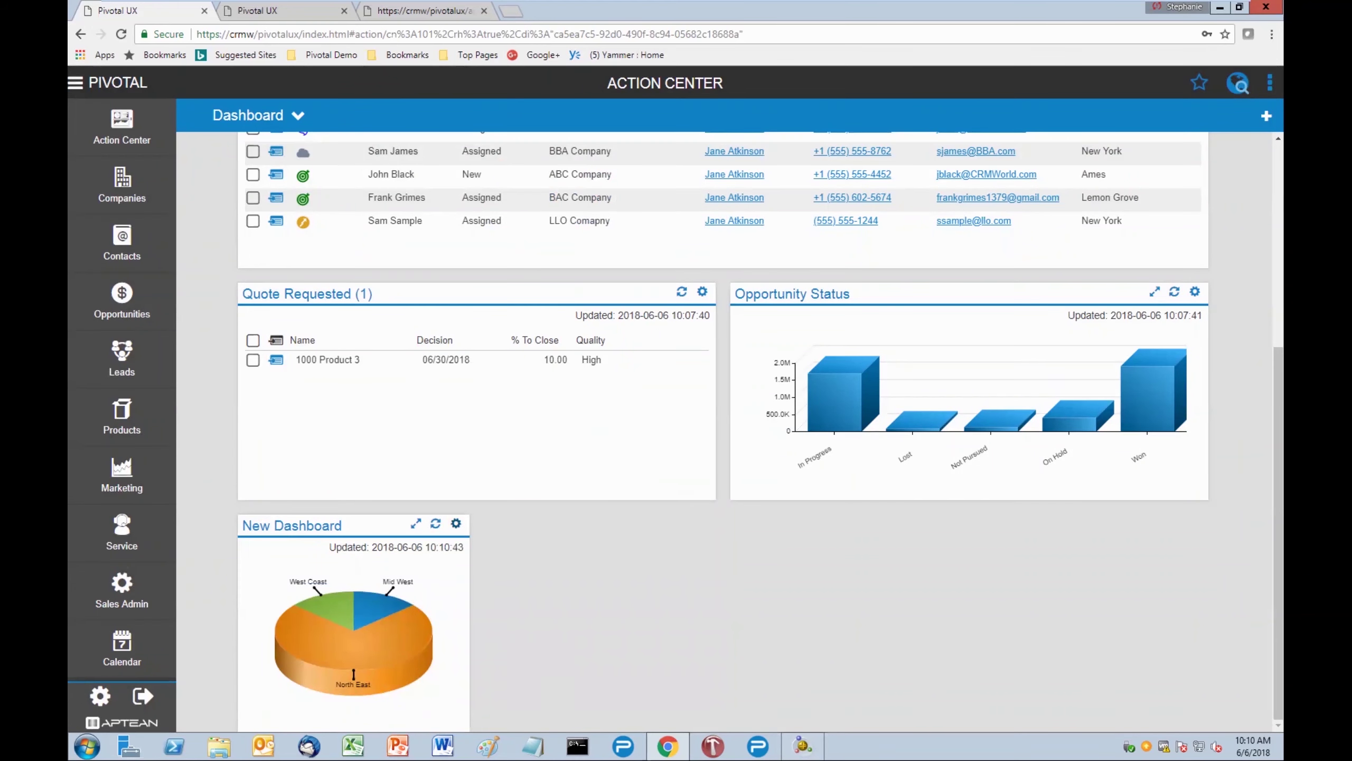
Delete the New Dashboard chart from the dashboard.
click(456, 523)
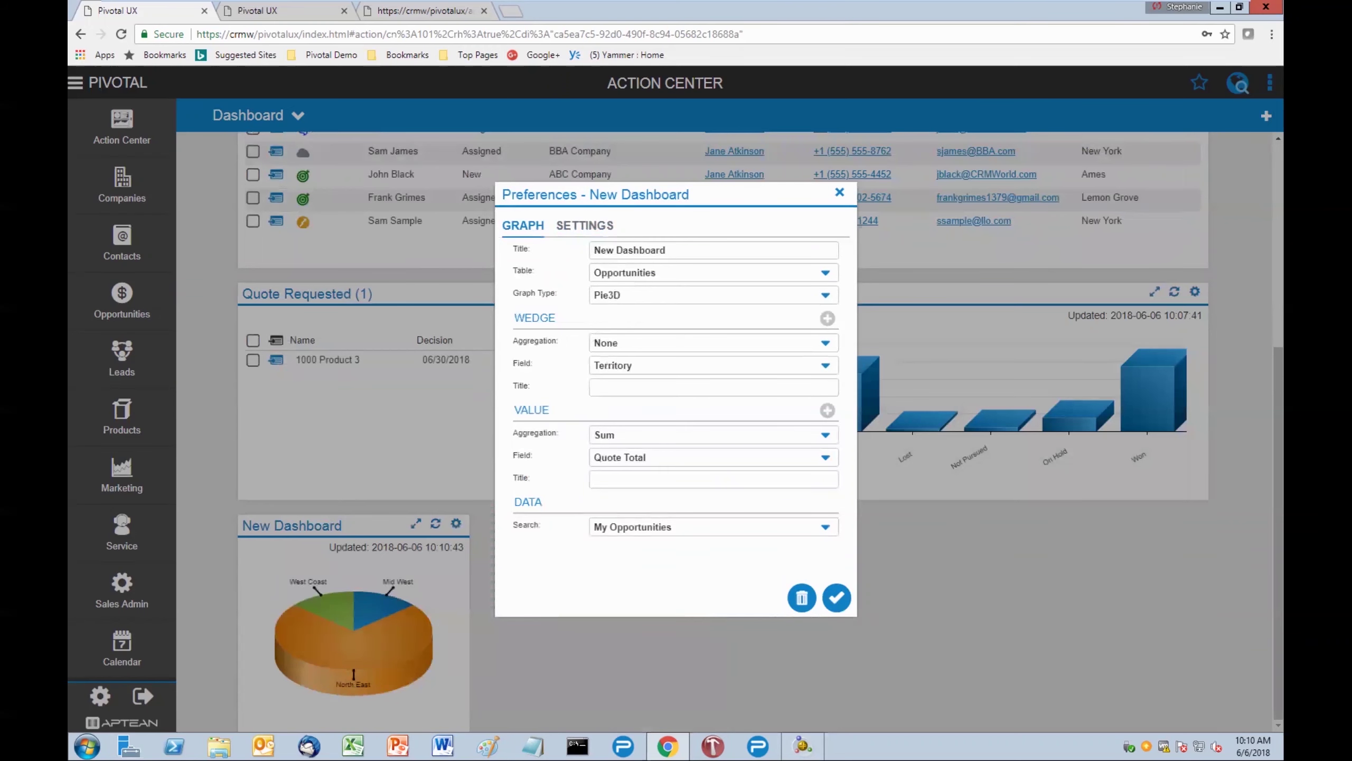
click(757, 596)
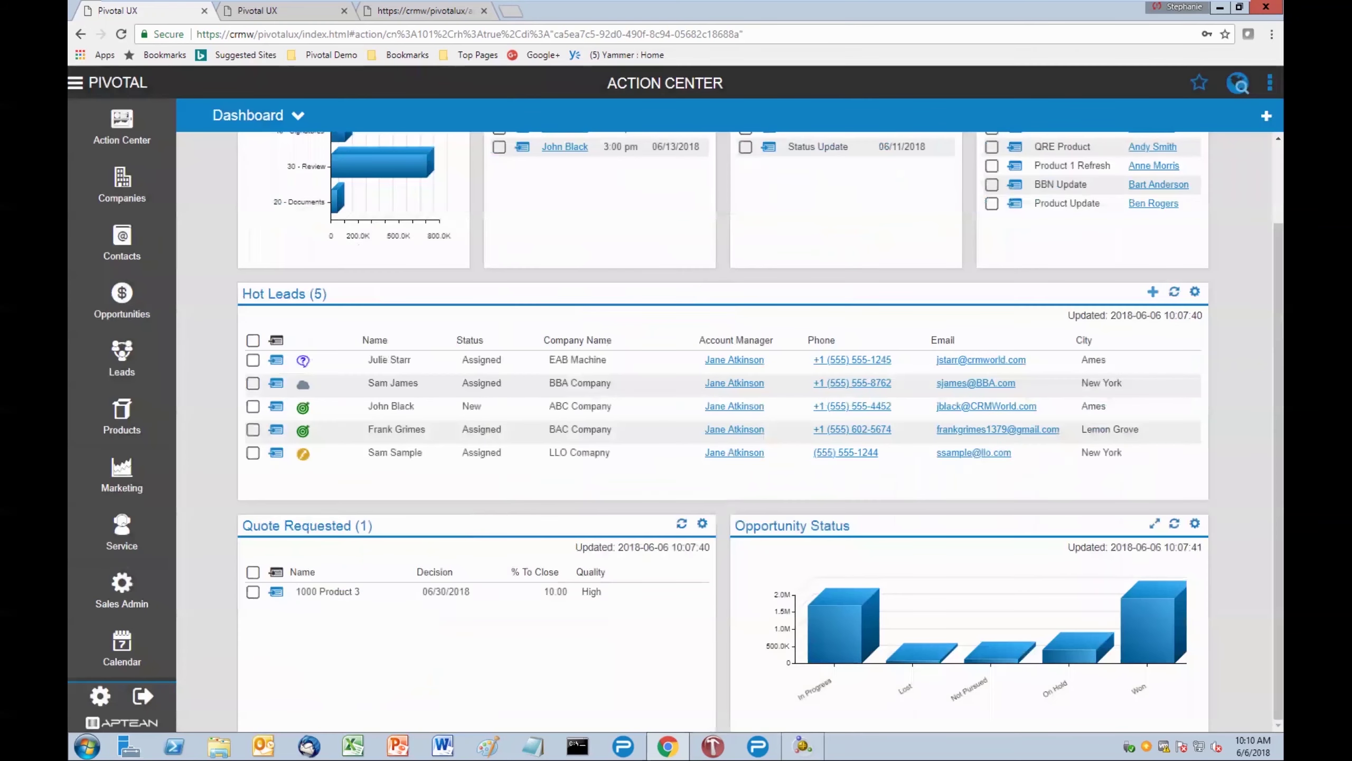
Open a blank new lead form from the Hot Leads list, and return to the dashboard without entering anything.
scroll(723, 373, up, 2)
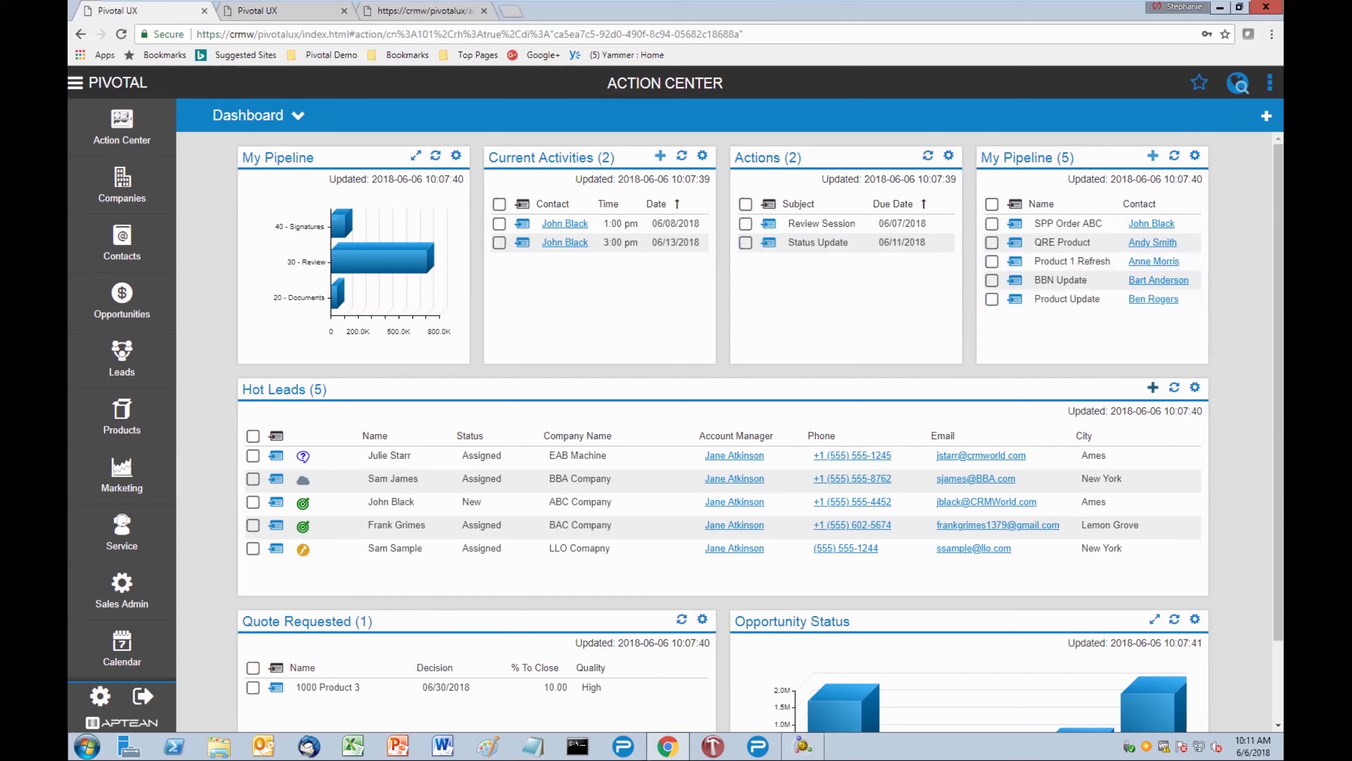
click(1152, 387)
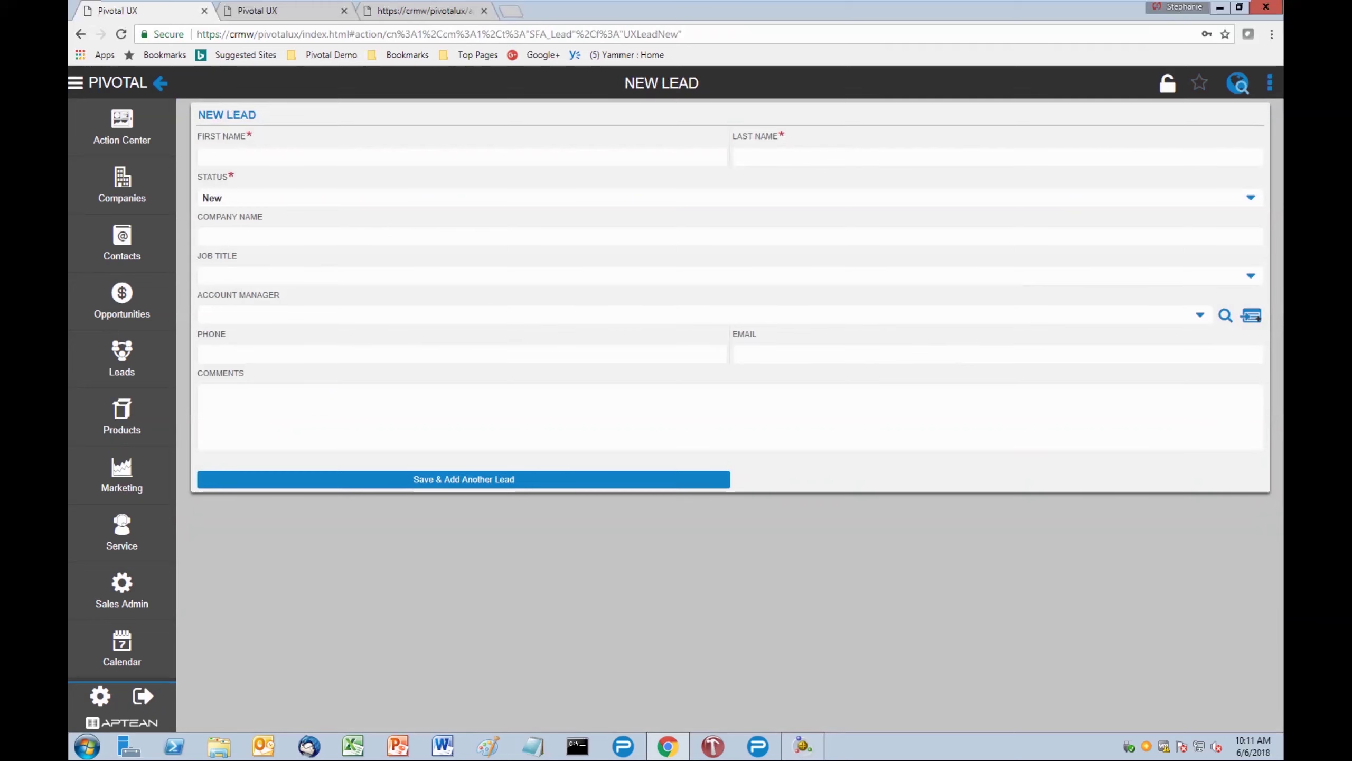
click(160, 84)
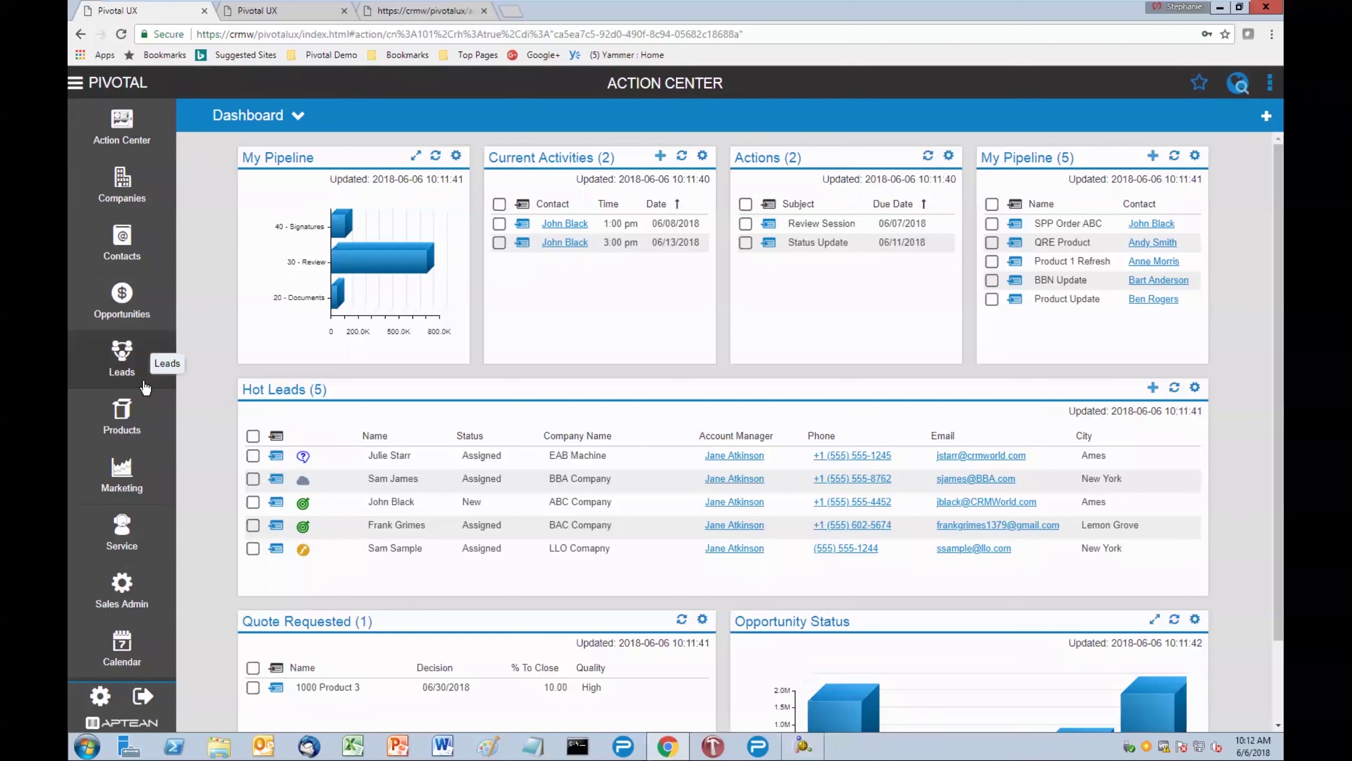
Look through the Companies and Contacts shortcuts, including a blank New Note form, and return to the Action Center.
click(124, 184)
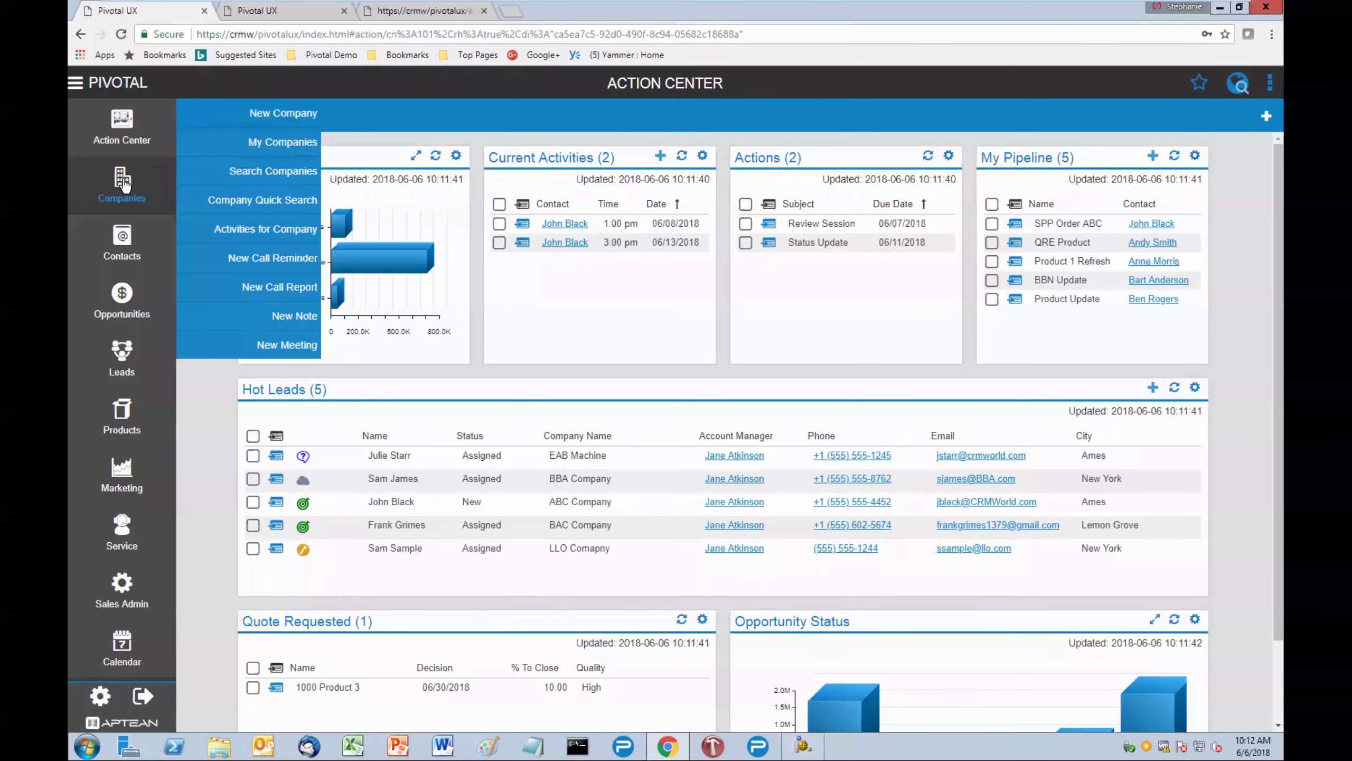
mouse_move(127, 245)
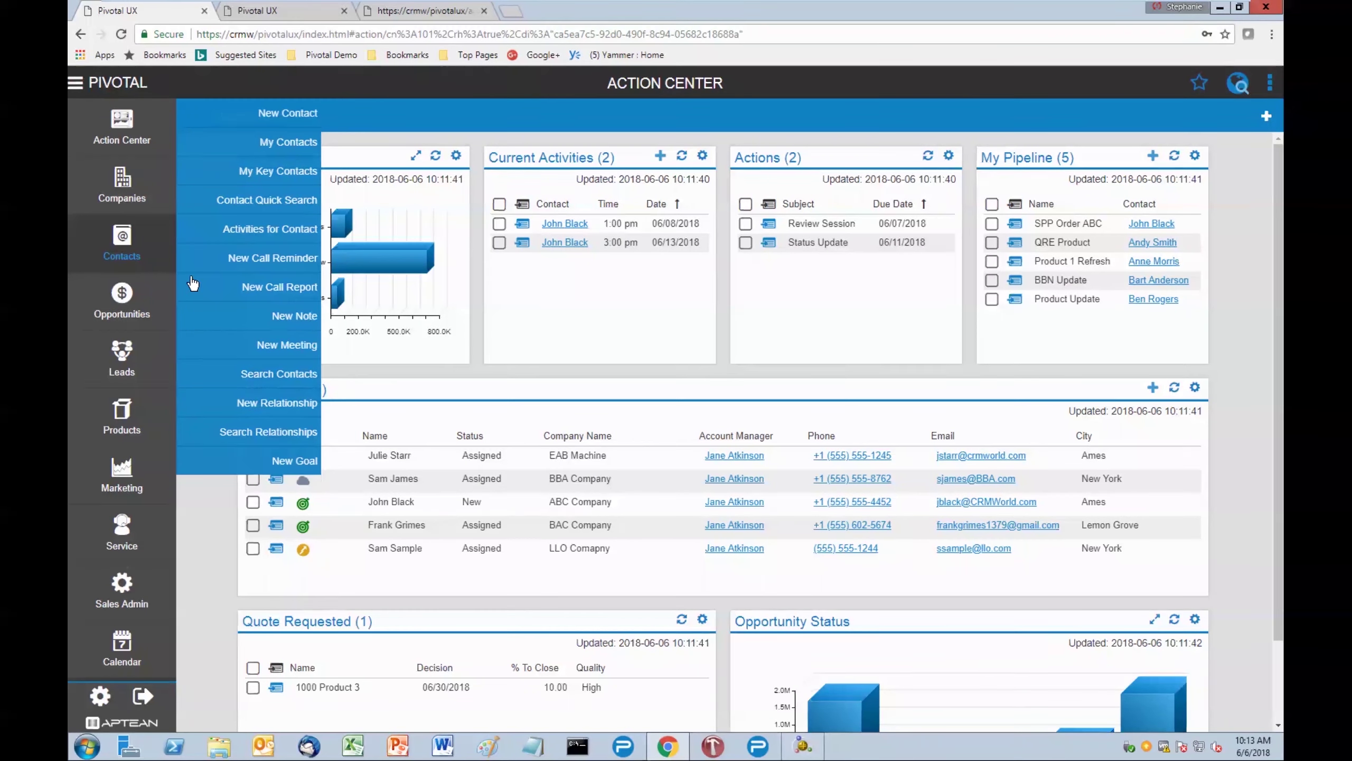
click(287, 317)
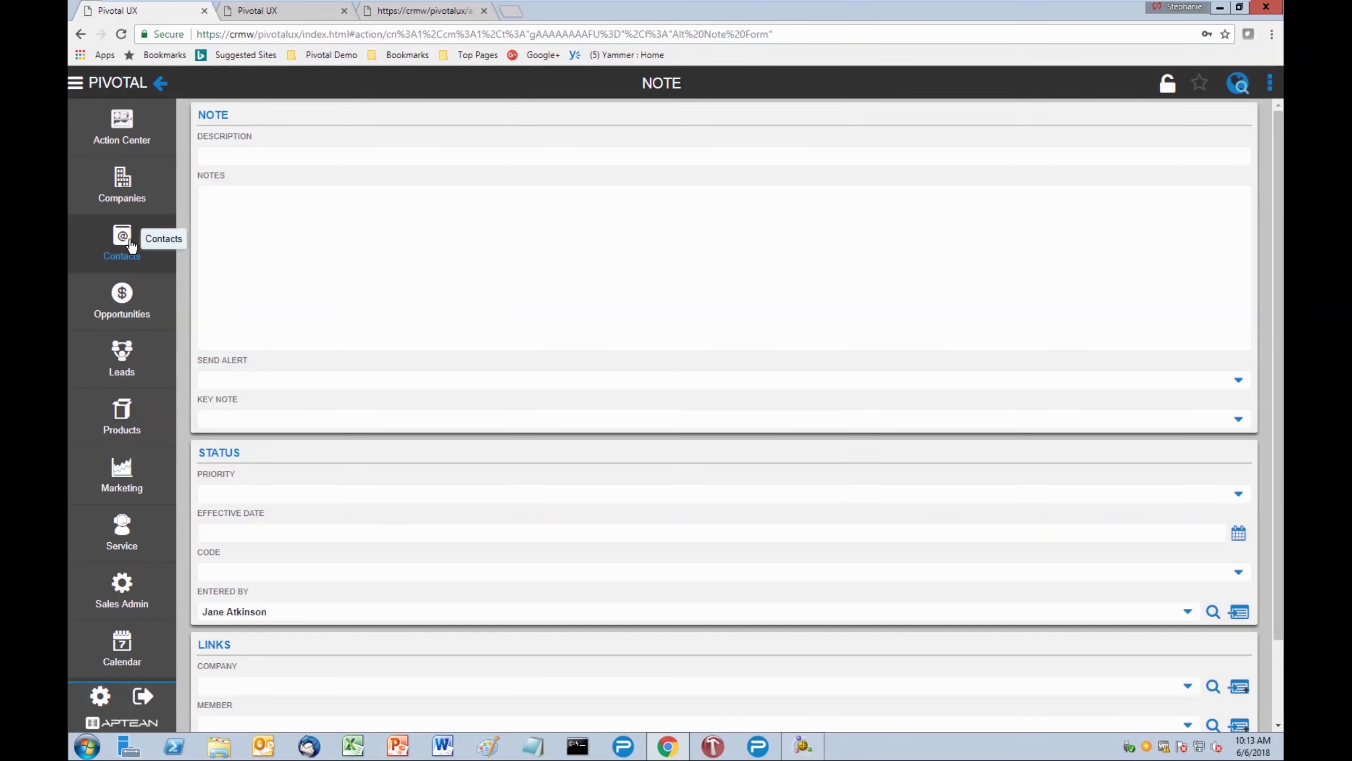
click(126, 121)
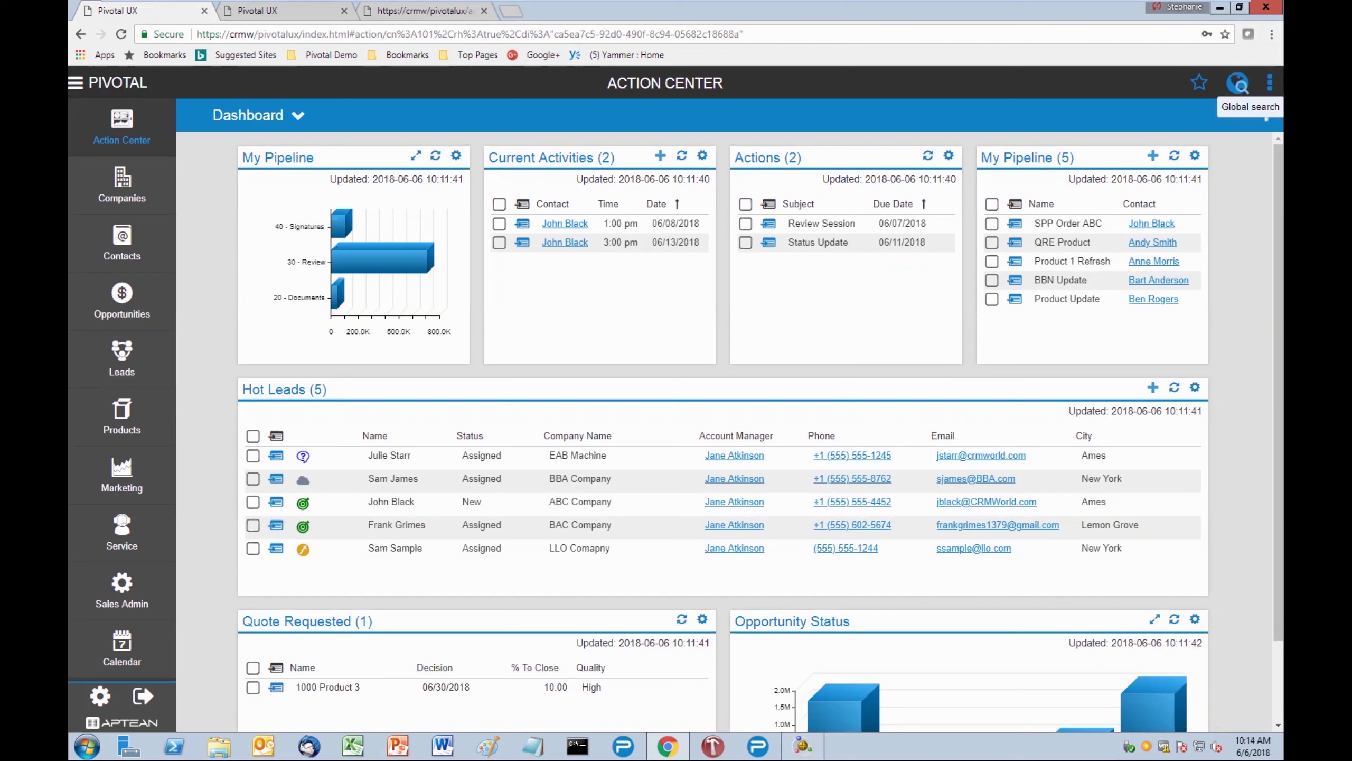
Limit the global search to Companies, Contacts and Leads.
click(1237, 83)
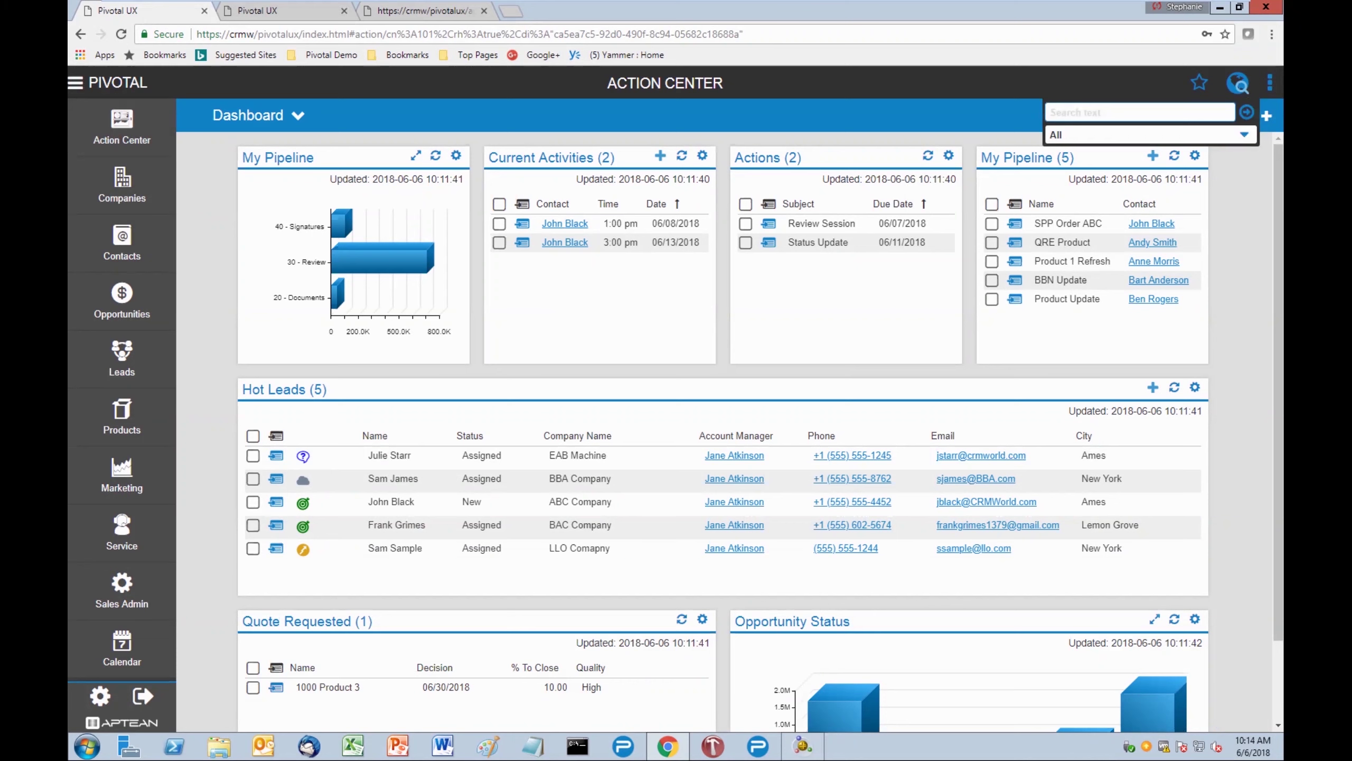
click(1244, 134)
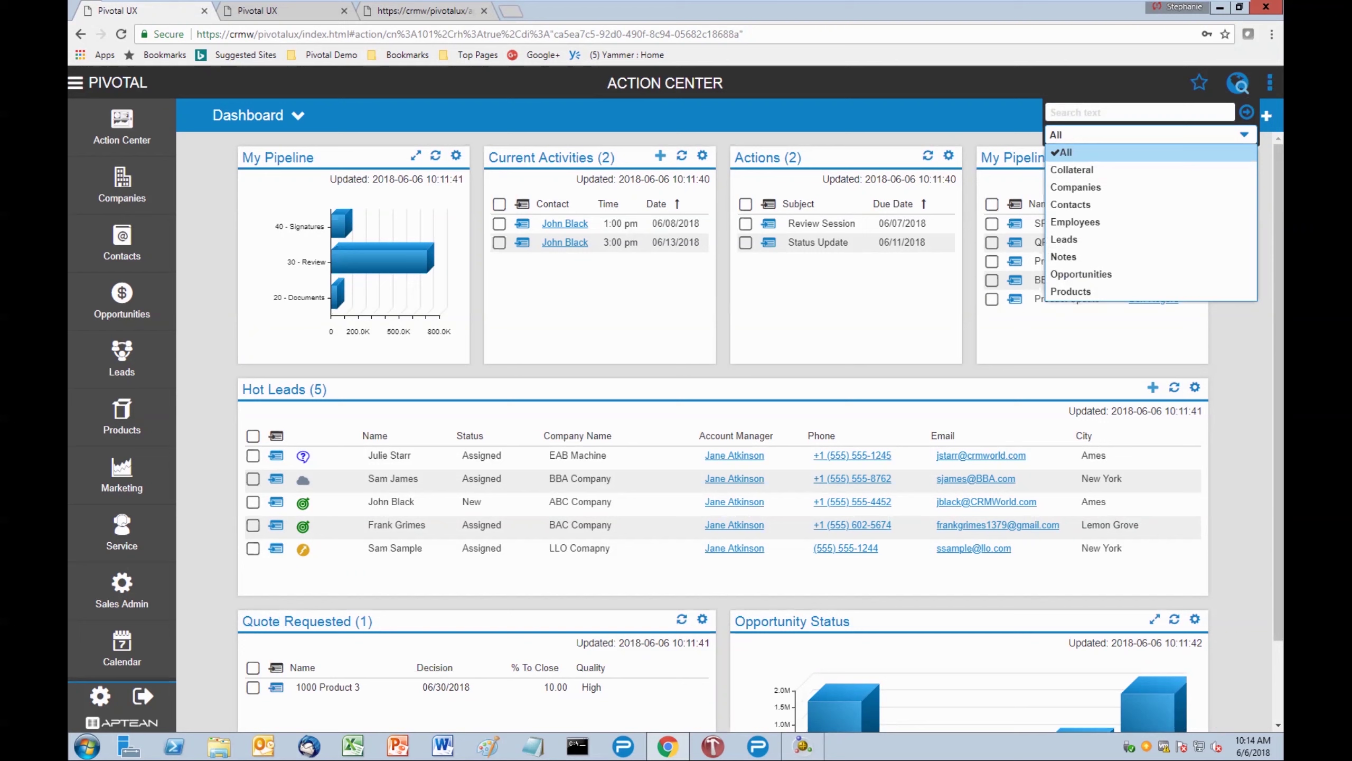
key(Down)
key(Down)
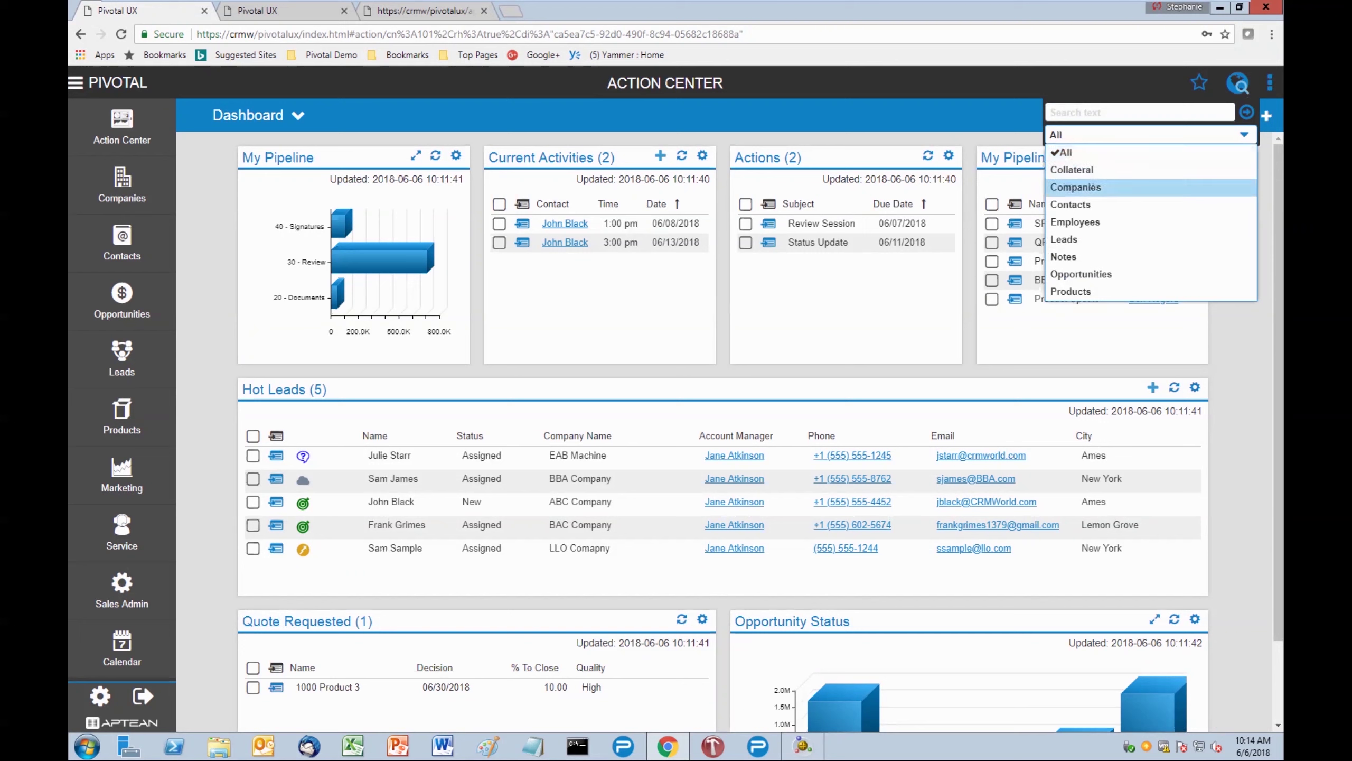
key(Return)
key(Down)
key(Return)
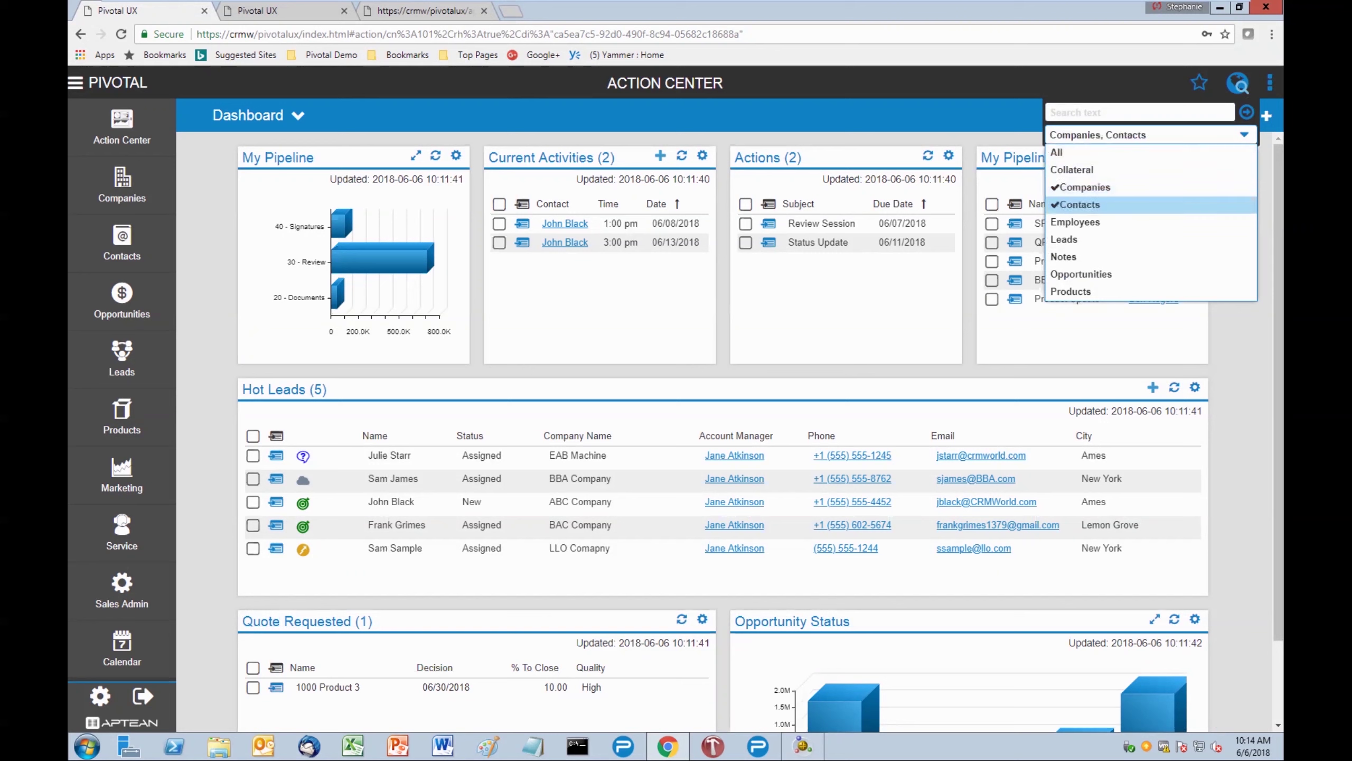
key(Down)
key(Down)
key(Return)
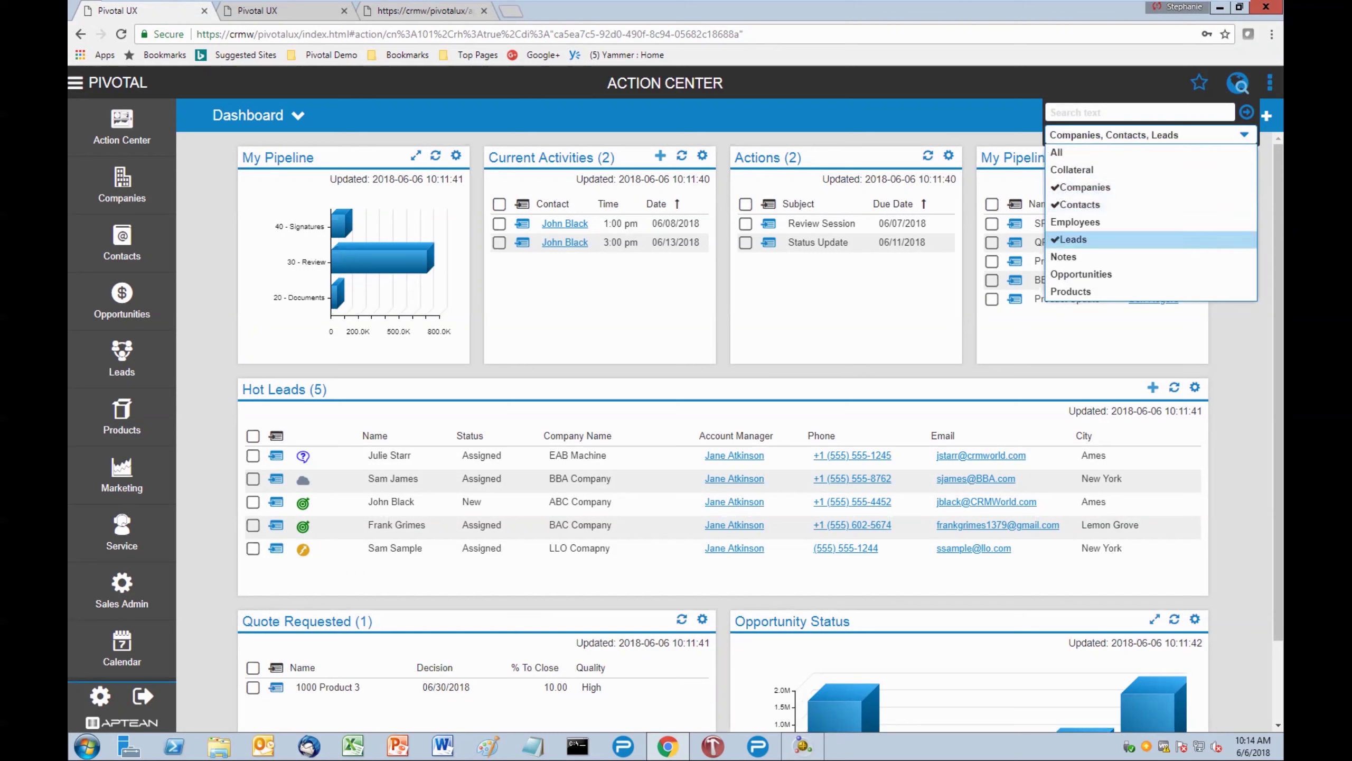
Reset the global search scope to All and search for a contact's first name.
key(Up)
key(Up)
key(Up)
key(Up)
key(Up)
key(Return)
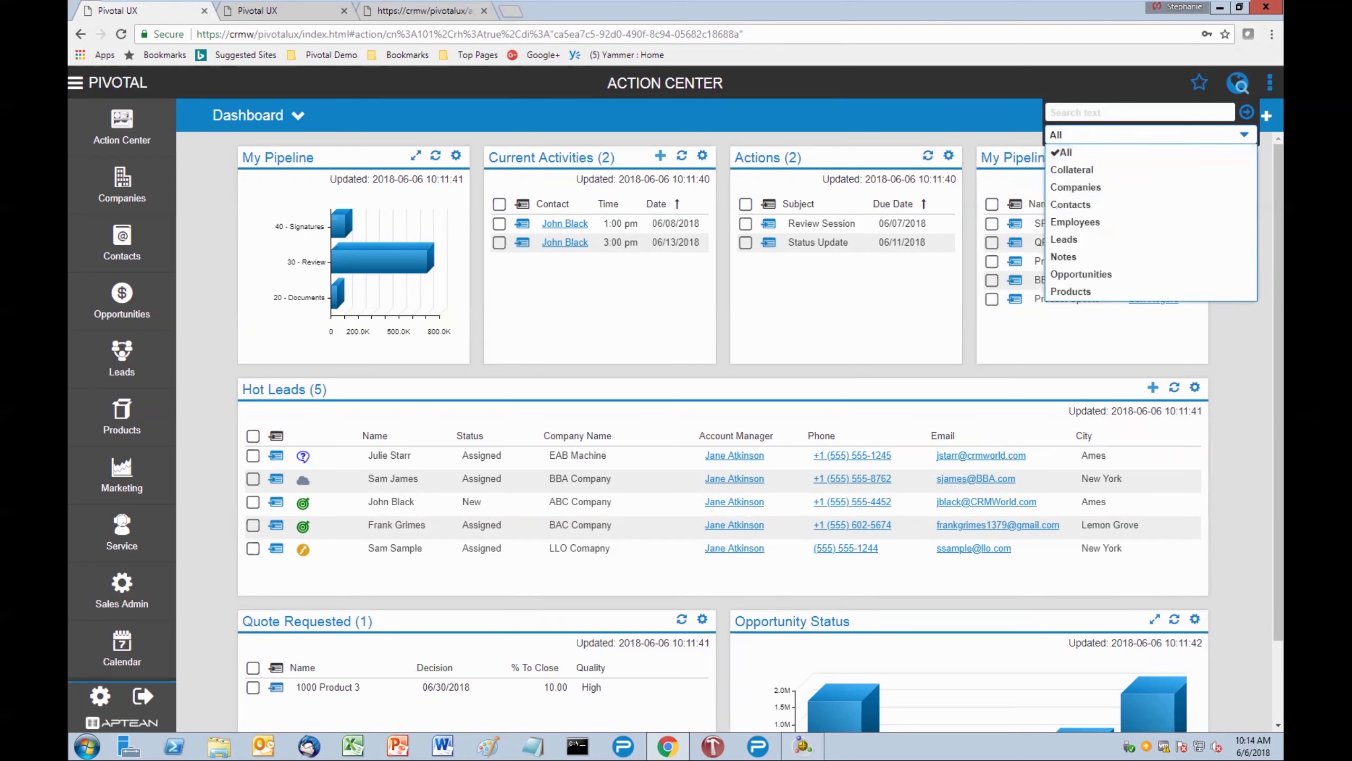
click(1107, 113)
text(john)
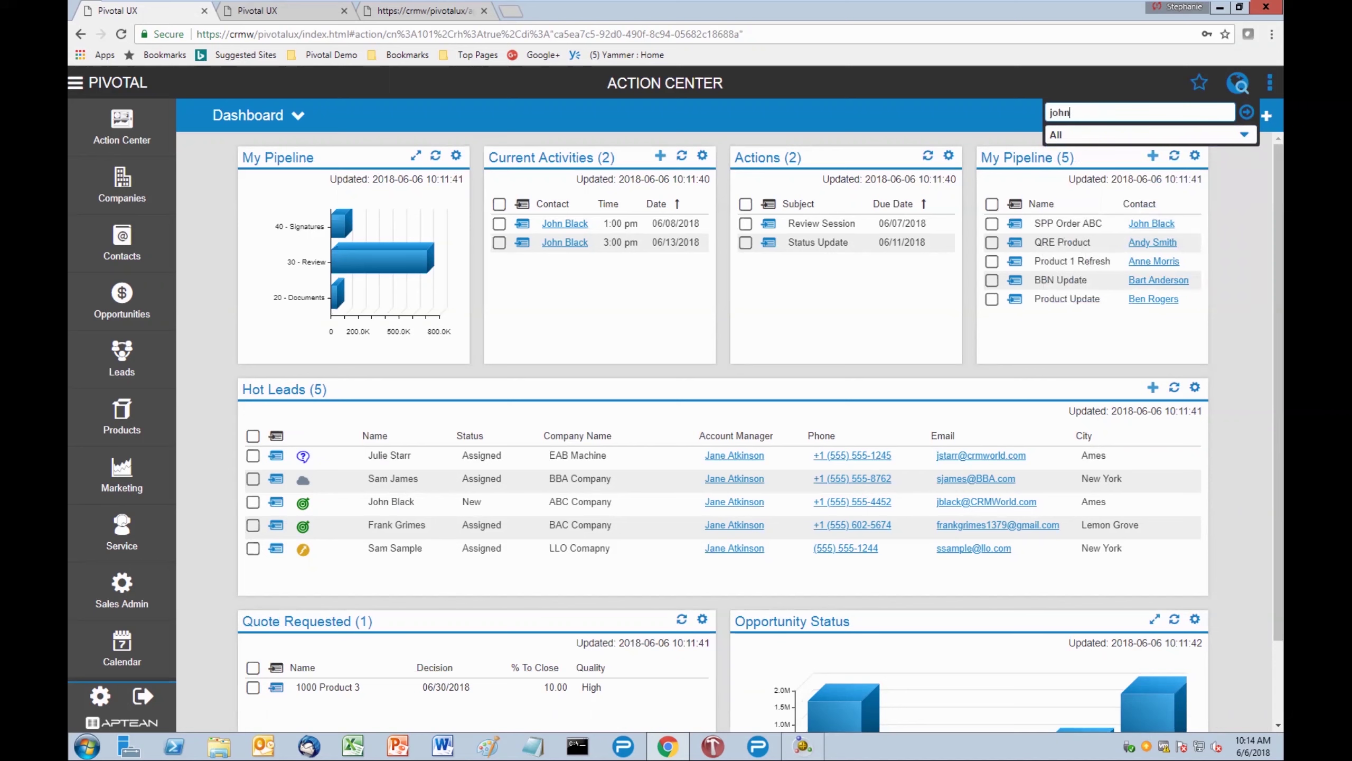
key(Return)
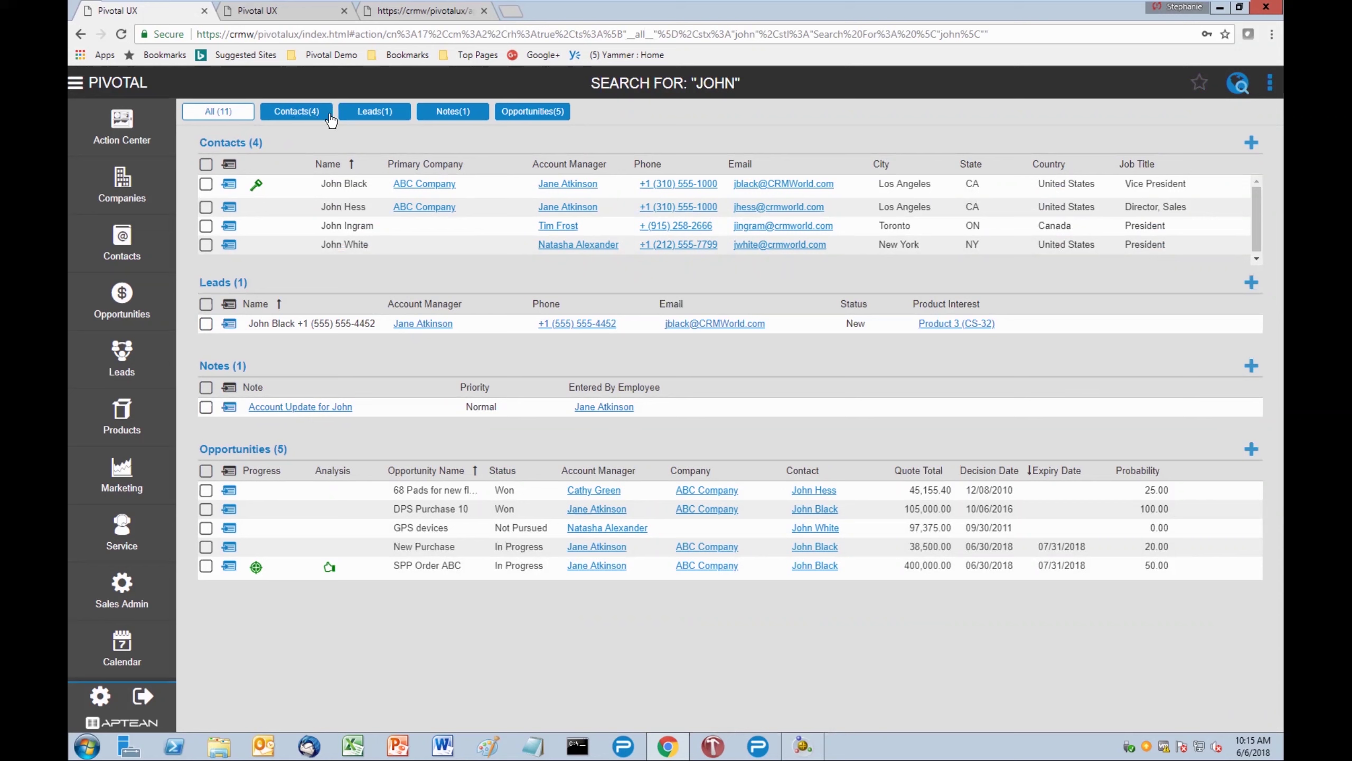
Review the search results for Contacts, Leads and Notes separately, and return to the full result list.
click(295, 118)
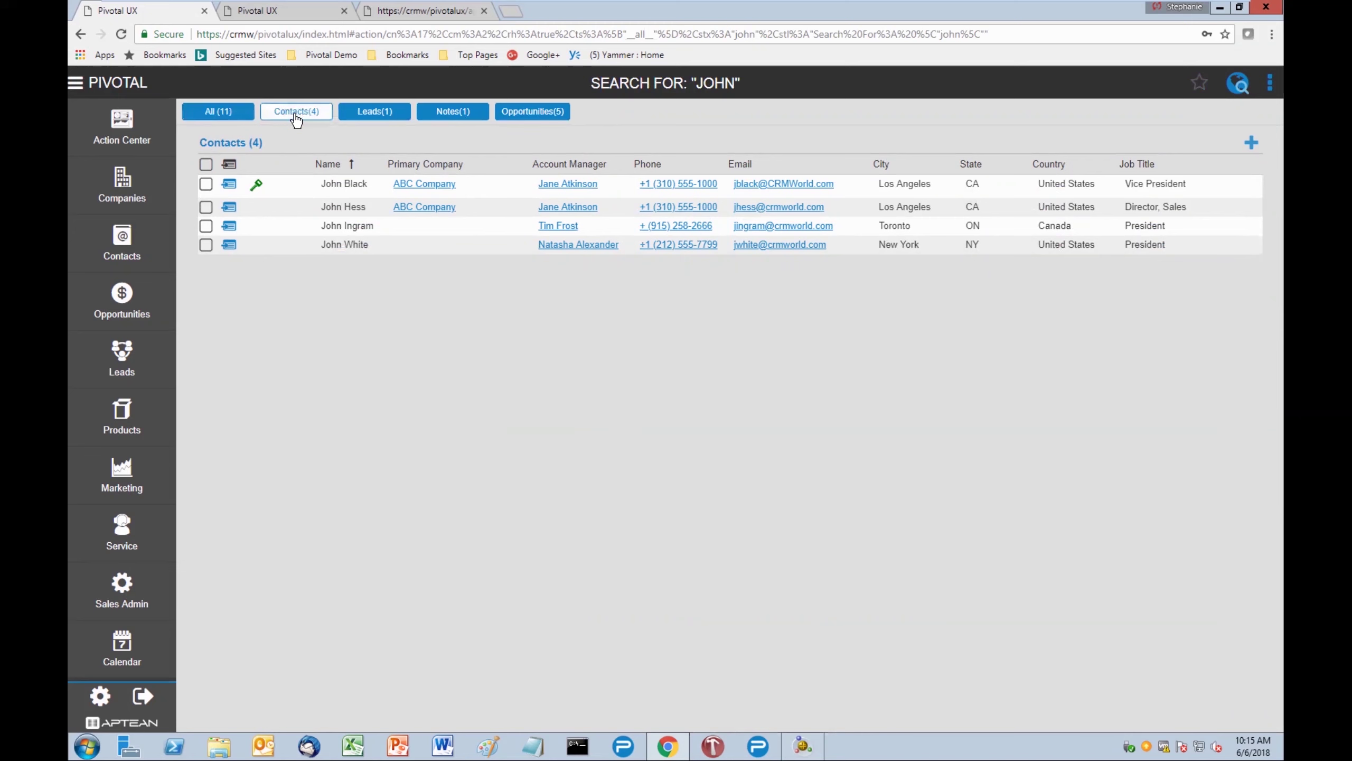
click(381, 118)
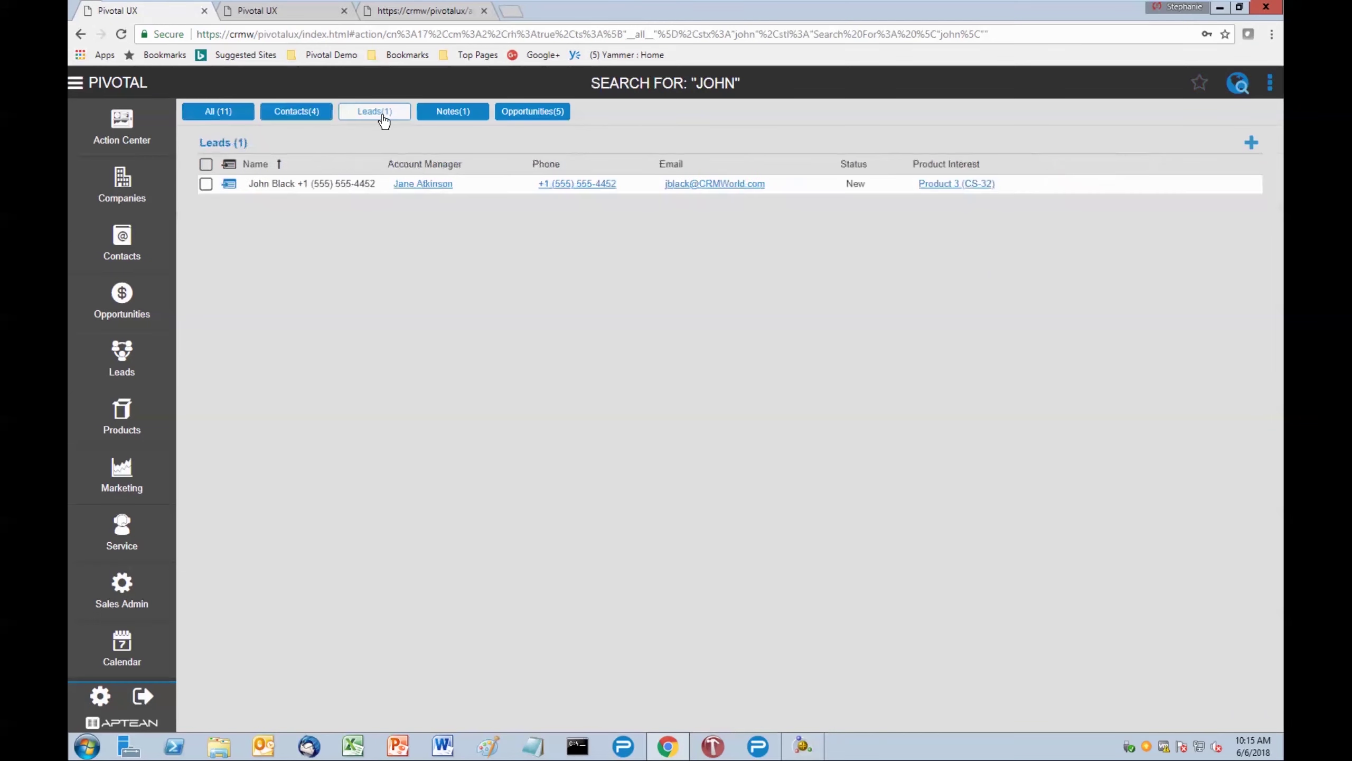
click(449, 117)
click(218, 112)
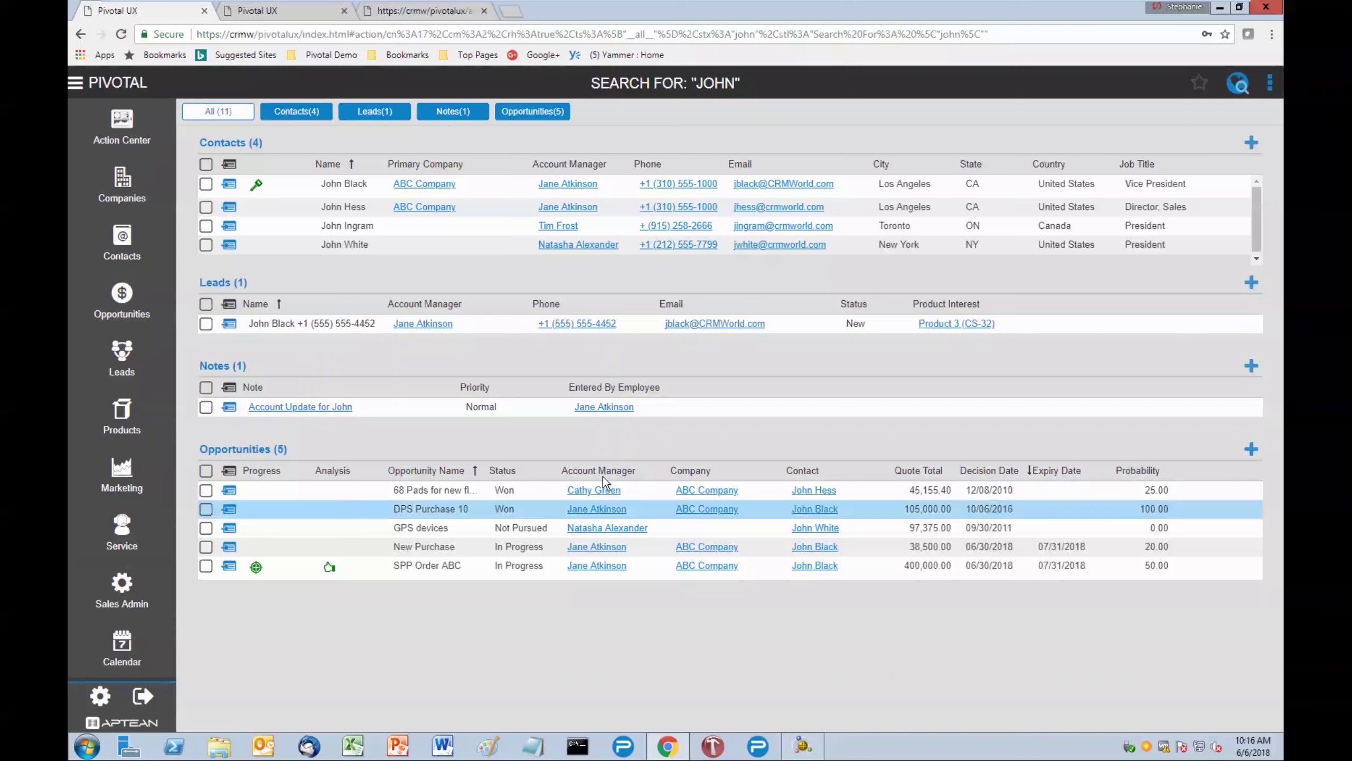
Run a Contact Quick Search by the contact's first name.
click(126, 241)
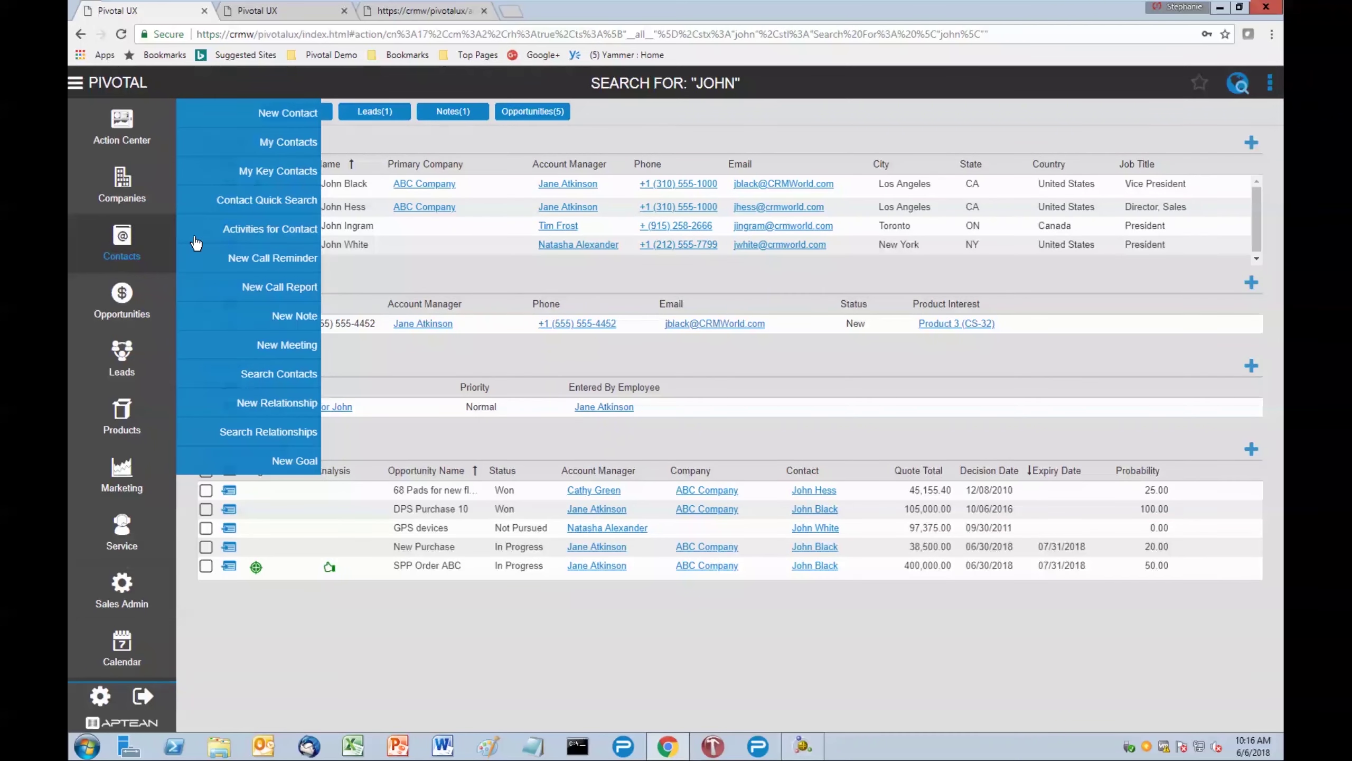
click(272, 205)
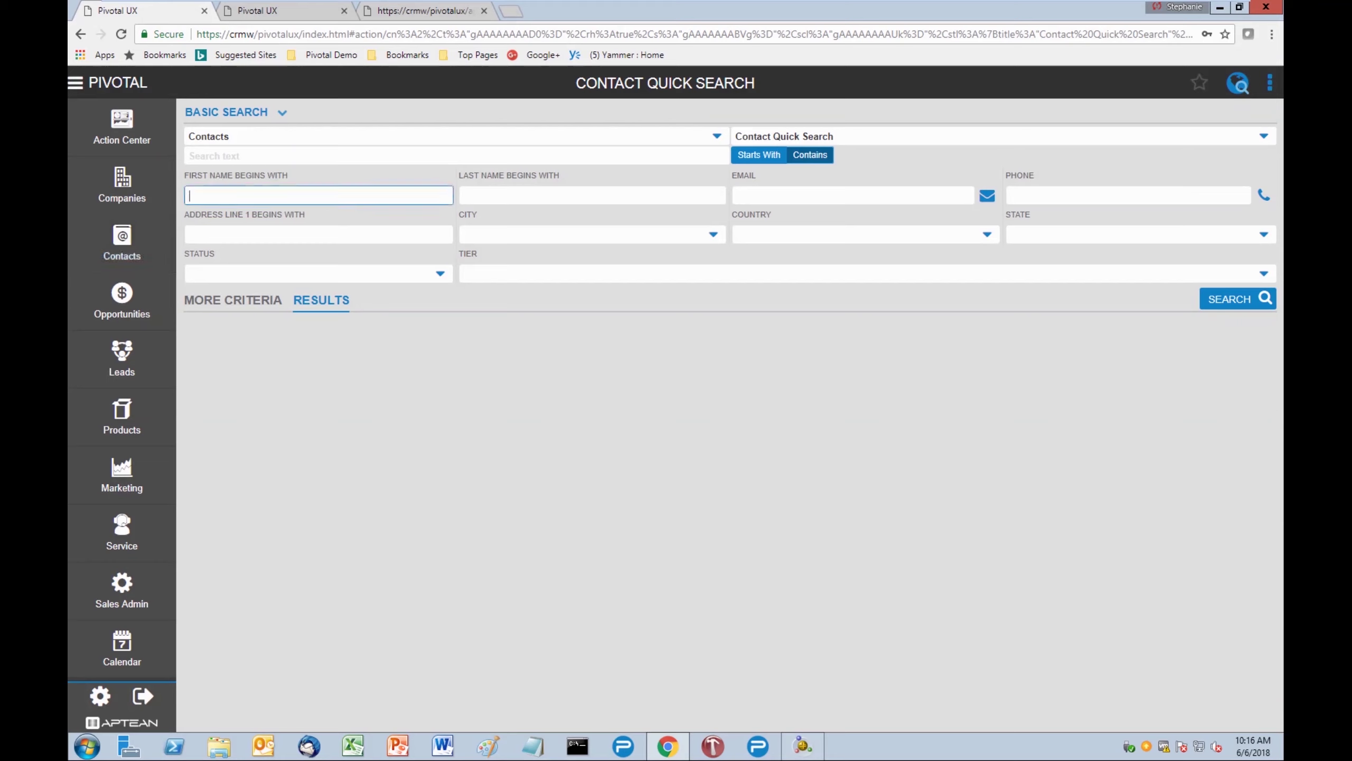
text(john)
key(Return)
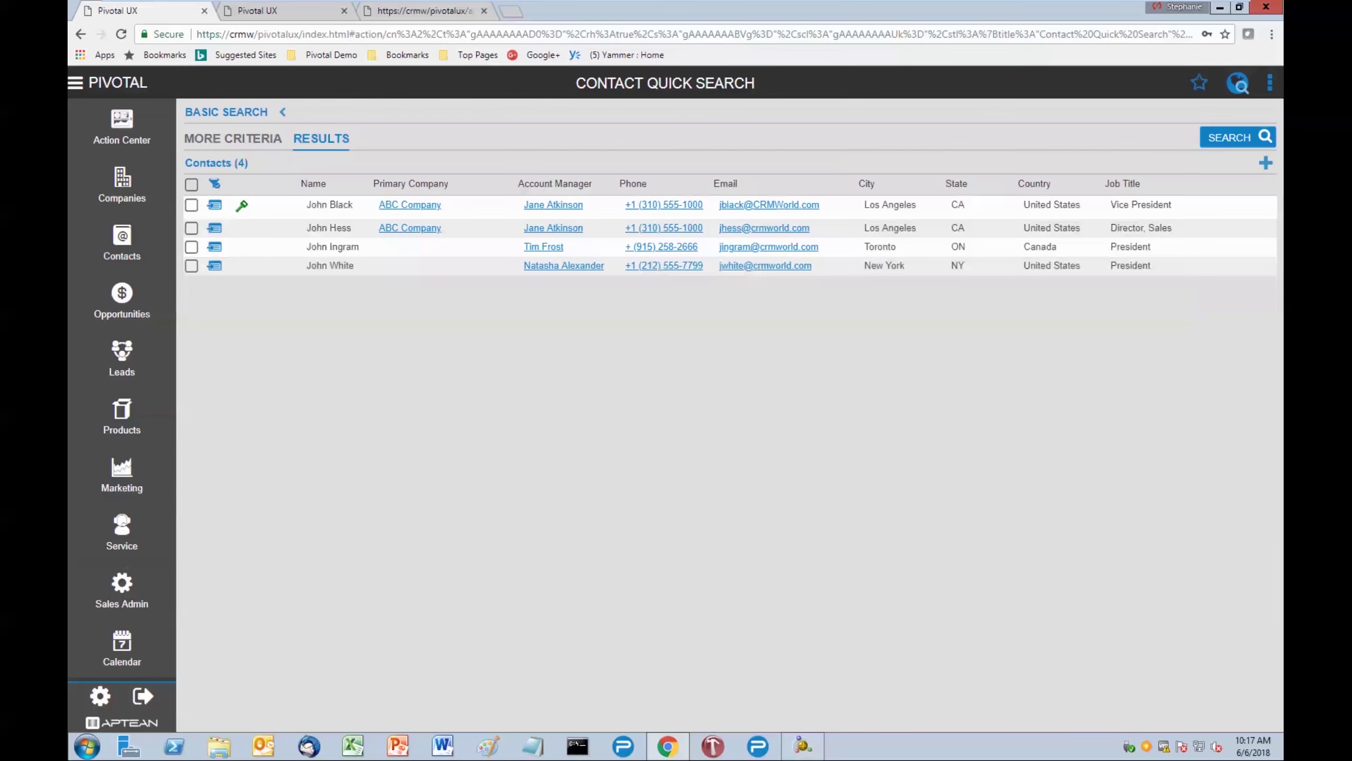
Search for companies using an Account Manager criterion that equals the account manager of the ABC Company contacts.
click(126, 186)
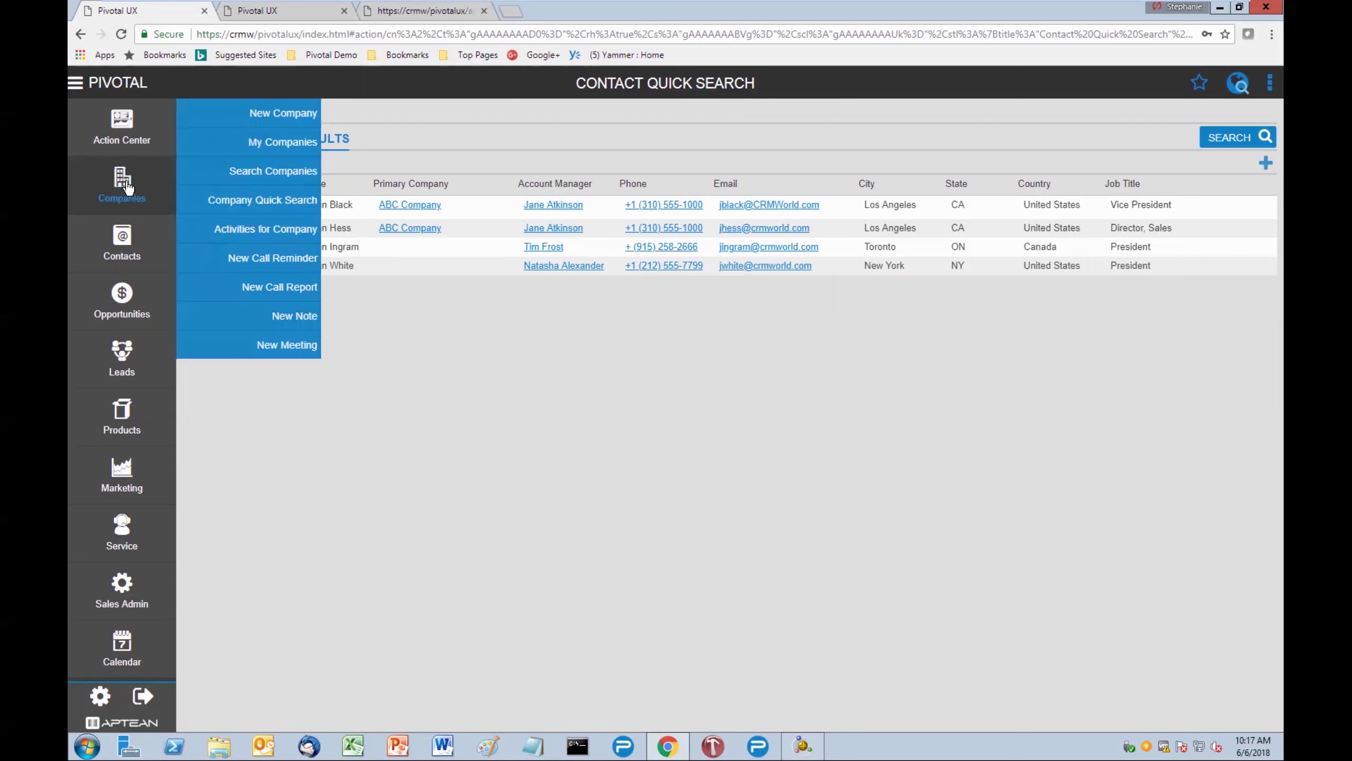
click(269, 171)
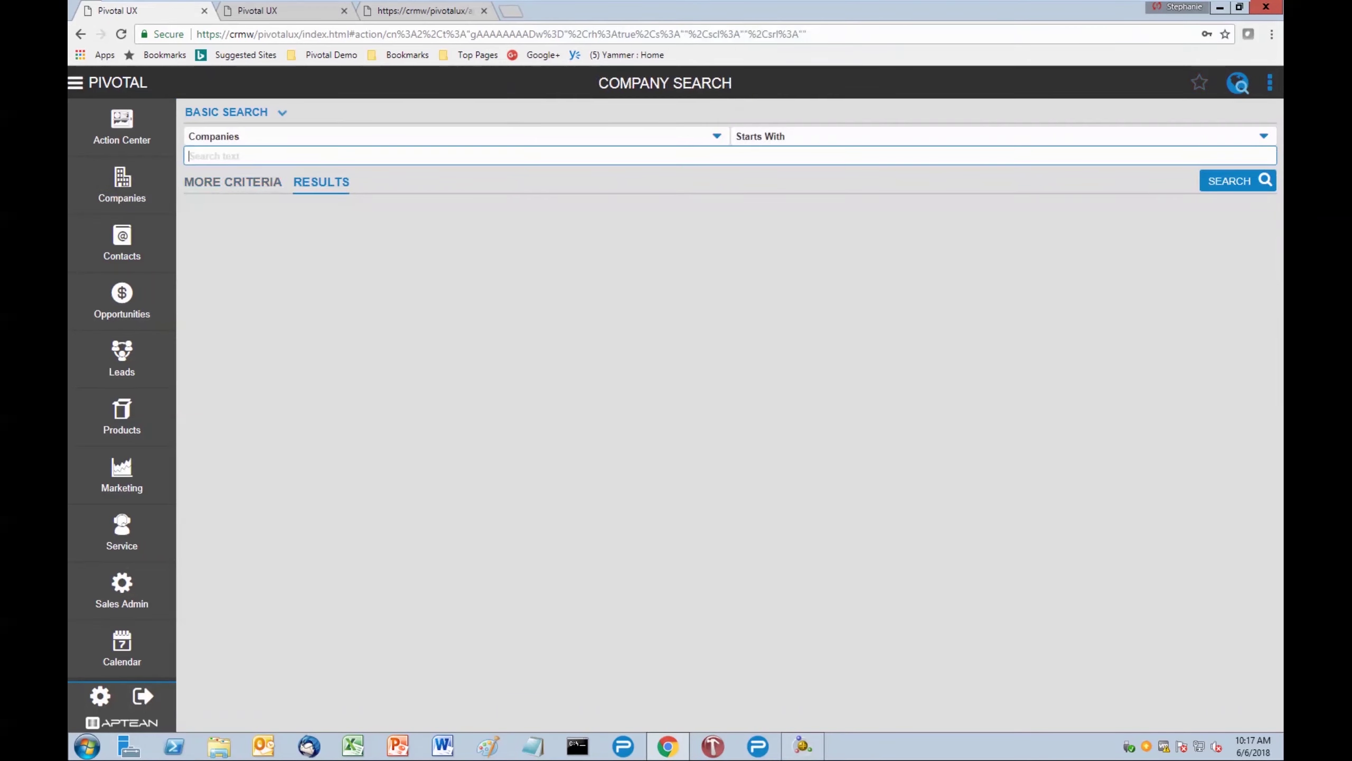
click(230, 187)
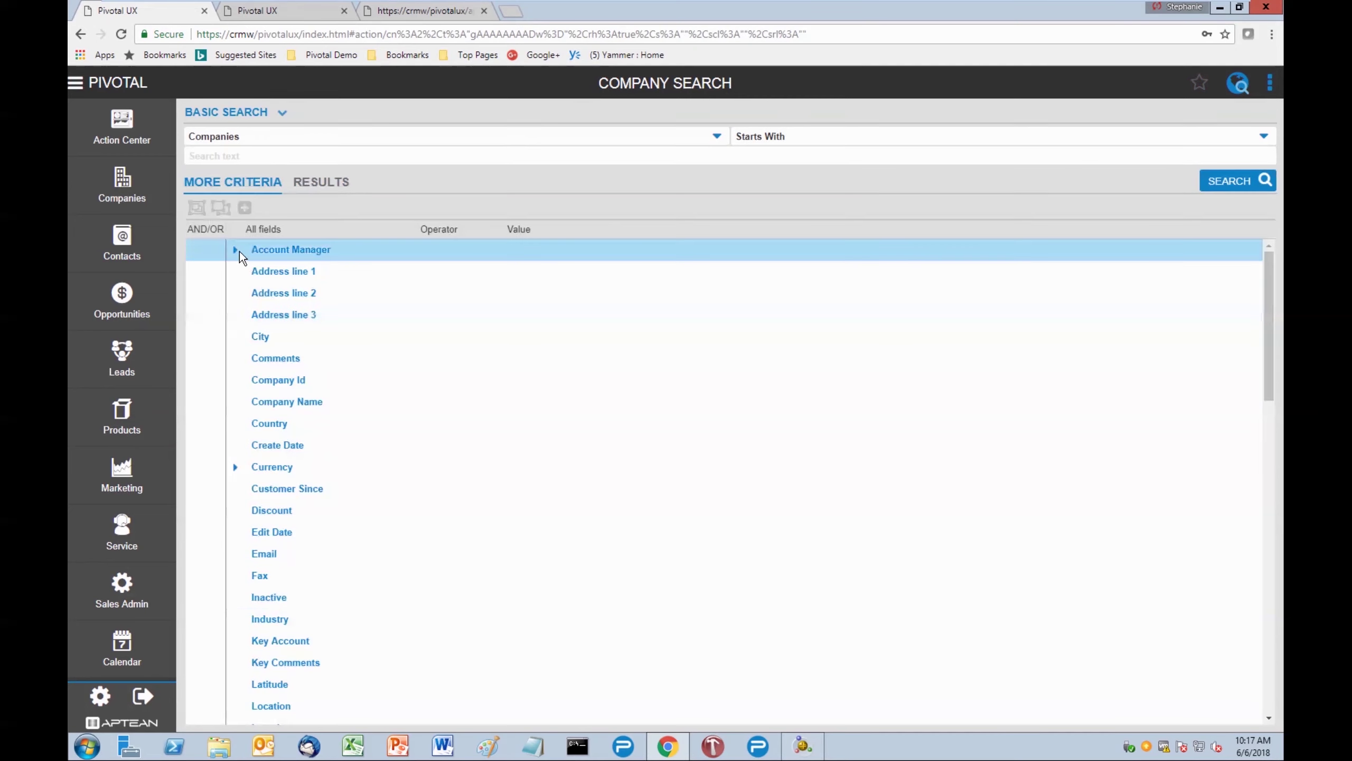
click(273, 251)
click(246, 213)
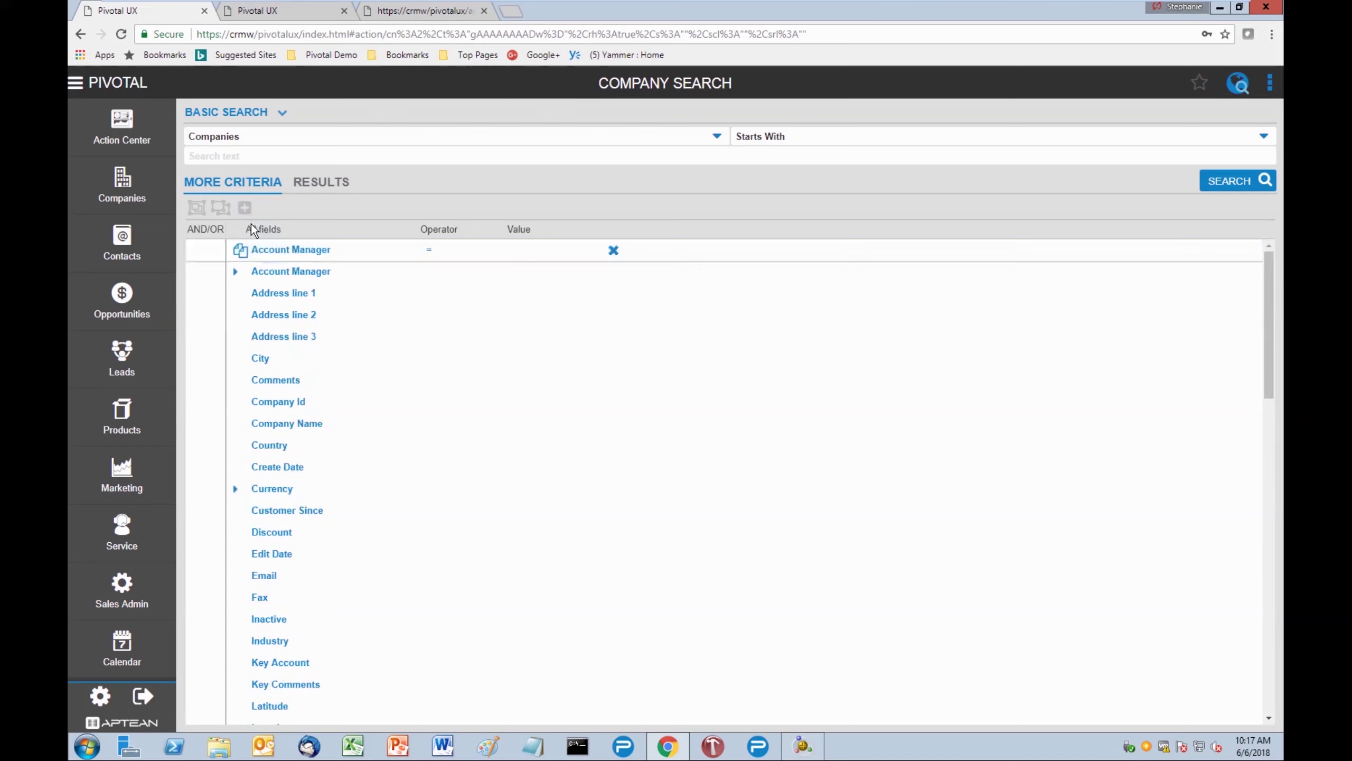
click(526, 249)
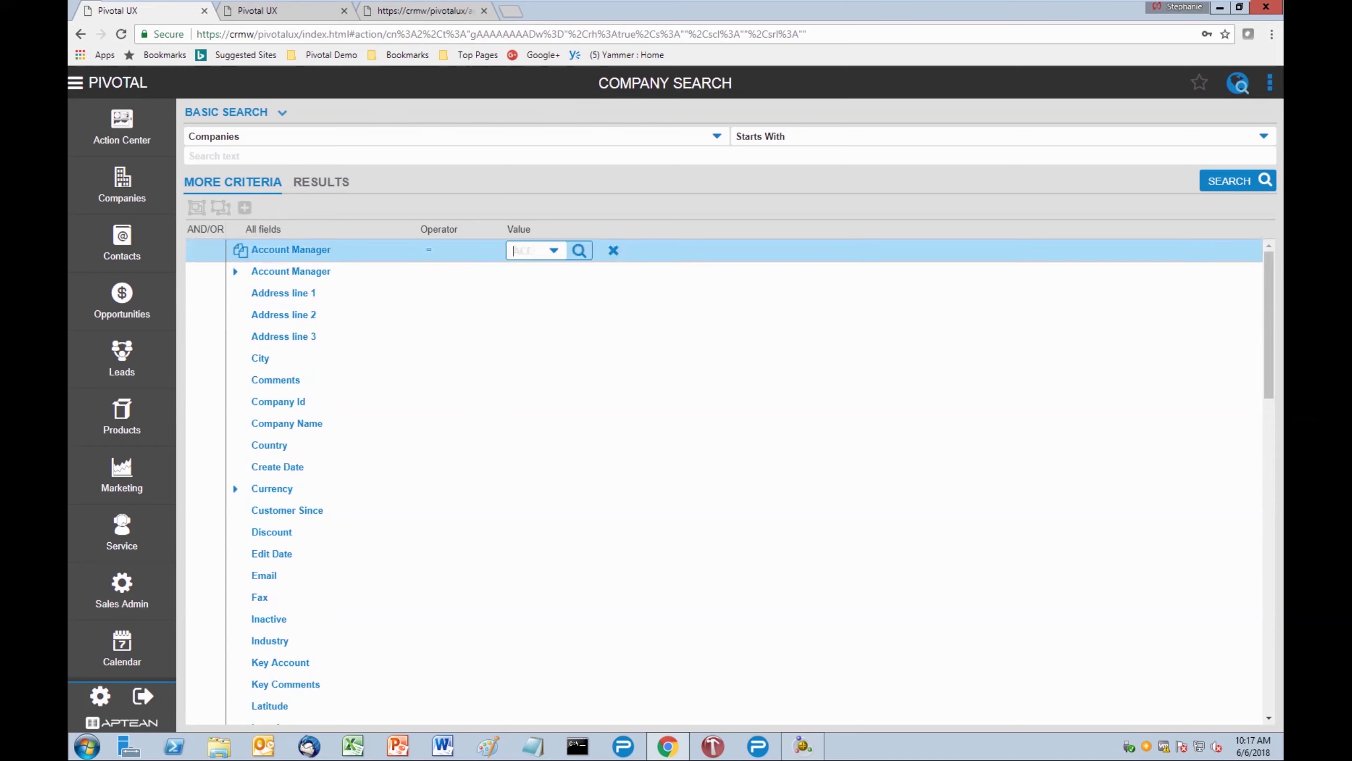
click(542, 255)
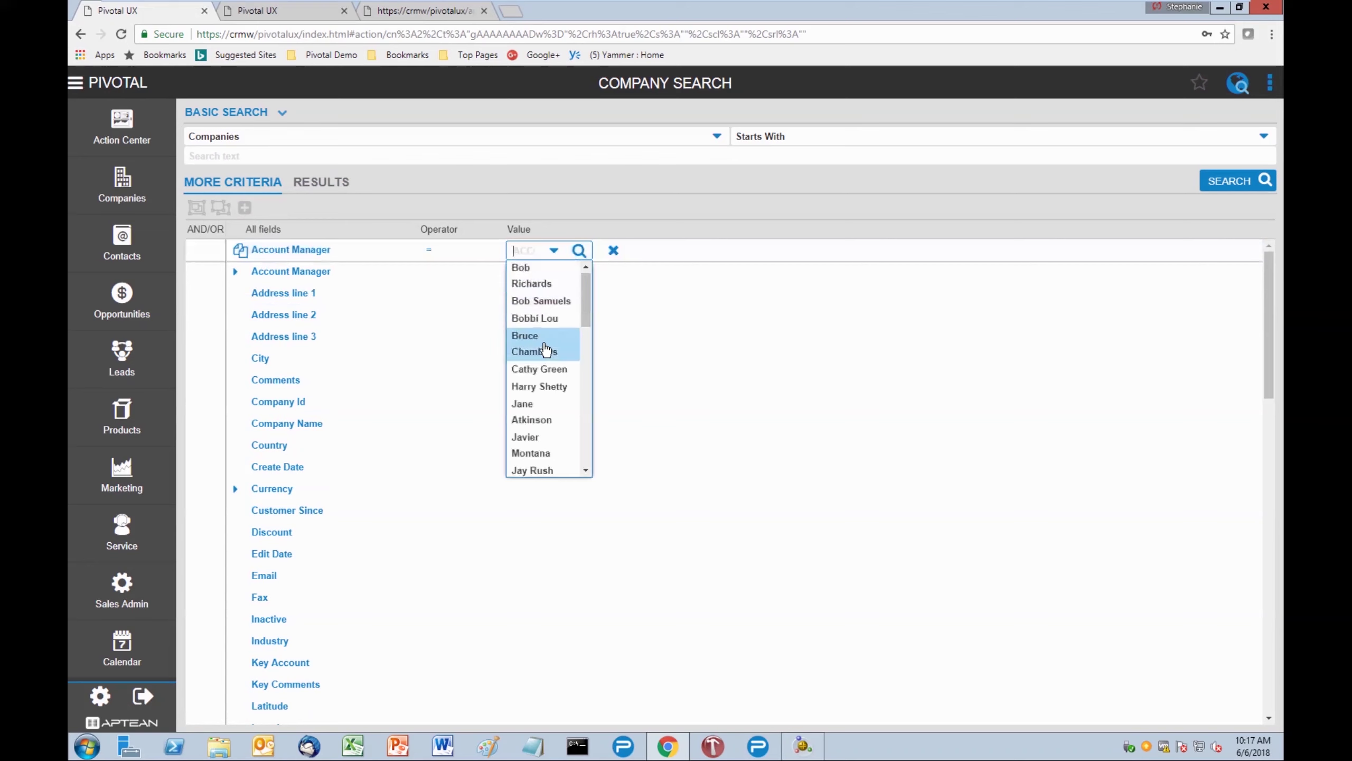
click(532, 414)
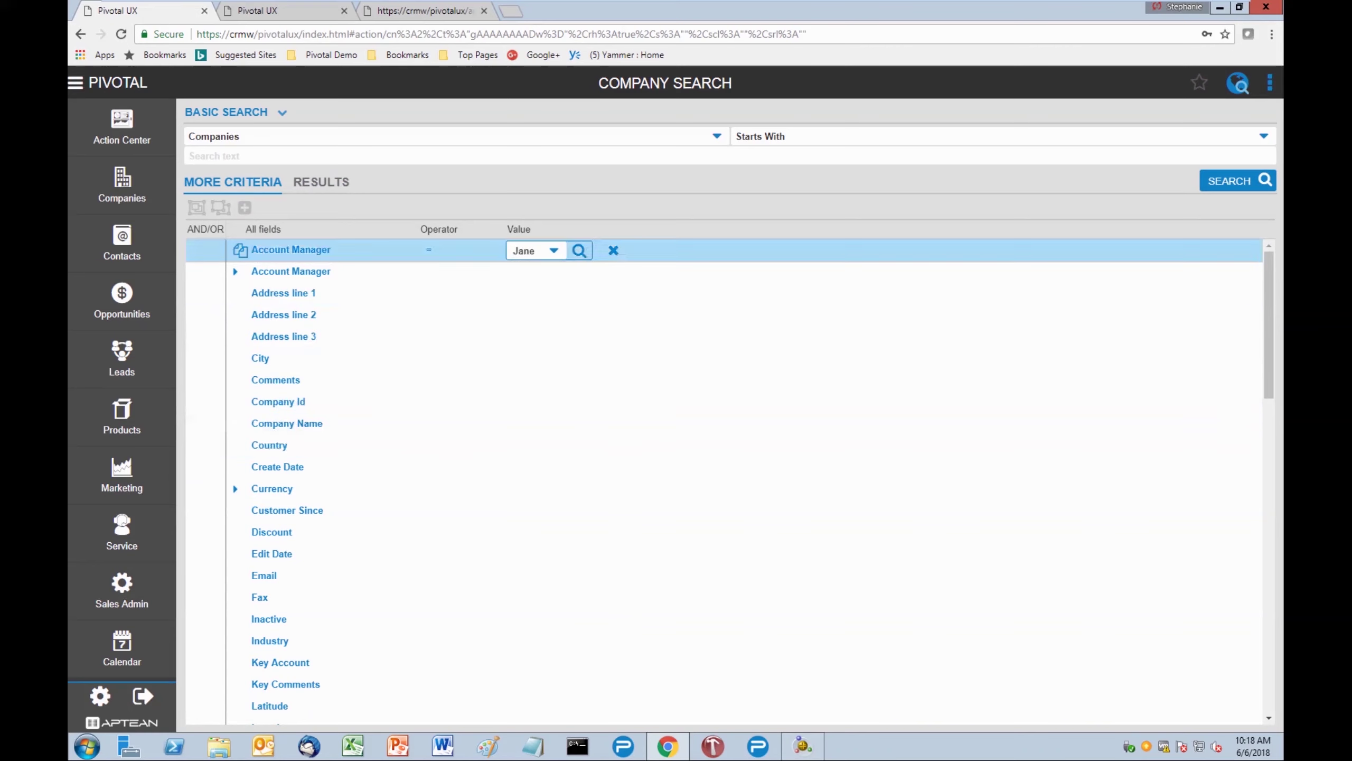
key(Return)
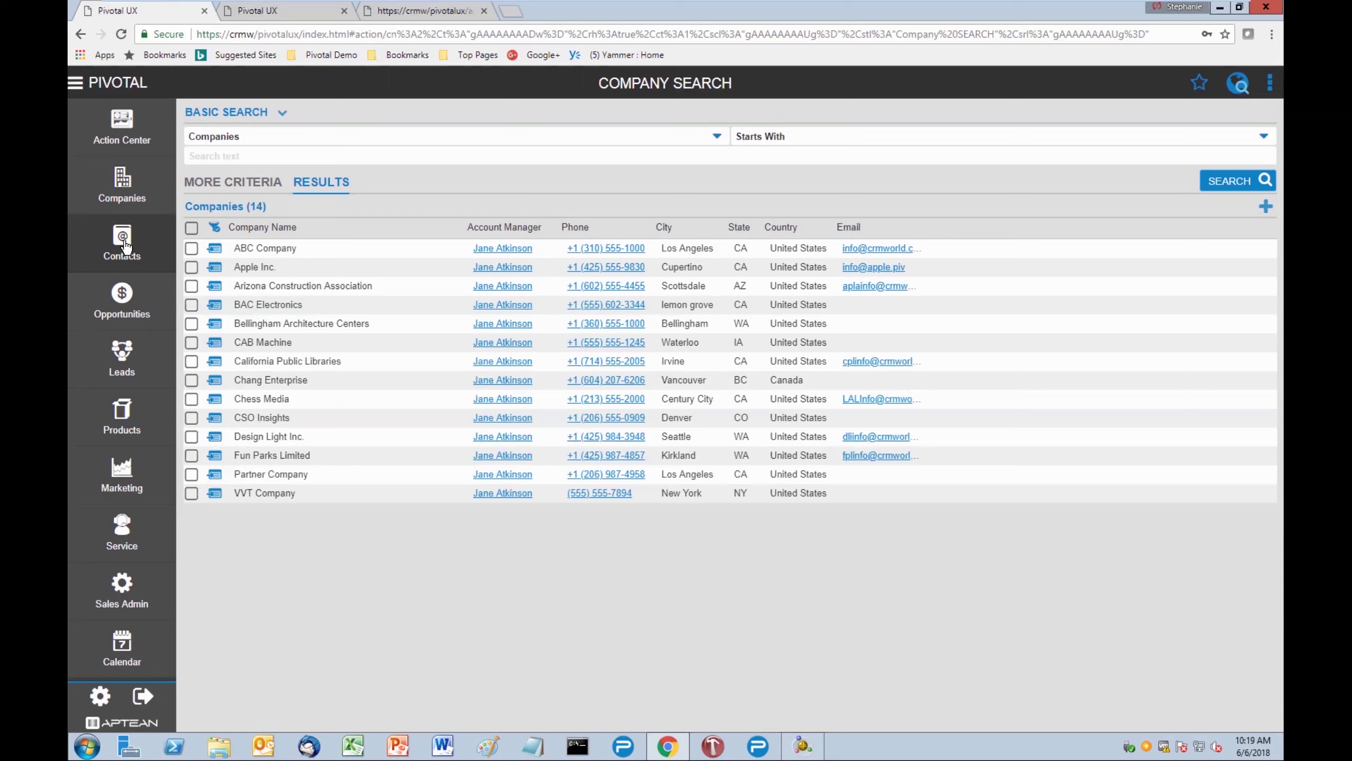
Start a new contact with the person's first and last name, and open the existing record offered as a possible match.
click(123, 243)
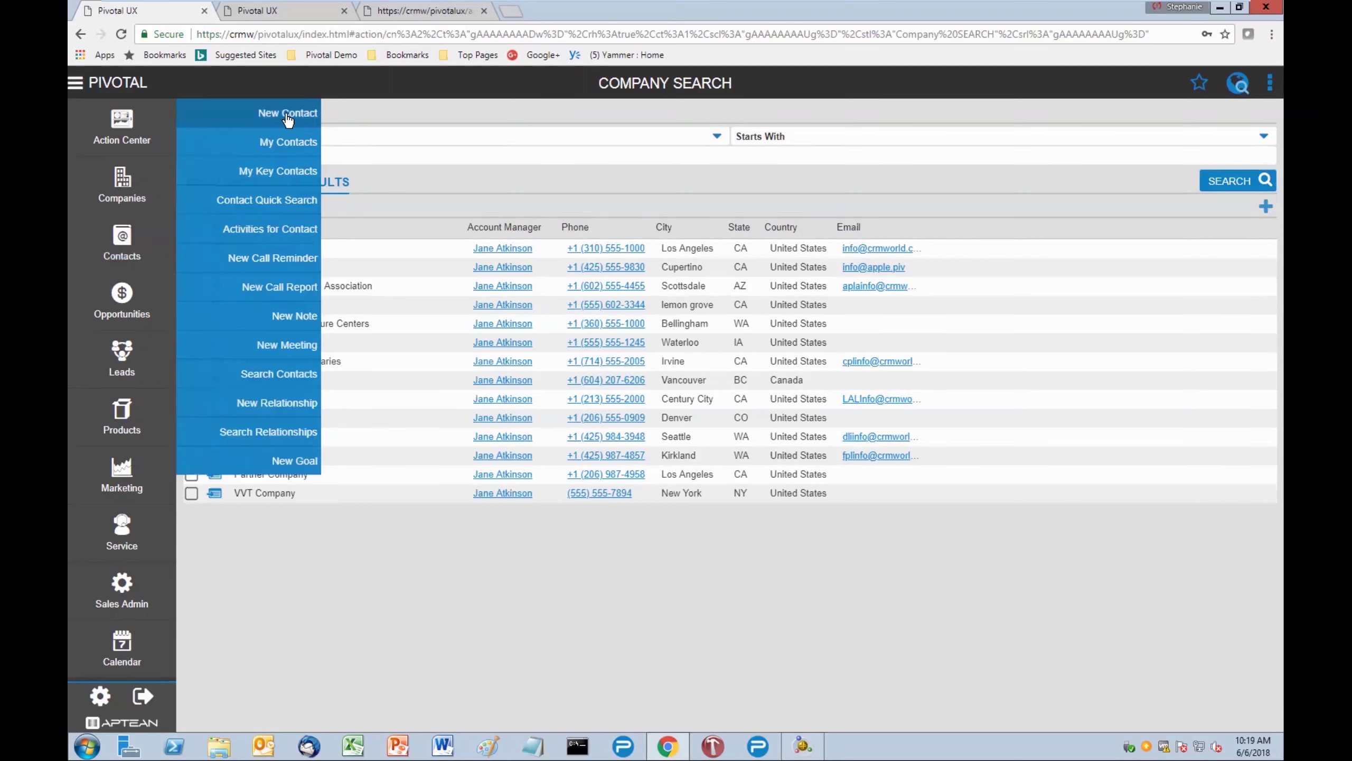
click(287, 114)
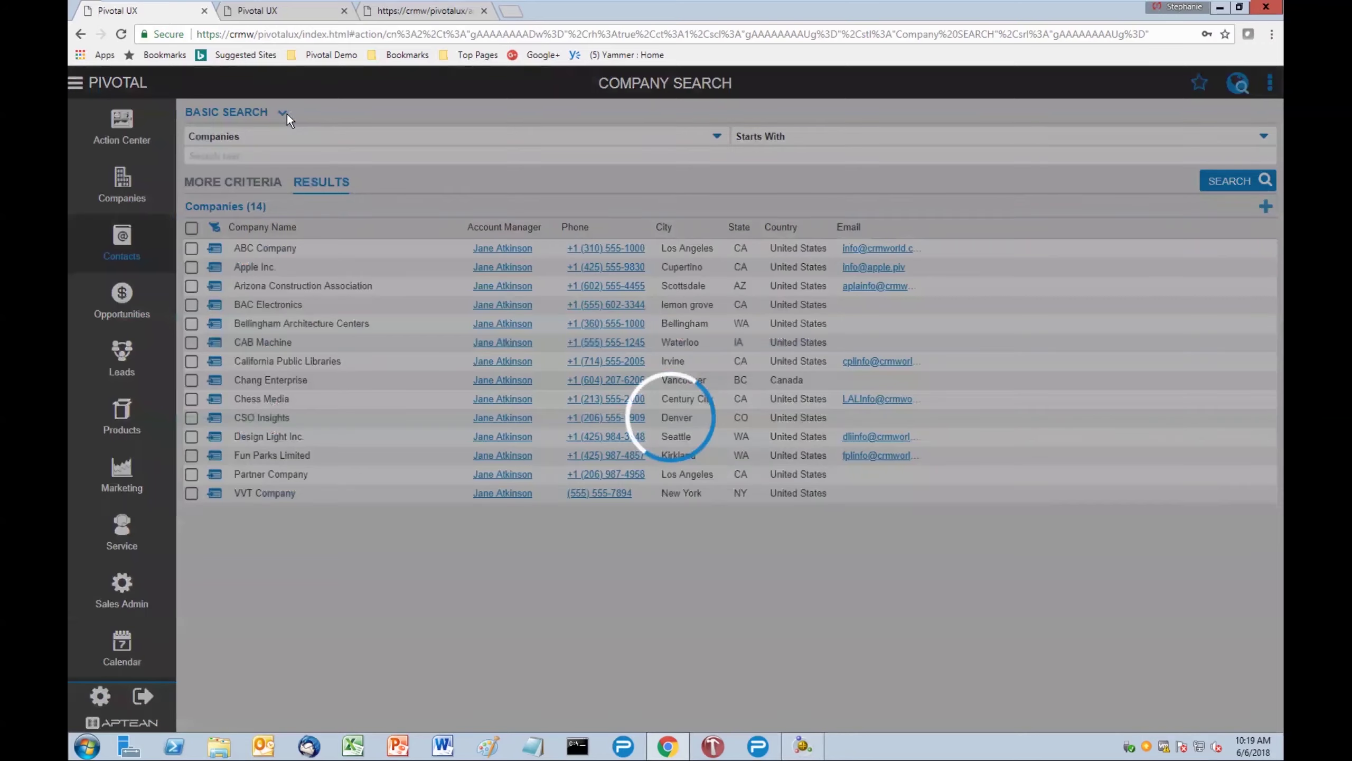
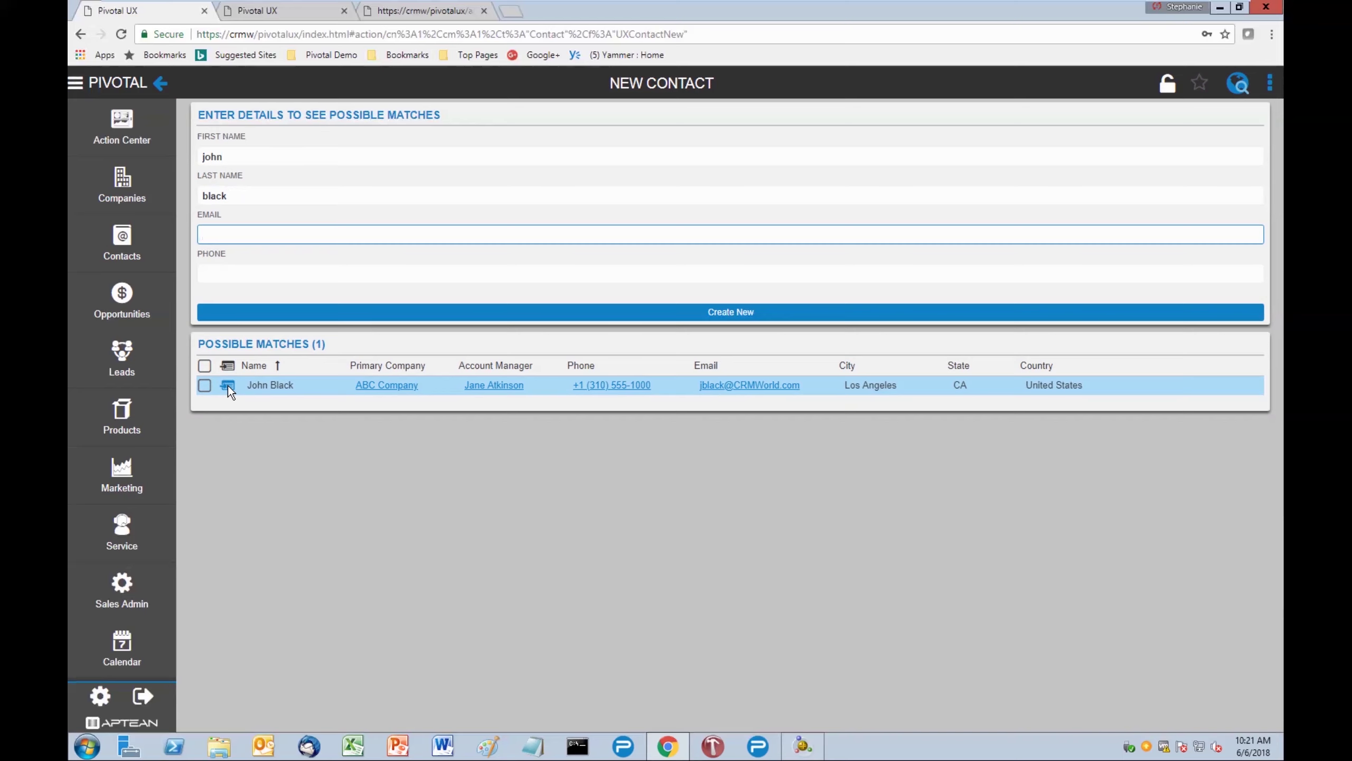
click(227, 385)
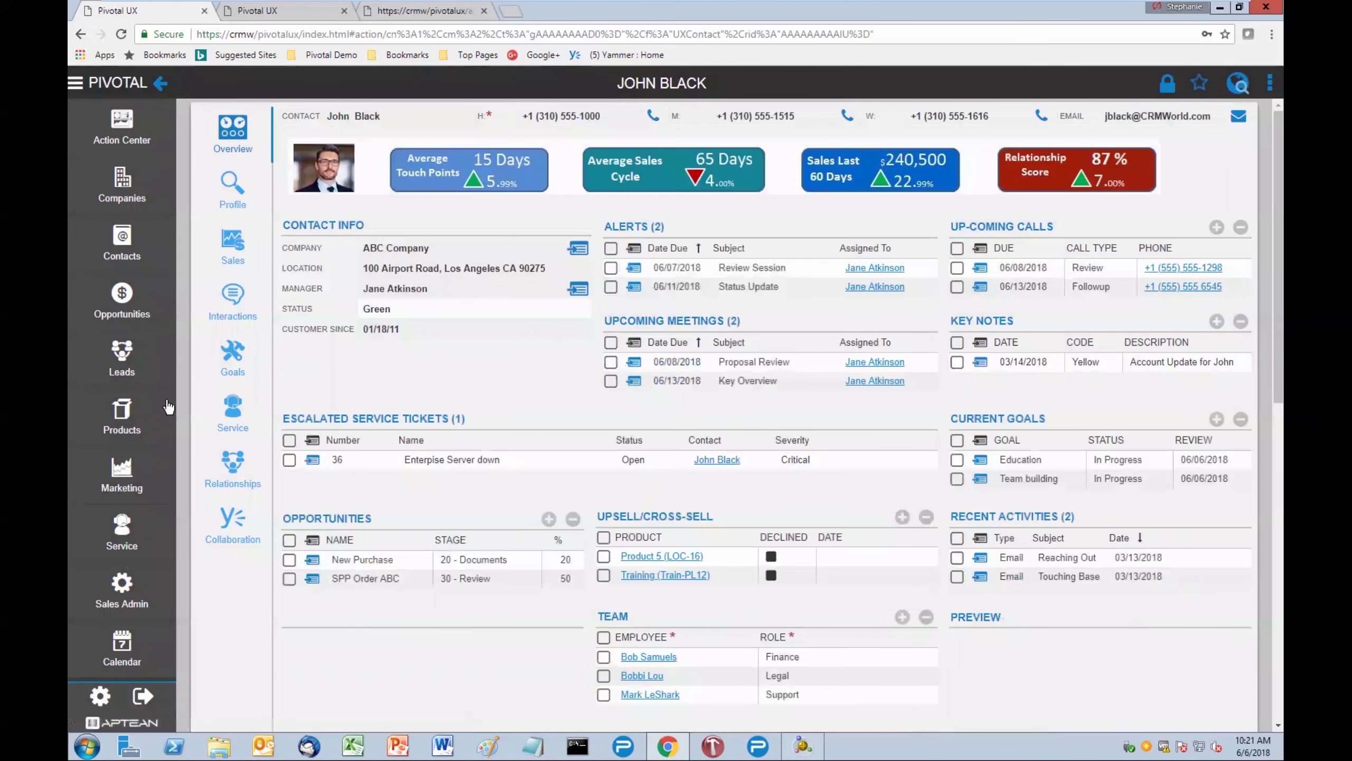
Preview the SPP Order ABC opportunity and the Touching Base email, and review the contact's Profile and Relationships pages.
click(468, 577)
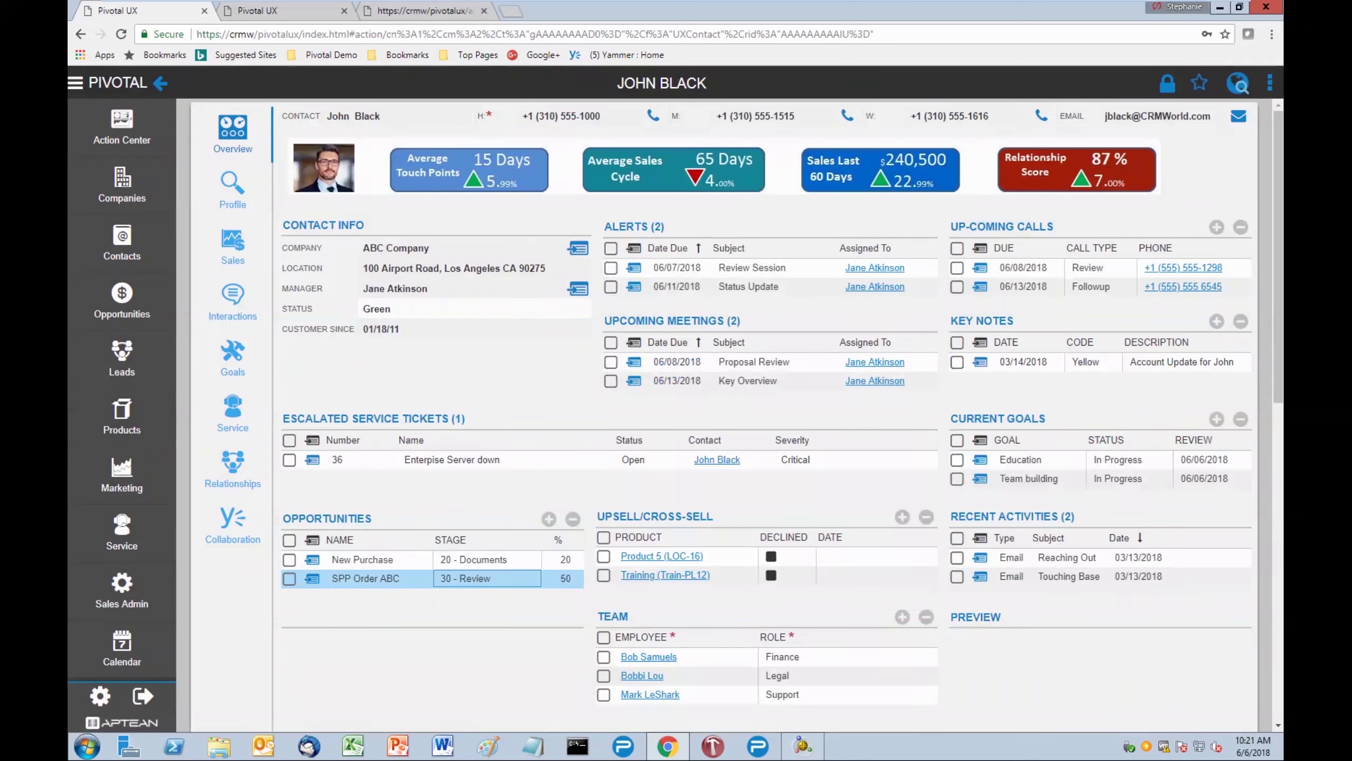
click(1069, 576)
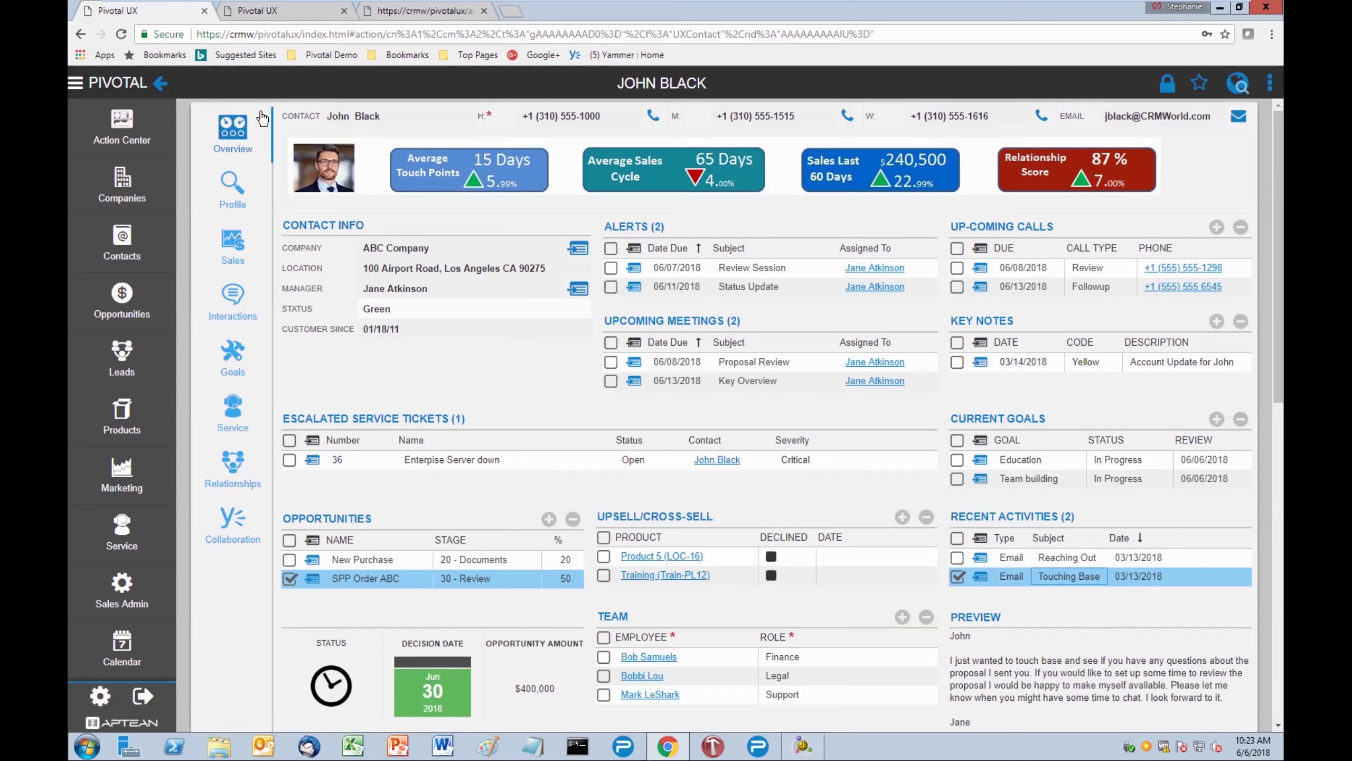
click(234, 194)
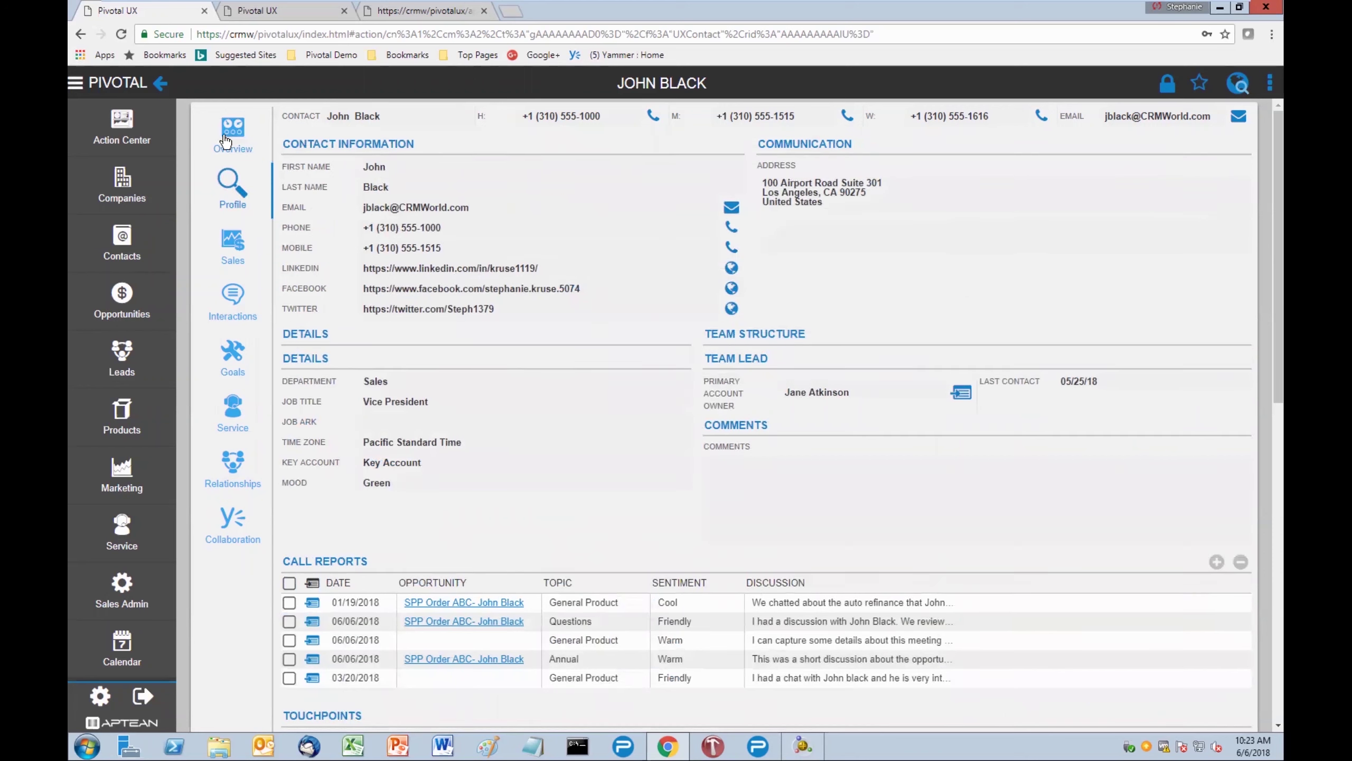
click(232, 464)
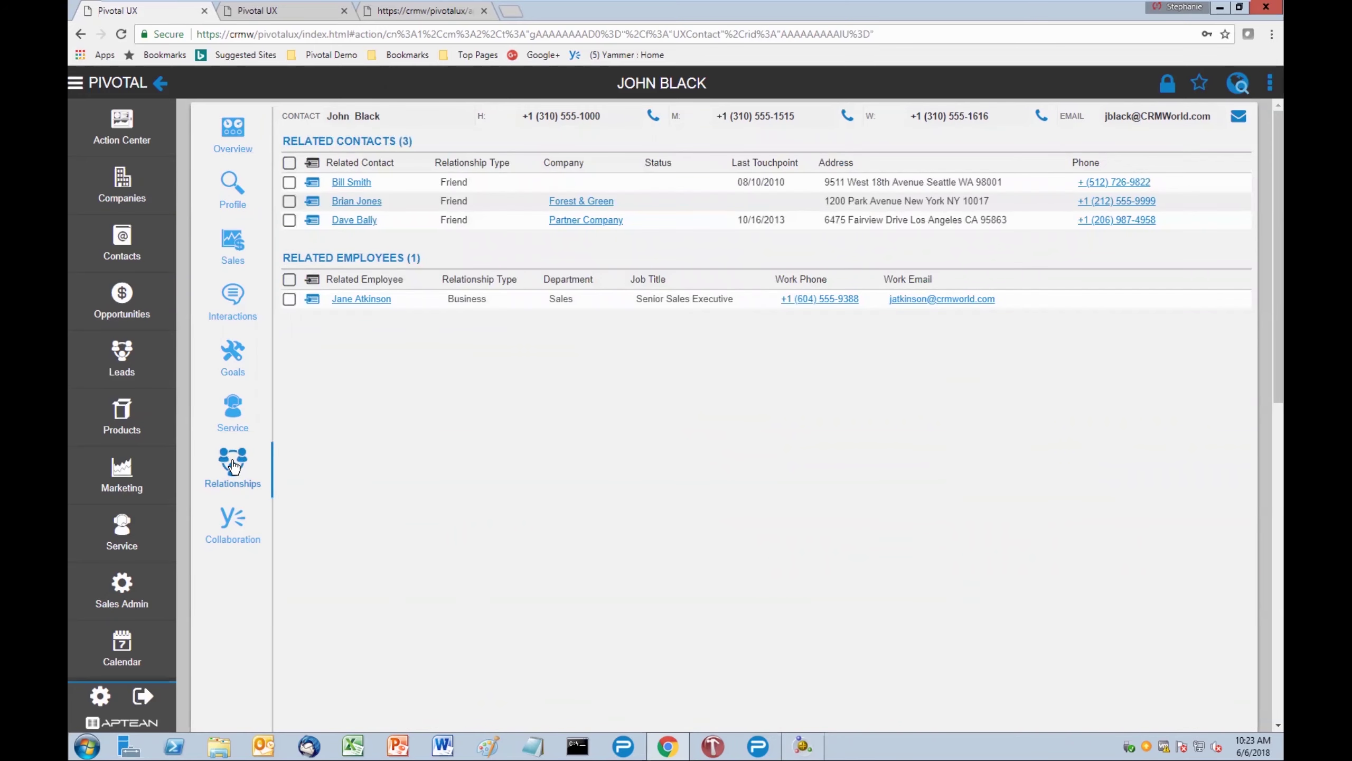
click(234, 188)
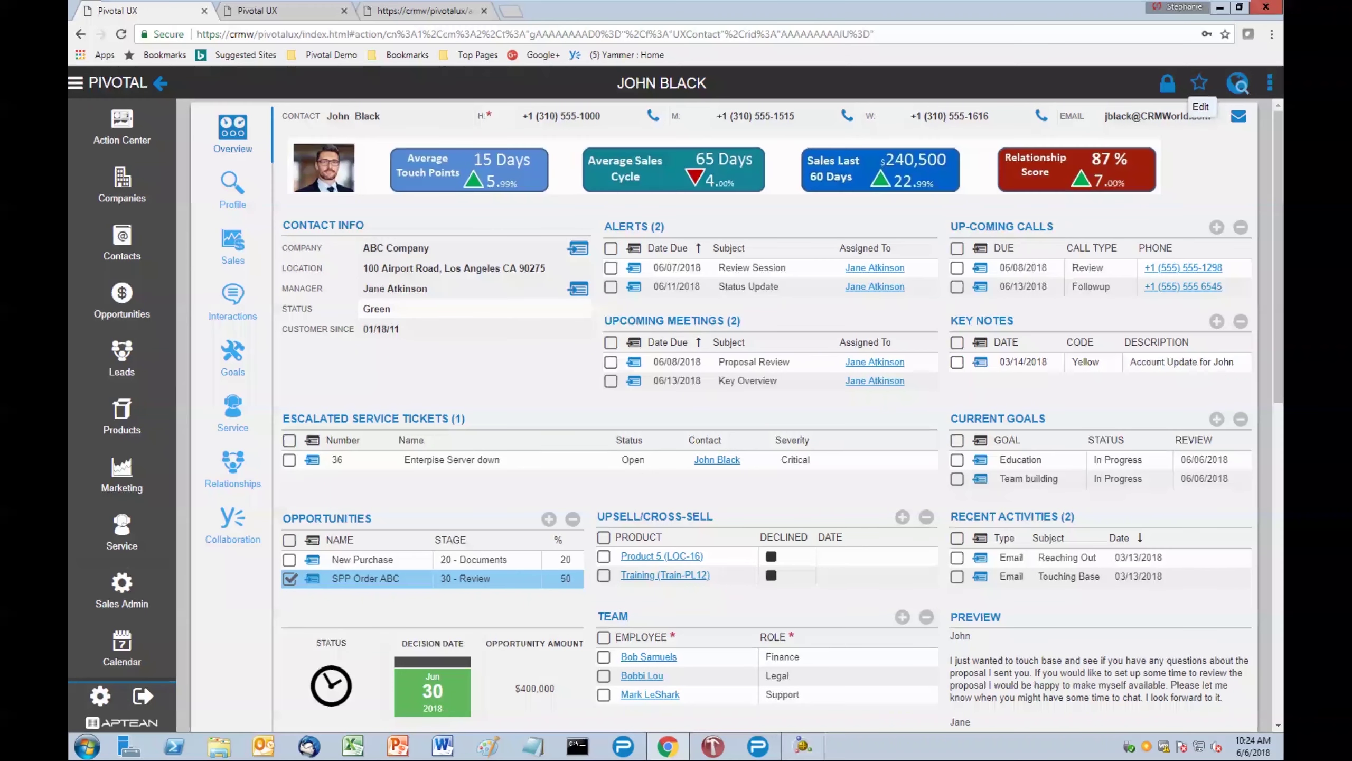
Unlock the contact record for editing, and twice collapse and restore the main navigation.
click(1166, 83)
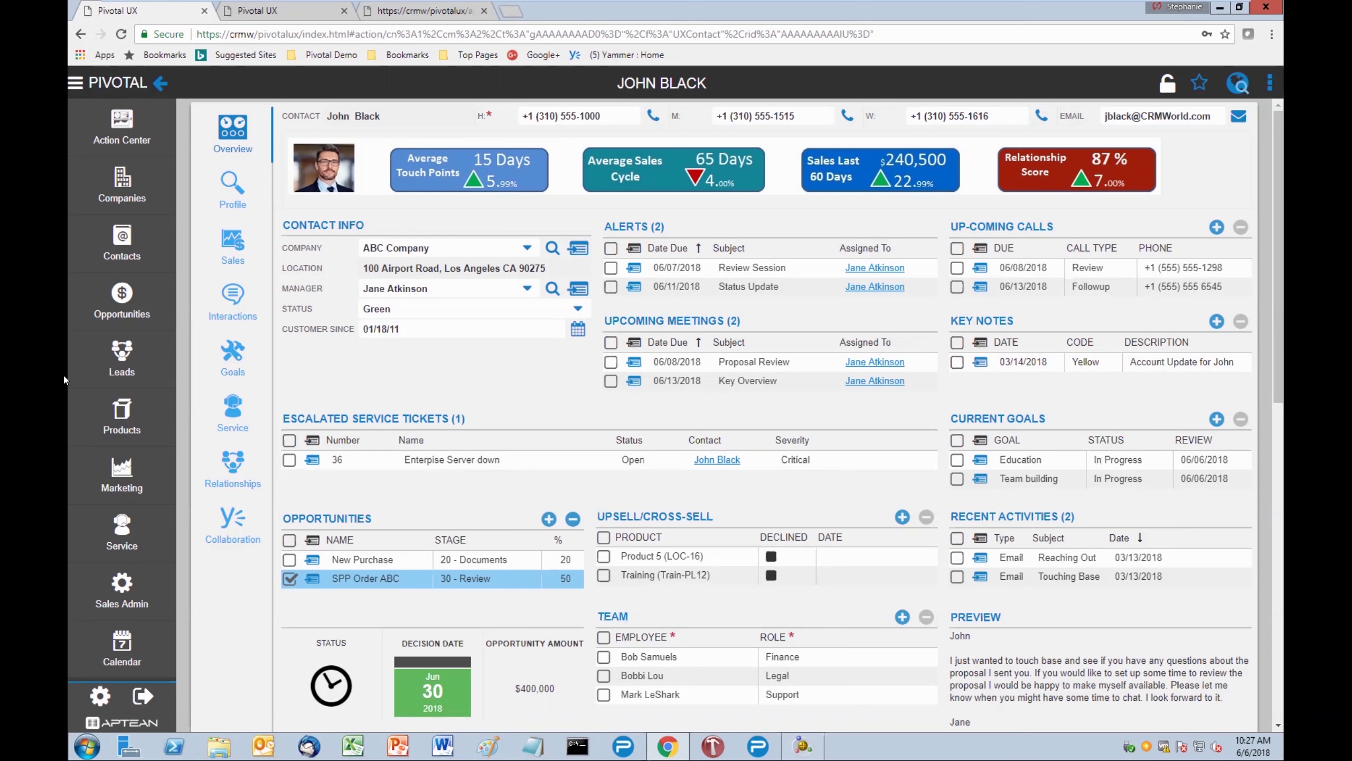
click(75, 85)
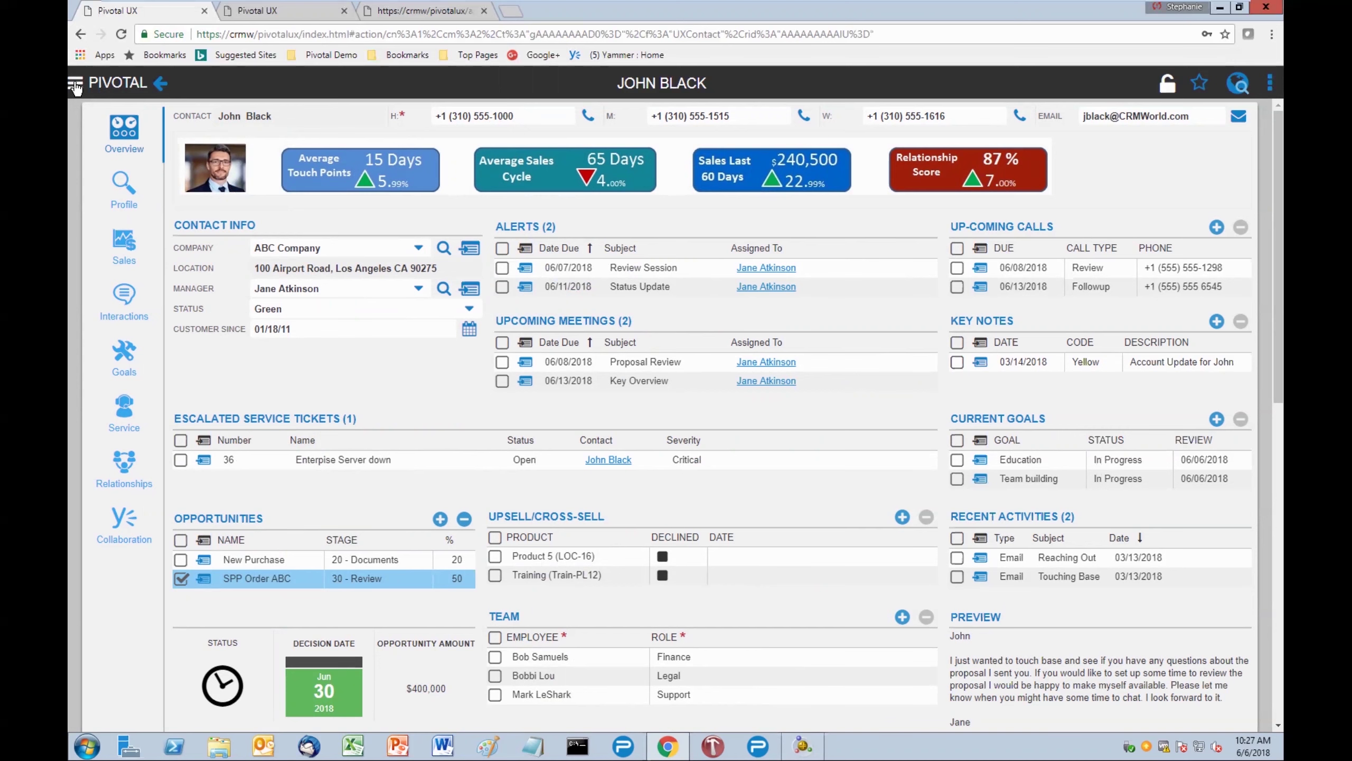
click(74, 84)
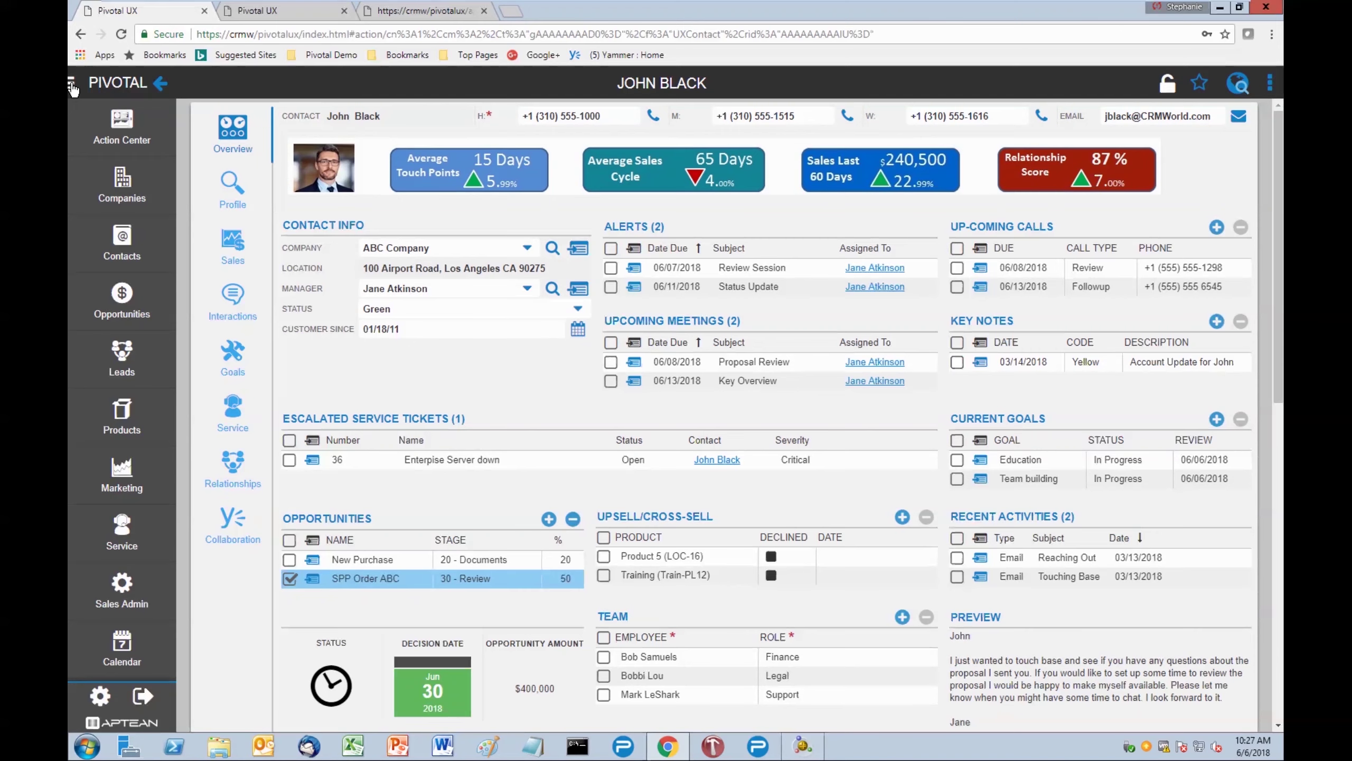
click(72, 85)
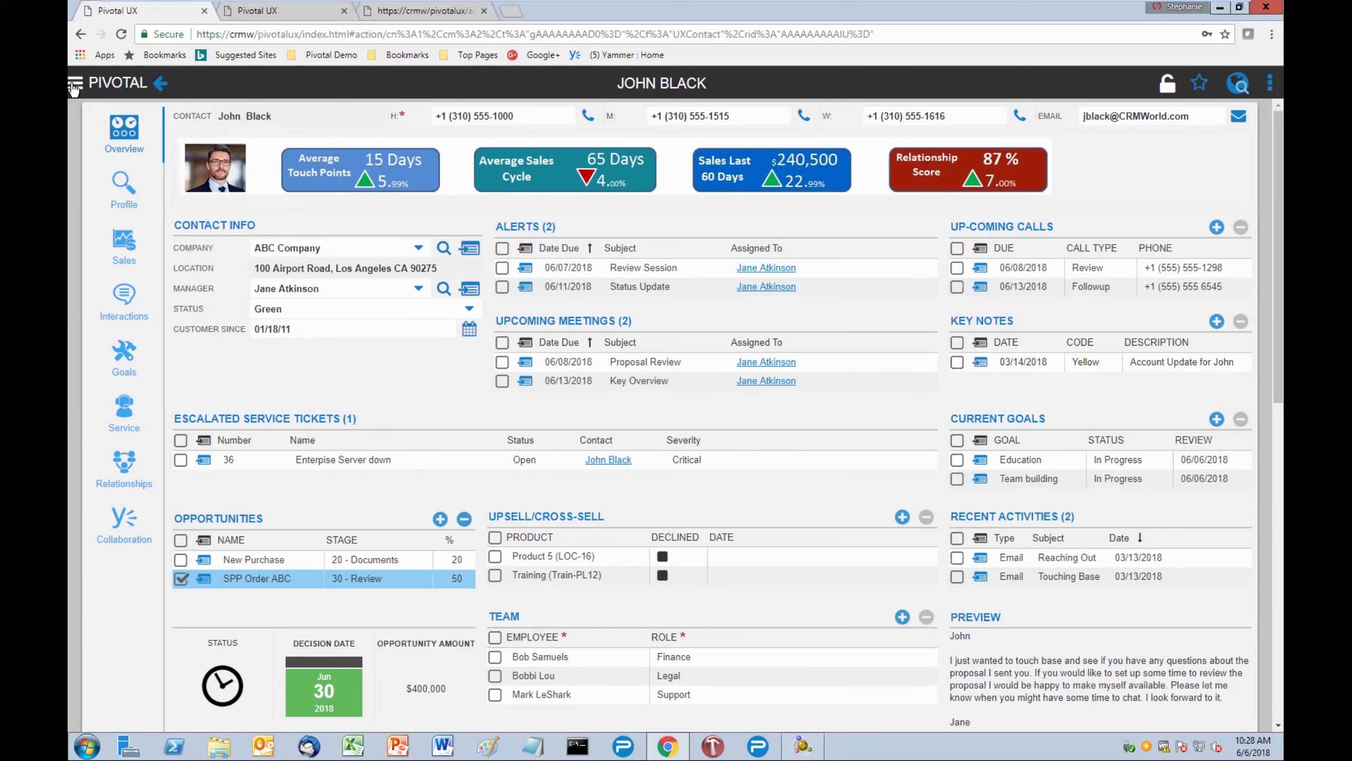
click(74, 84)
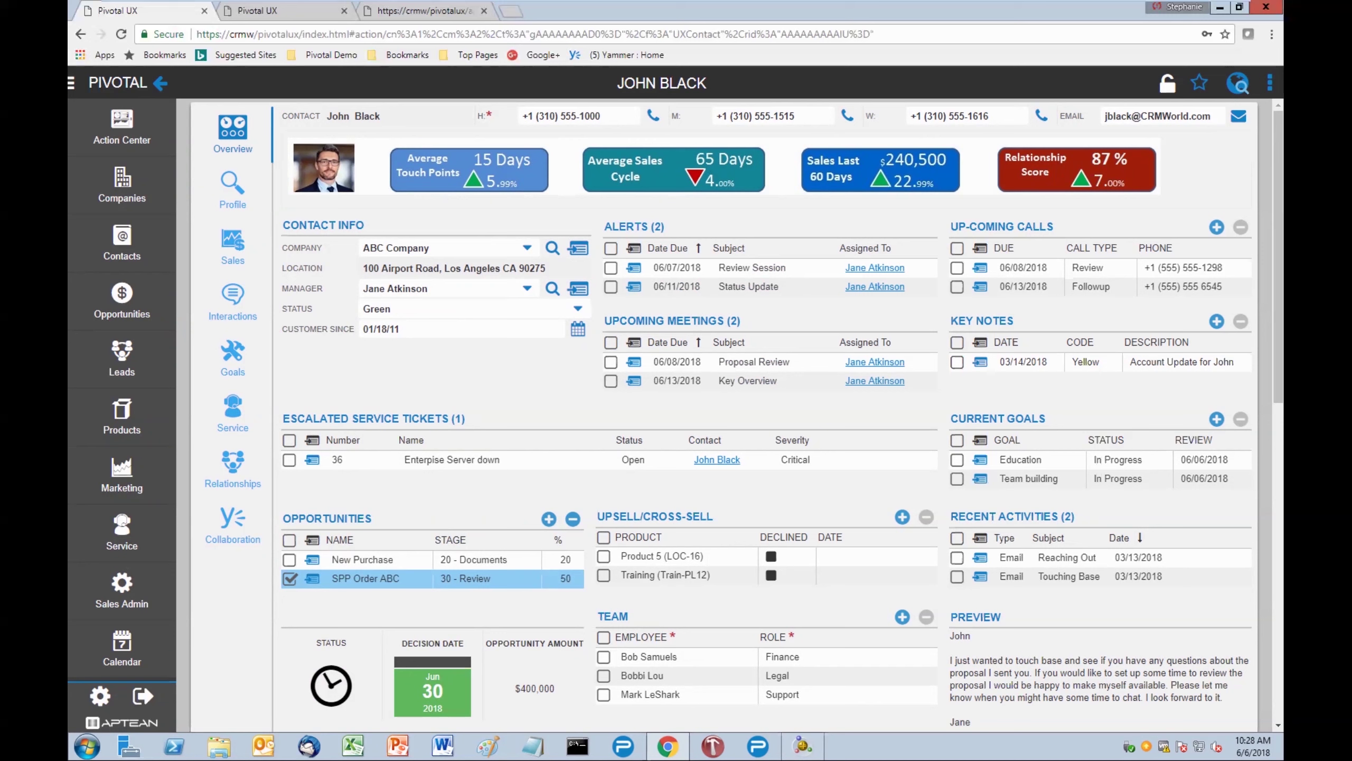
Look at the new email form addressed to the contact and close it without sending.
click(1239, 116)
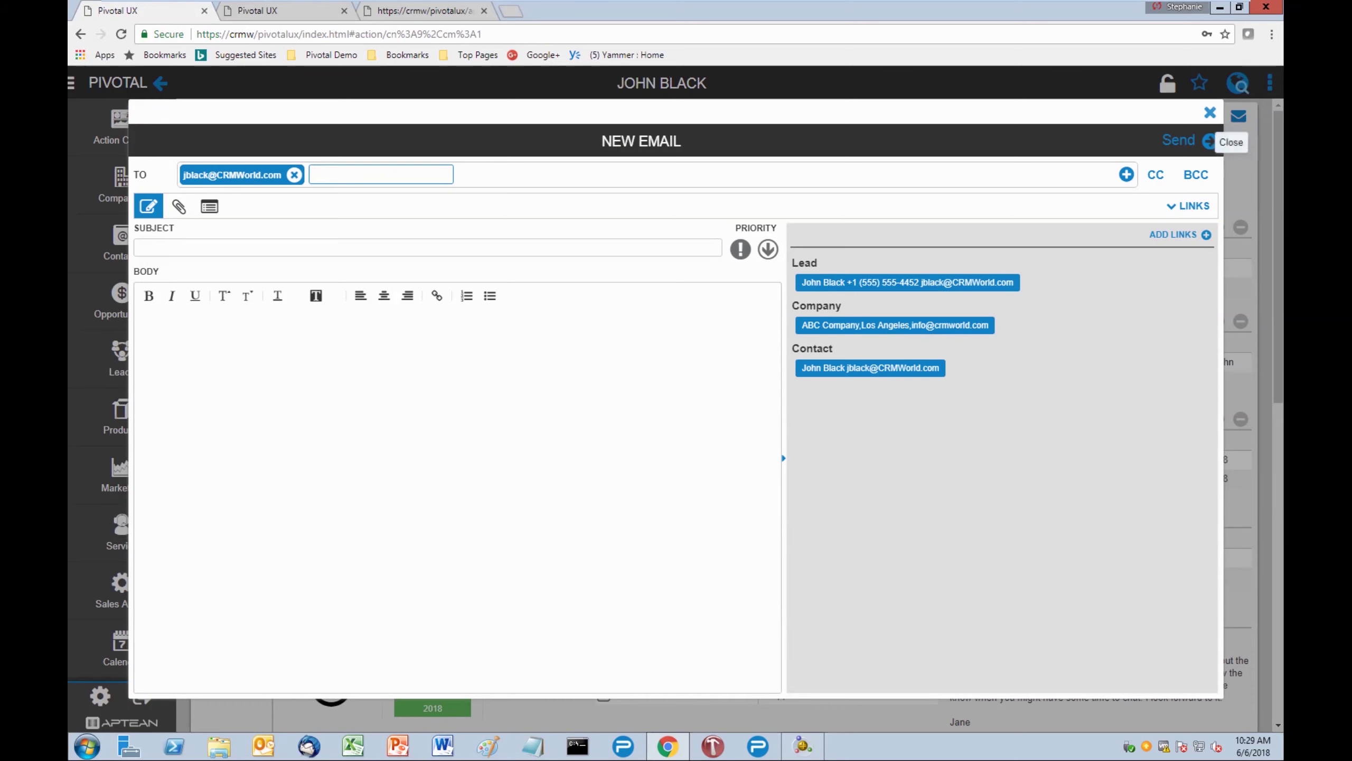
click(1210, 113)
click(641, 451)
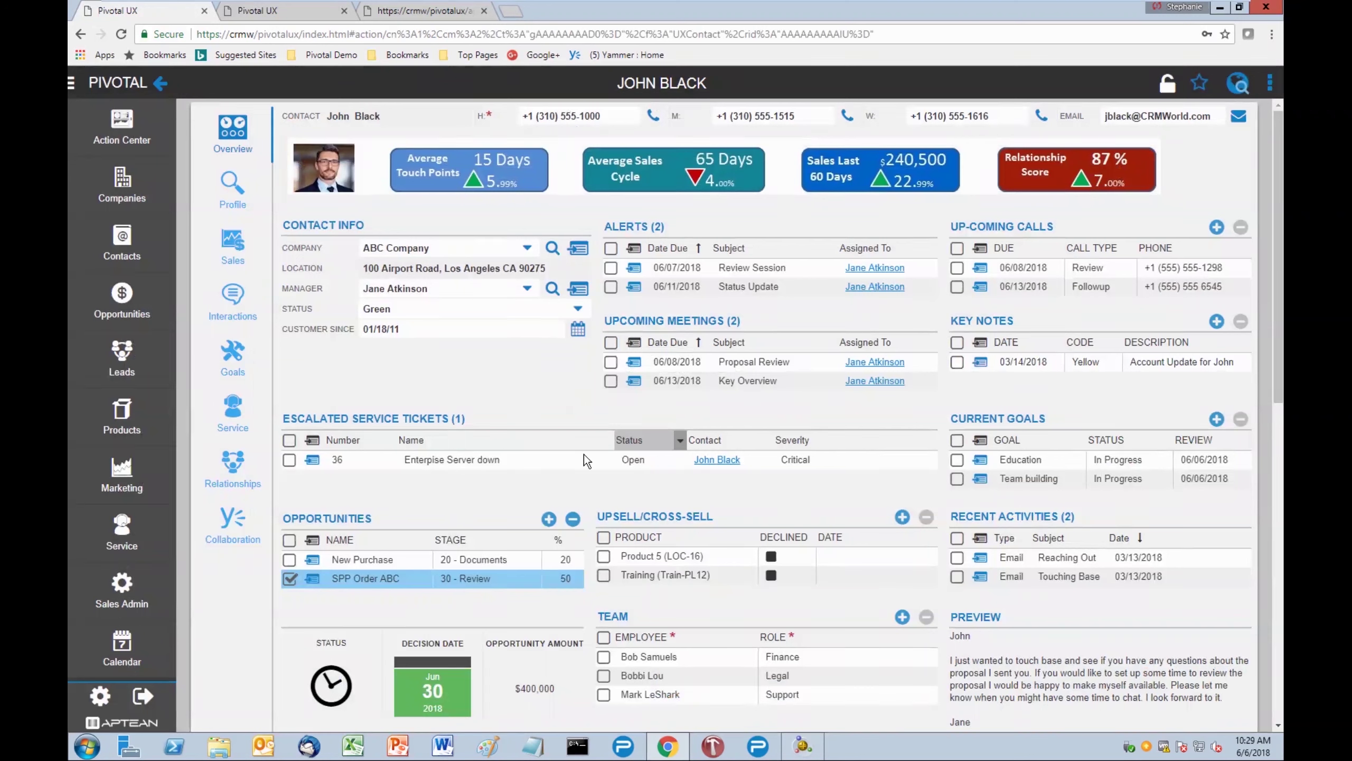
Open Product 1 (AL-12) from the product list and review its Pricing, Collateral and Up Sell information.
click(124, 416)
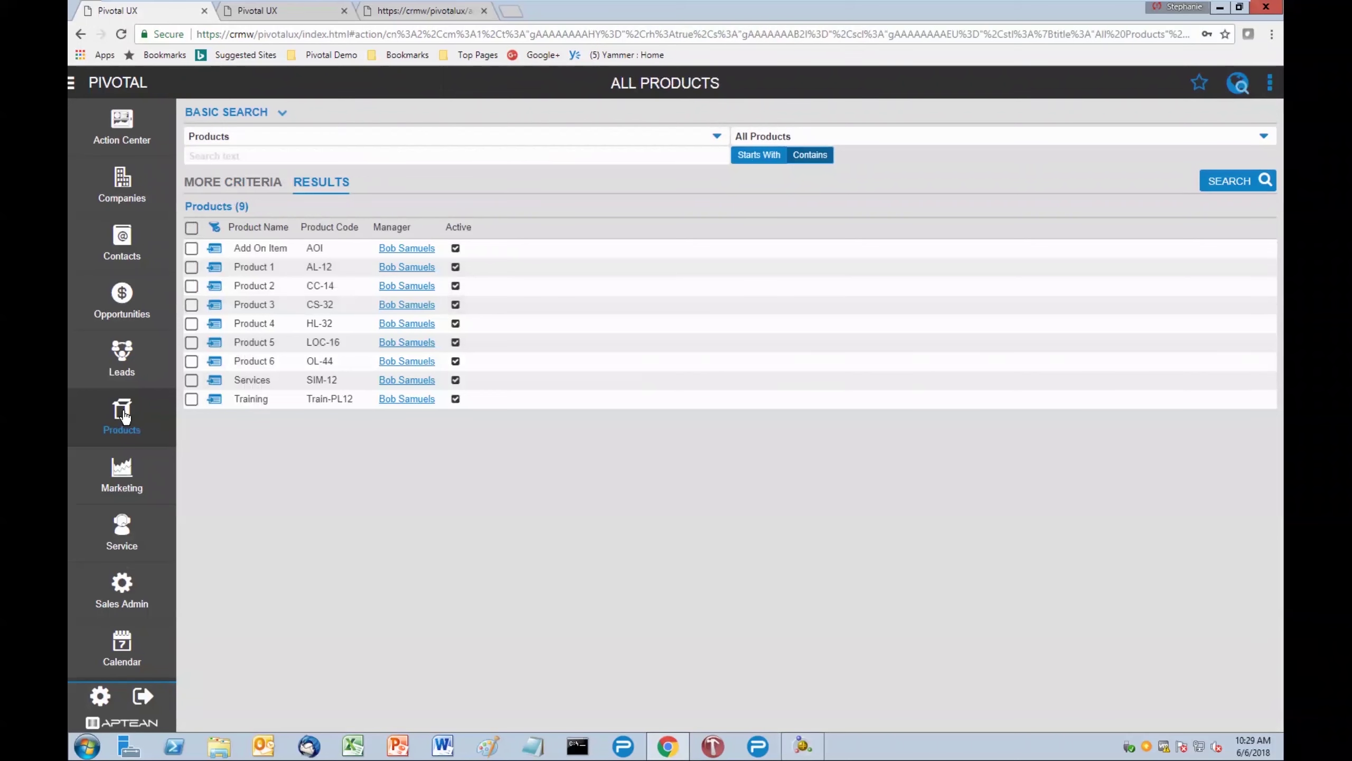
click(215, 267)
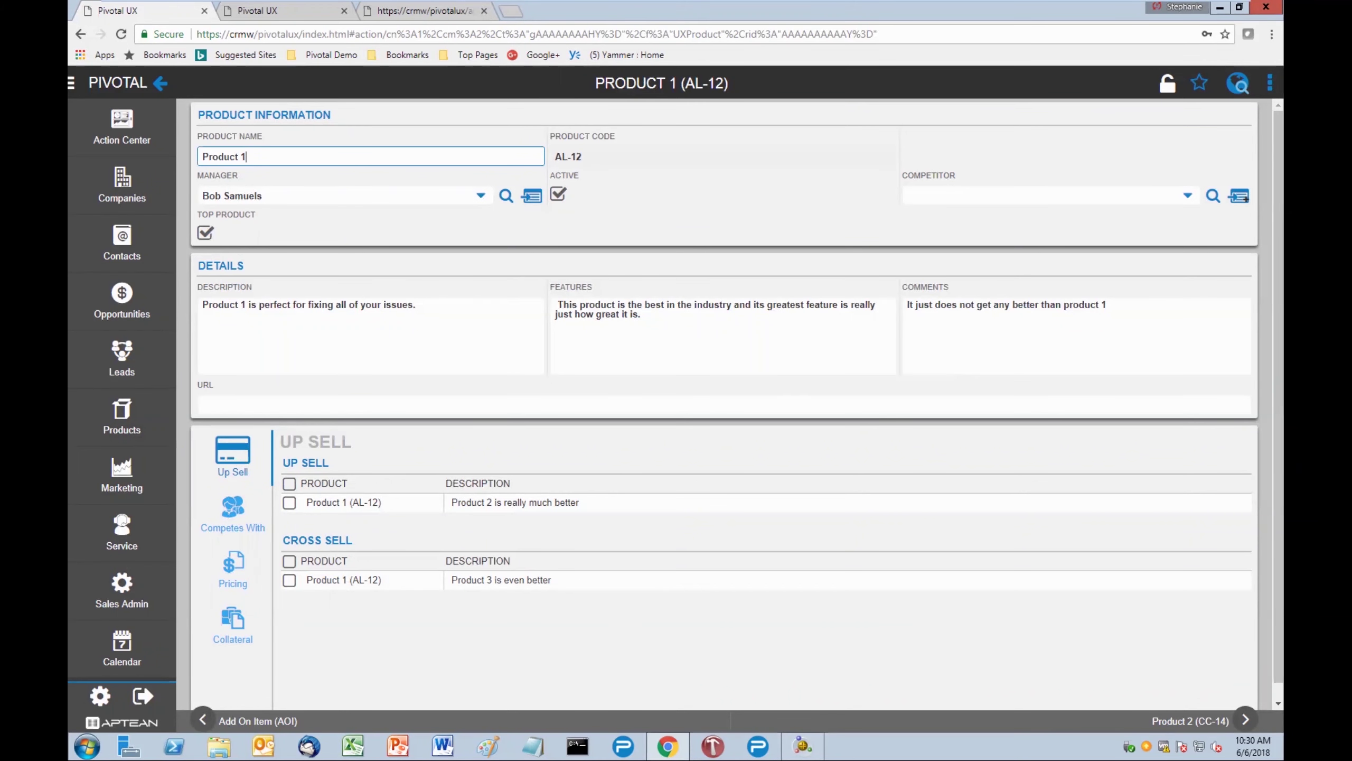
click(232, 567)
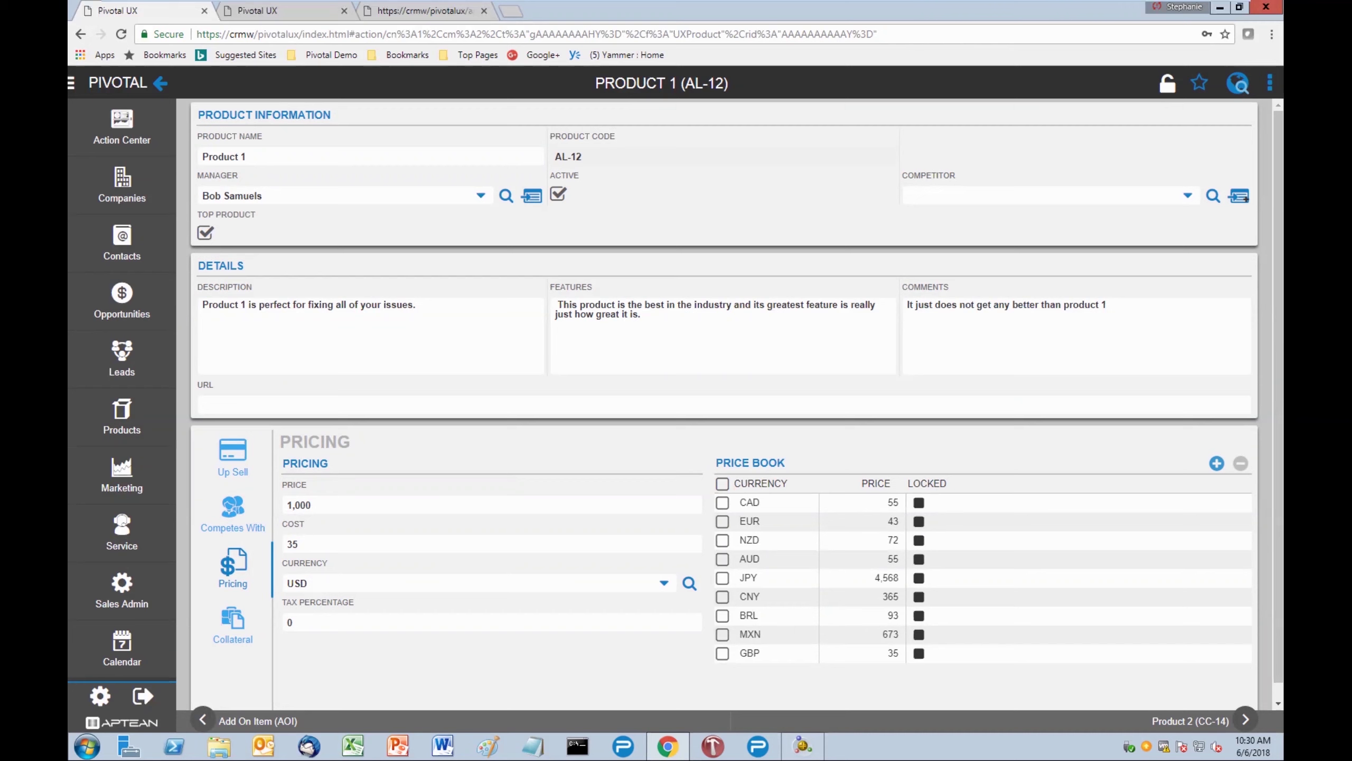
click(232, 623)
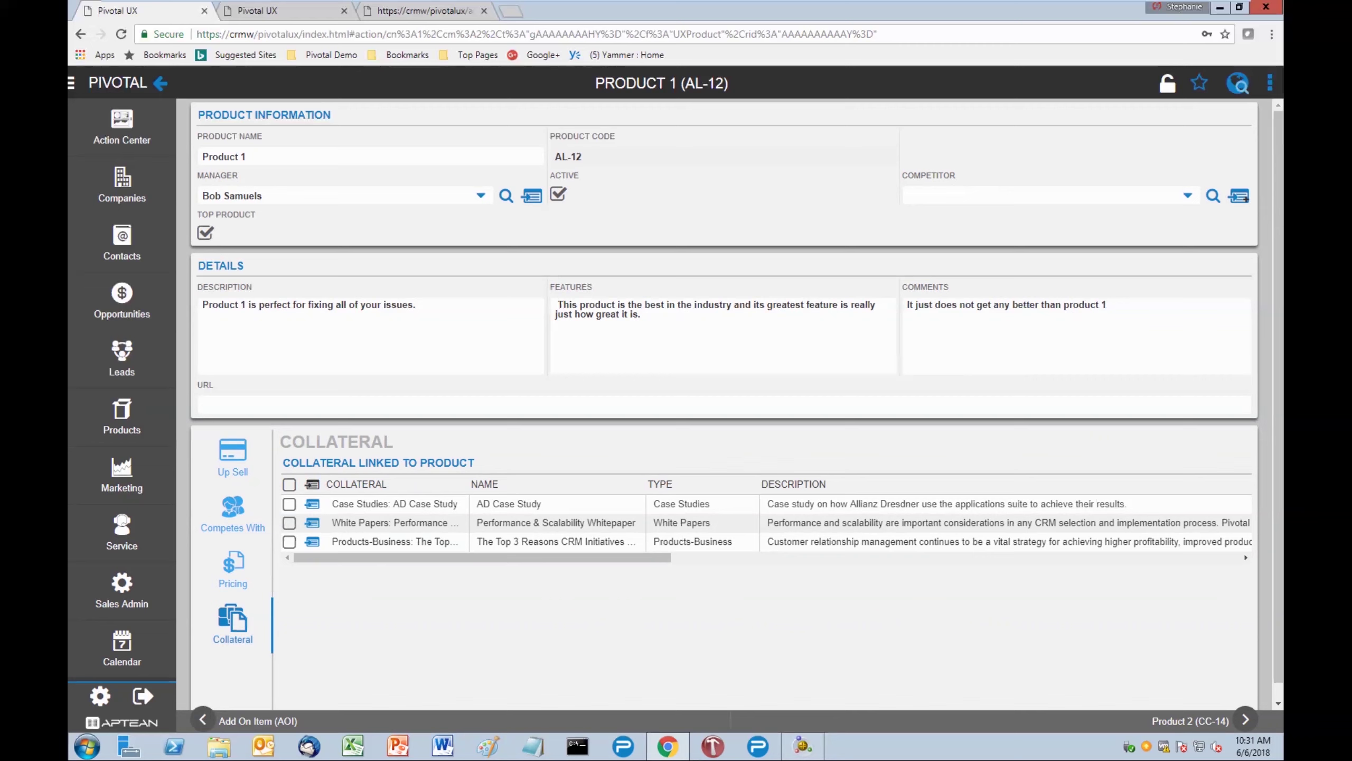
click(237, 455)
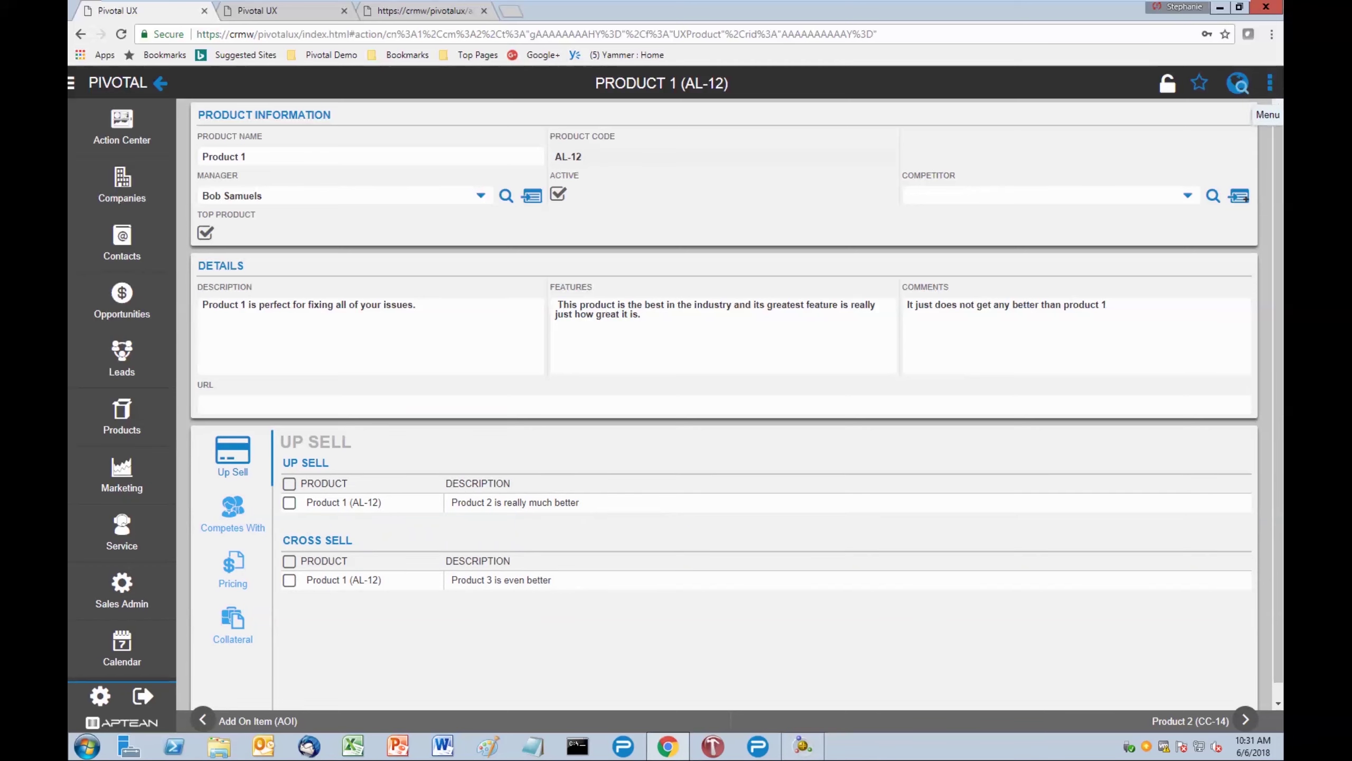
Start a Send Collateral email from Product 1 with the white paper attachment Pivotal_GBWP_PerformanceAndScalability.pdf.
click(1269, 83)
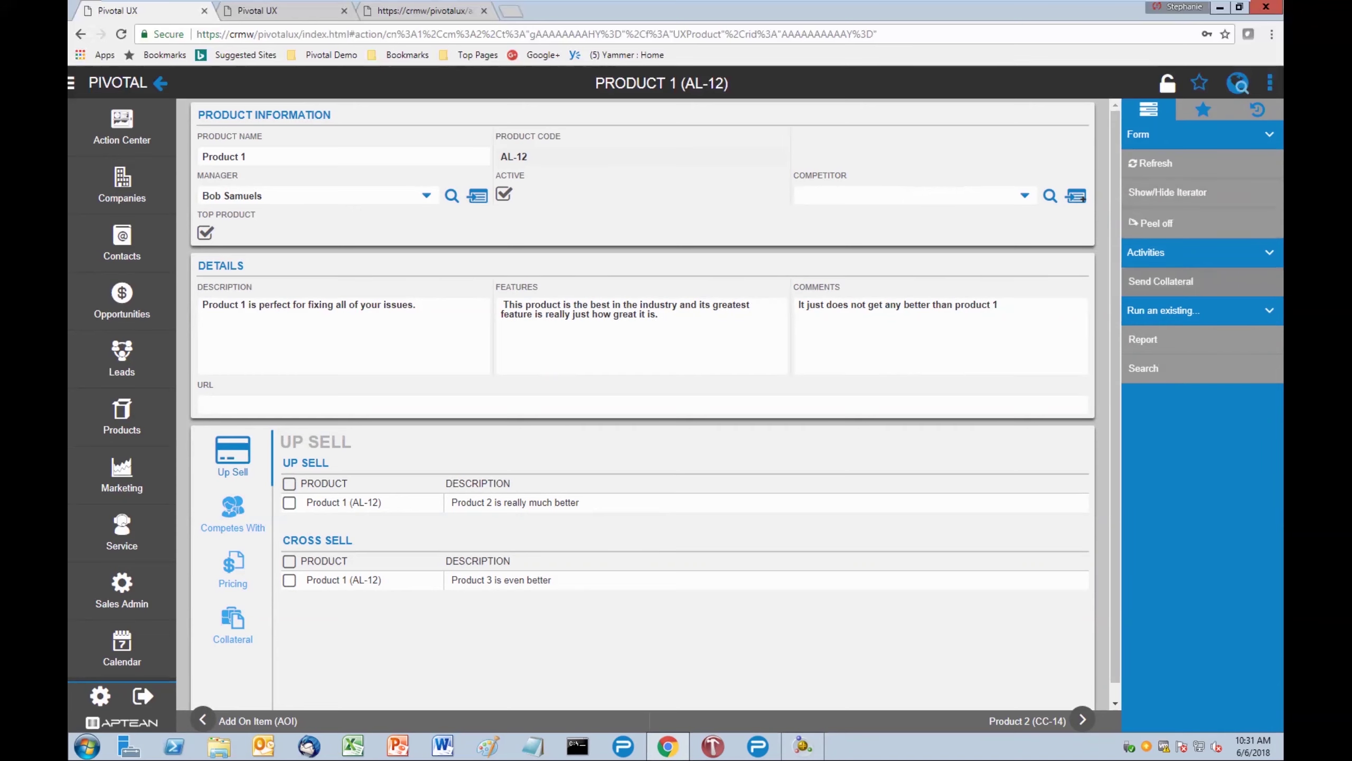
click(1161, 281)
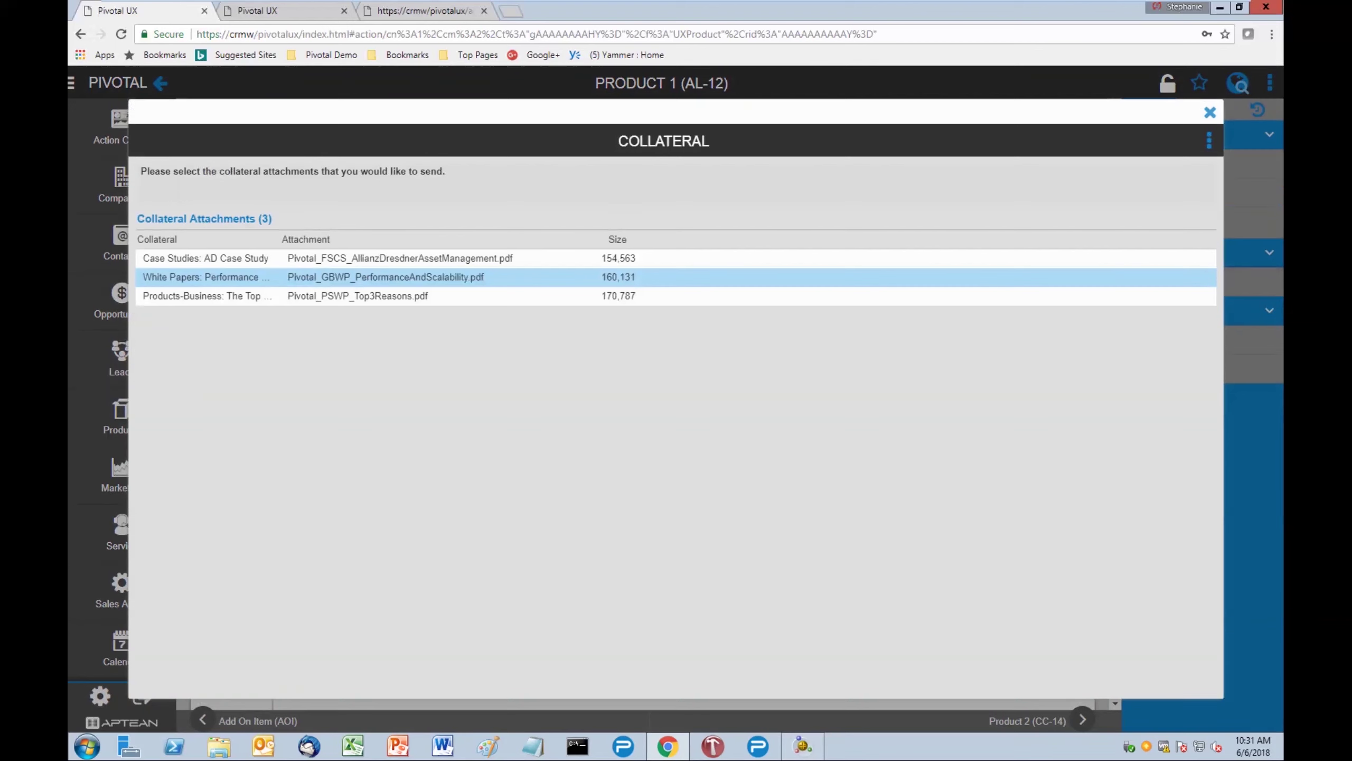
click(245, 276)
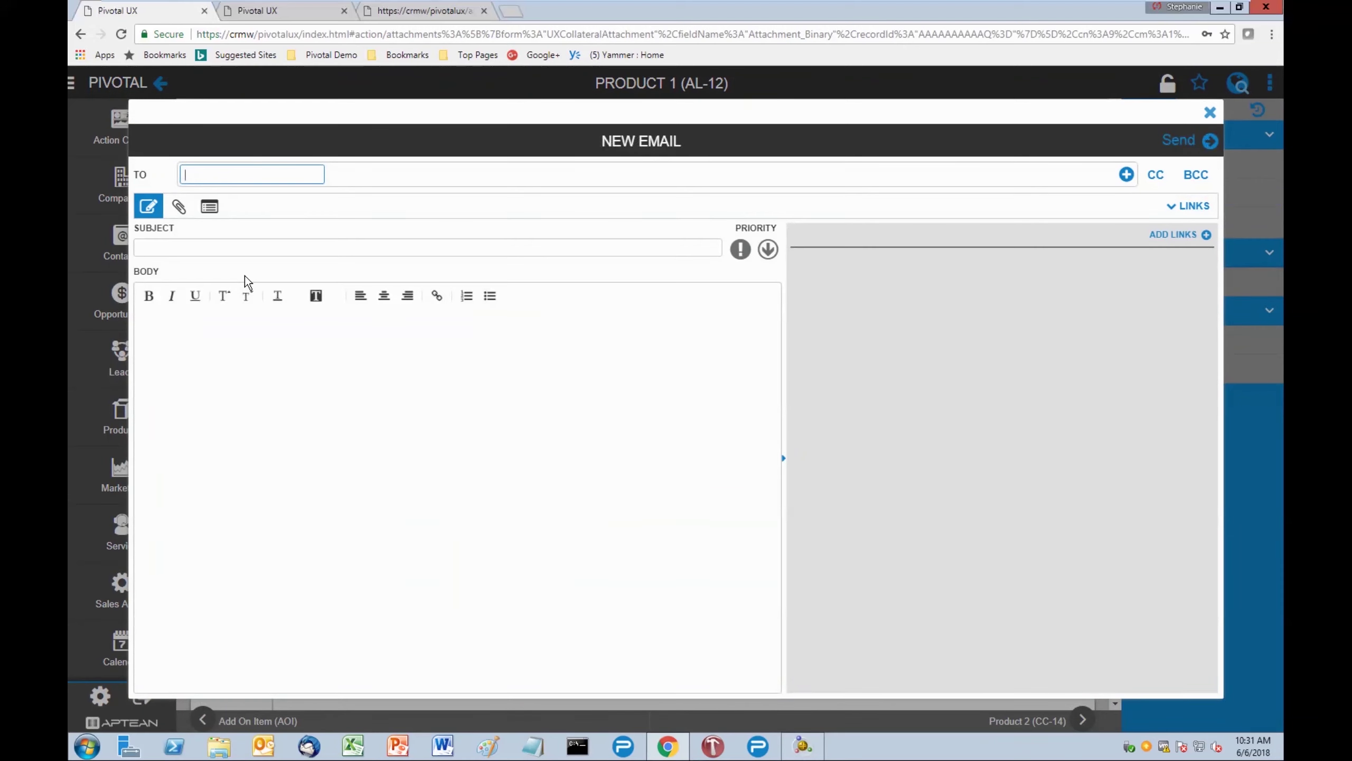
Check the email's attachment, then search the Exchange contacts for a recipient by first name and look through the matches.
click(179, 206)
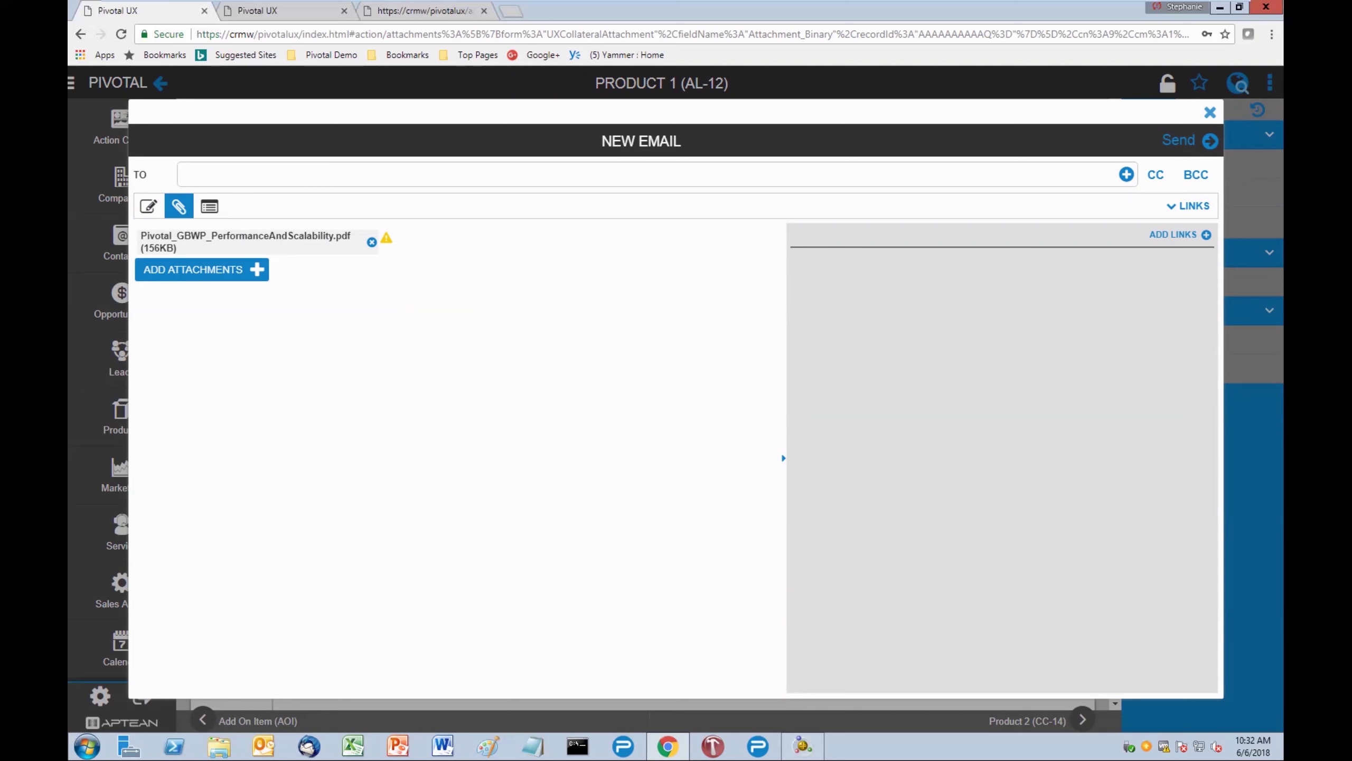
click(1126, 174)
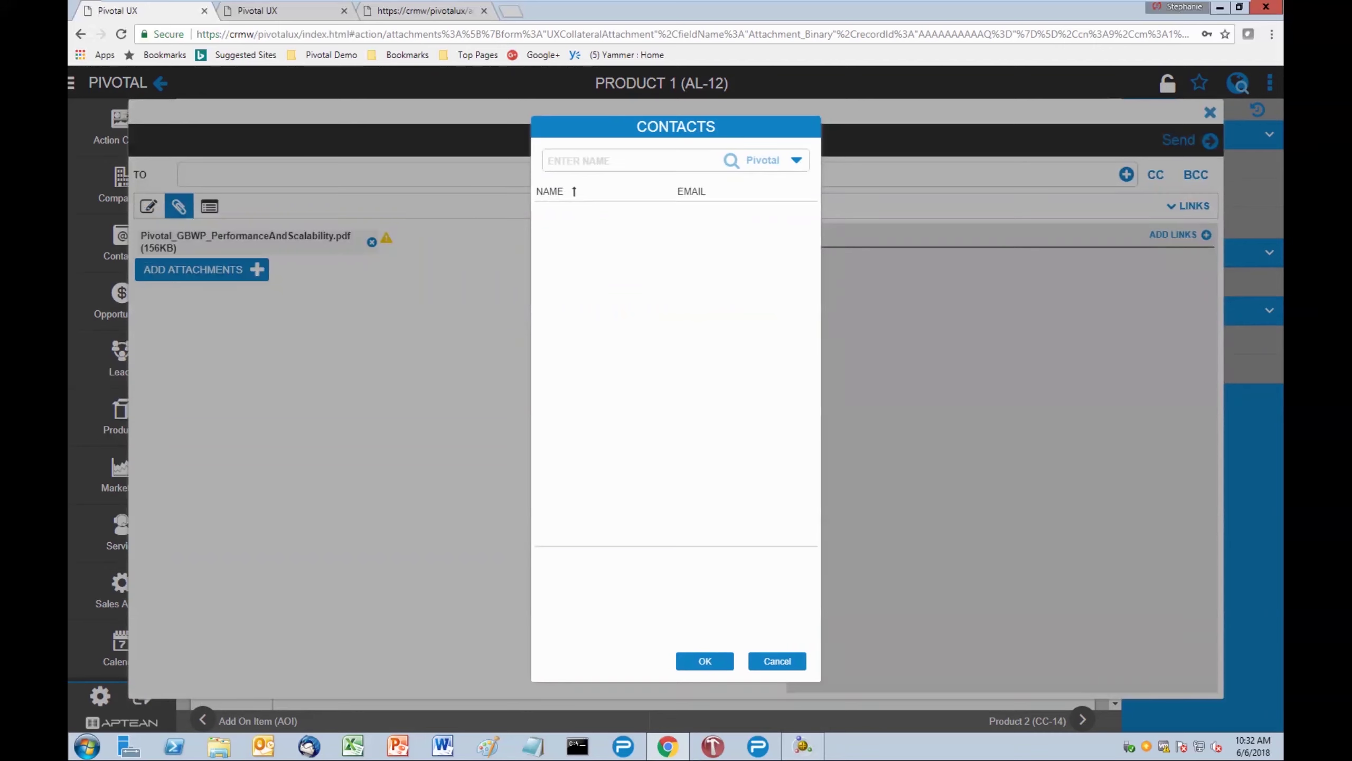
click(796, 160)
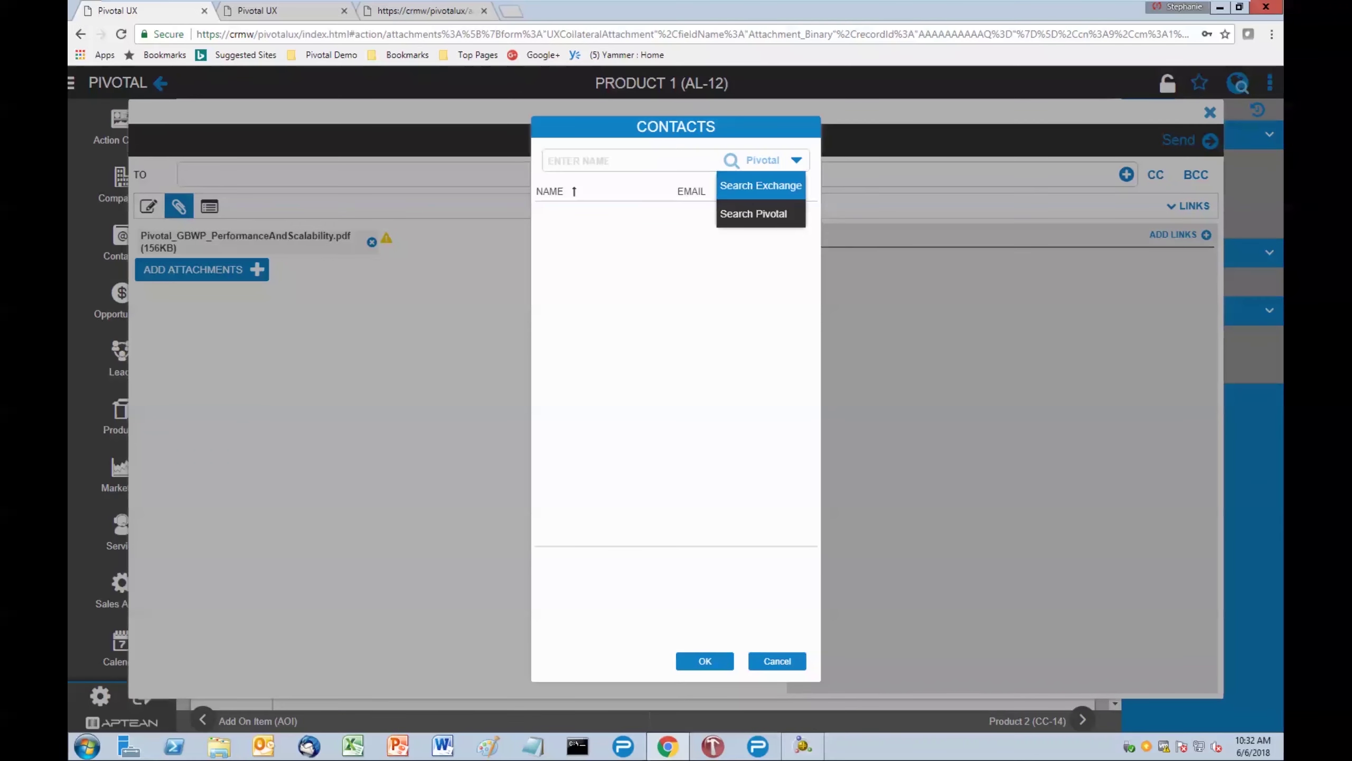
click(760, 185)
text(john)
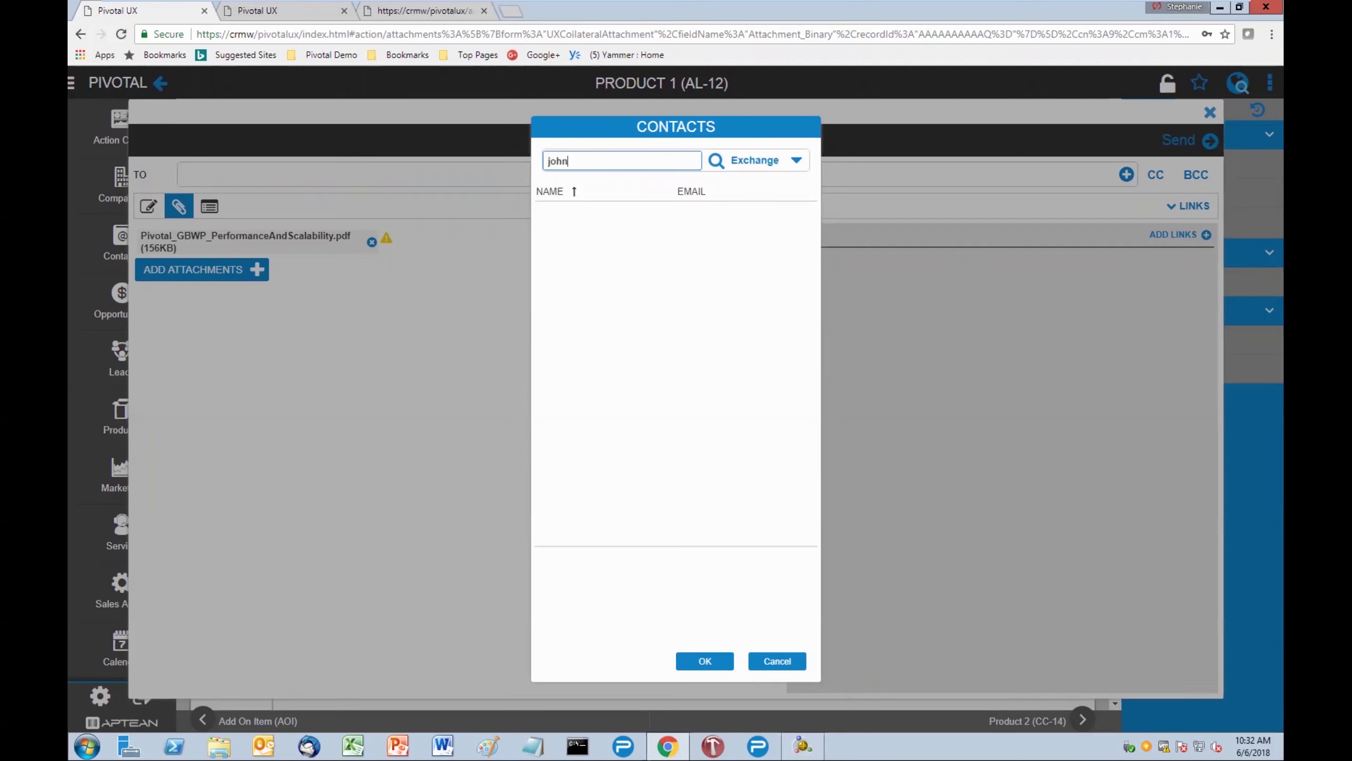
key(Return)
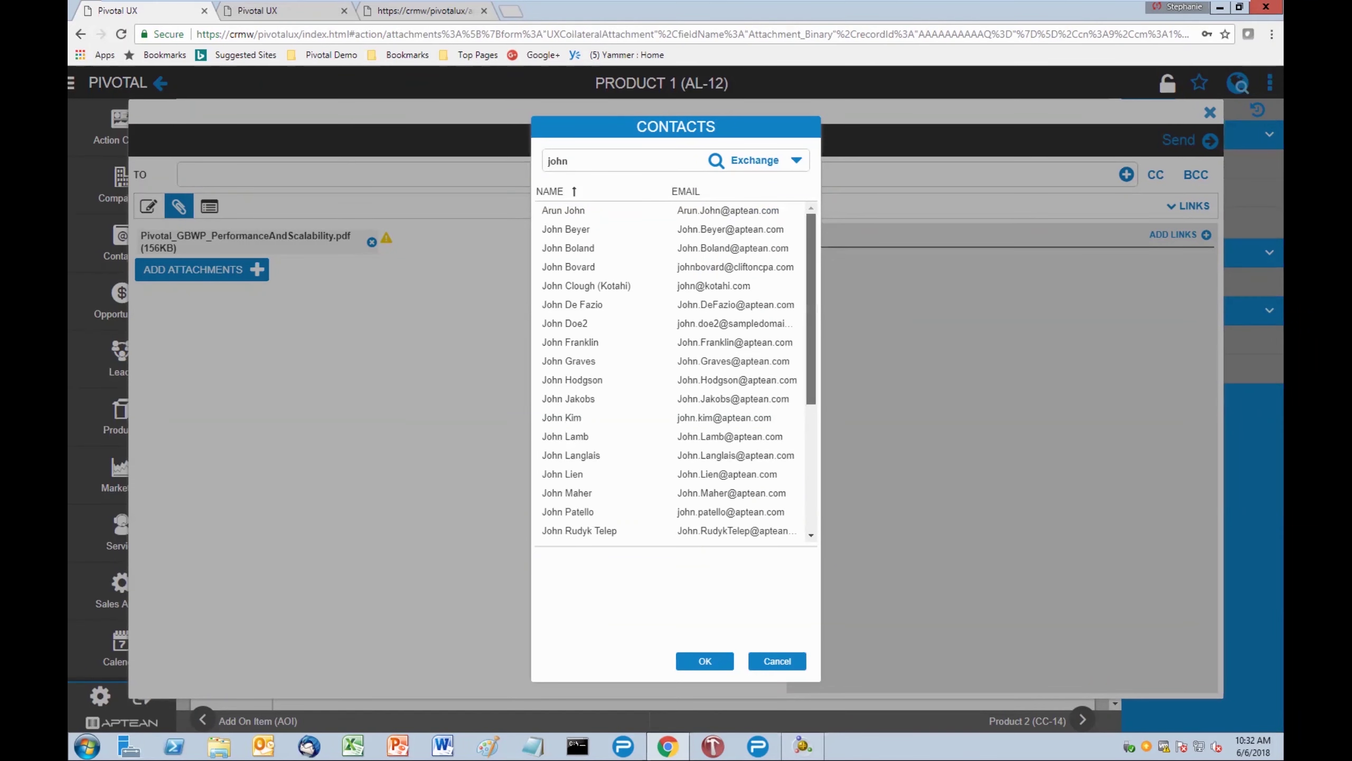
scroll(811, 320, down, 4)
scroll(676, 373, up, 4)
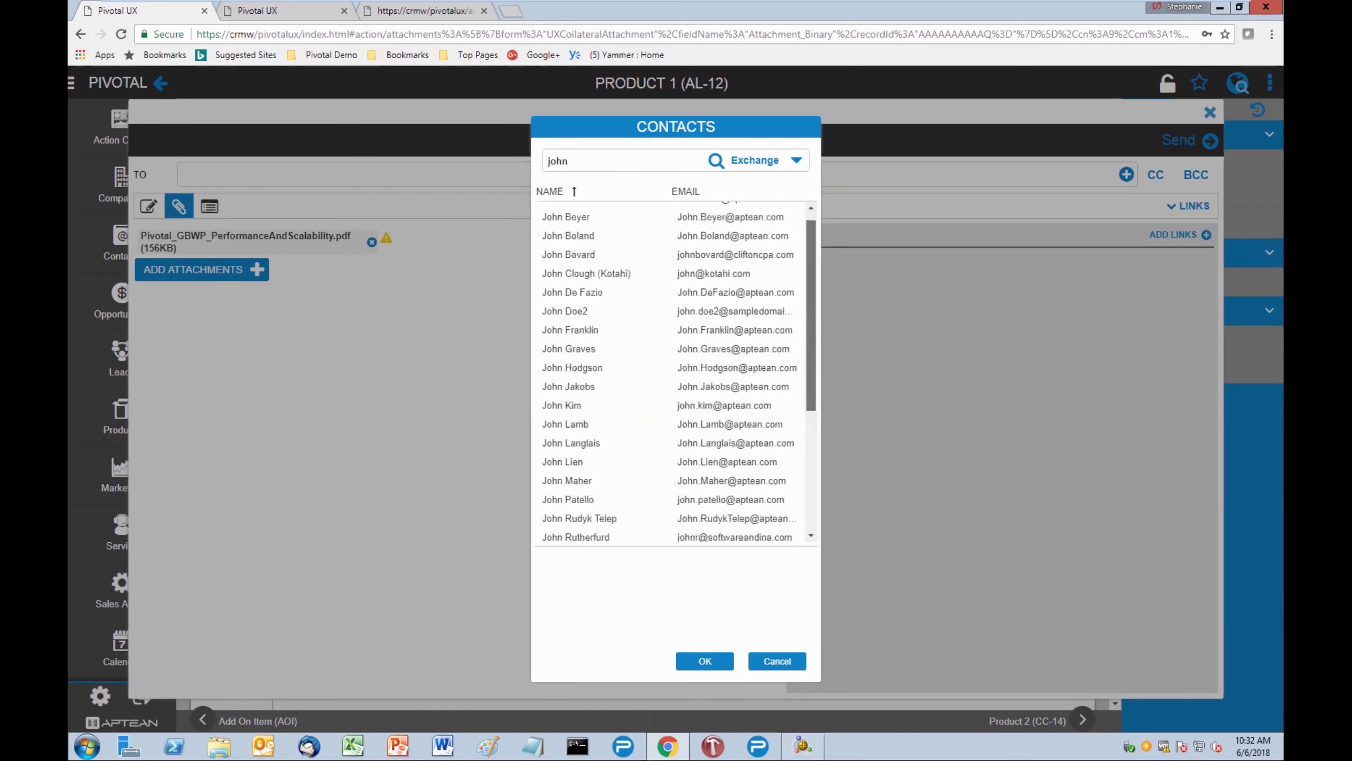
Switch the recipient search to Pivotal contacts and add the third matching contact to the email's To field.
click(796, 160)
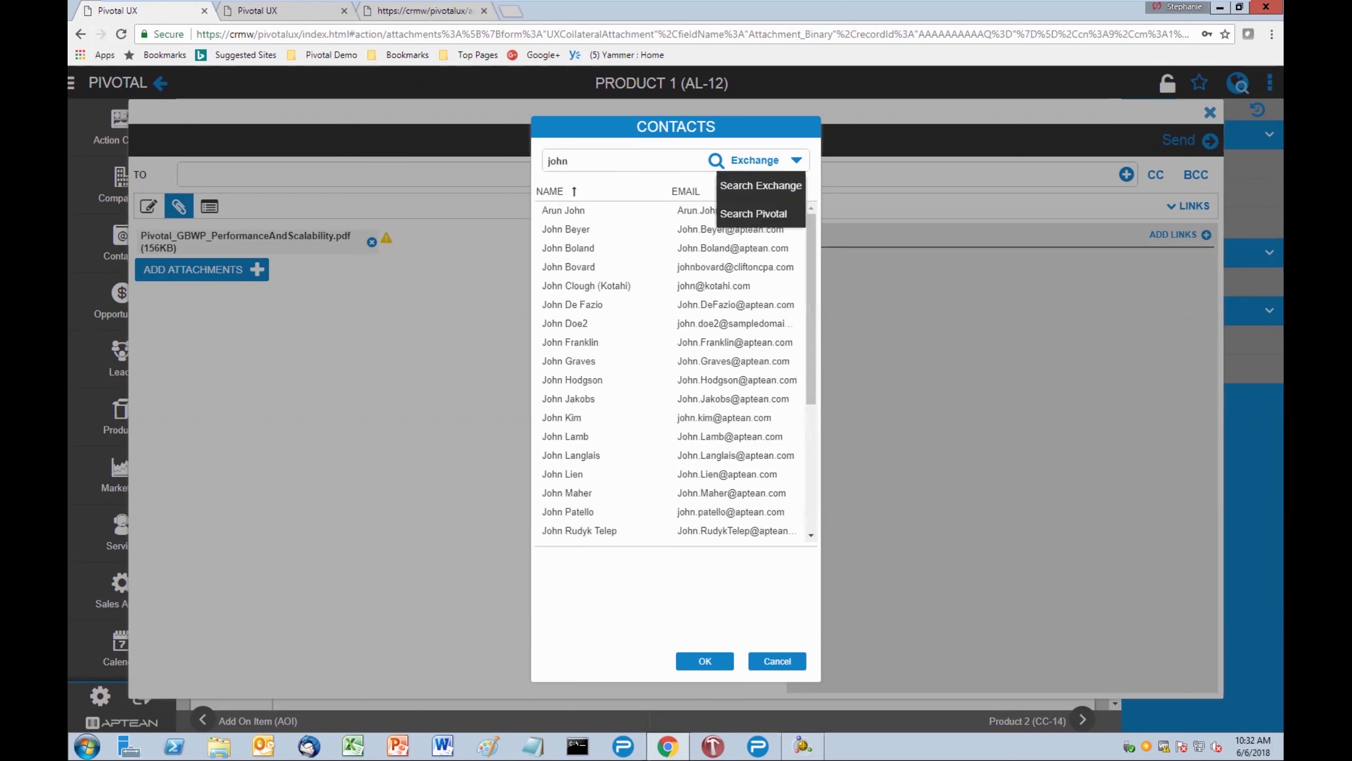
click(753, 213)
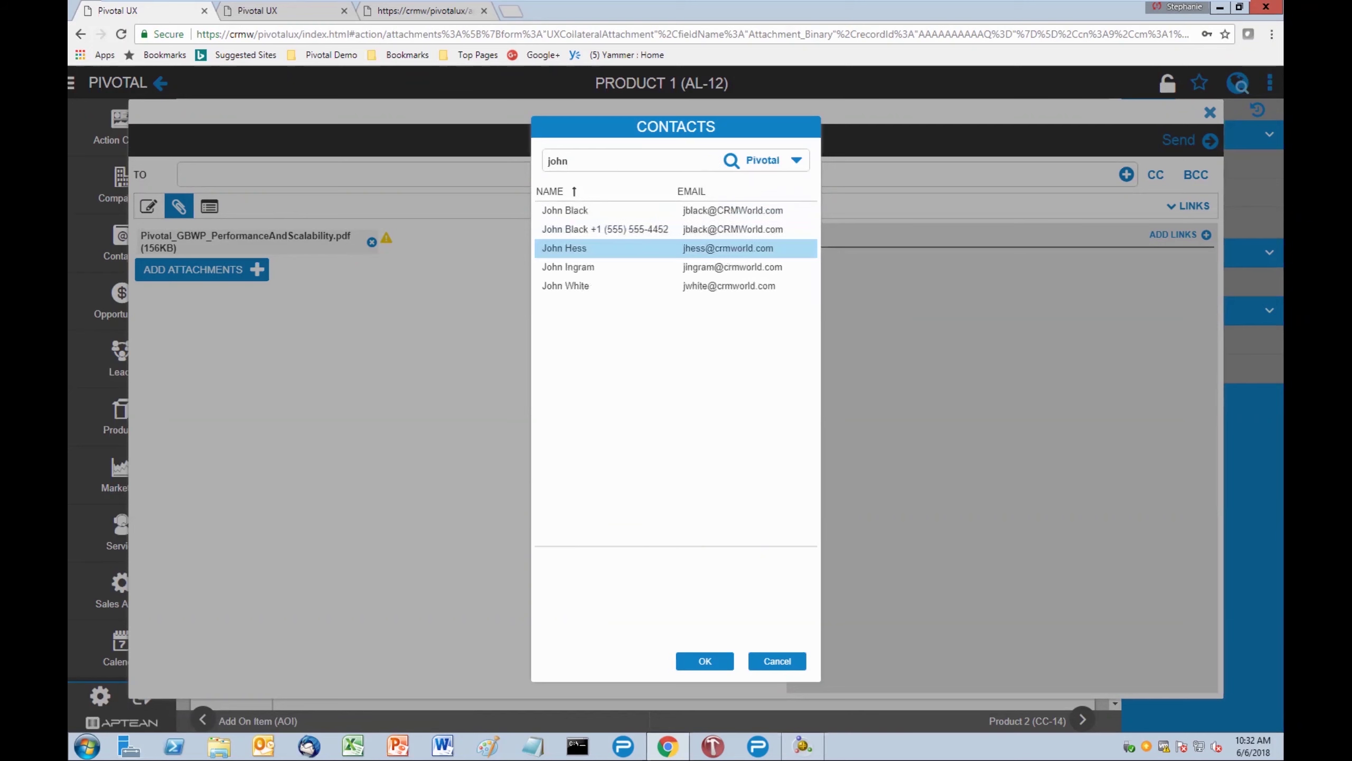
click(728, 248)
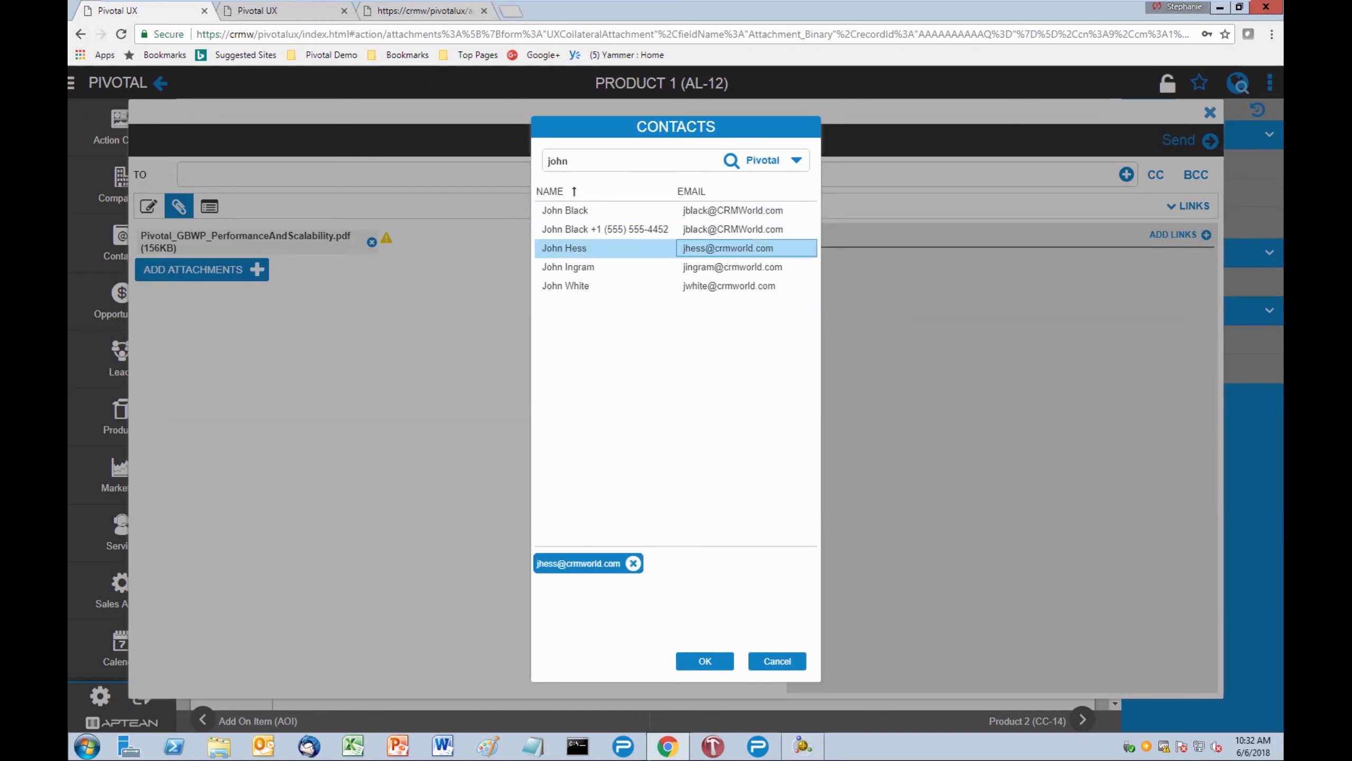
click(705, 660)
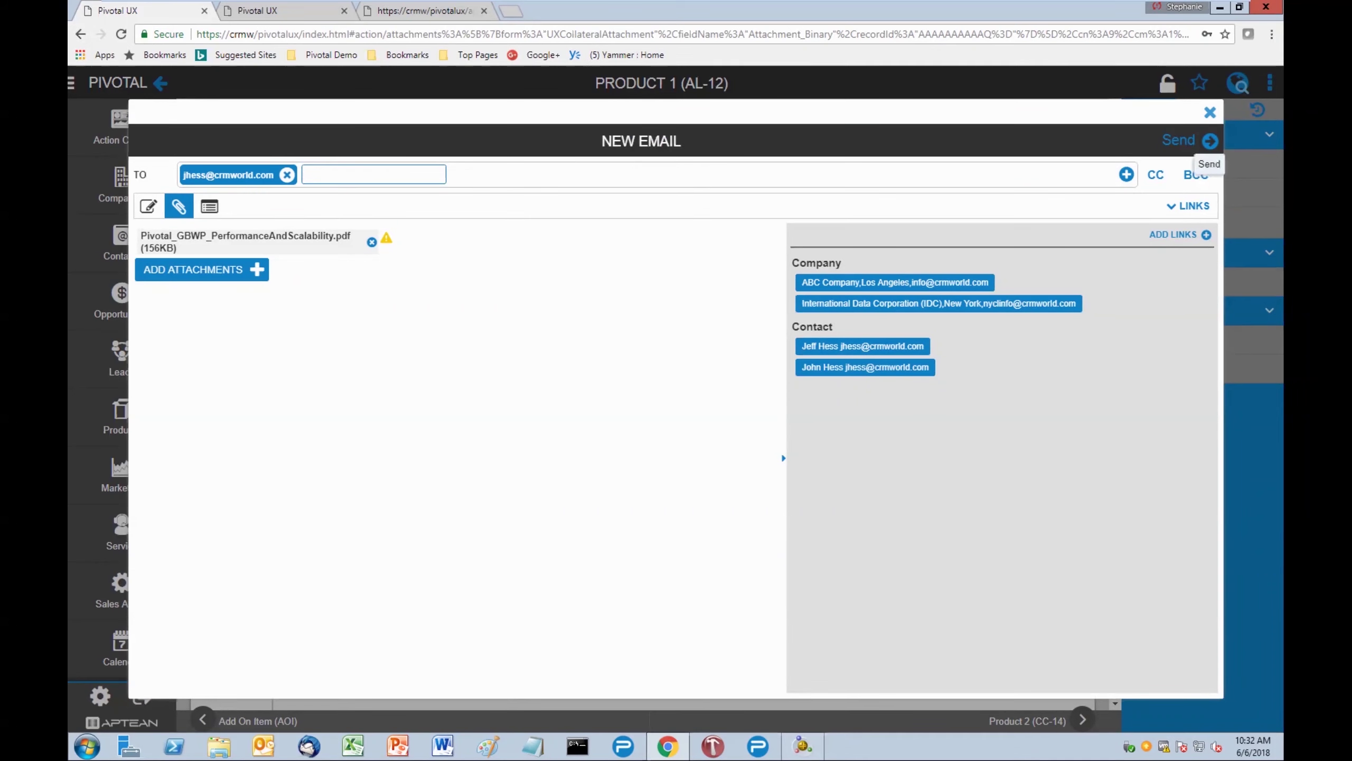
Give the email the subject "Doc" and the body "Send", and send it with the collateral attached.
click(1209, 140)
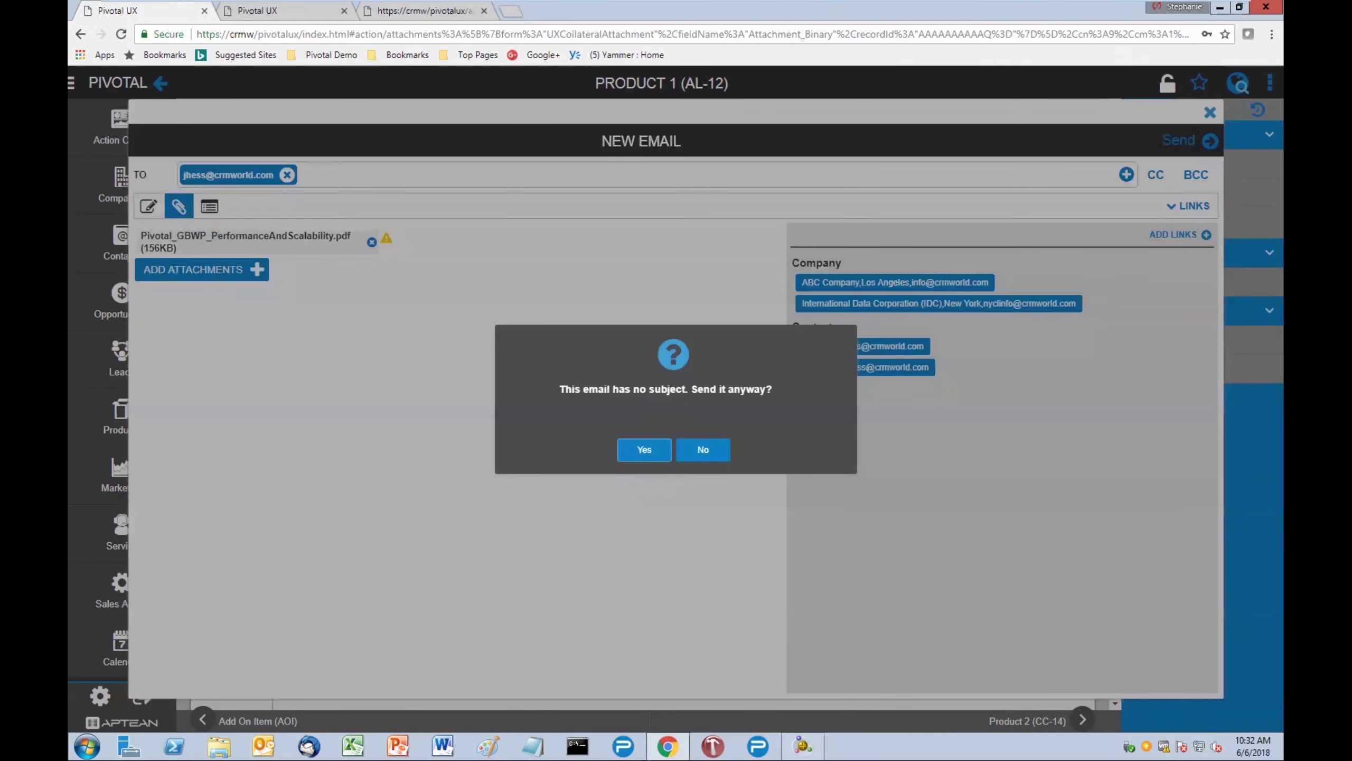
click(697, 450)
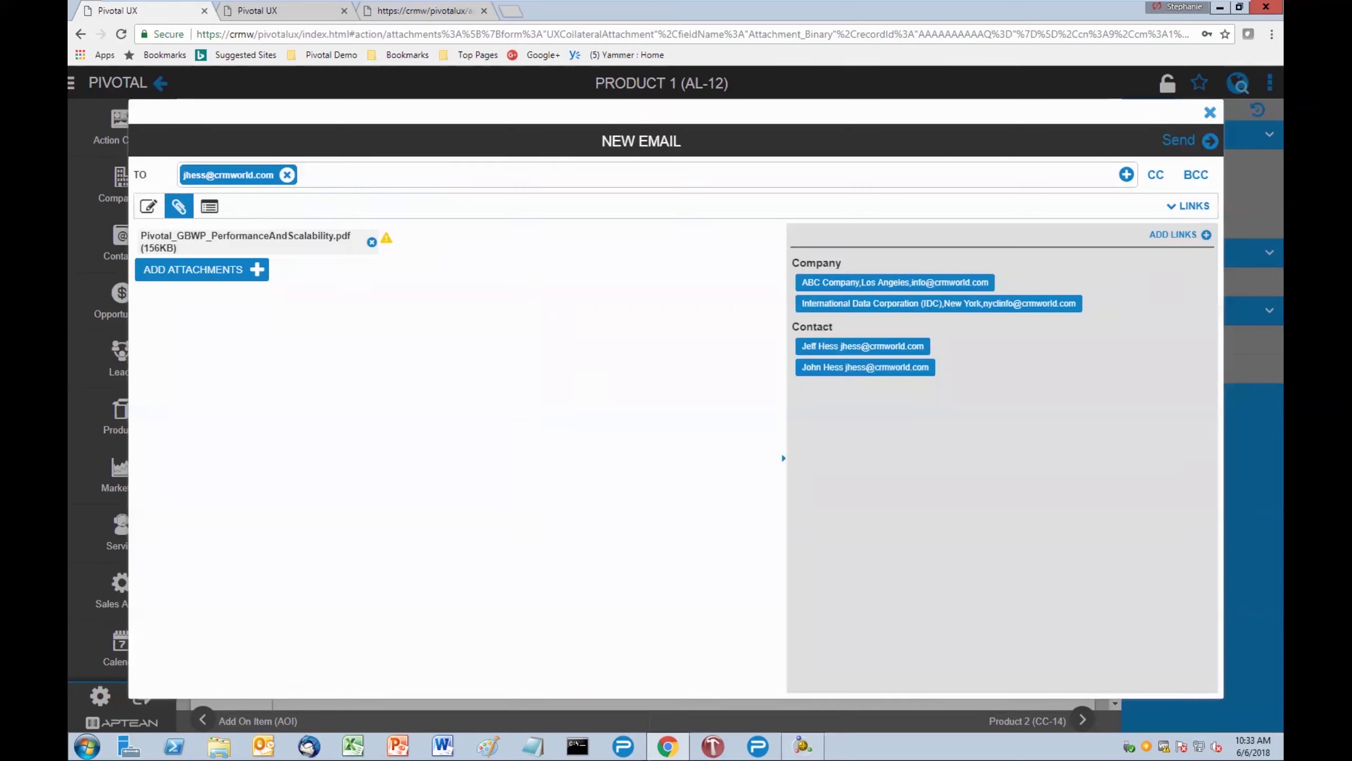
click(147, 207)
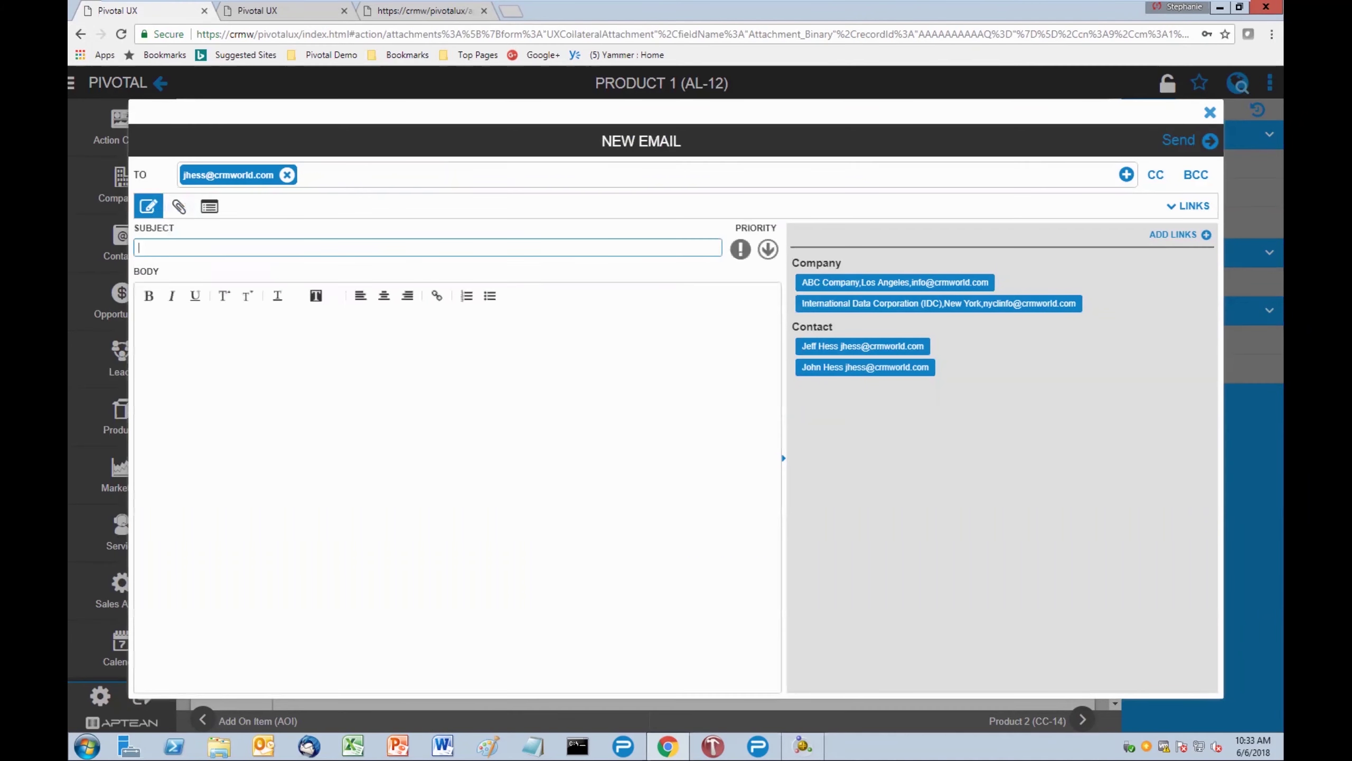
text(Doc)
click(137, 315)
text(Send)
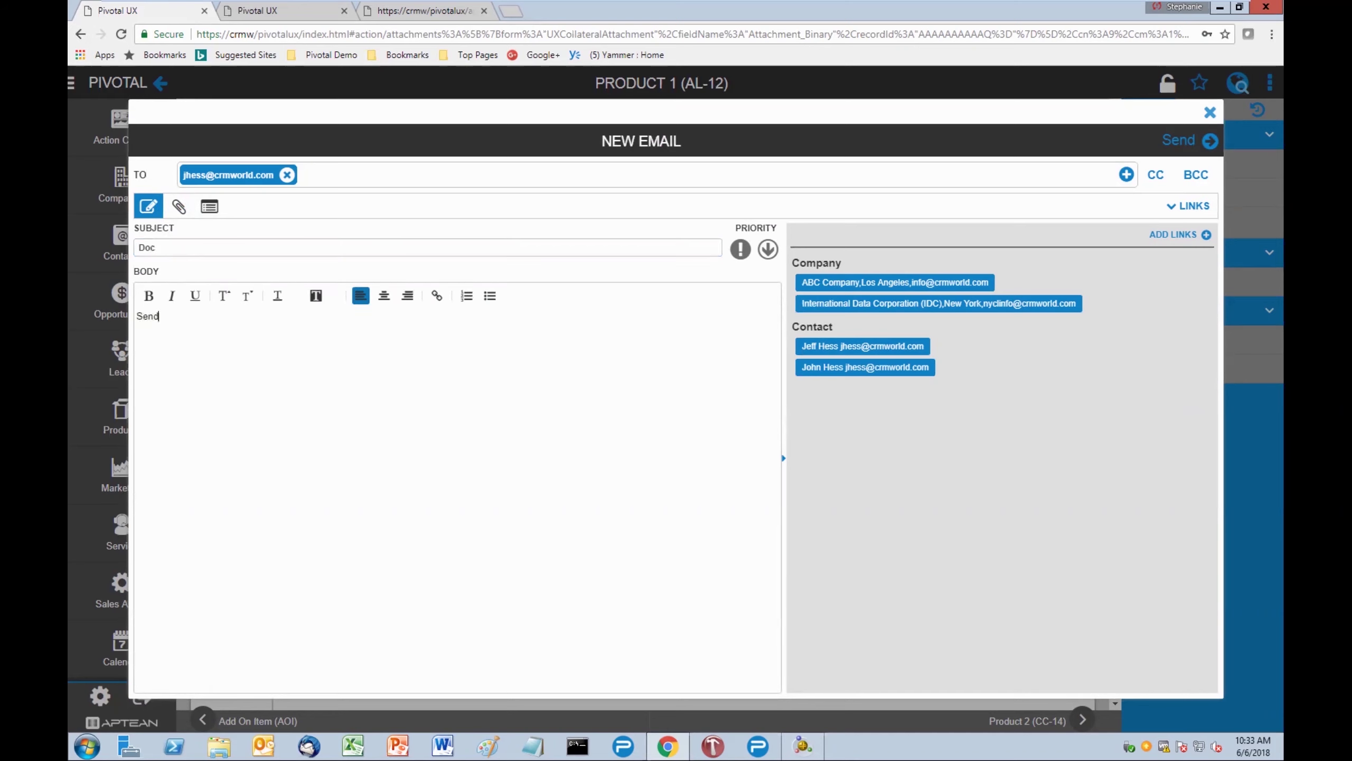
click(1200, 141)
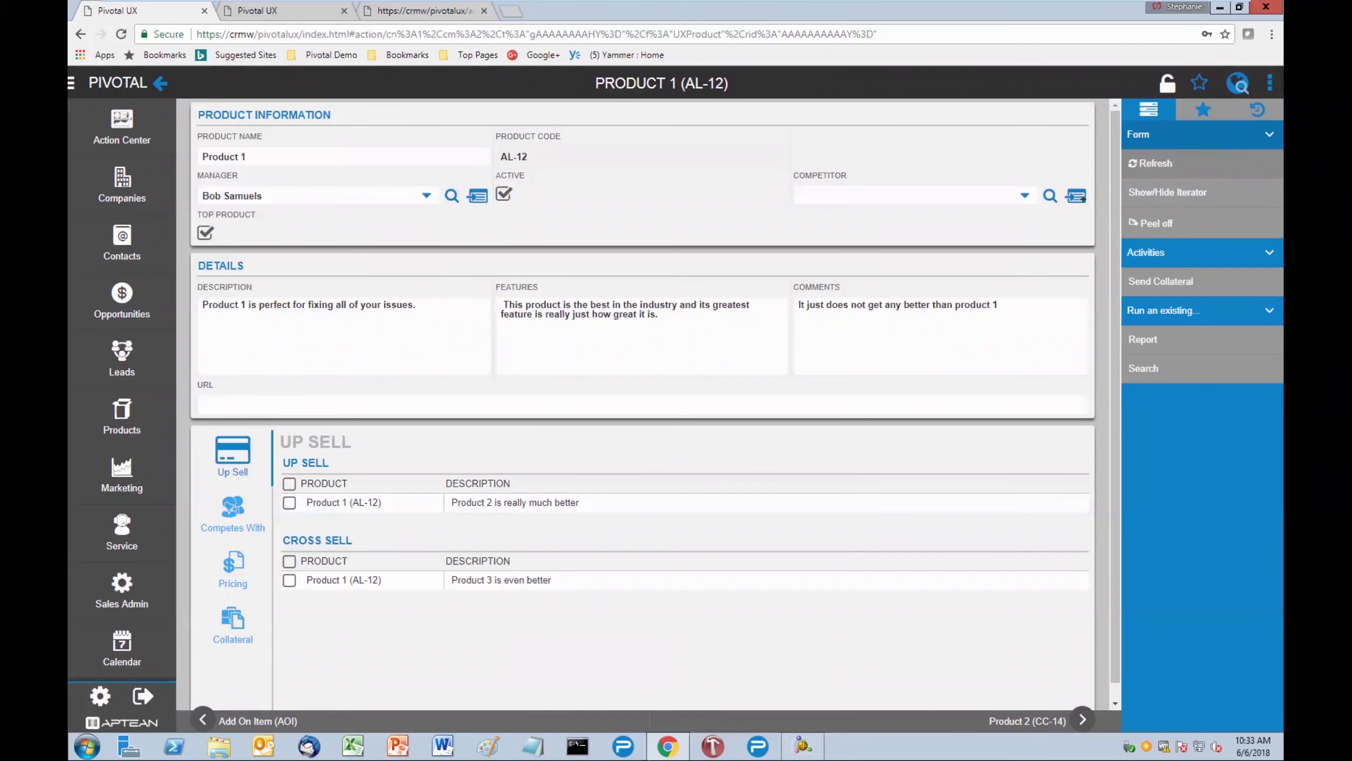
Hide the product record's side pane of form and activity commands and open the Current Opportunities list.
click(1238, 83)
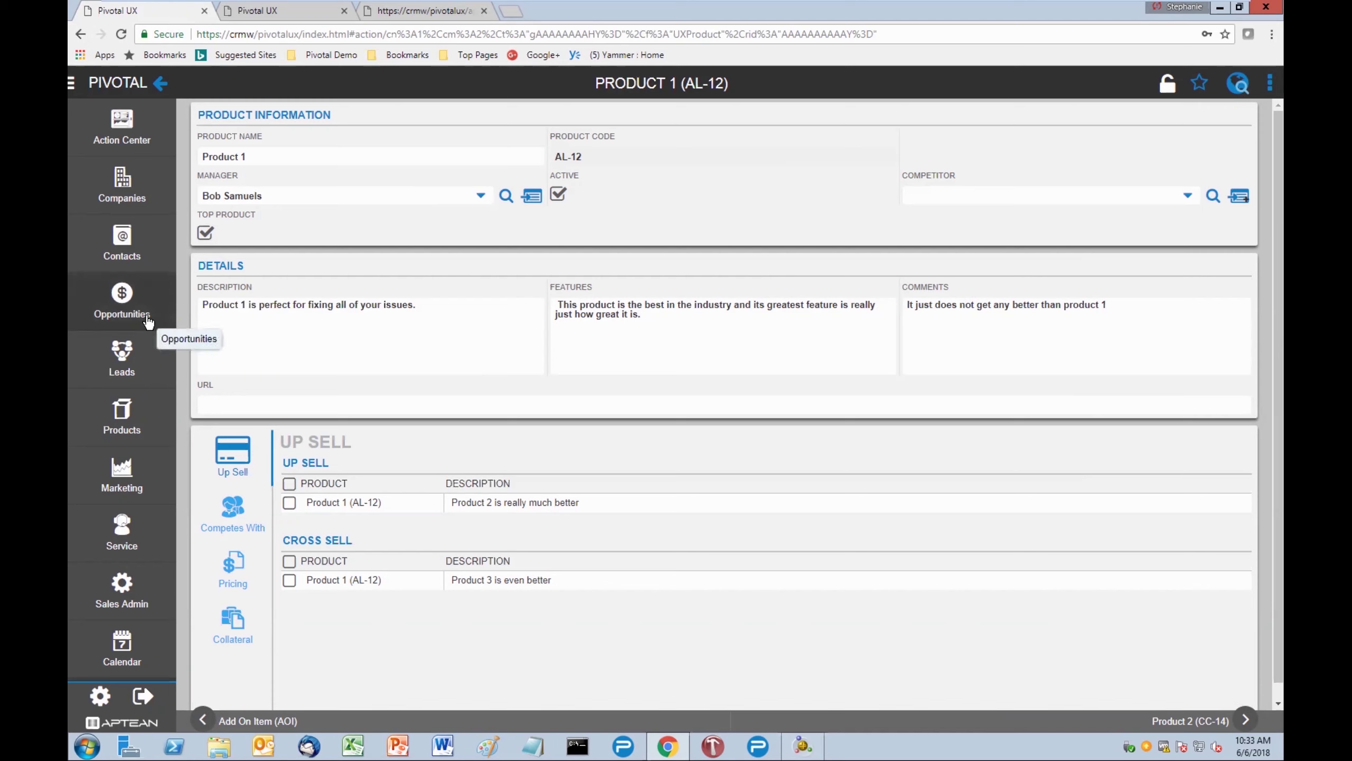
click(129, 306)
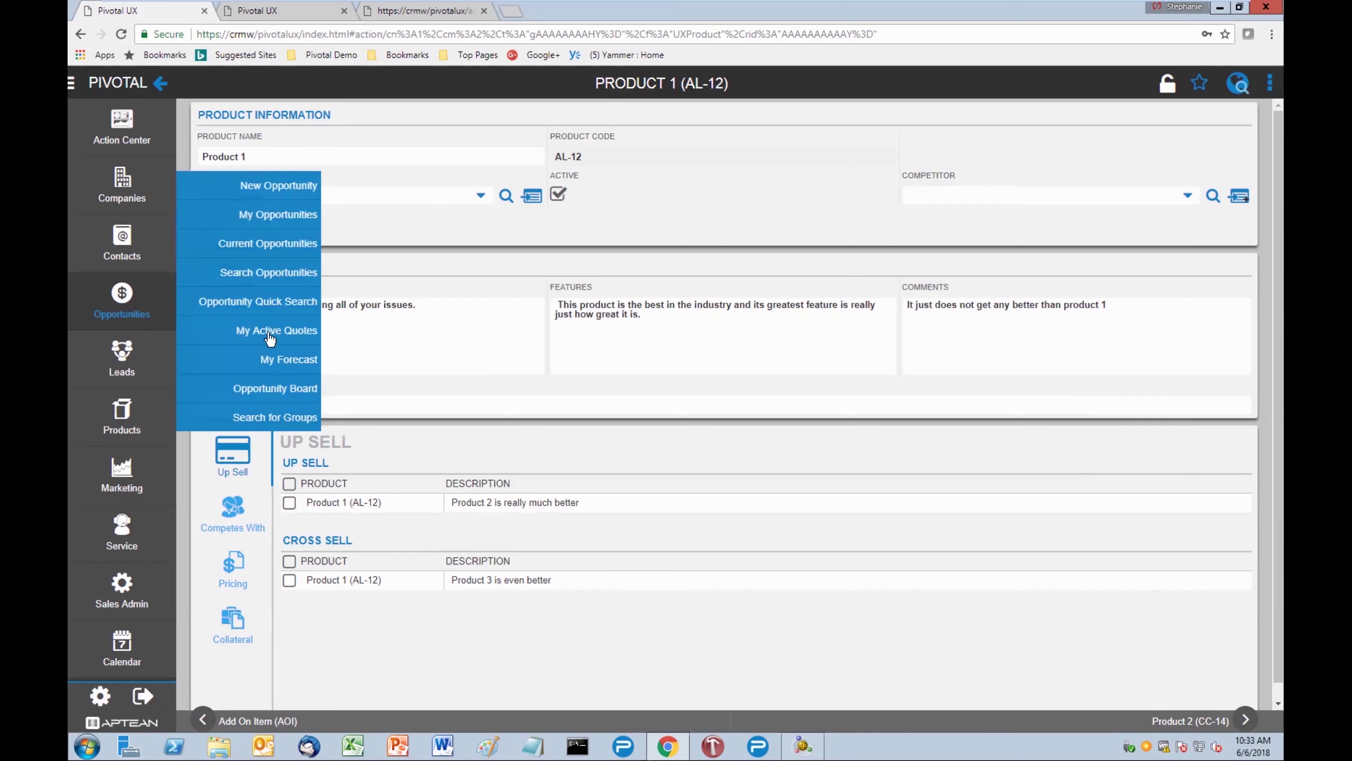
click(276, 244)
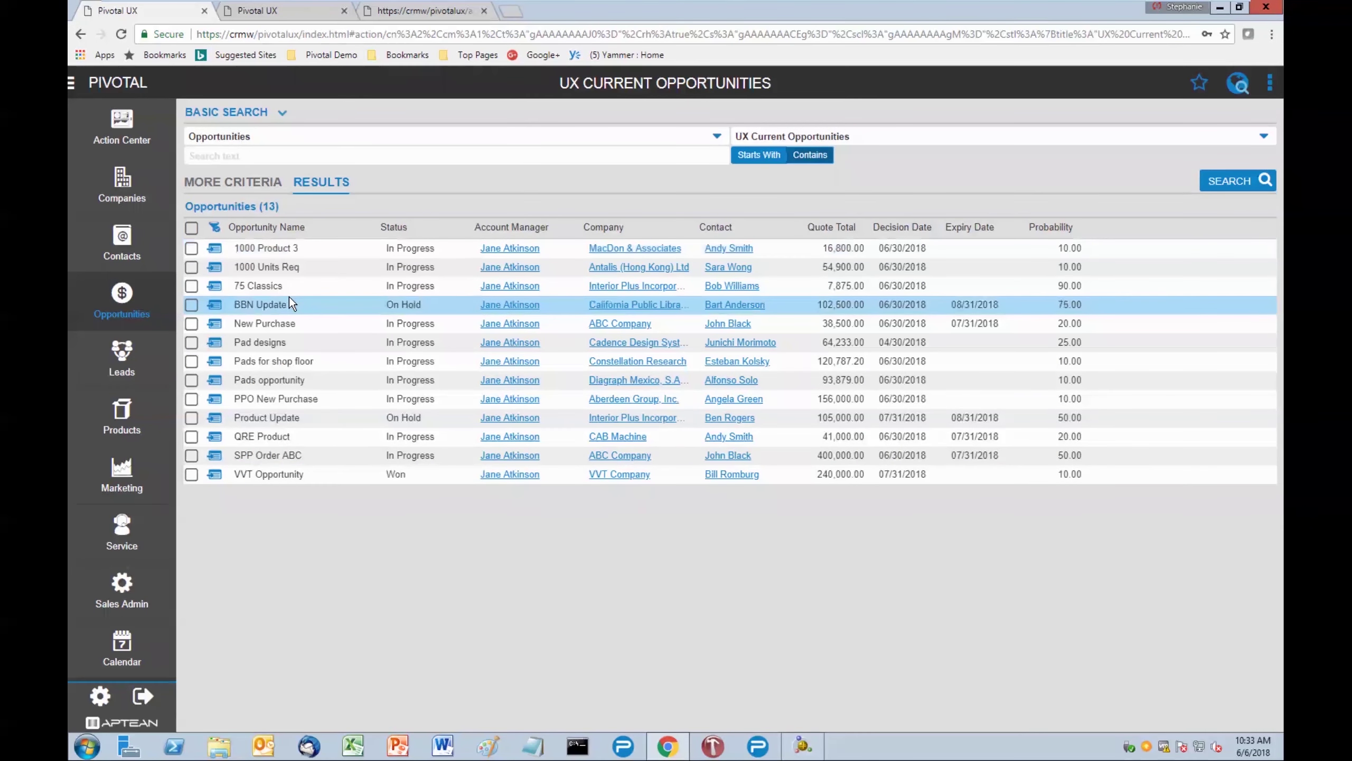
Run the SFA My Opportunities by Status report for the SPP Order ABC opportunity, view it, and return to the opportunity list.
click(277, 454)
right_click(278, 458)
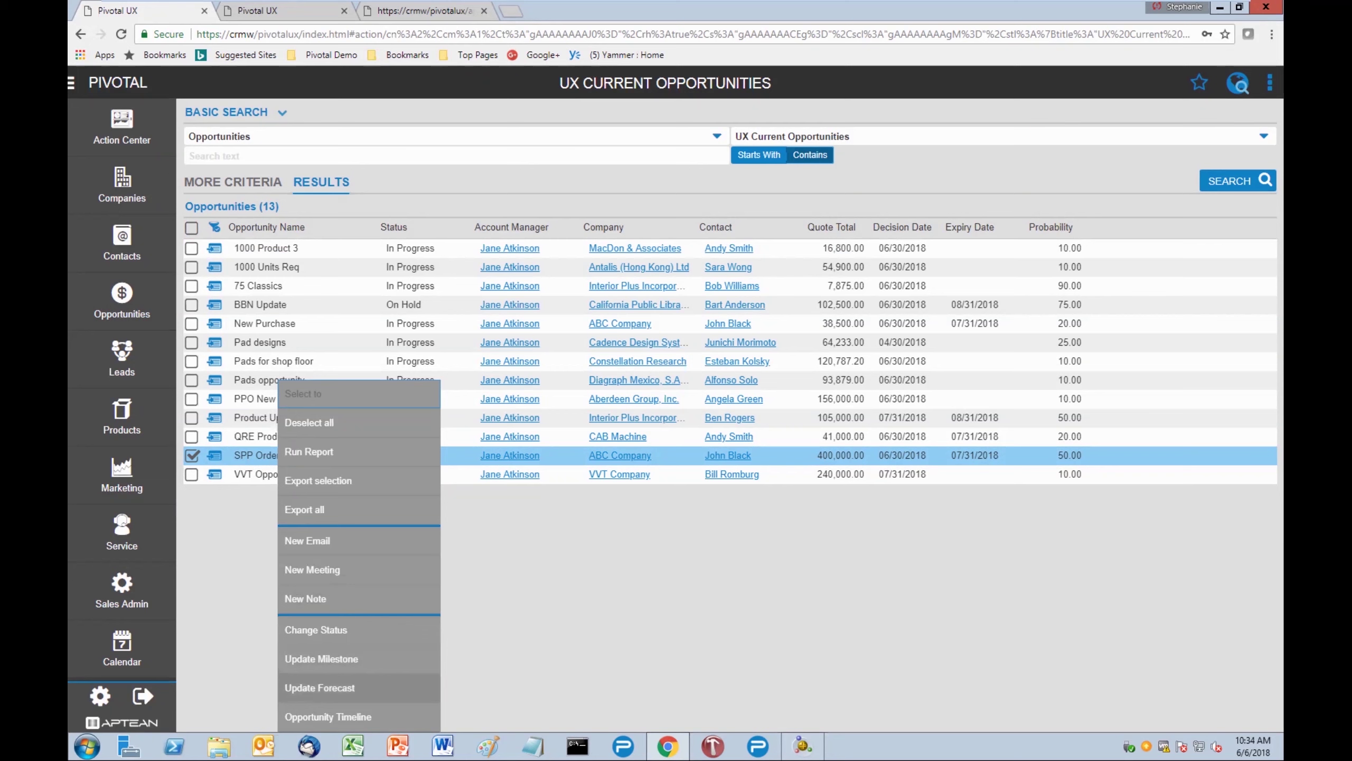
click(319, 450)
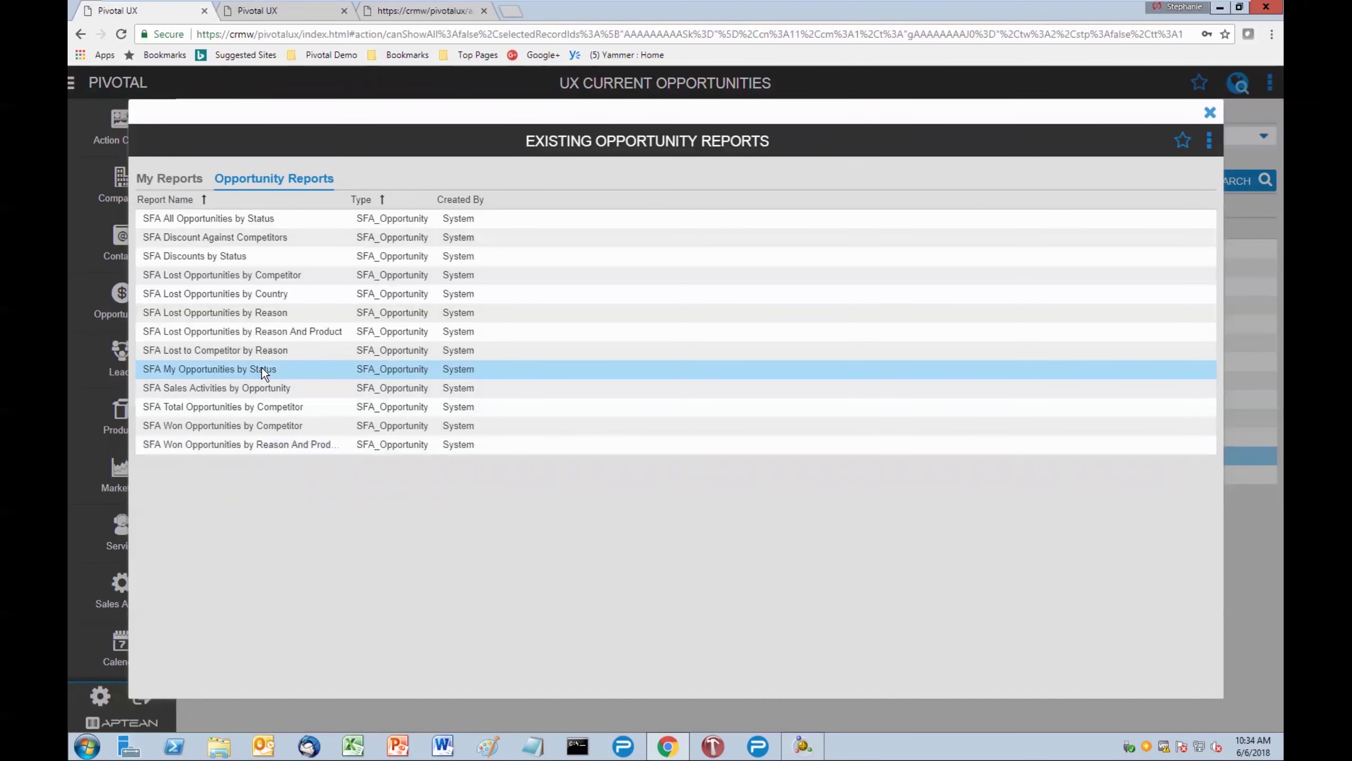
click(315, 372)
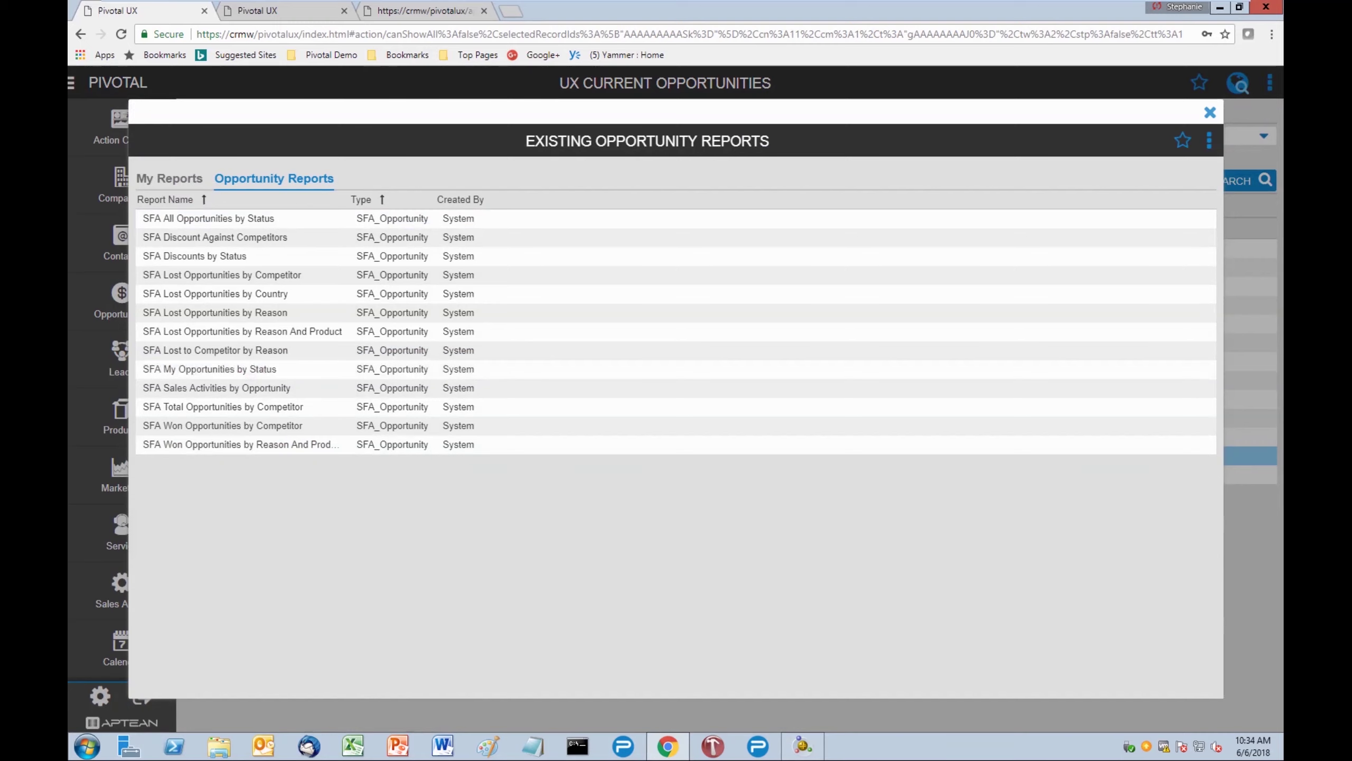
click(1209, 112)
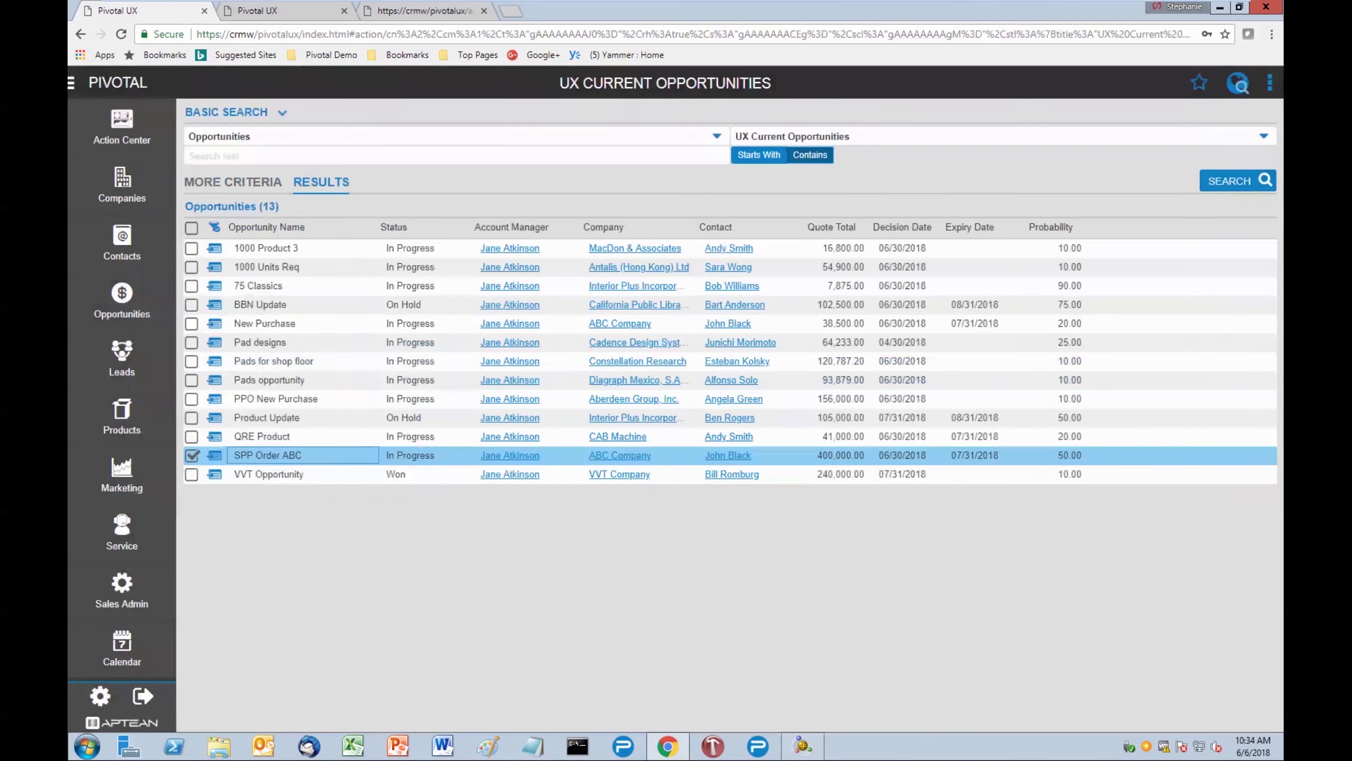
click(414, 12)
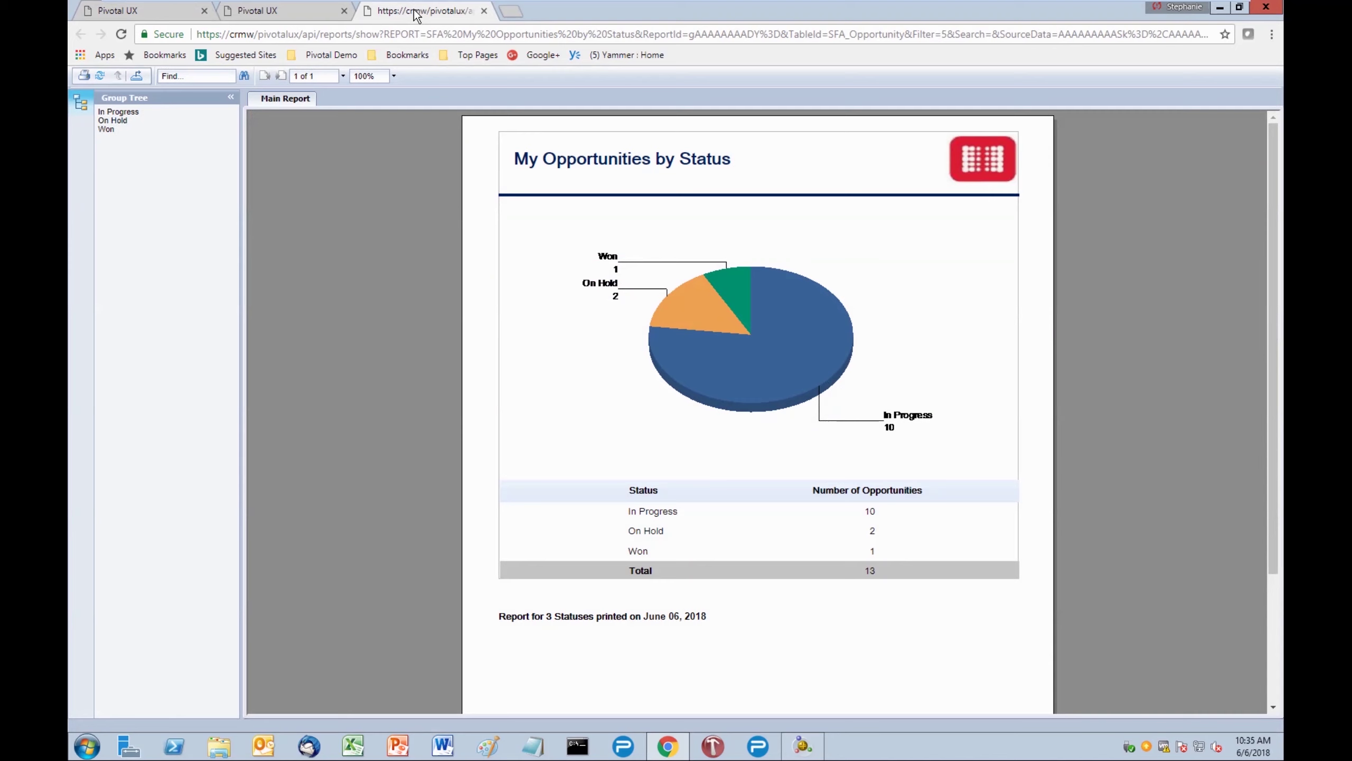
click(170, 15)
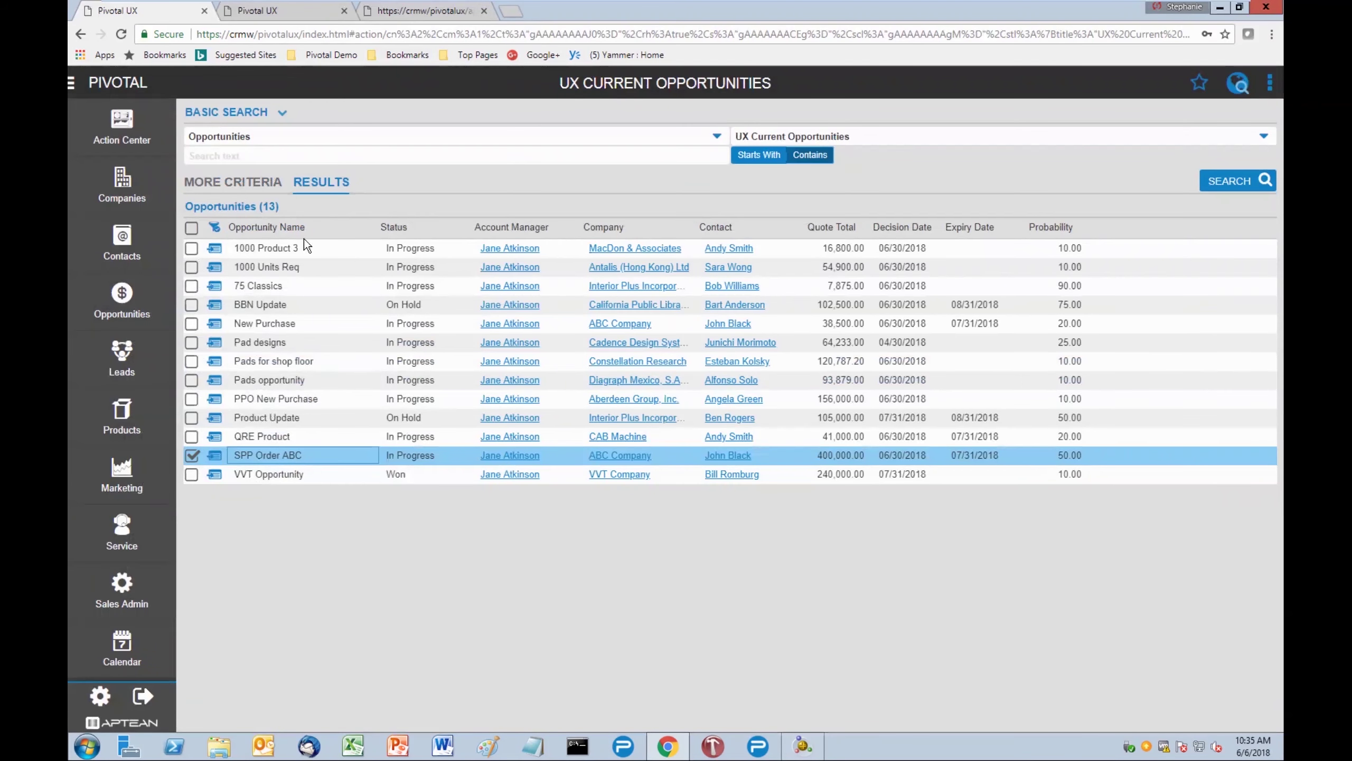
Look through the available statuses in the Change Status form of SPP Order ABC and close it without changing the status.
right_click(271, 456)
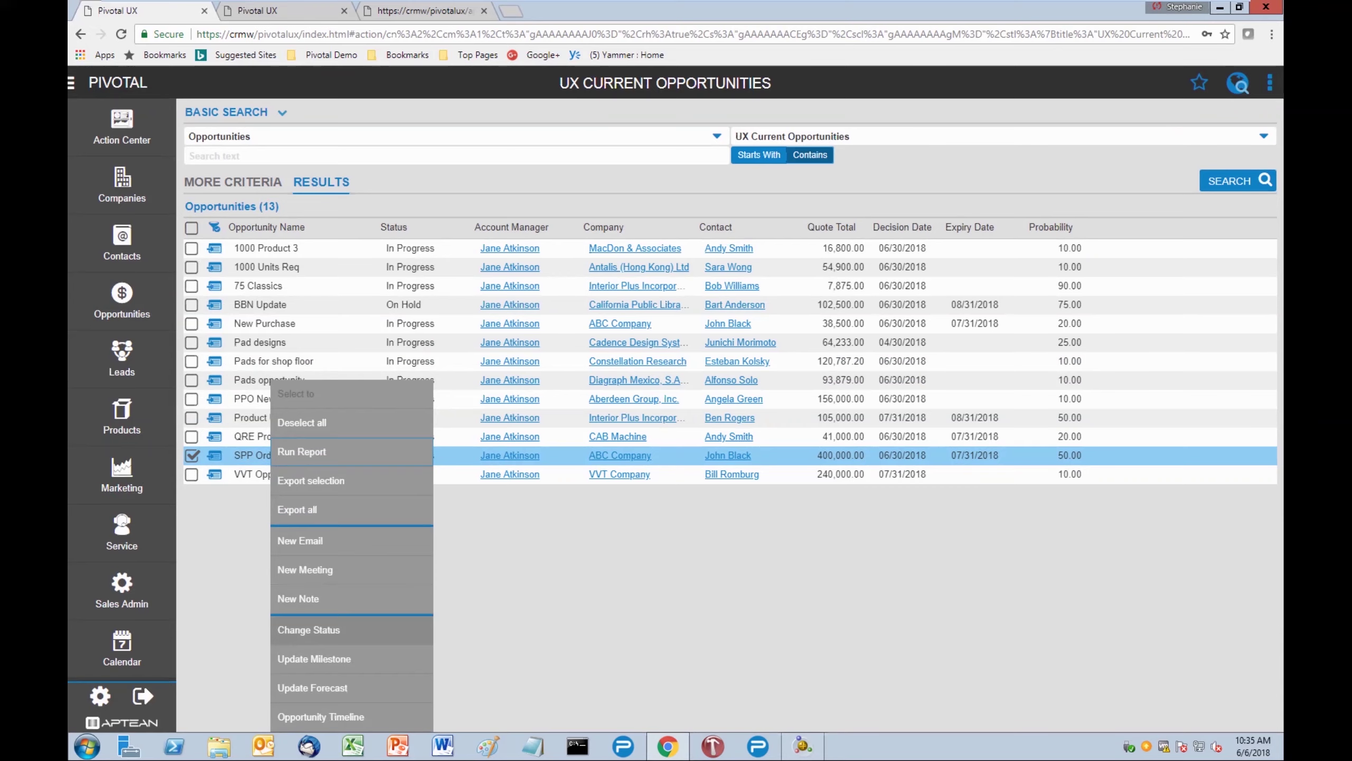
key(Return)
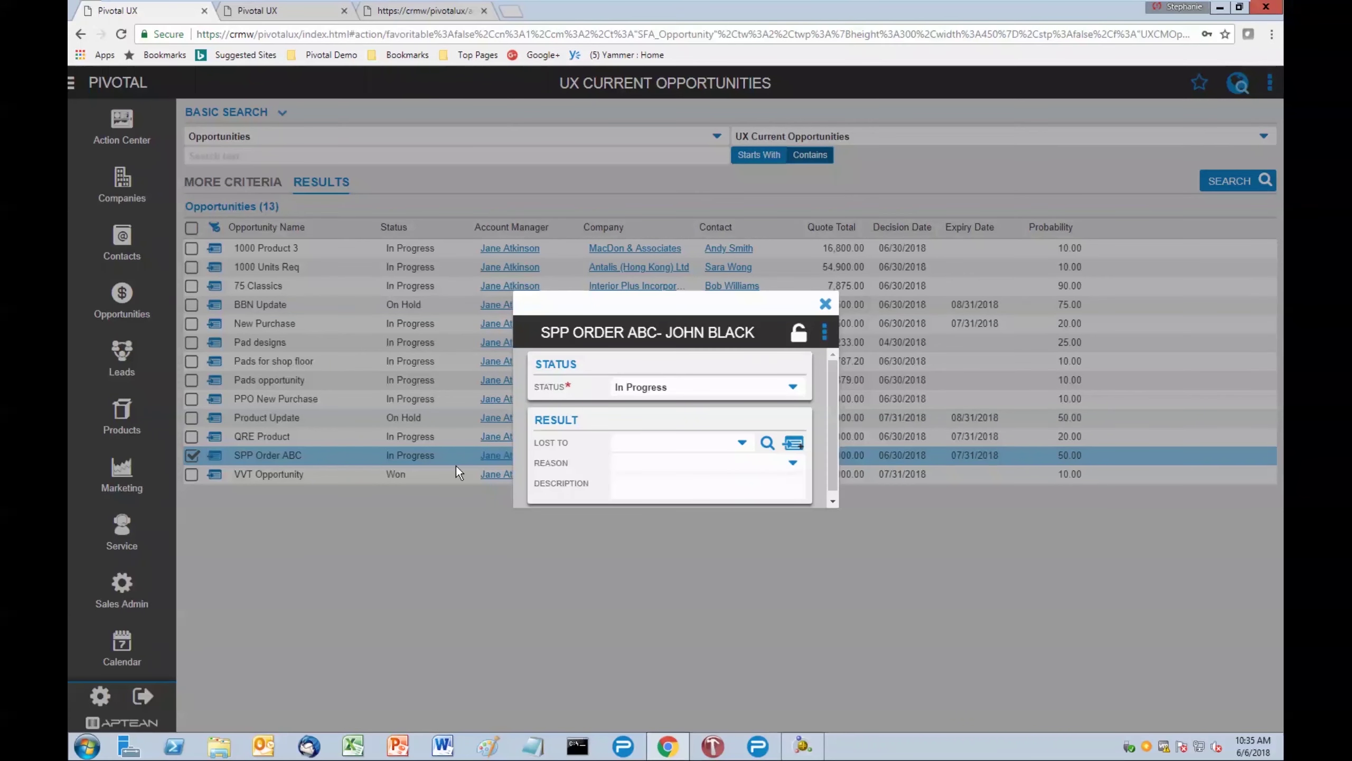
click(793, 387)
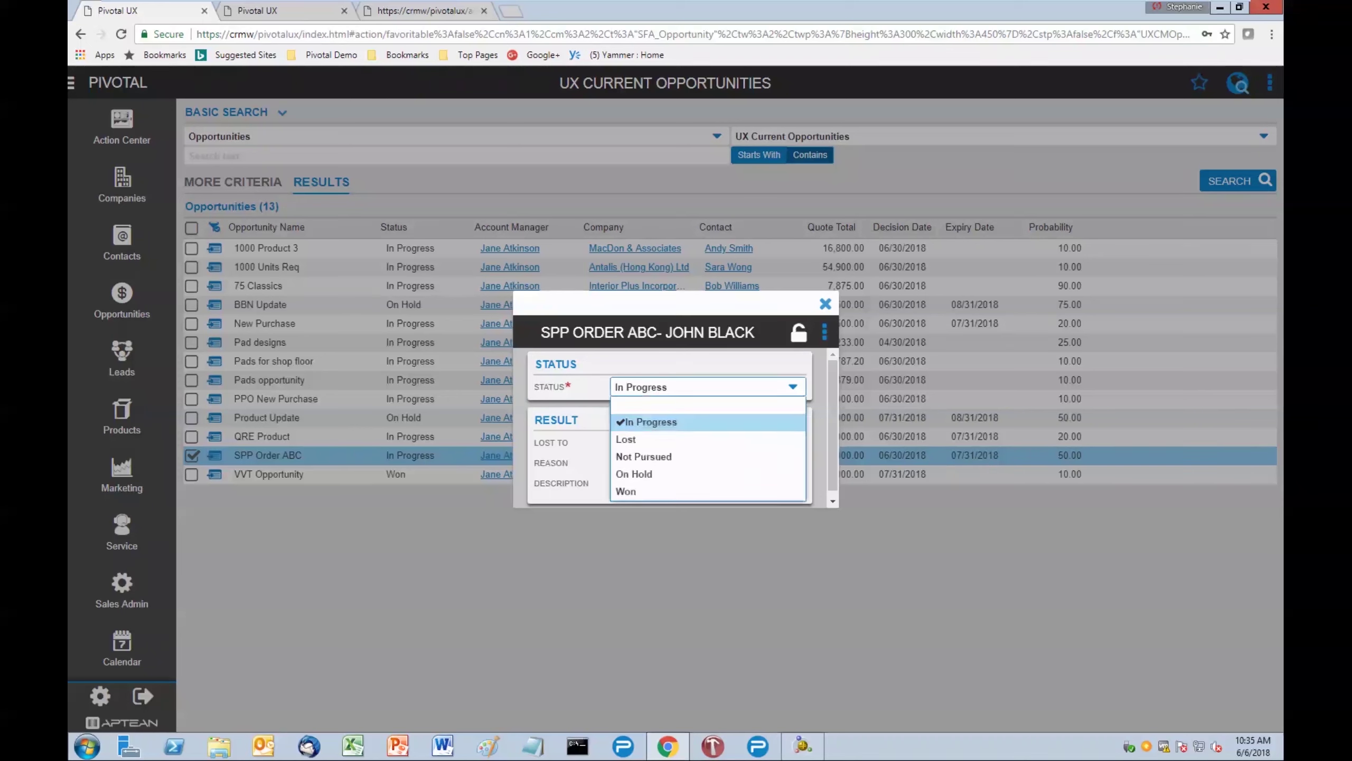
key(Down)
key(Down)
key(Down)
key(Down)
key(Up)
key(Up)
key(Up)
key(Up)
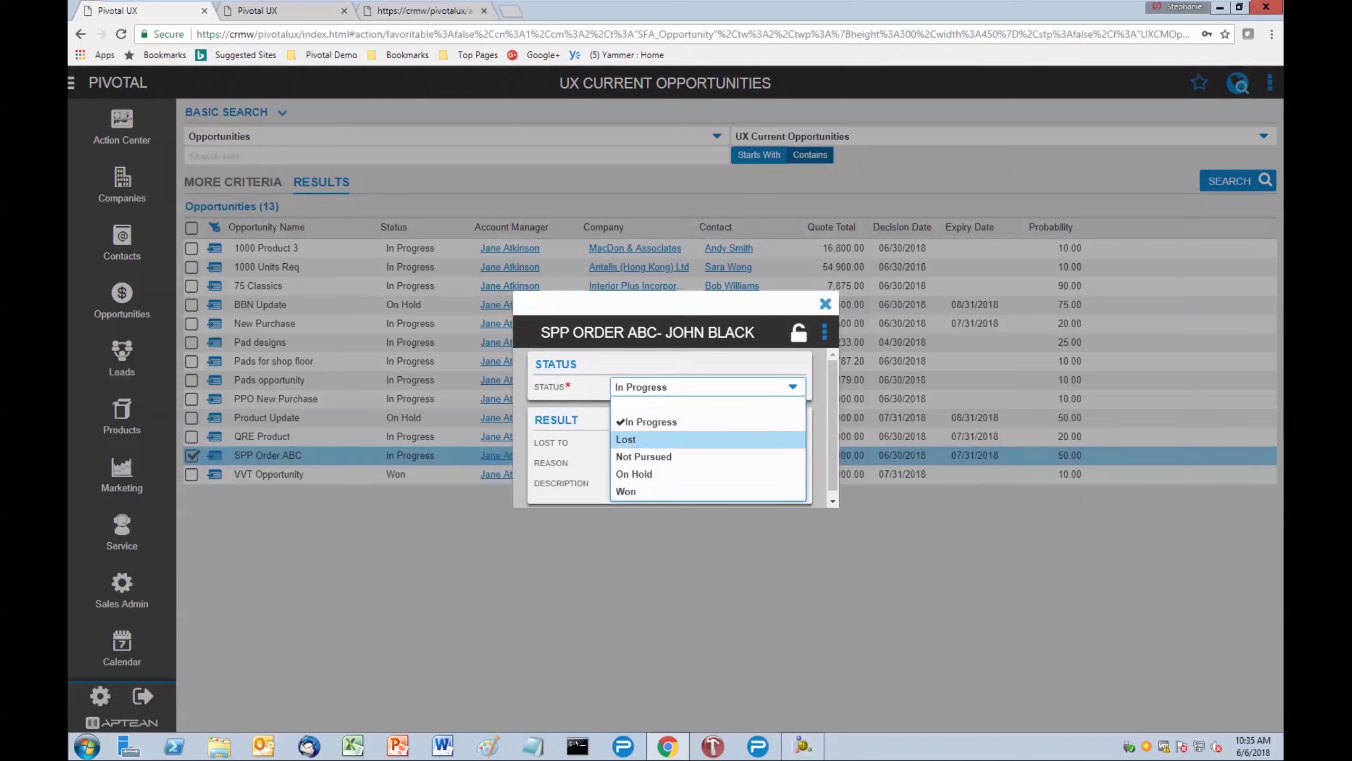
key(Down)
key(Down)
key(Down)
key(Down)
key(Up)
key(Up)
key(Up)
key(Up)
key(Return)
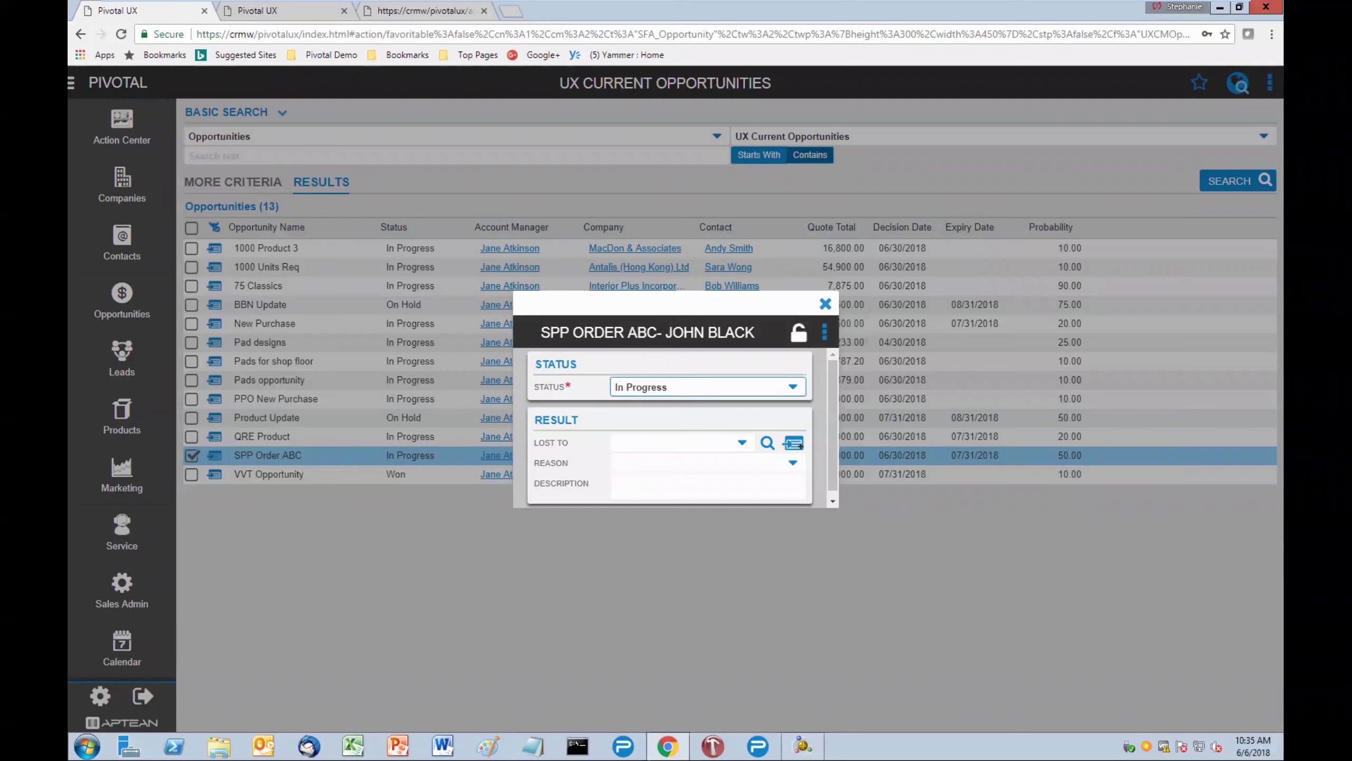
click(825, 304)
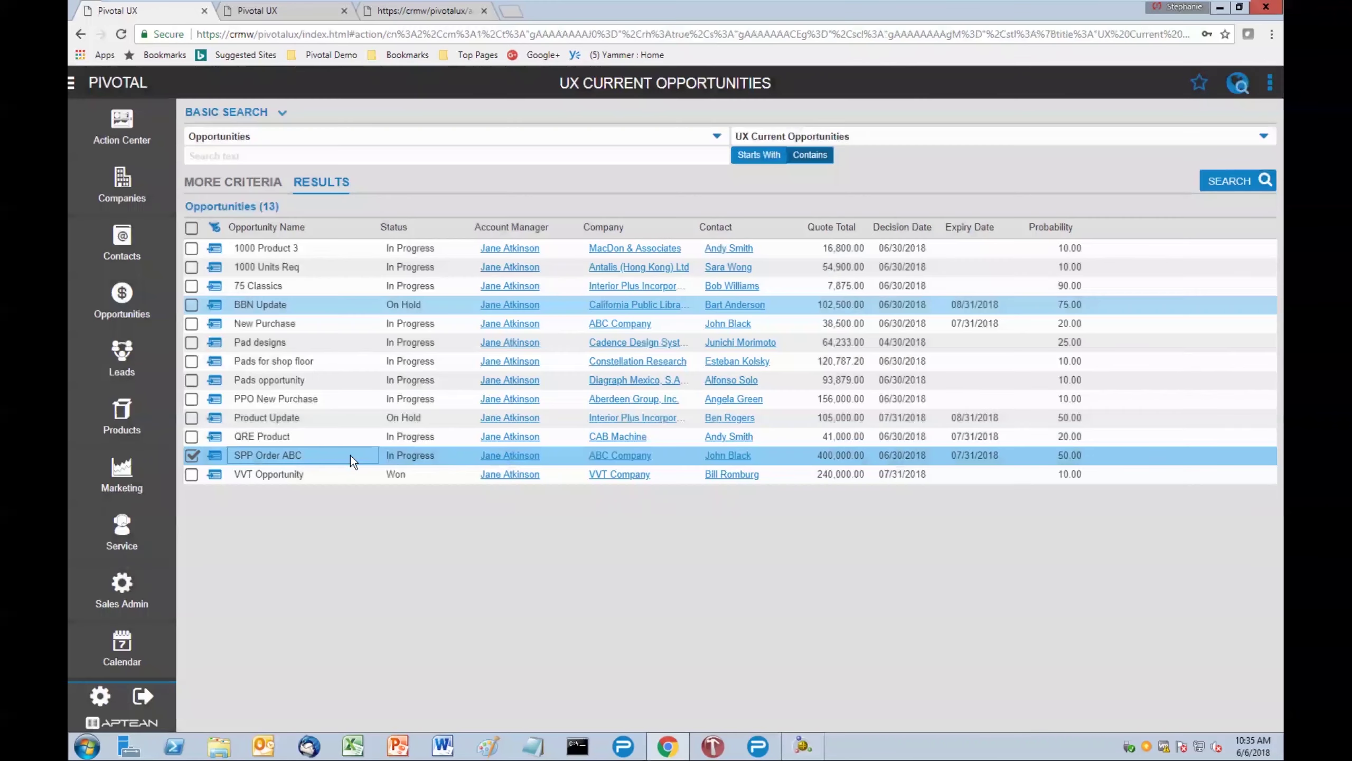
View the milestones of the SPP Order ABC opportunity and close the milestone form without changes.
right_click(294, 455)
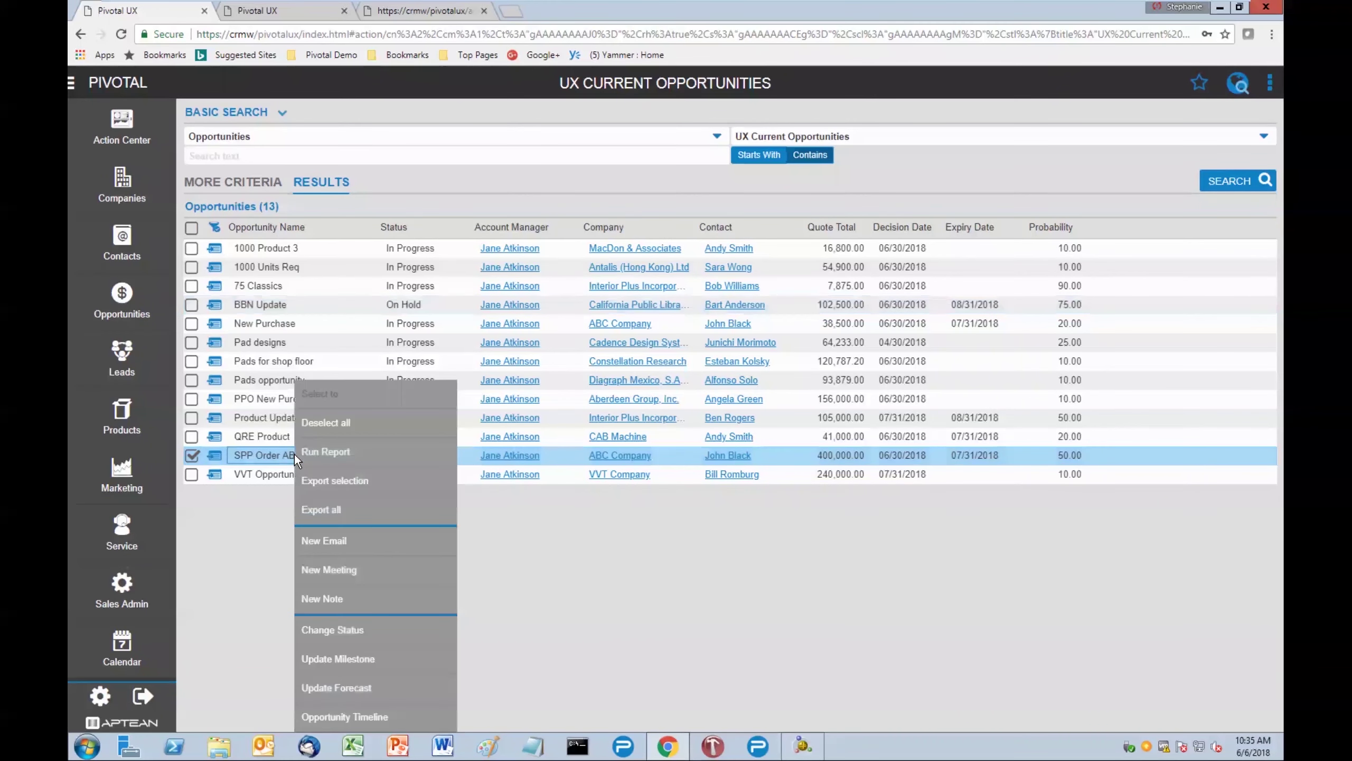
click(337, 658)
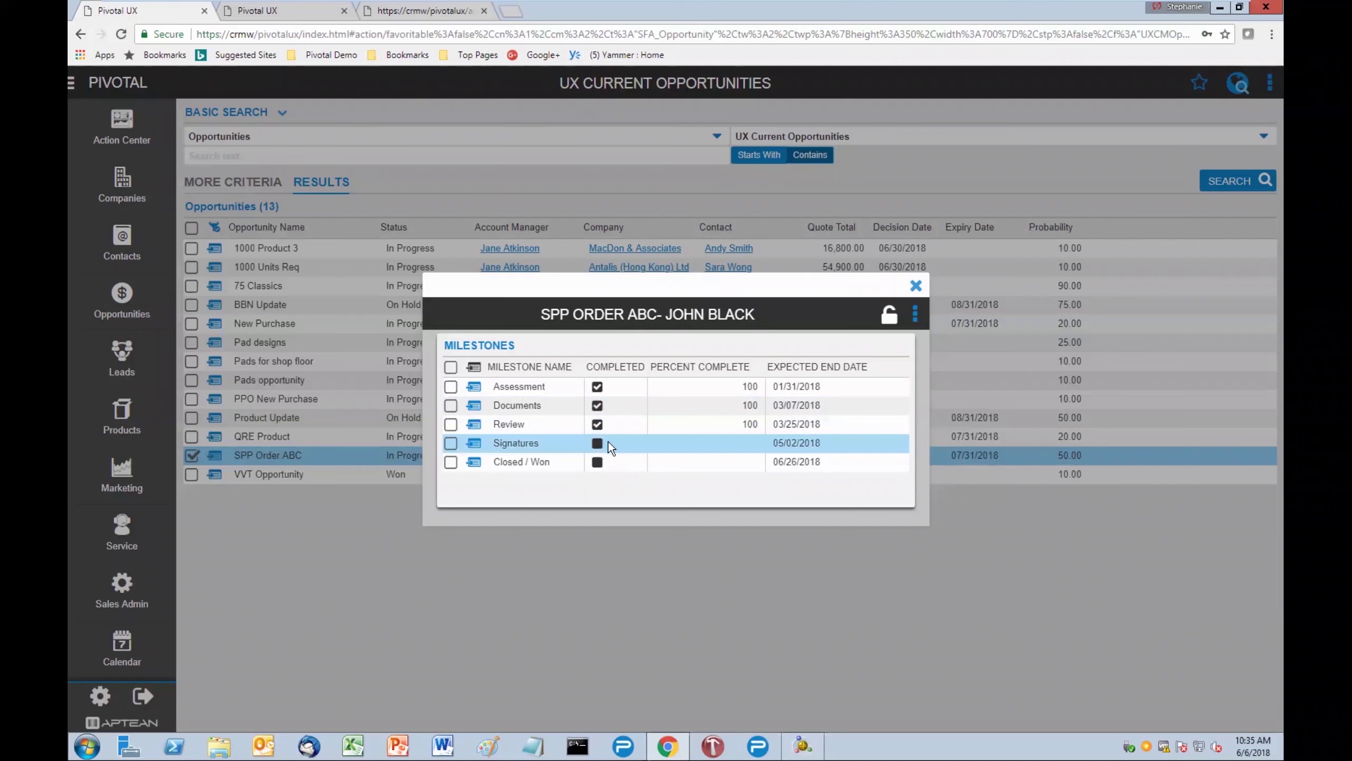
click(916, 285)
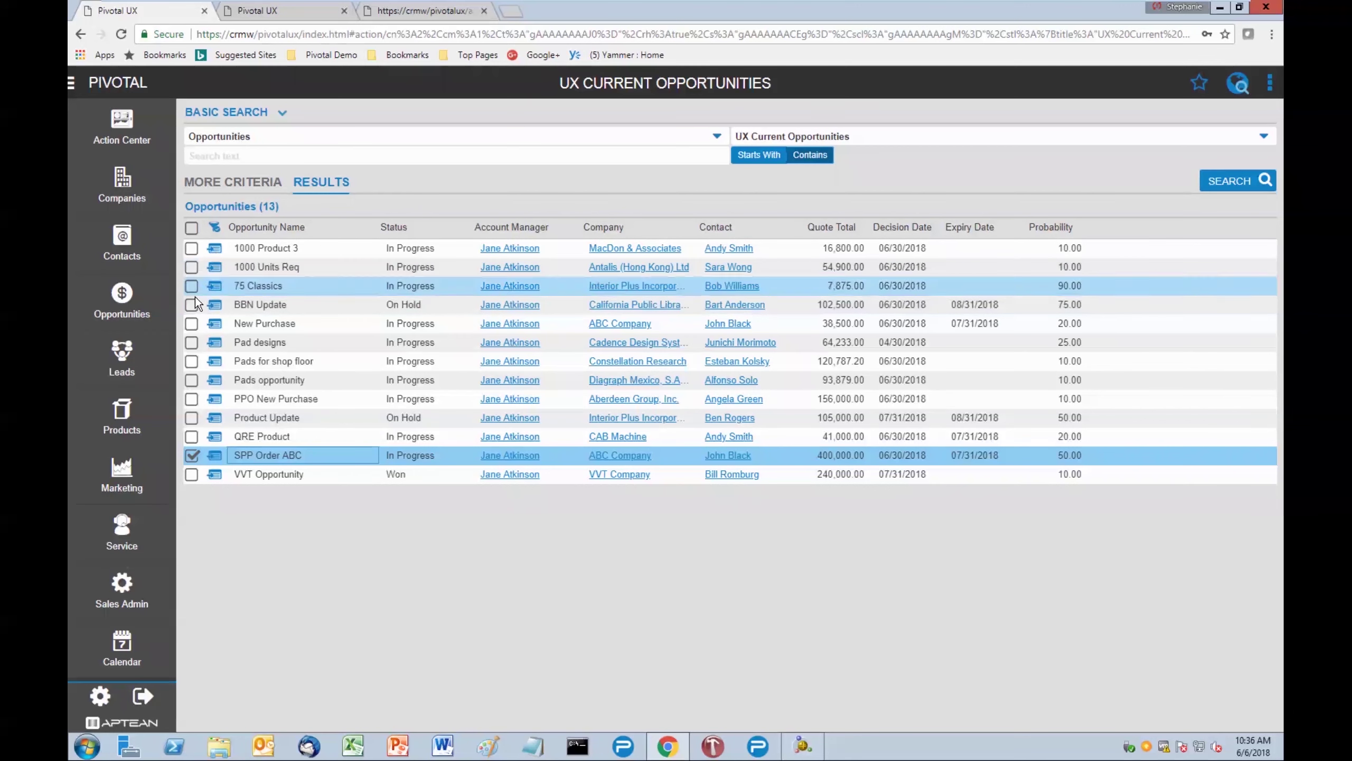
Open the My Opportunities list and review its progress and analysis indicators.
click(122, 297)
click(252, 216)
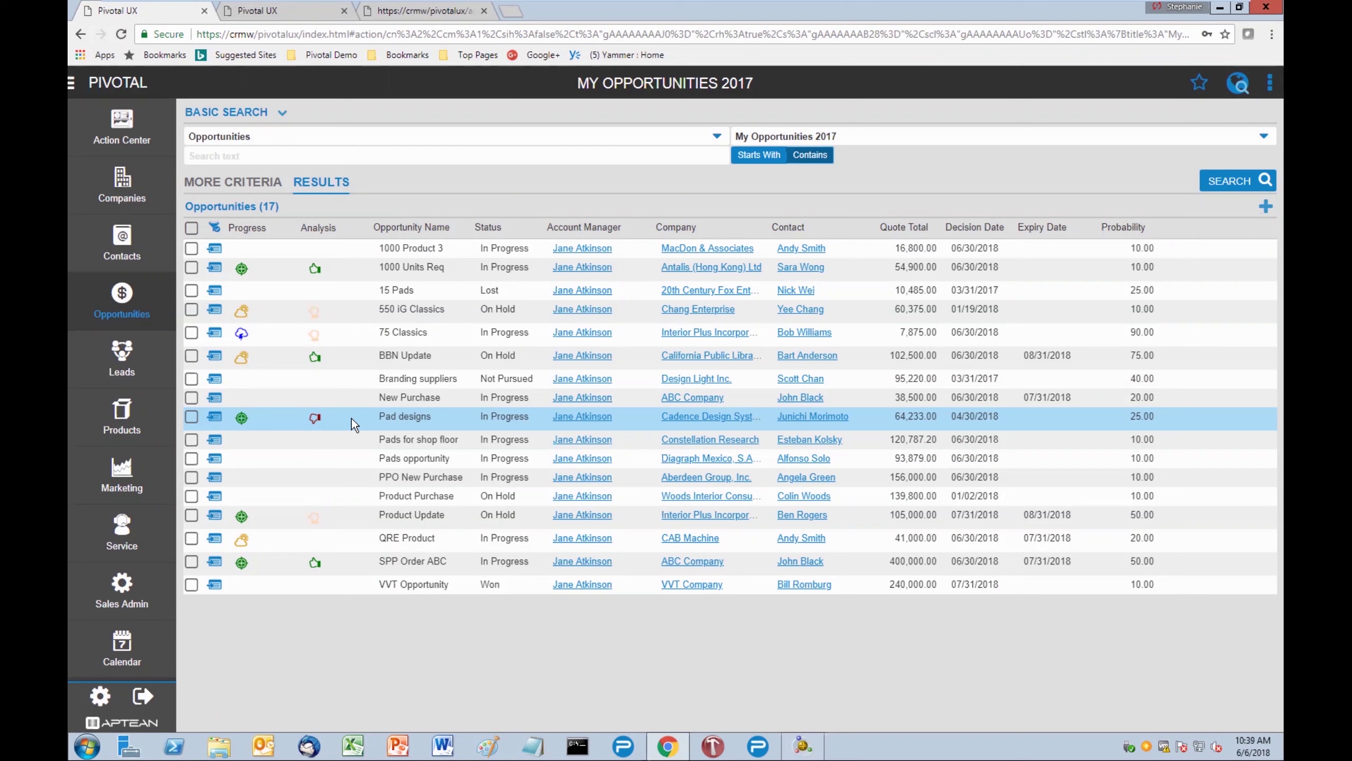
Open the Opportunity Board and switch its query to Opportunities.
click(122, 296)
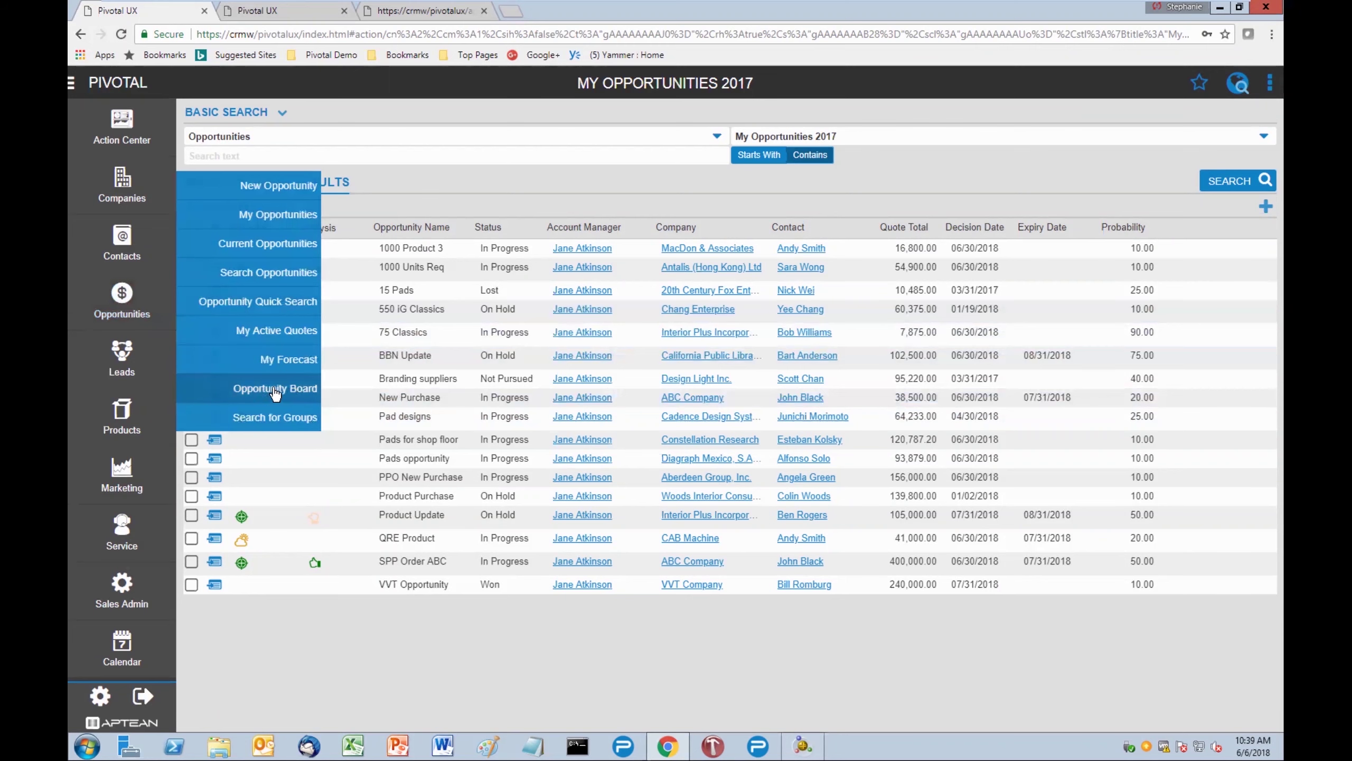
click(300, 394)
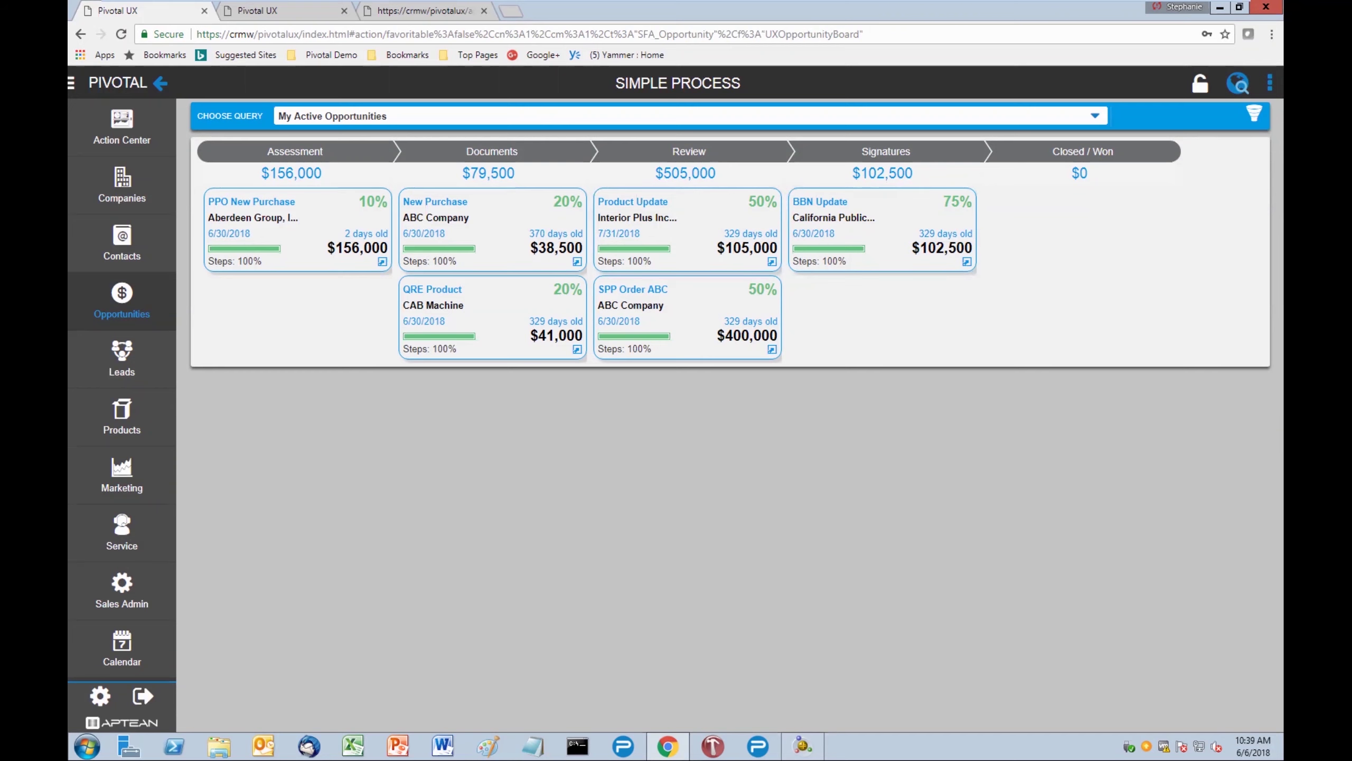
click(1095, 116)
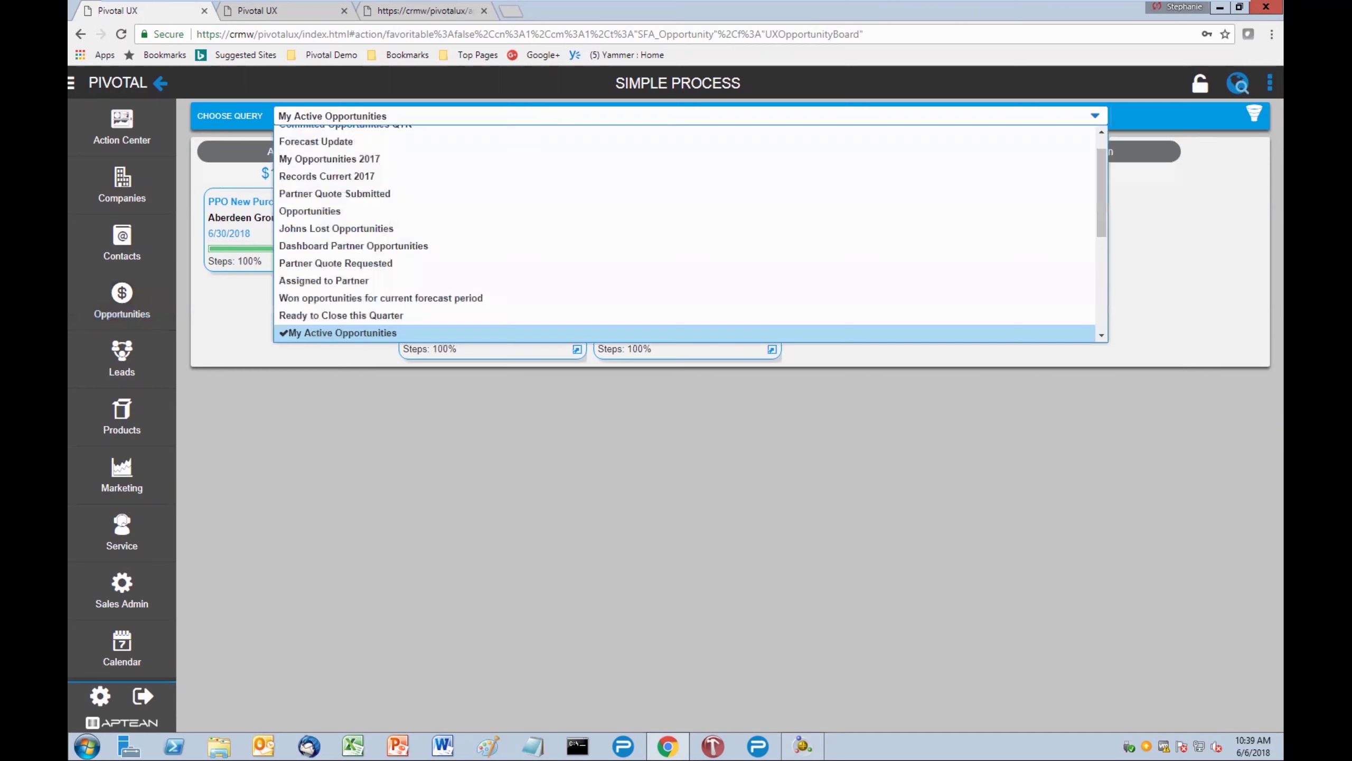
scroll(587, 265, down, 2)
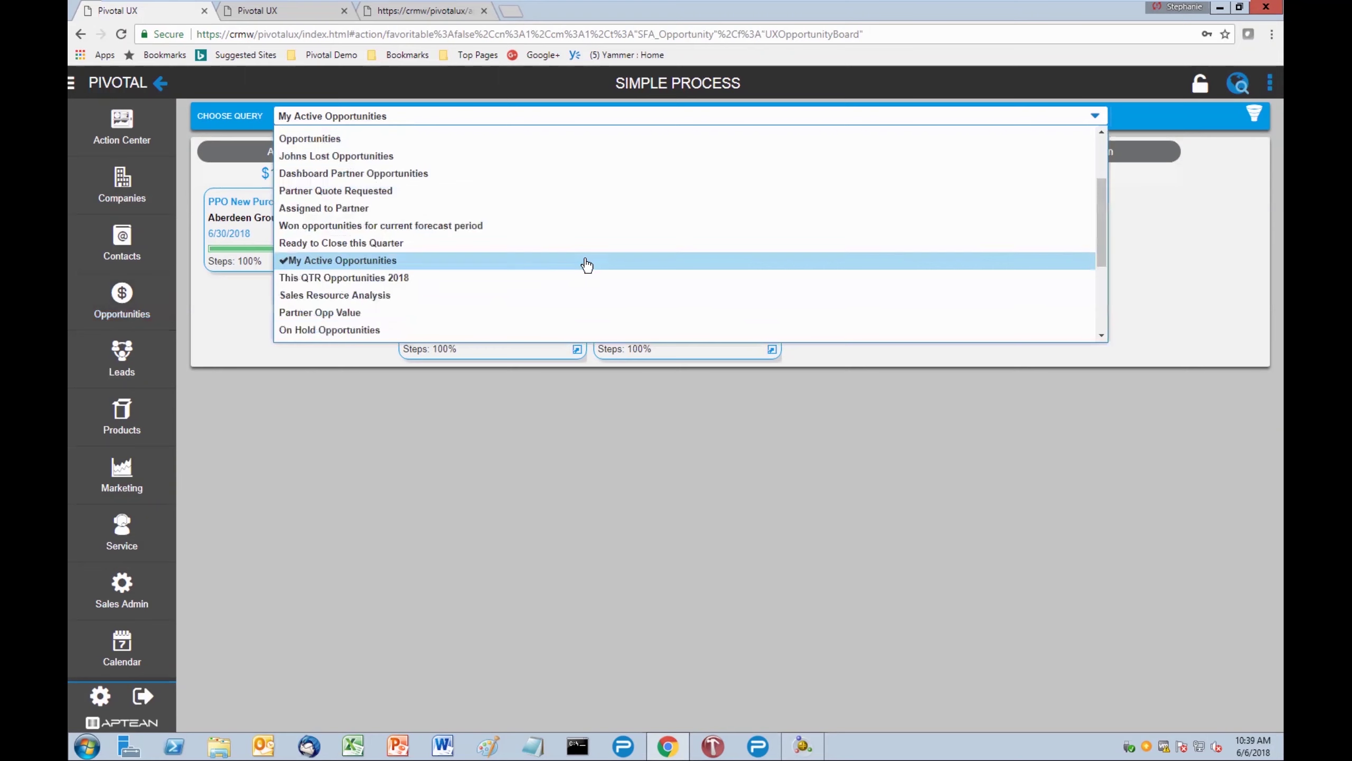
scroll(587, 265, up, 2)
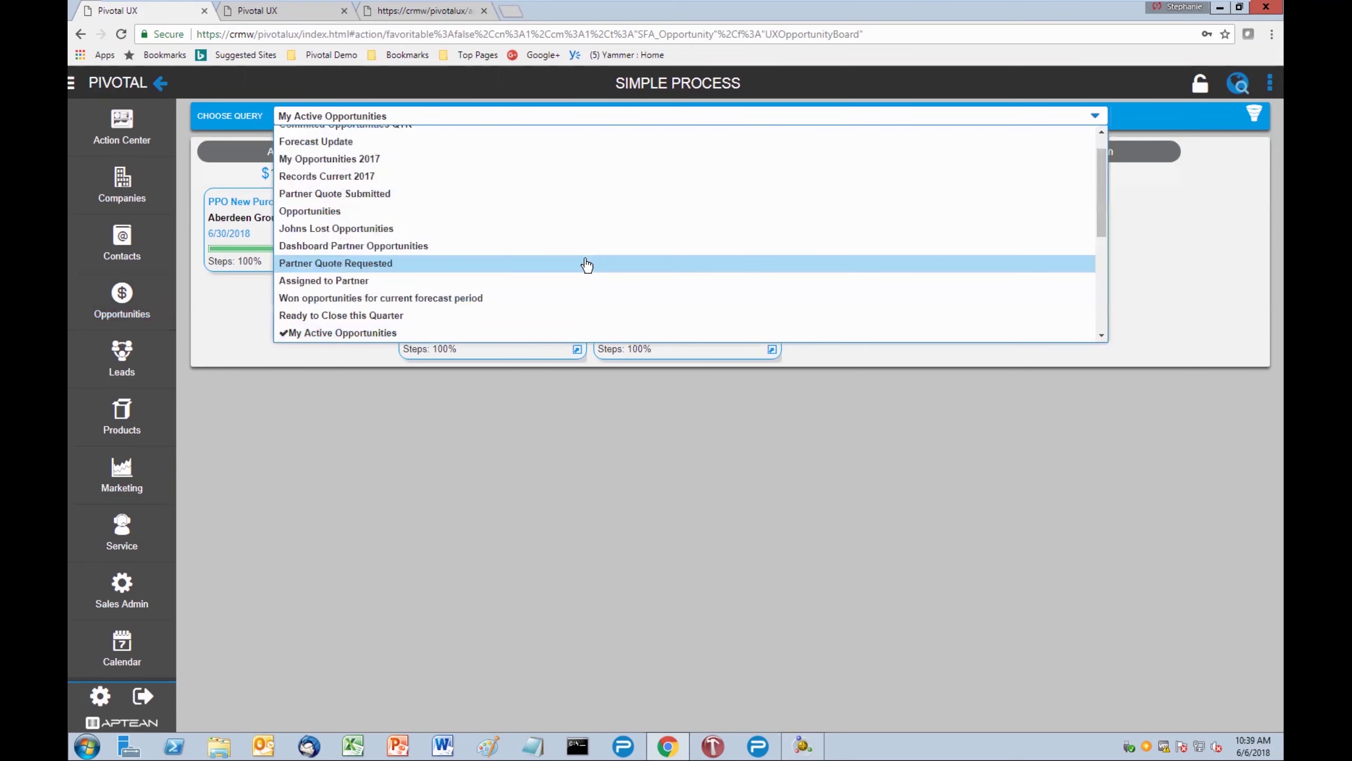
click(342, 213)
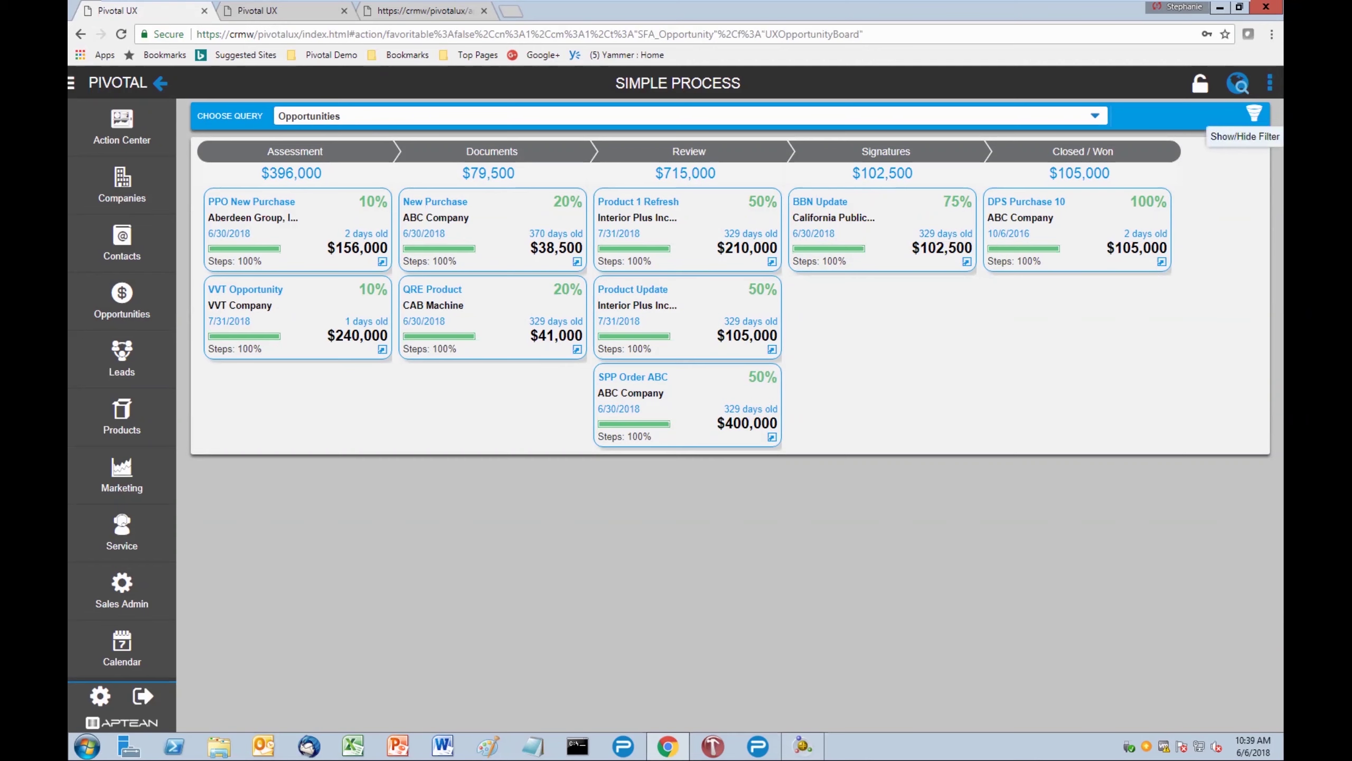
Filter the board by status In Progress and pipeline stage Review, and clear the filters to show all opportunities again.
click(1254, 113)
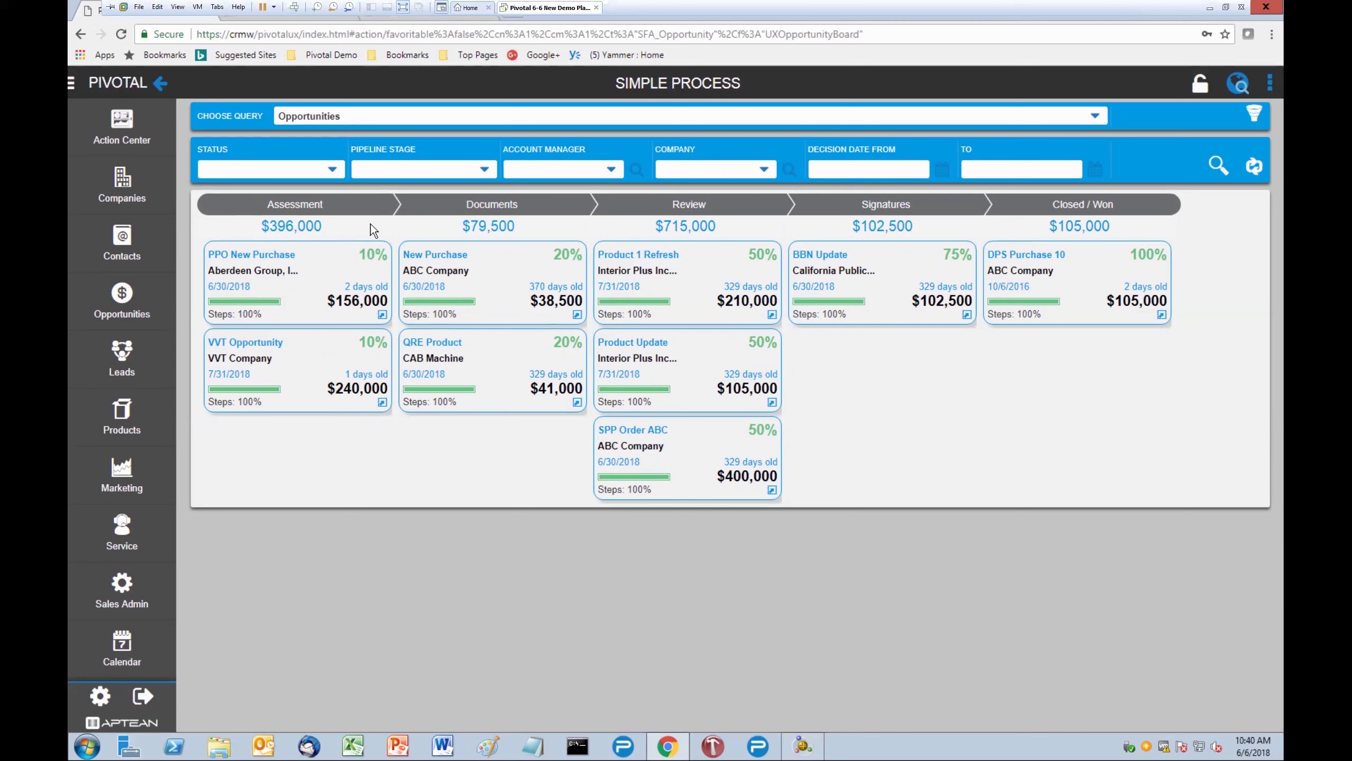
click(332, 169)
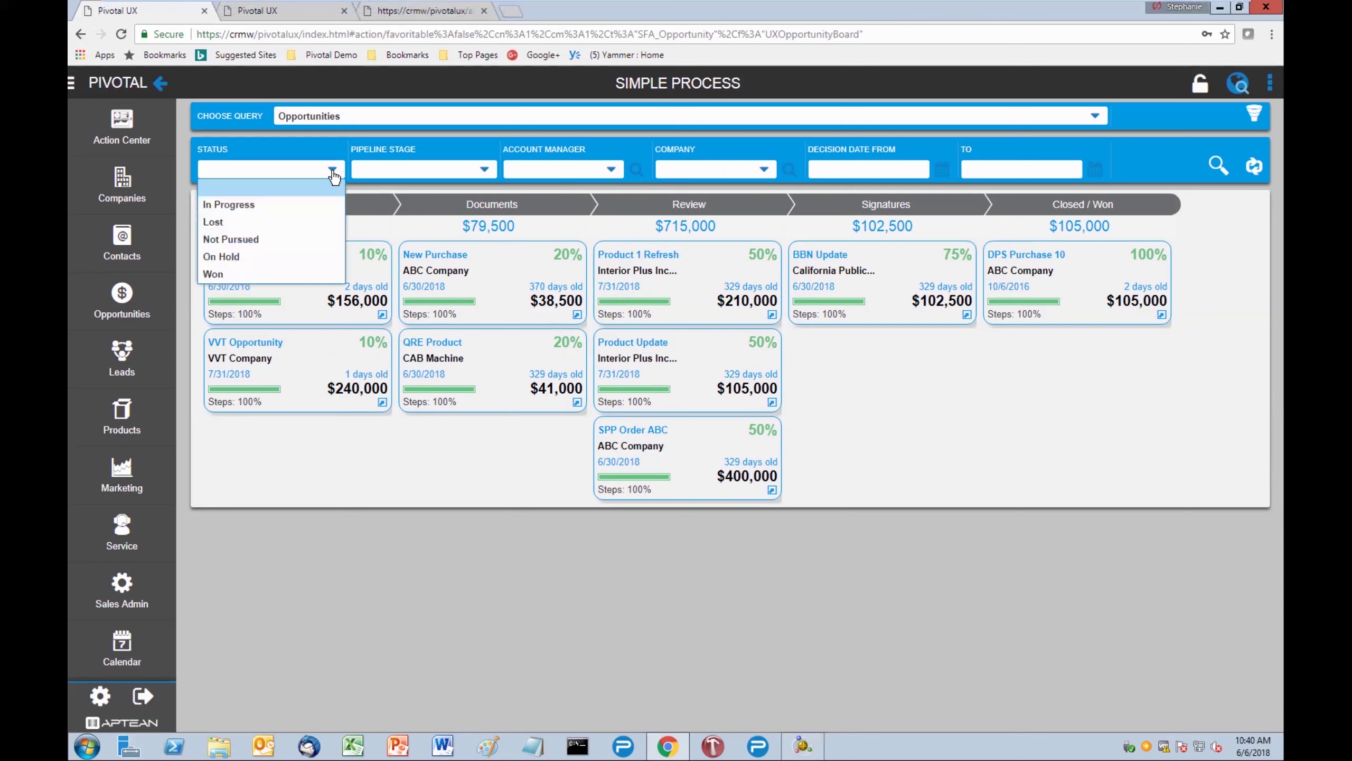
click(281, 208)
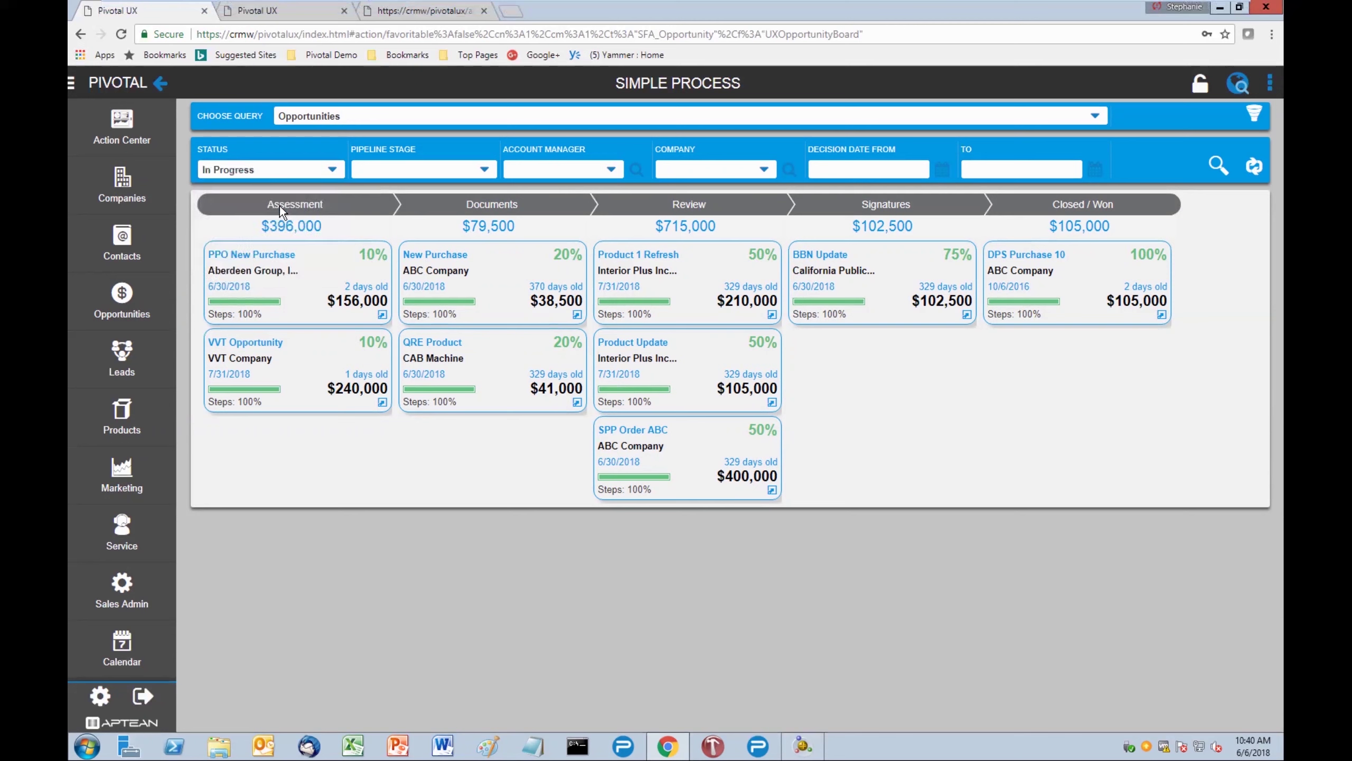
click(484, 171)
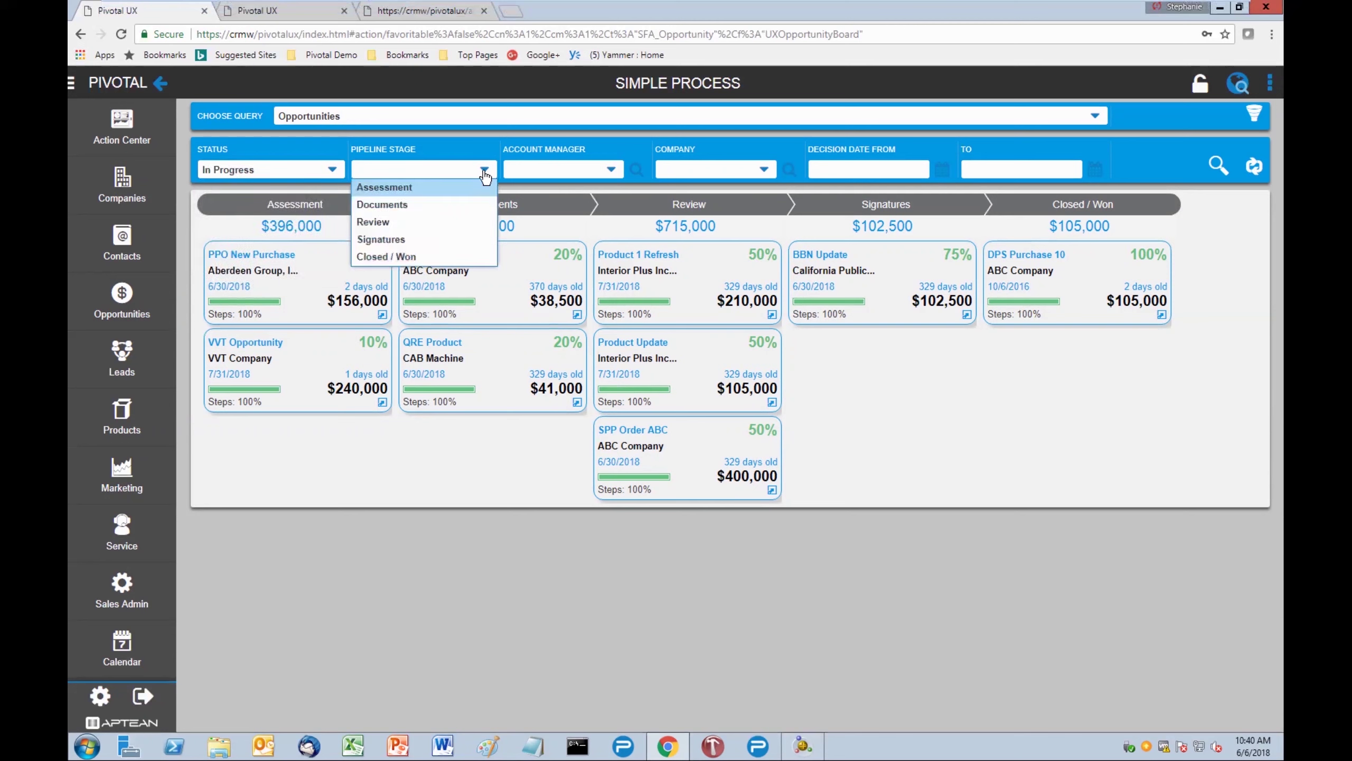
click(443, 224)
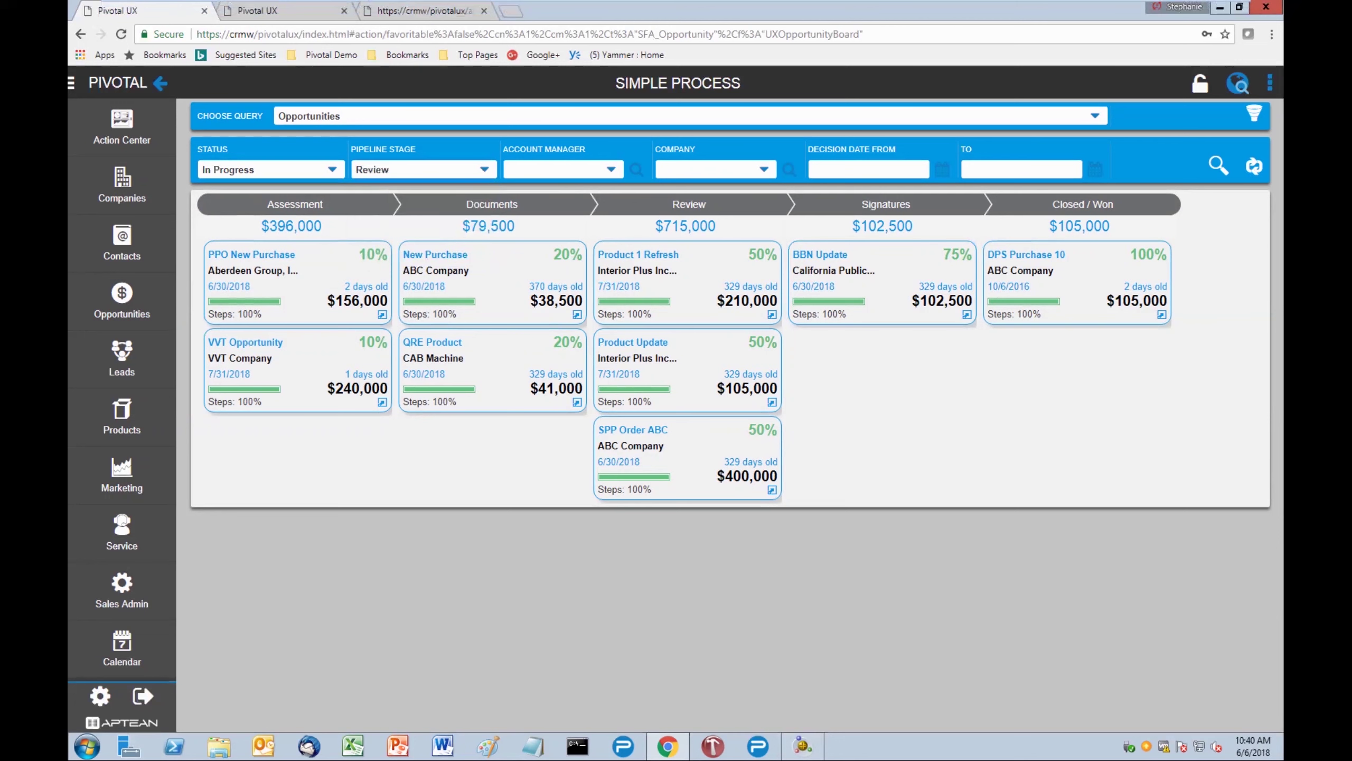
click(1218, 166)
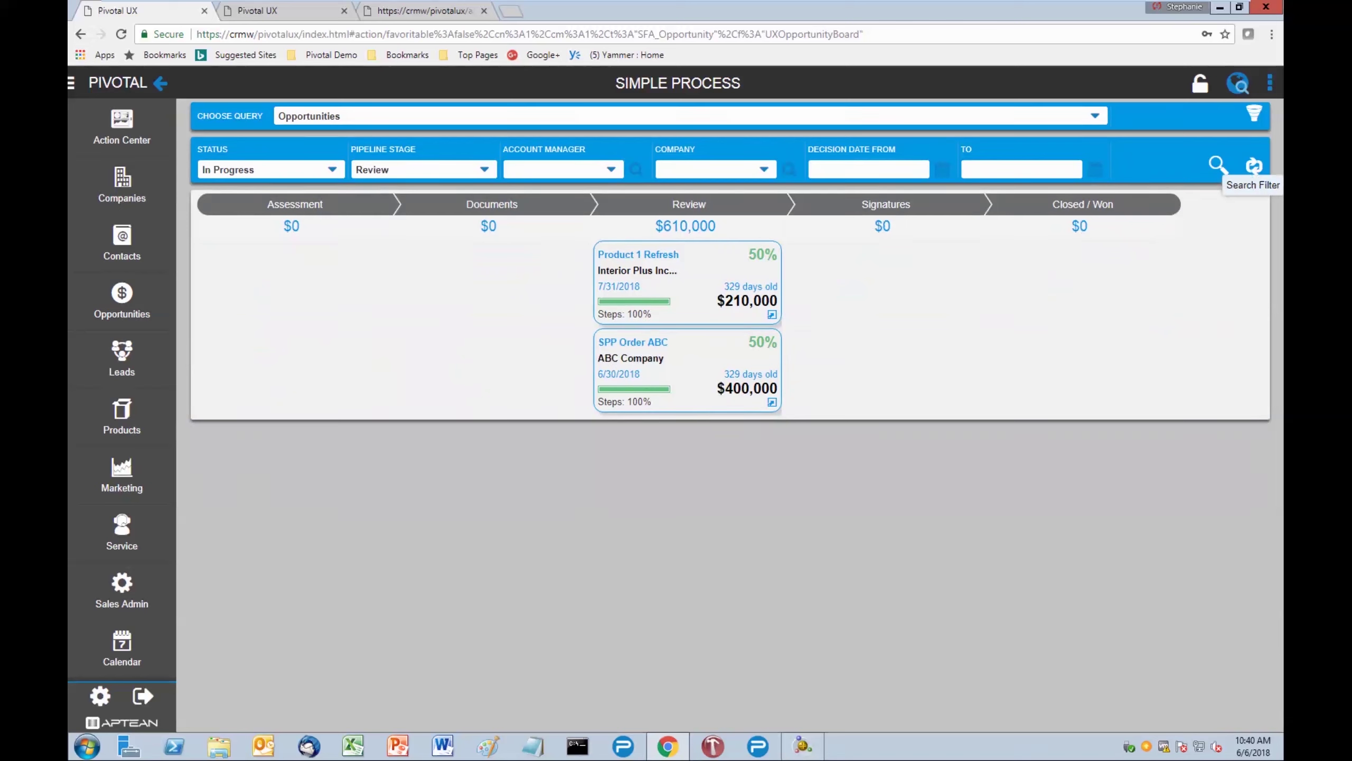
click(1254, 166)
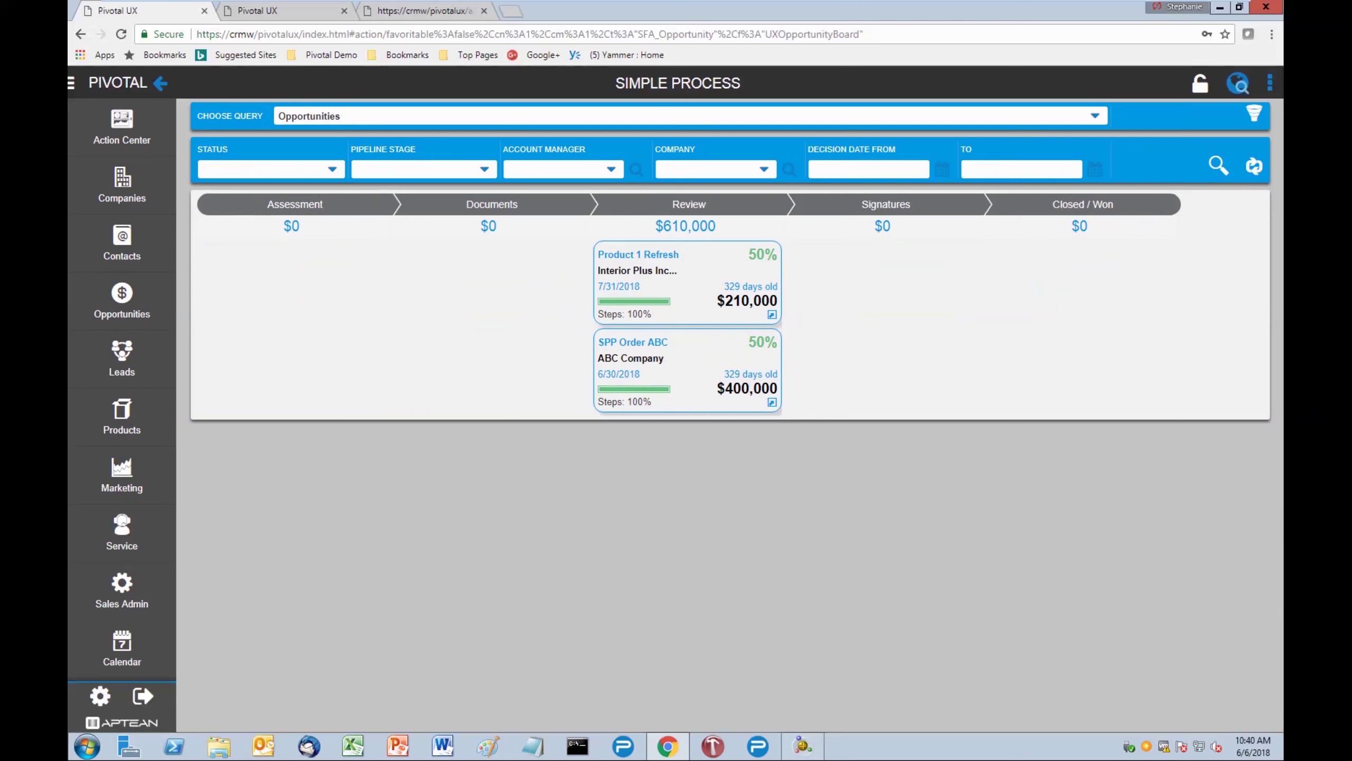
click(1218, 166)
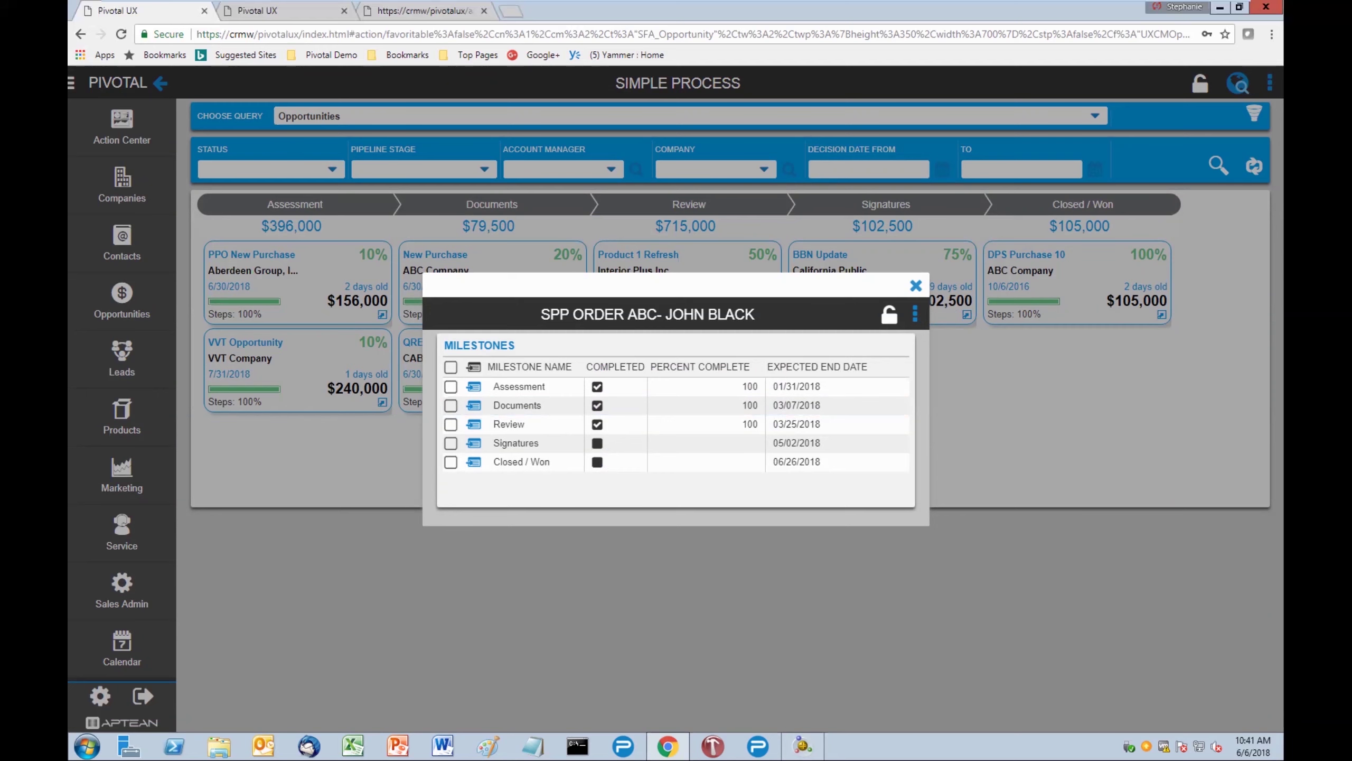
Close the milestones of SPP Order ABC, open the opportunity, and review its Summary, Quotes and Overview pages.
click(916, 286)
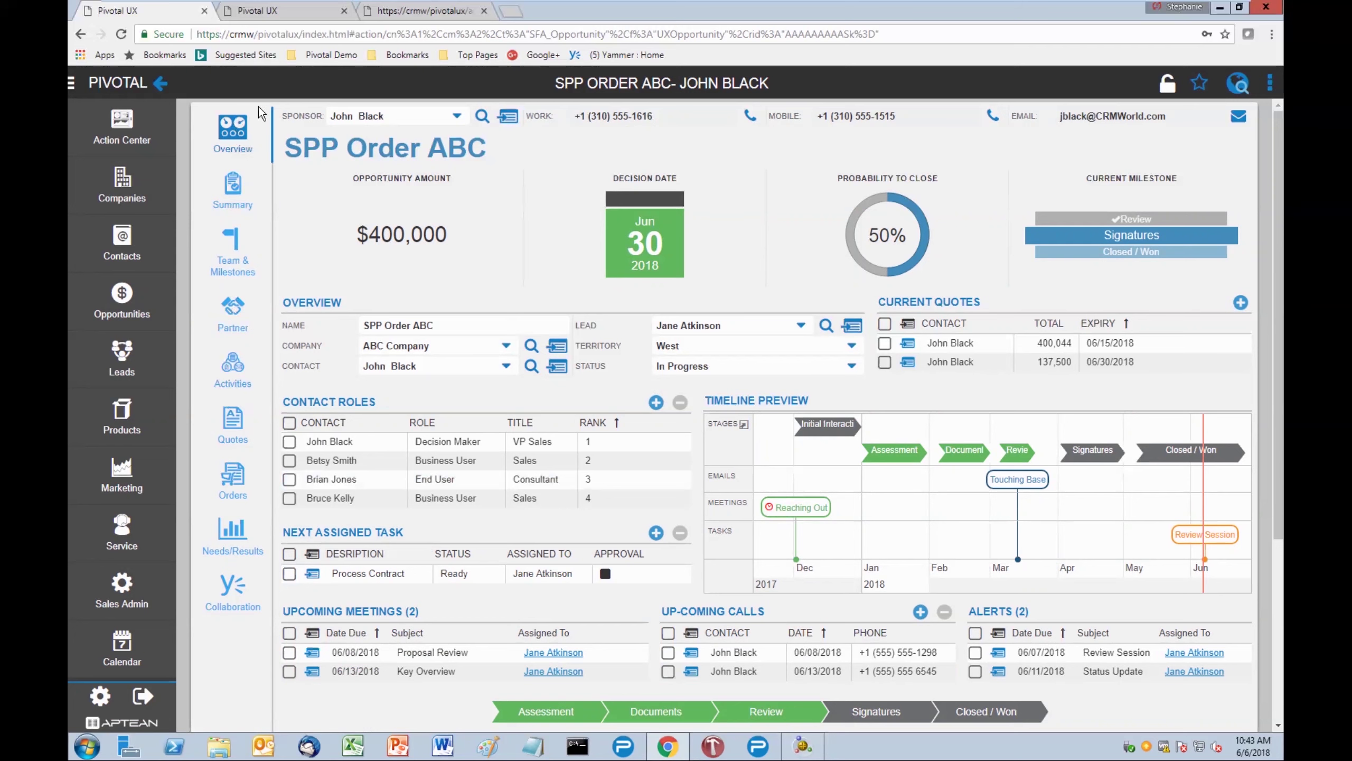
click(234, 192)
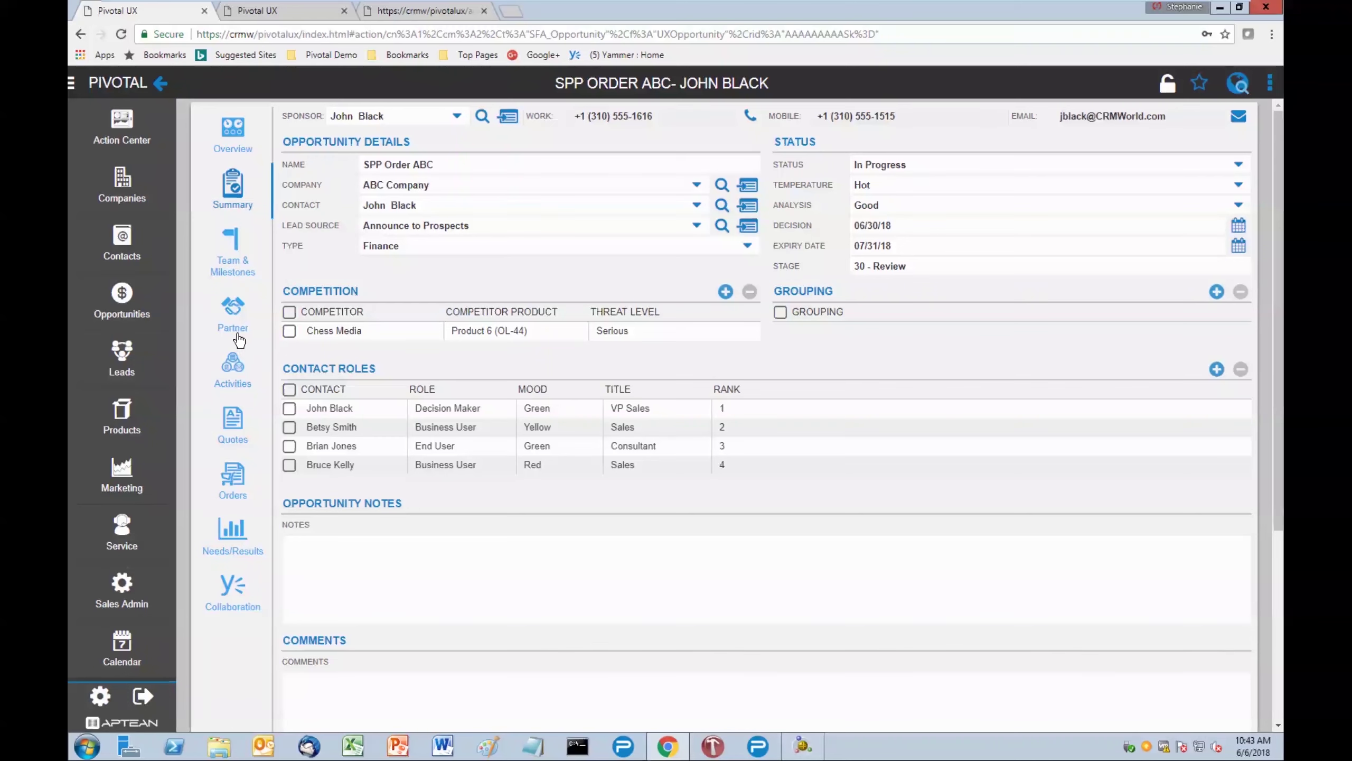
click(235, 425)
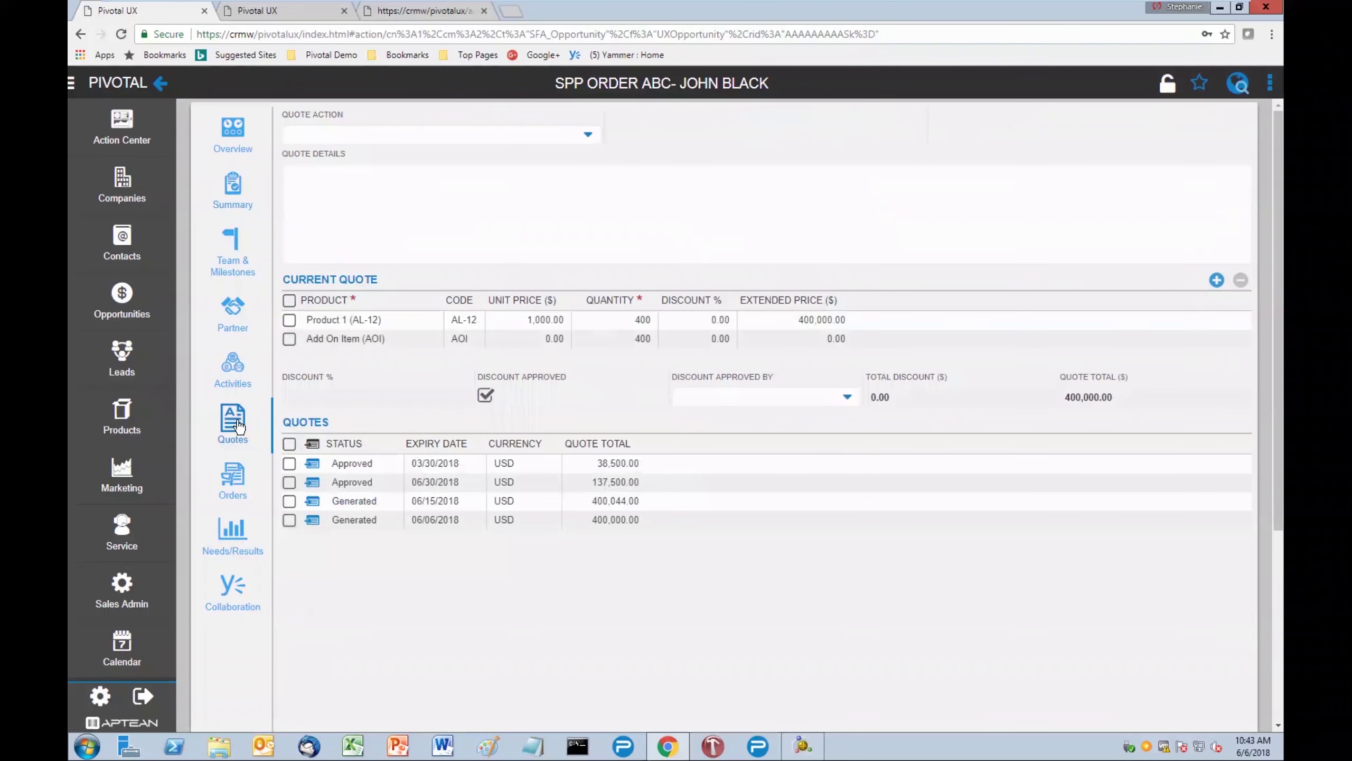
click(236, 128)
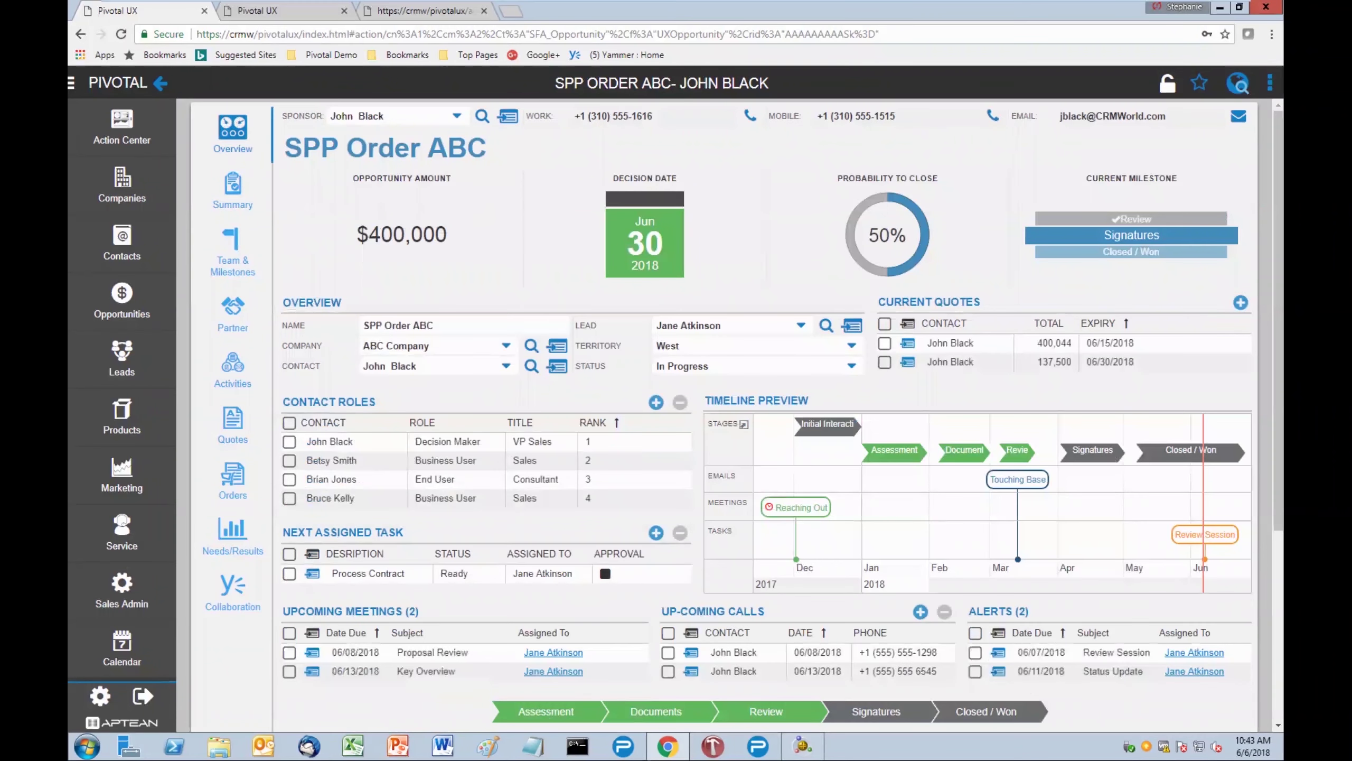
Open the full timeline of the SPP Order ABC opportunity, read the Touching Base email from March, and close it.
click(755, 401)
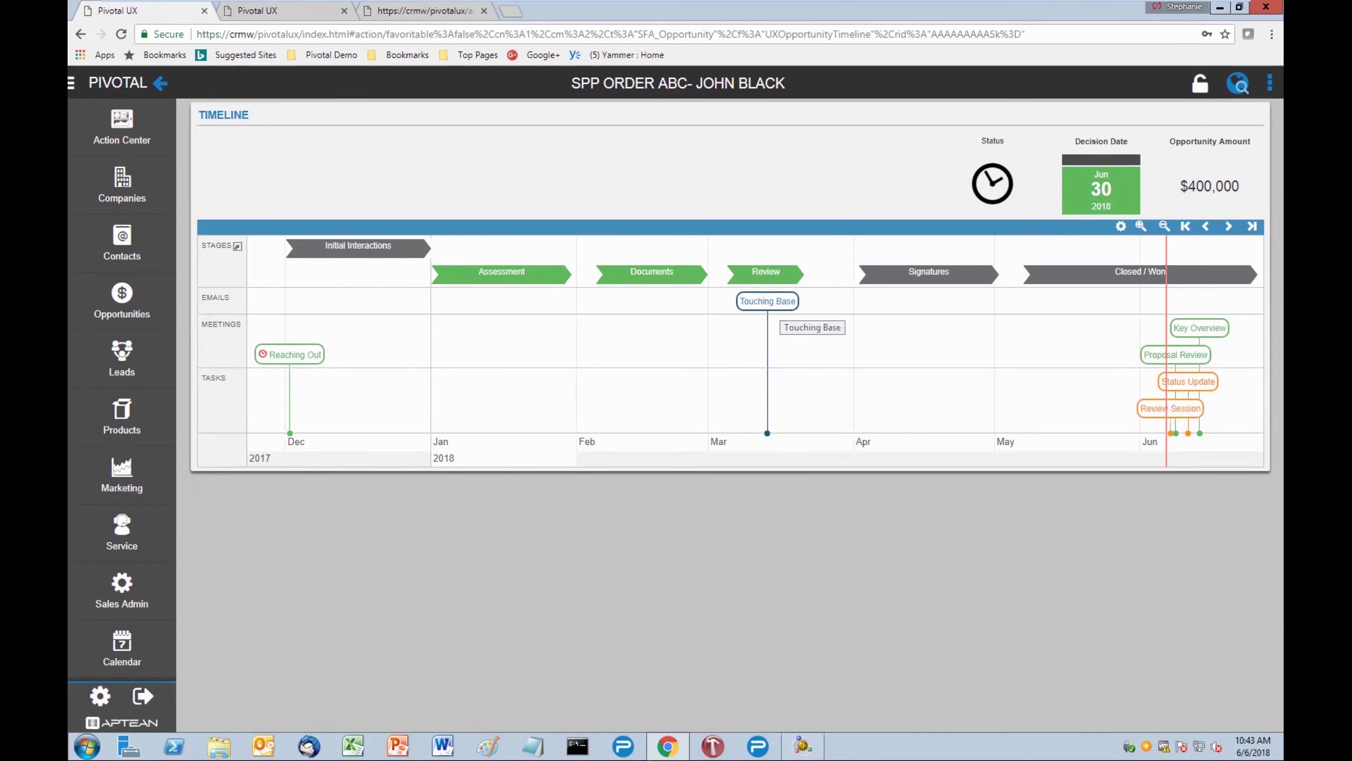
click(767, 301)
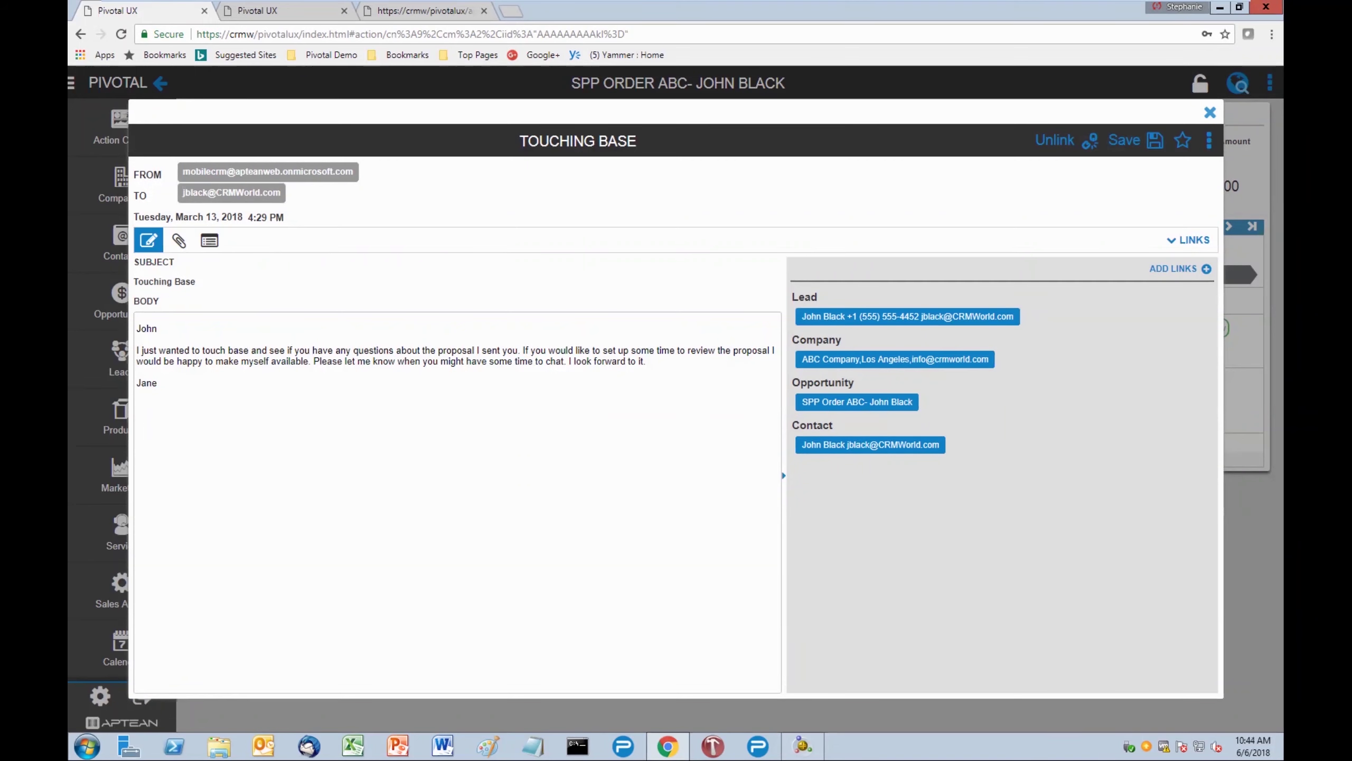
click(1210, 112)
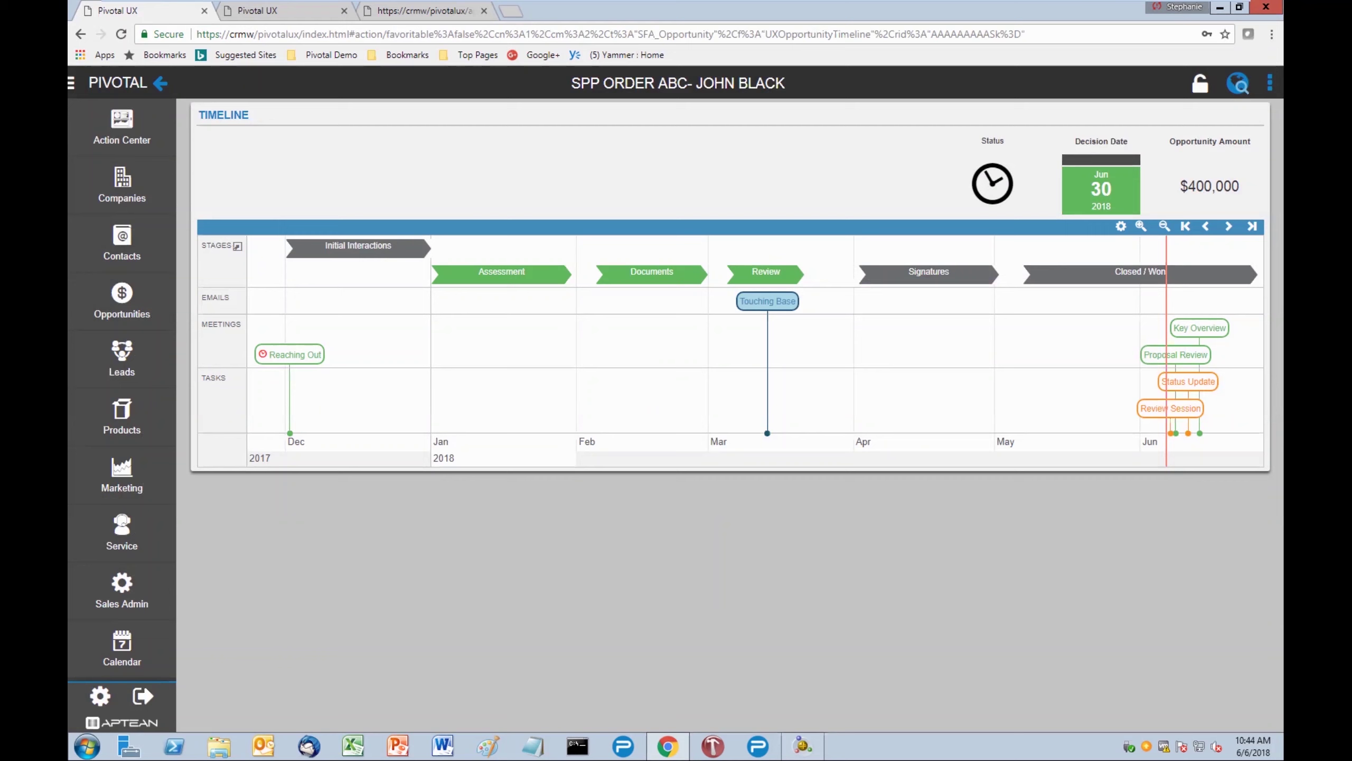
Open the BAC Company lead from the Rated Leads list and preview its Reaching Out email activity.
click(123, 362)
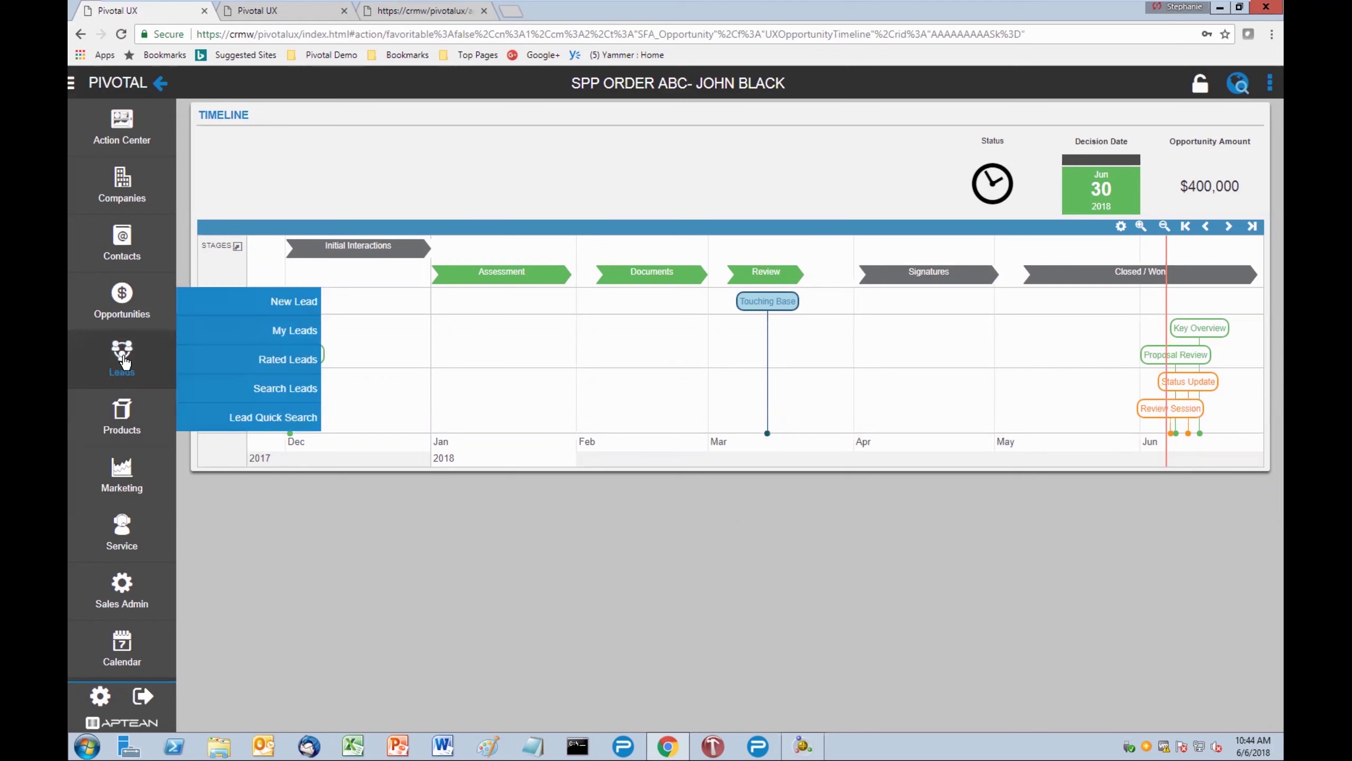
click(299, 366)
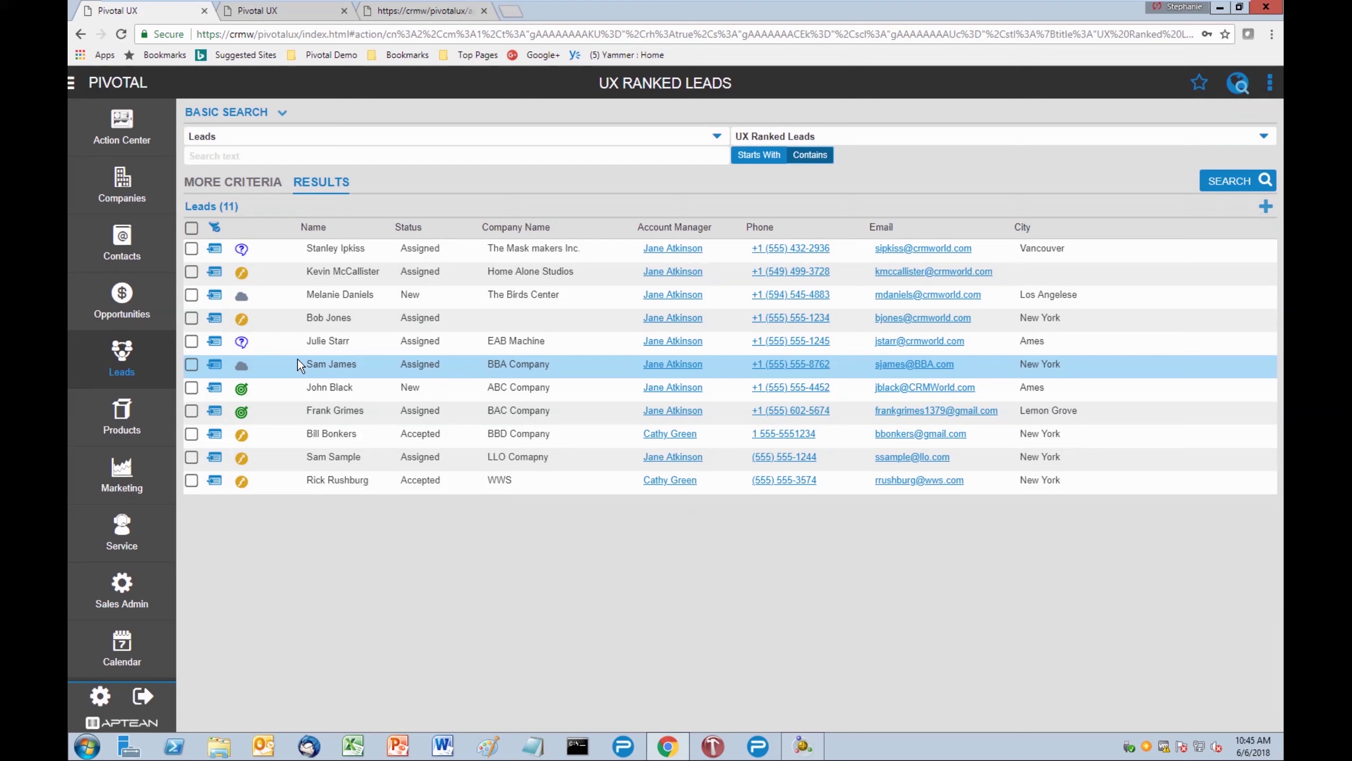
click(212, 410)
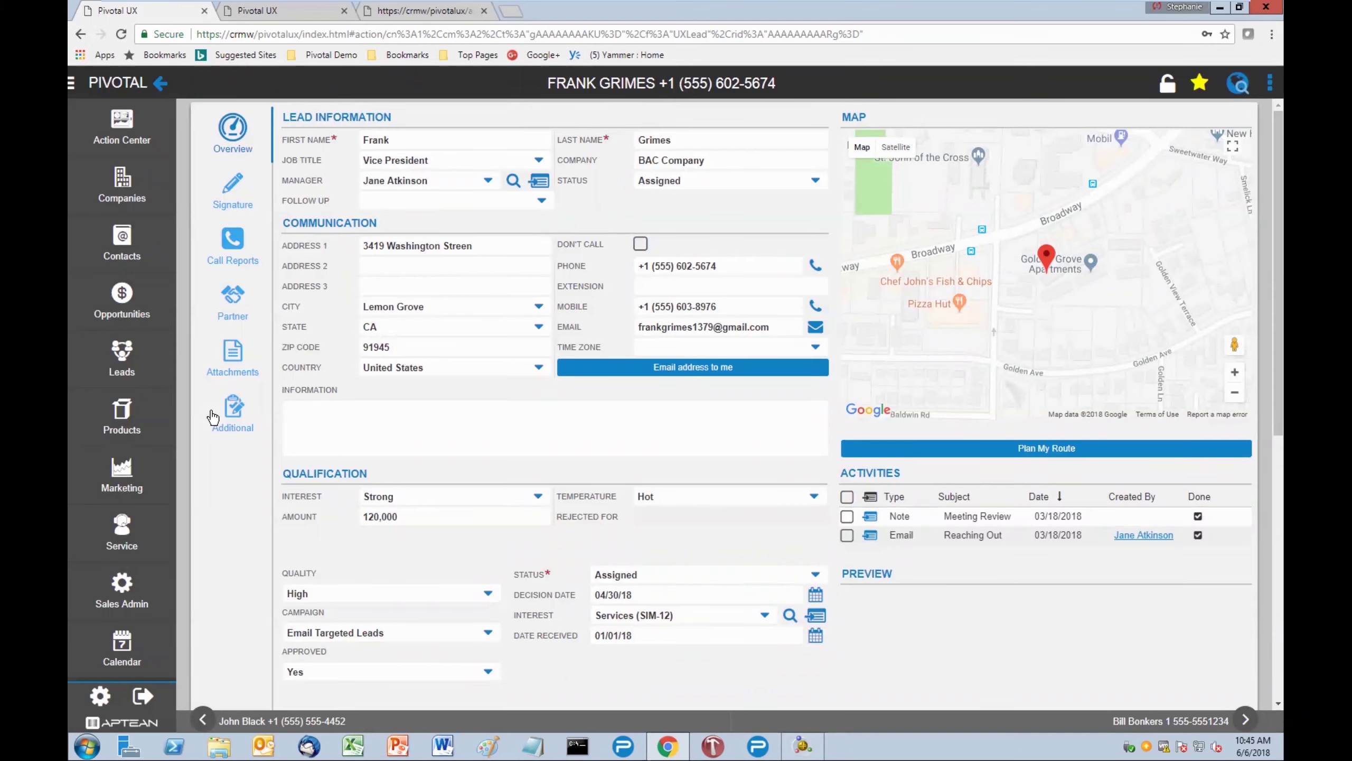
click(973, 535)
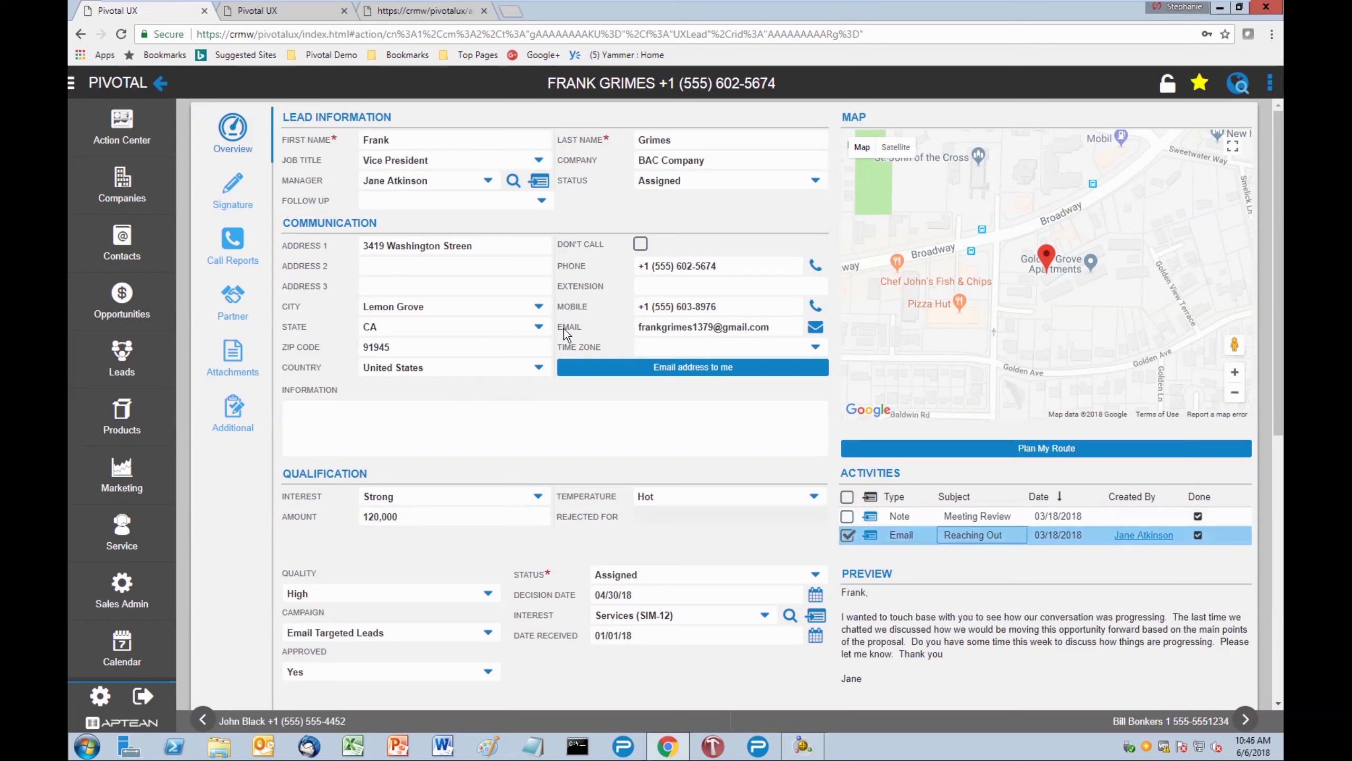
Draw and accept a handwritten signature on the BAC Company lead's Signature page, and return to its Overview page.
click(232, 190)
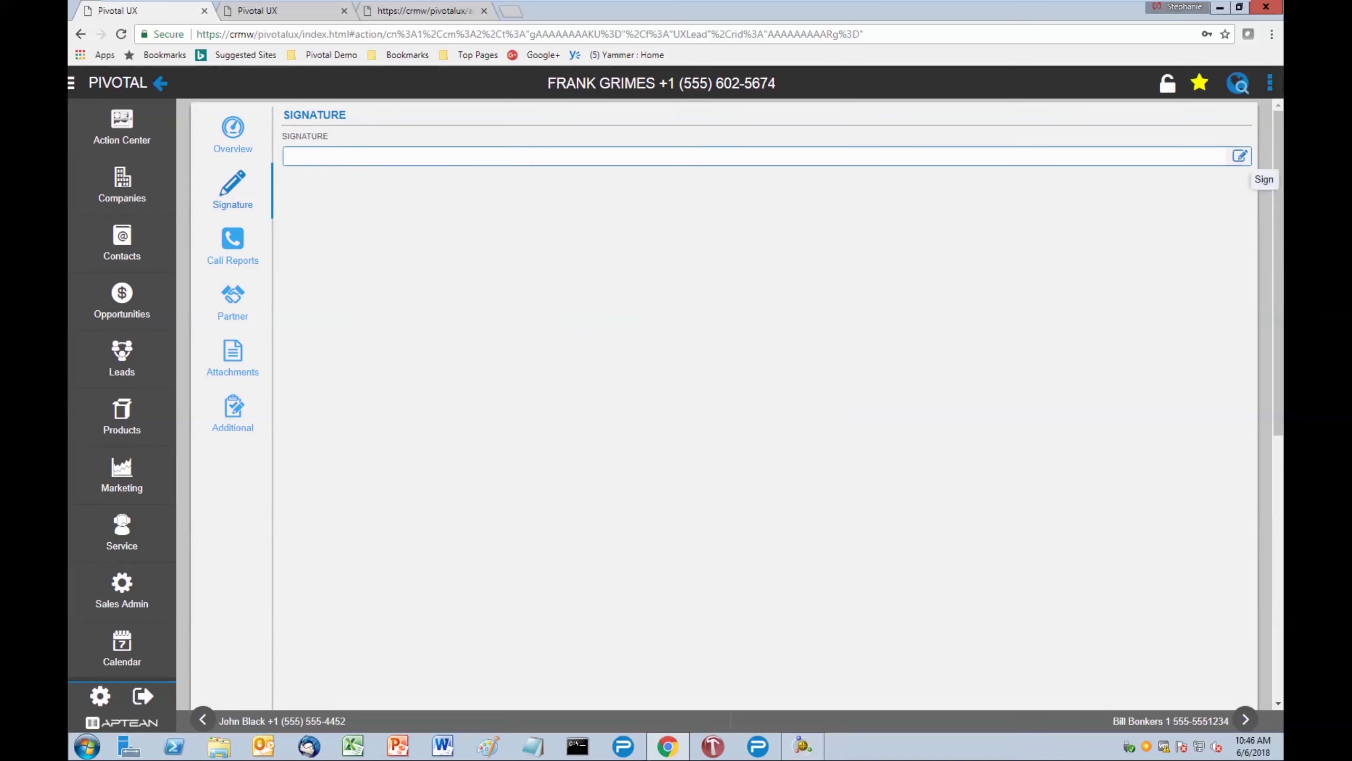
click(1240, 156)
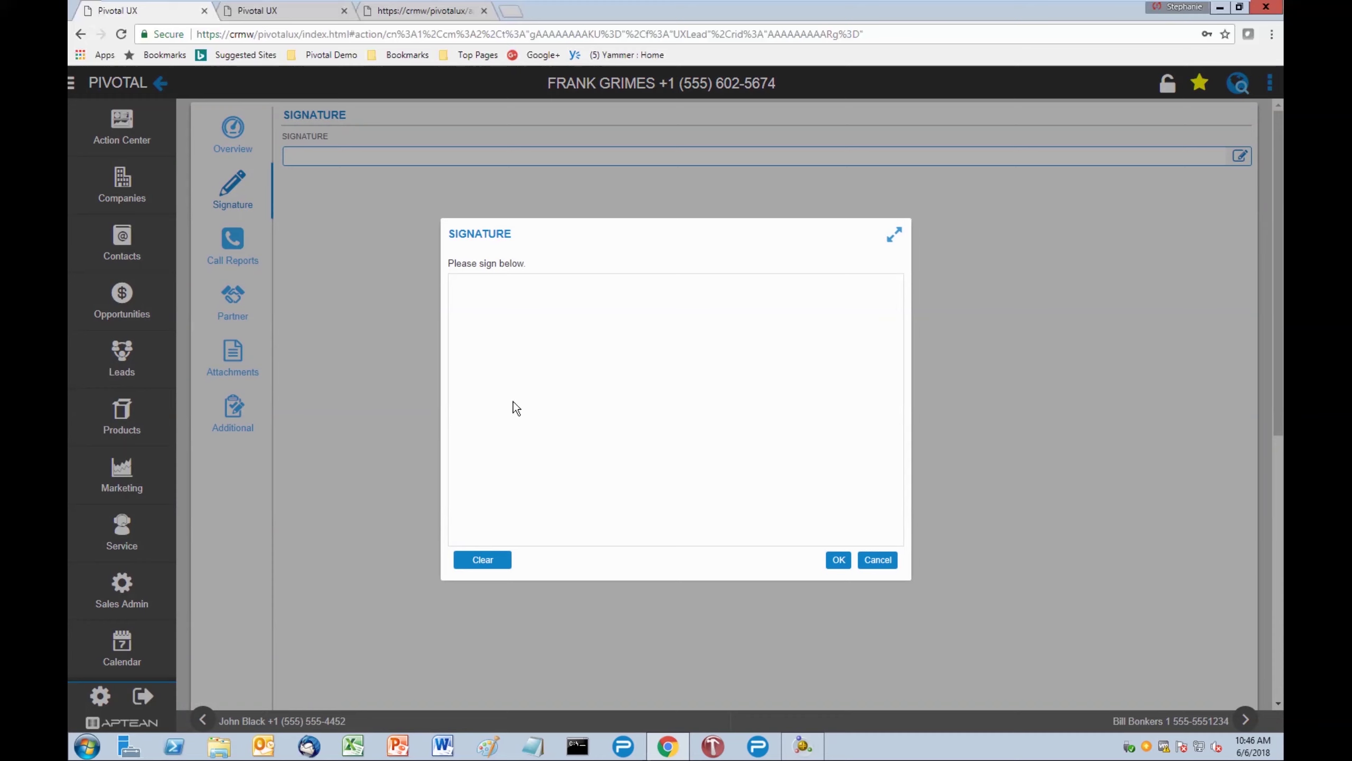
drag(505, 320, 554, 393)
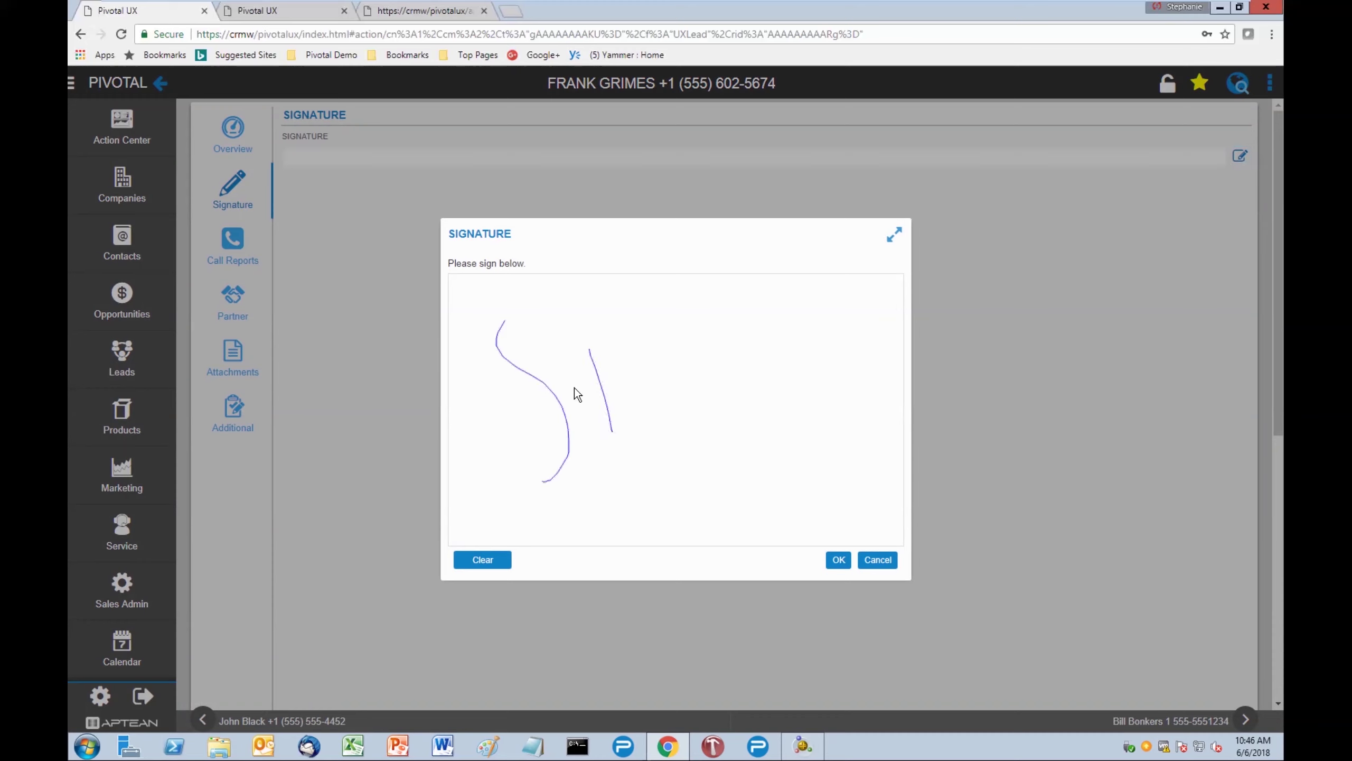
mouse_move(677, 426)
mouse_down()
mouse_move(656, 414)
mouse_move(657, 389)
mouse_move(741, 452)
mouse_move(715, 351)
mouse_move(711, 384)
mouse_up()
mouse_move(736, 286)
mouse_down()
mouse_move(770, 380)
mouse_move(854, 408)
mouse_up()
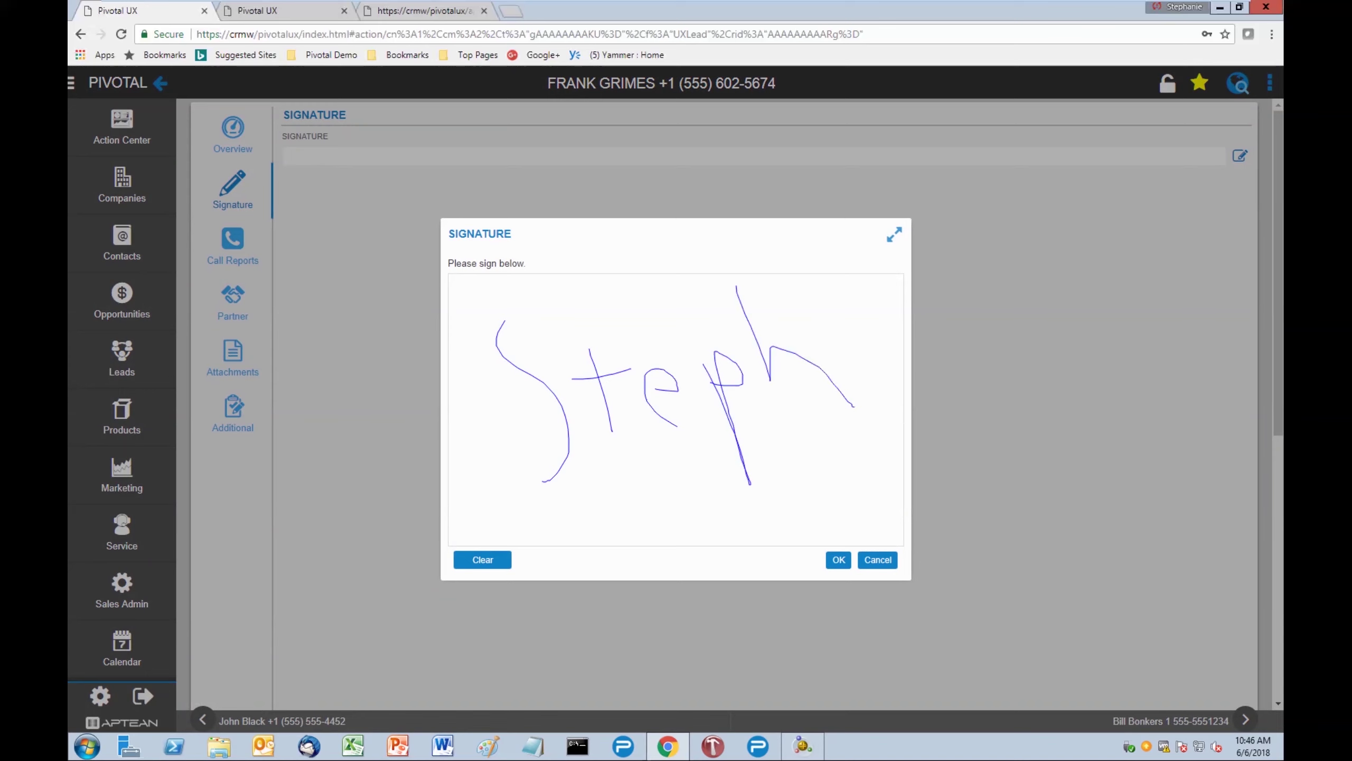
click(839, 559)
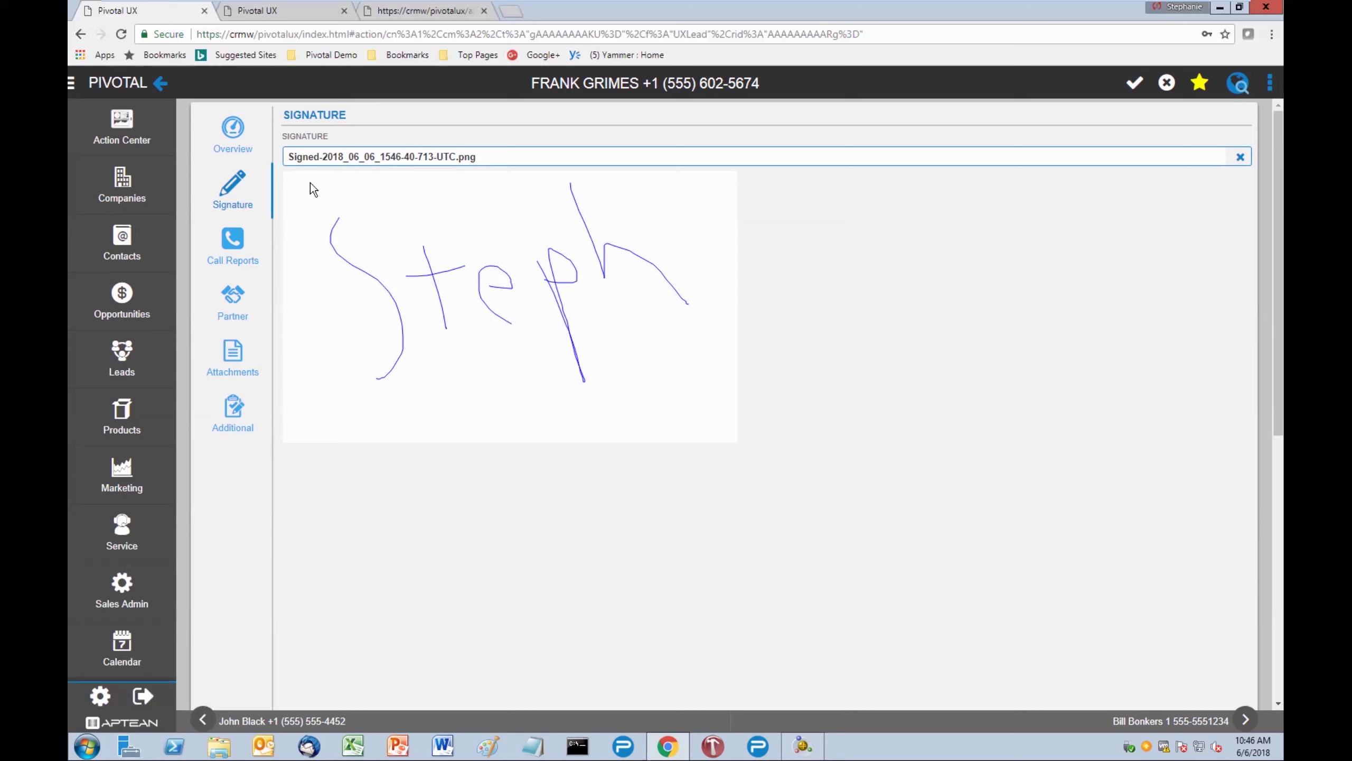
click(234, 135)
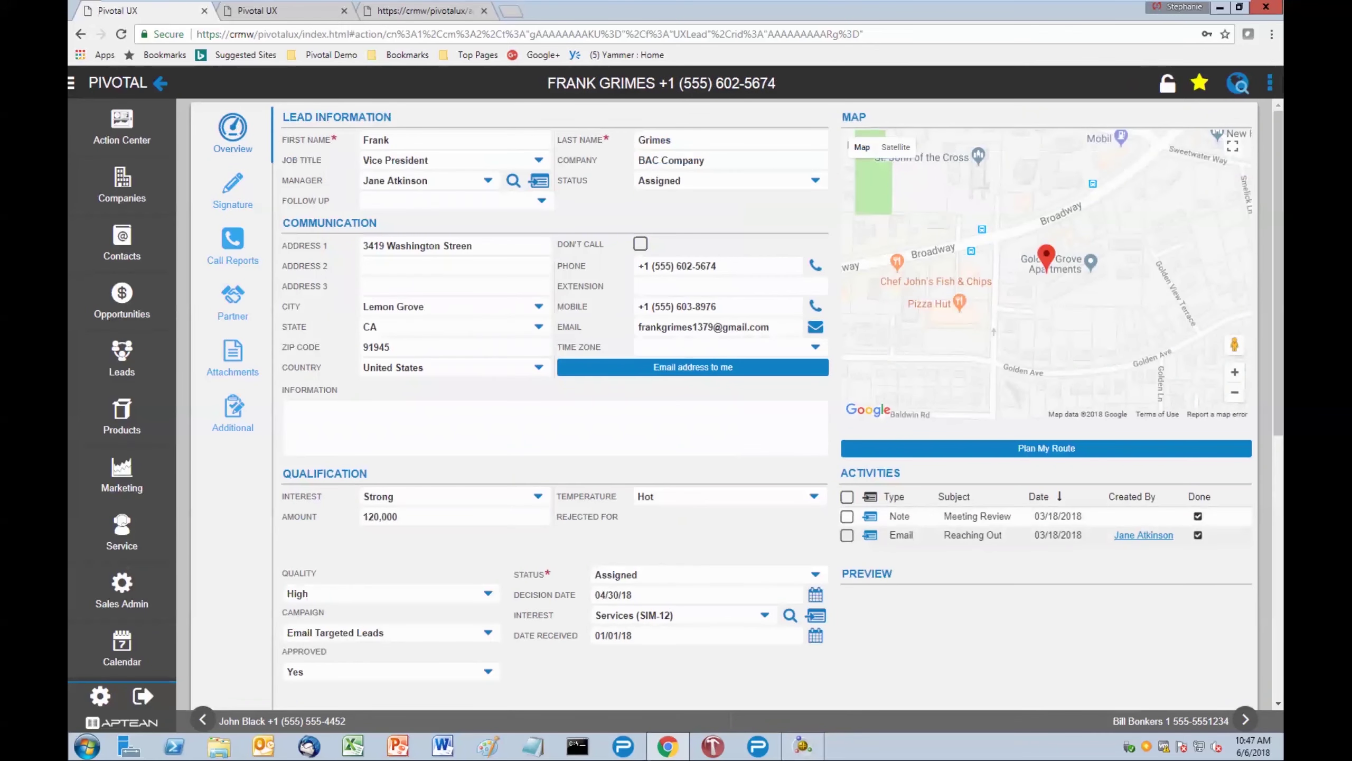
Open the LLO Comapny lead from the Rated Leads list and display its available form actions and activities.
click(123, 360)
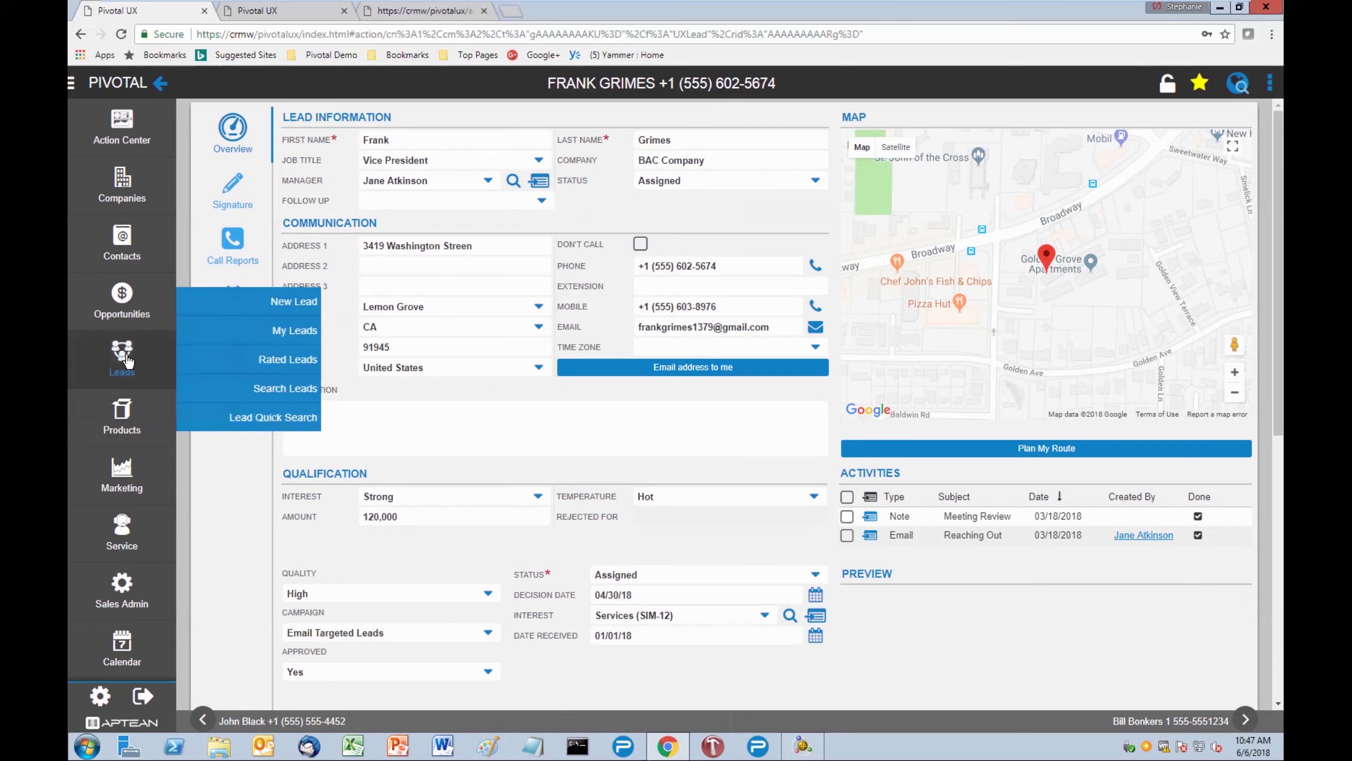
click(275, 361)
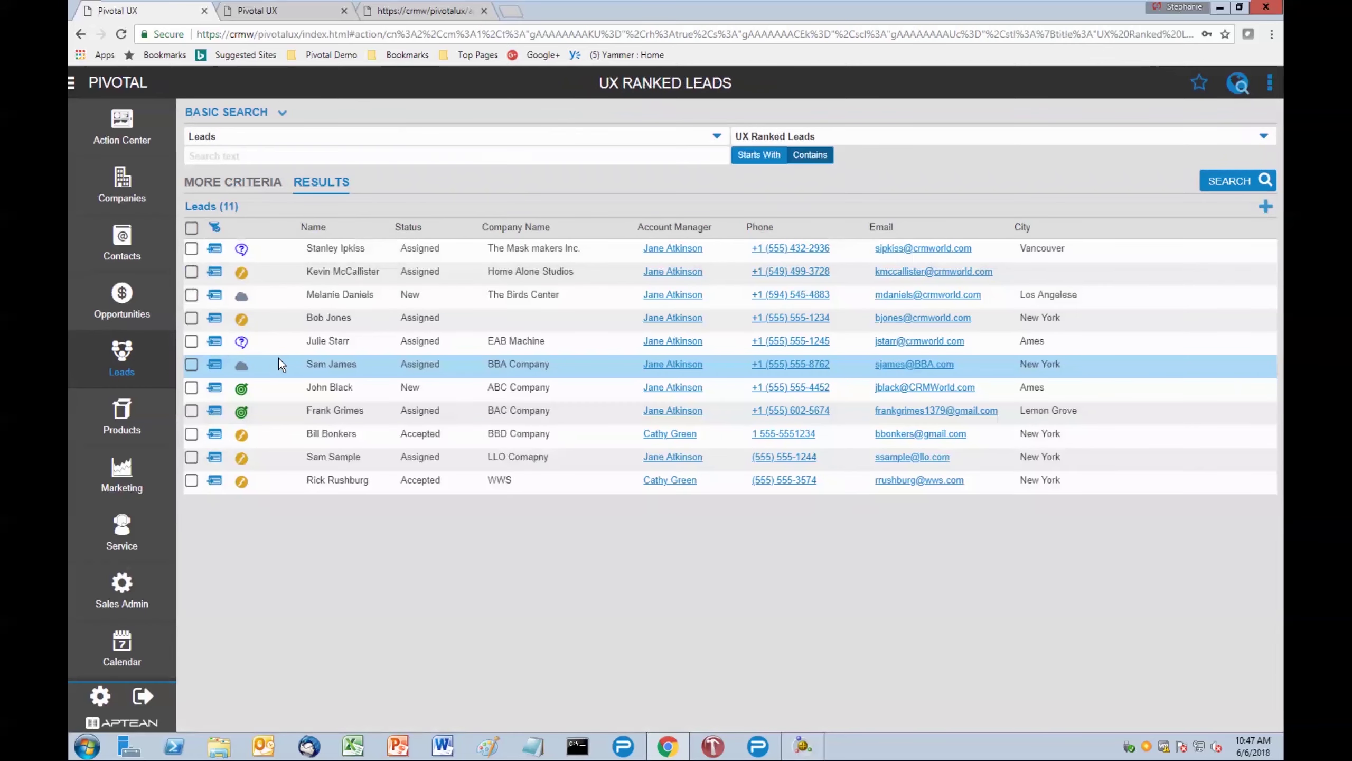
click(213, 456)
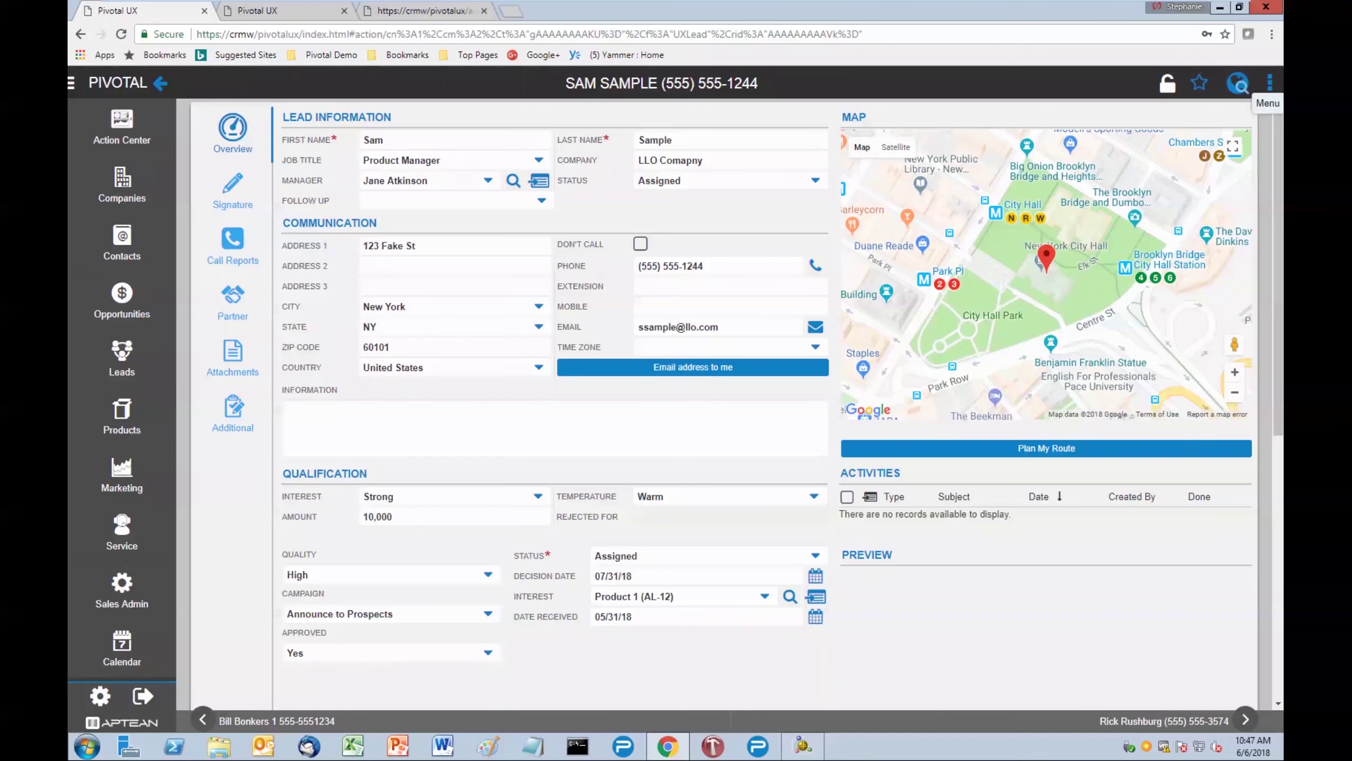
click(1269, 82)
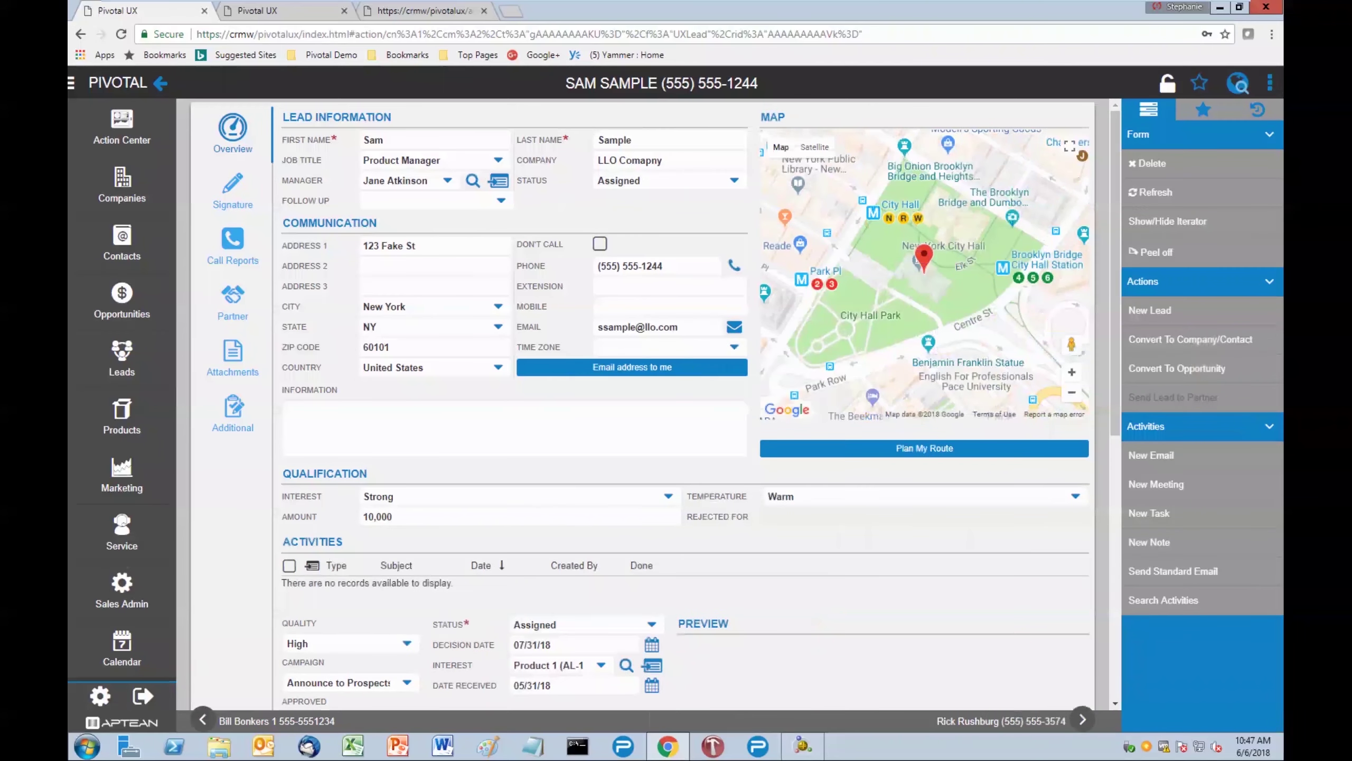
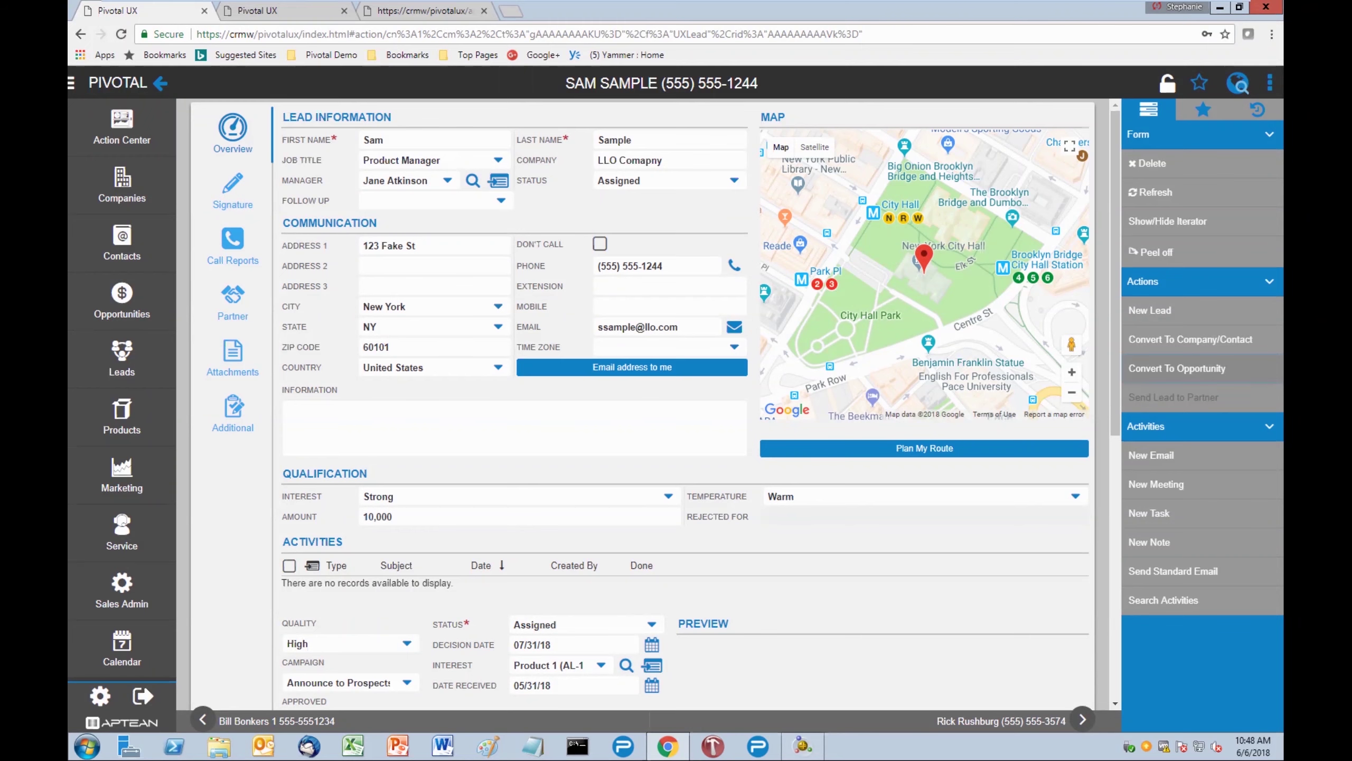
Convert the LLO Comapny lead to an opportunity, name it Sample OPP, and save it.
click(1176, 368)
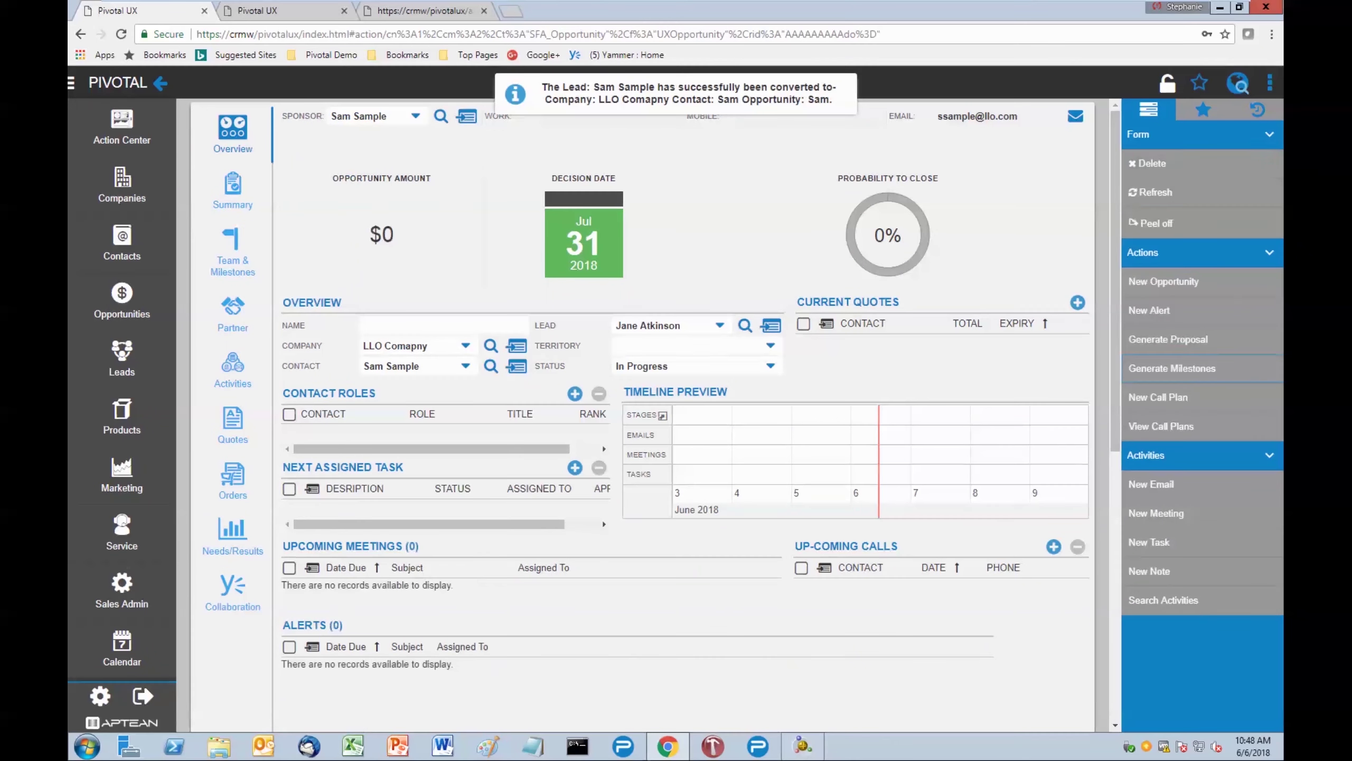
click(358, 324)
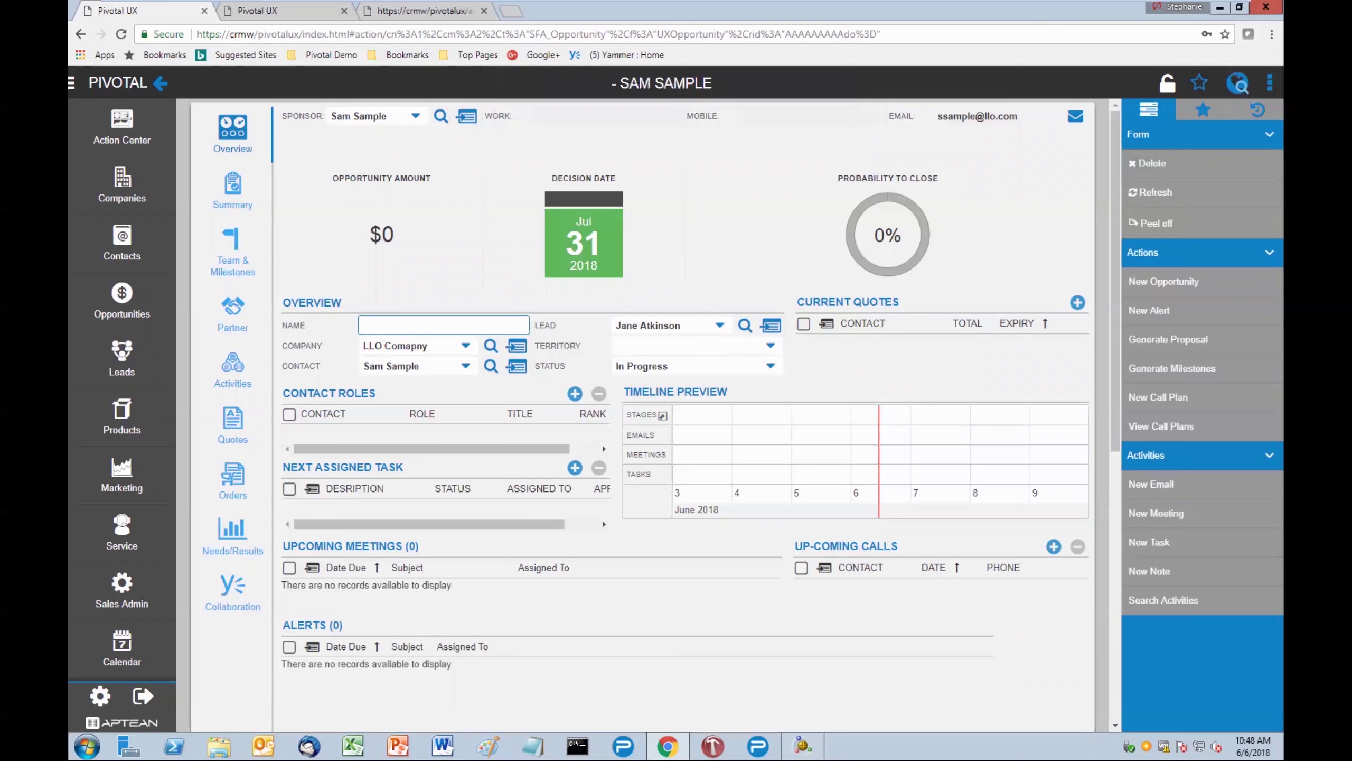
text(Sample)
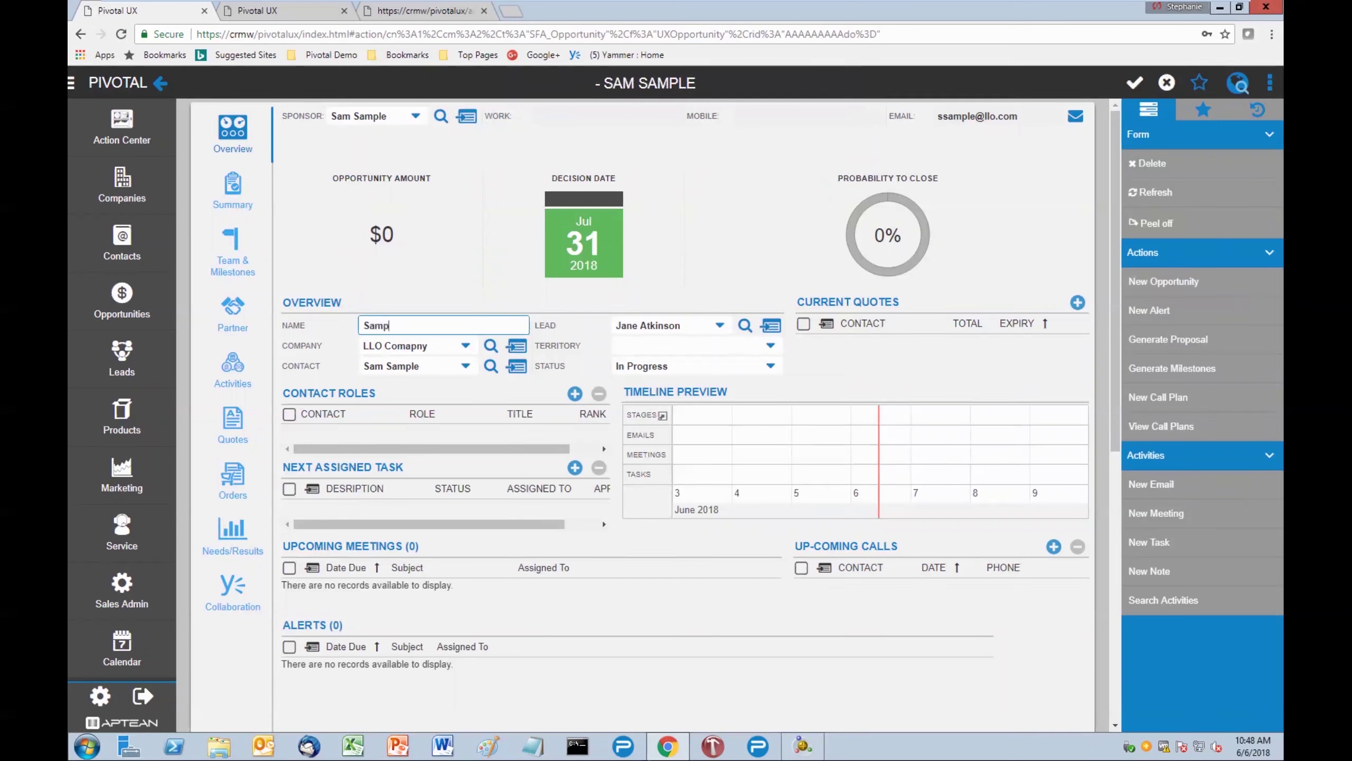
text( OPP)
click(1134, 83)
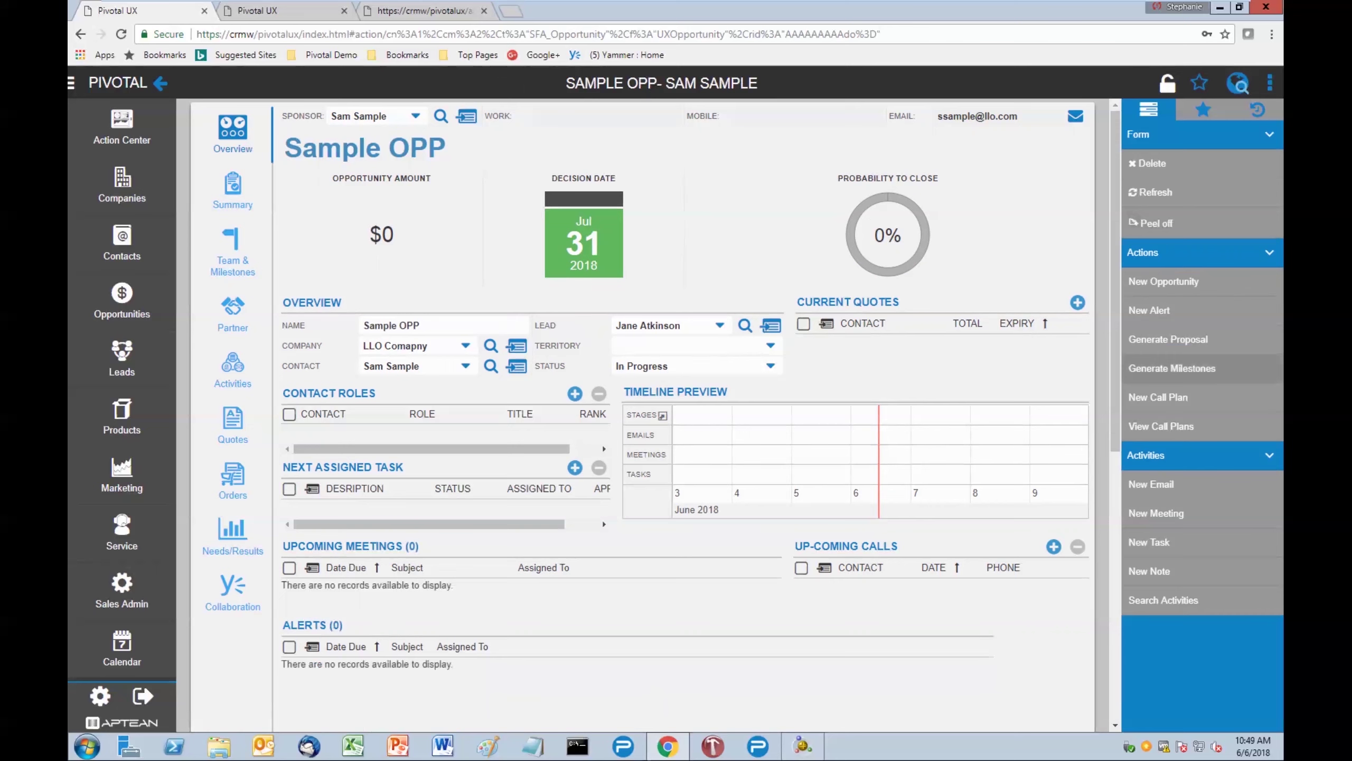
Generate milestones for the Sample OPP opportunity and review them on its Team & Milestones page.
click(1171, 367)
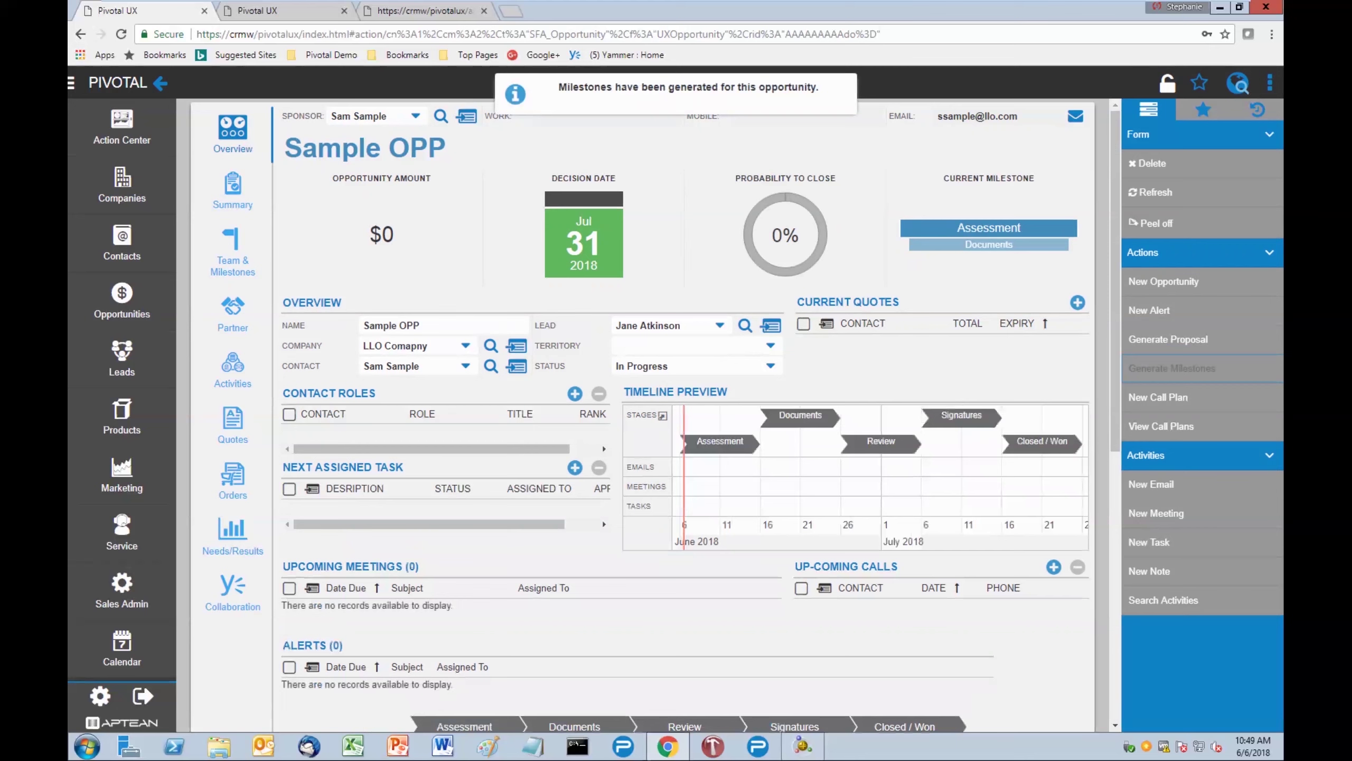
click(232, 245)
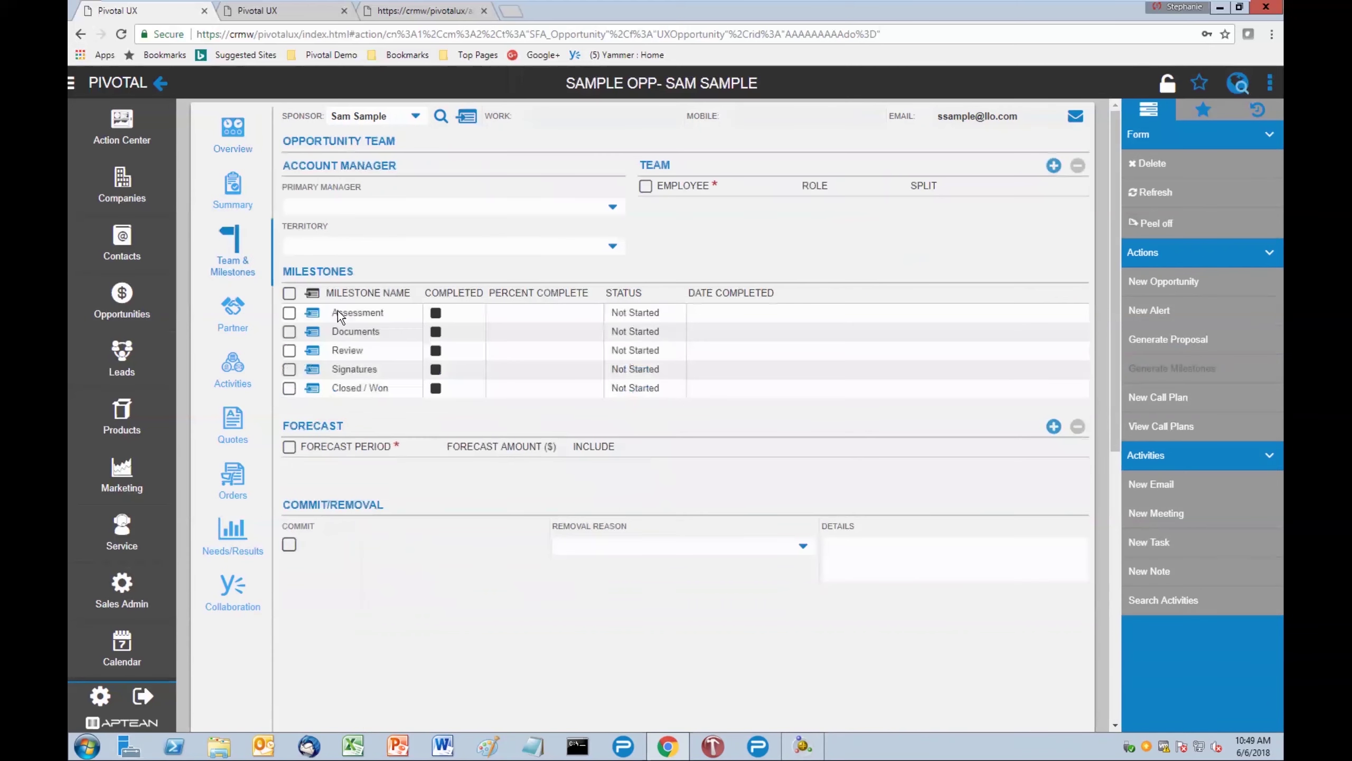
click(374, 314)
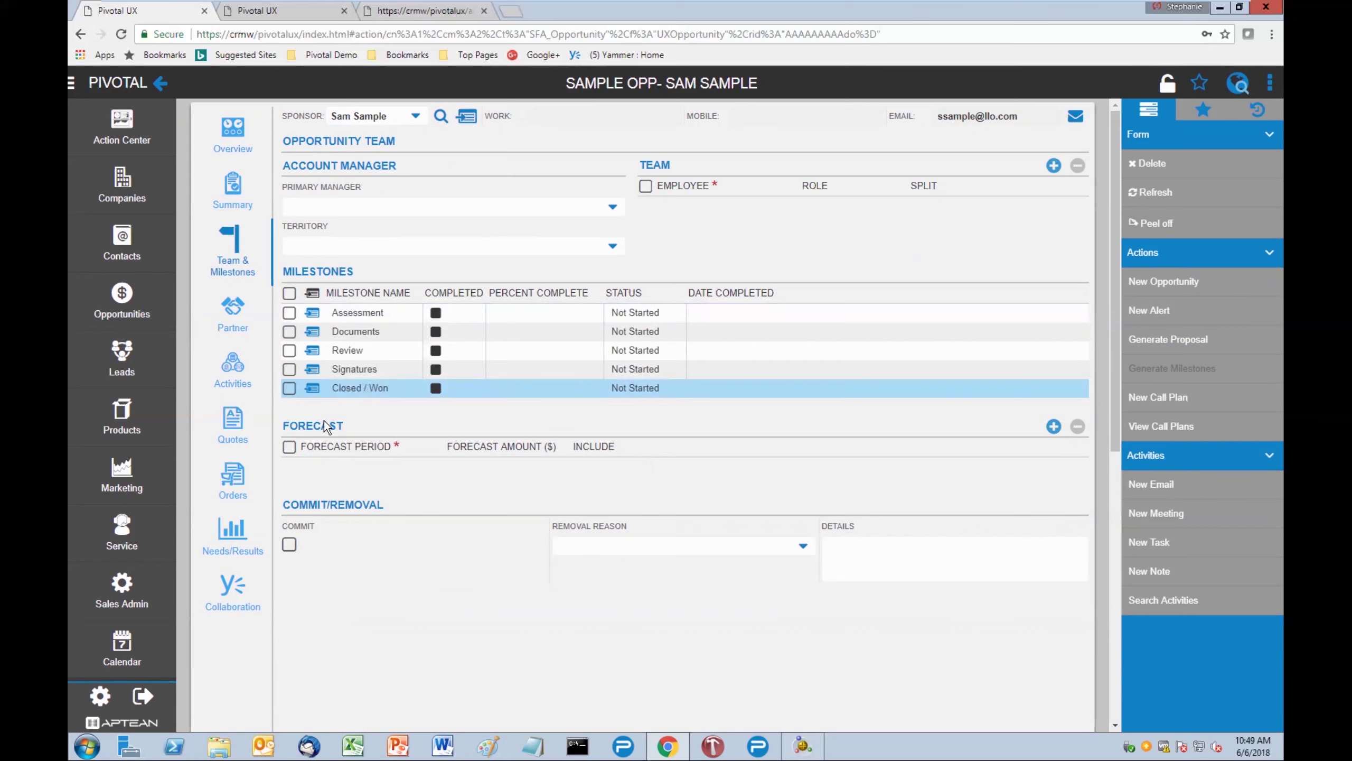
Set the quantity of Product 1 and Add On Item to 100 each in Sample OPP's current quote, and save.
click(241, 424)
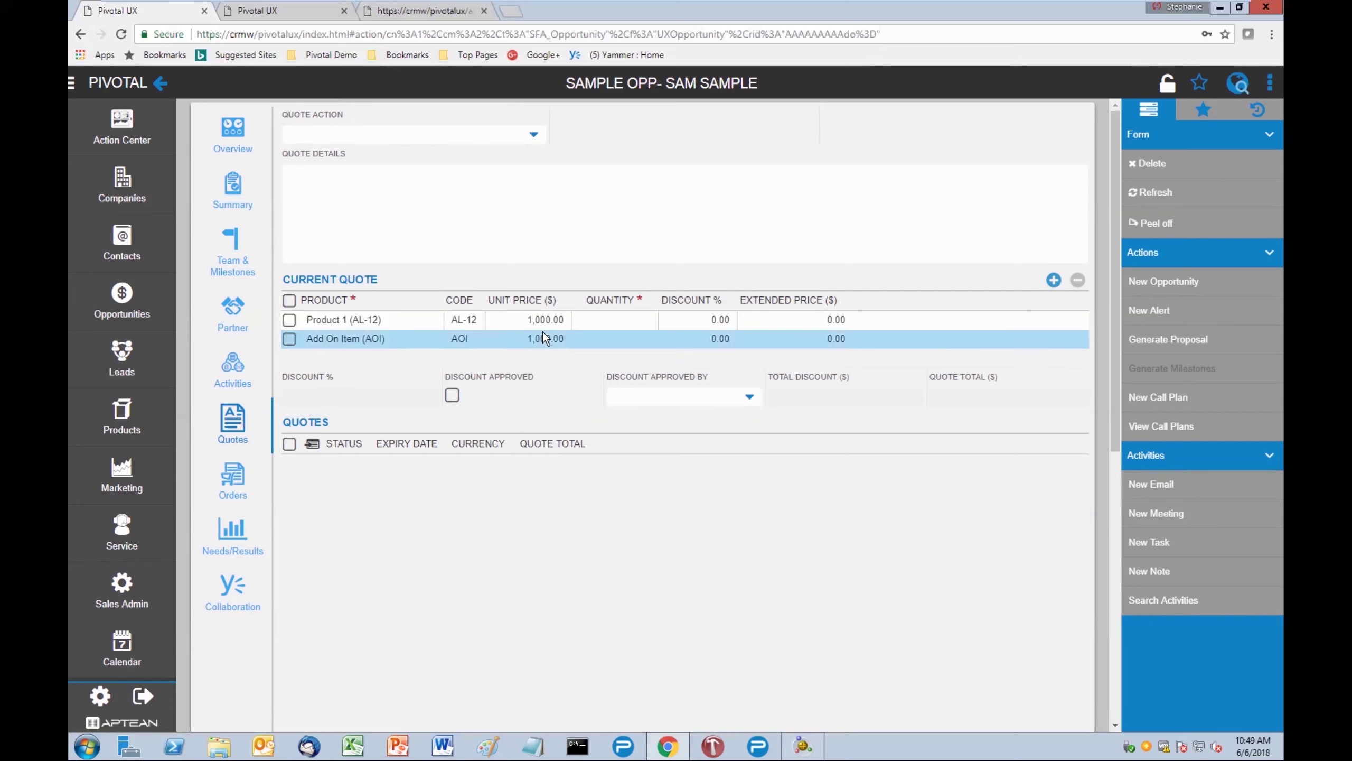
click(586, 323)
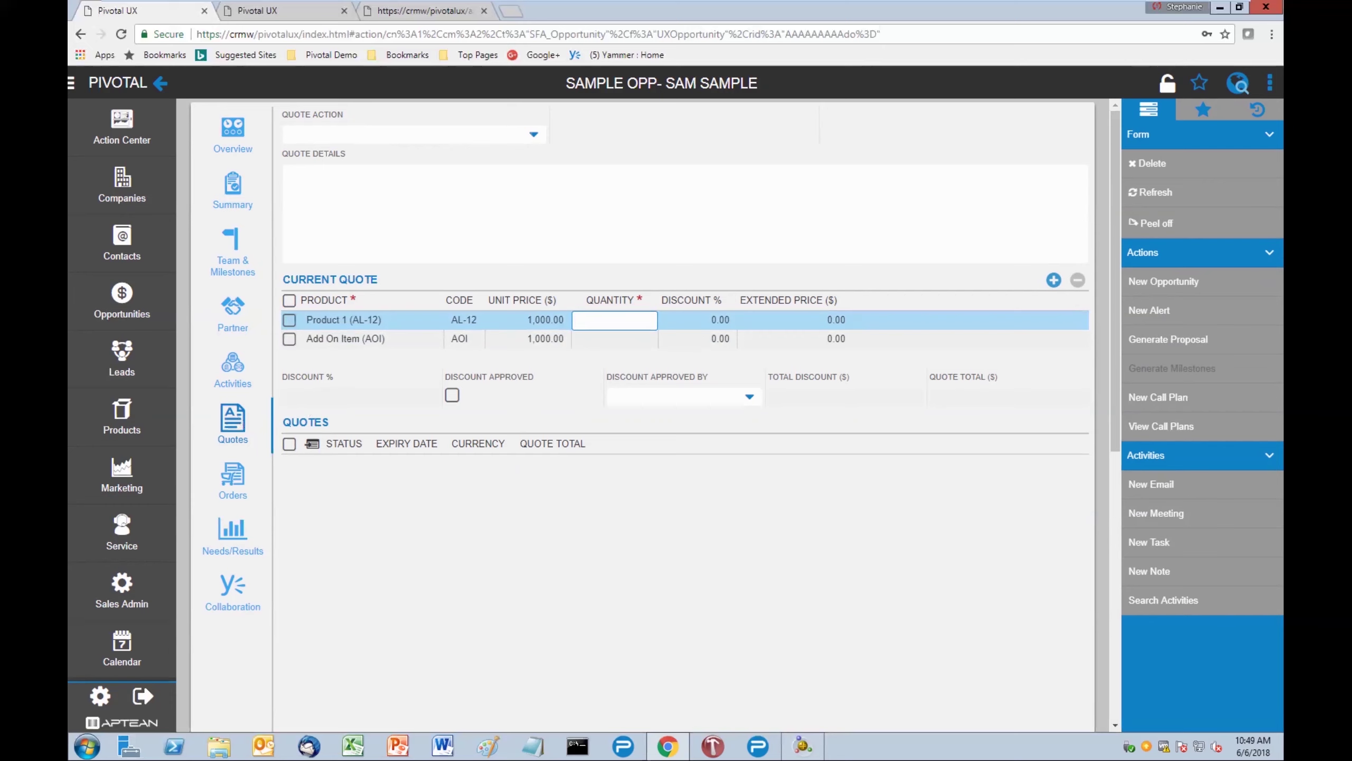
text(100)
click(611, 342)
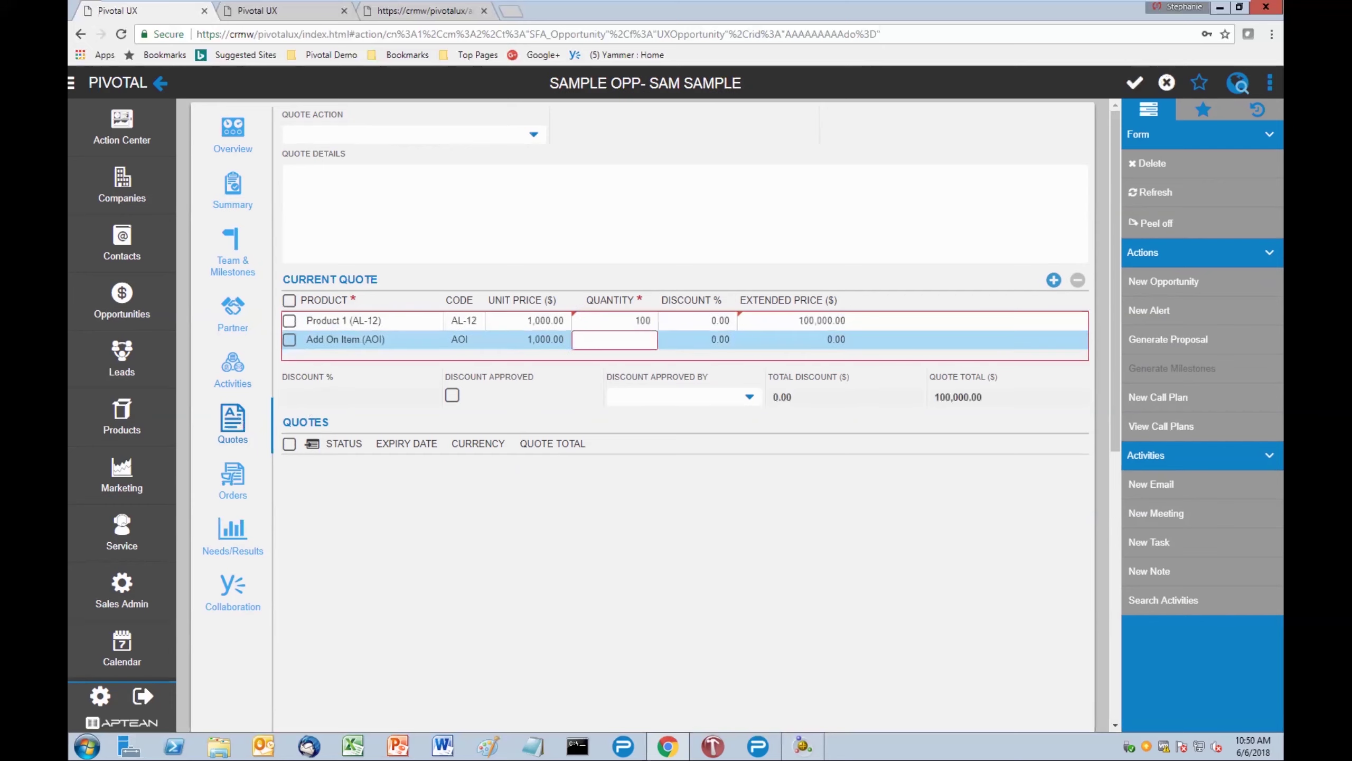
text(100)
click(288, 172)
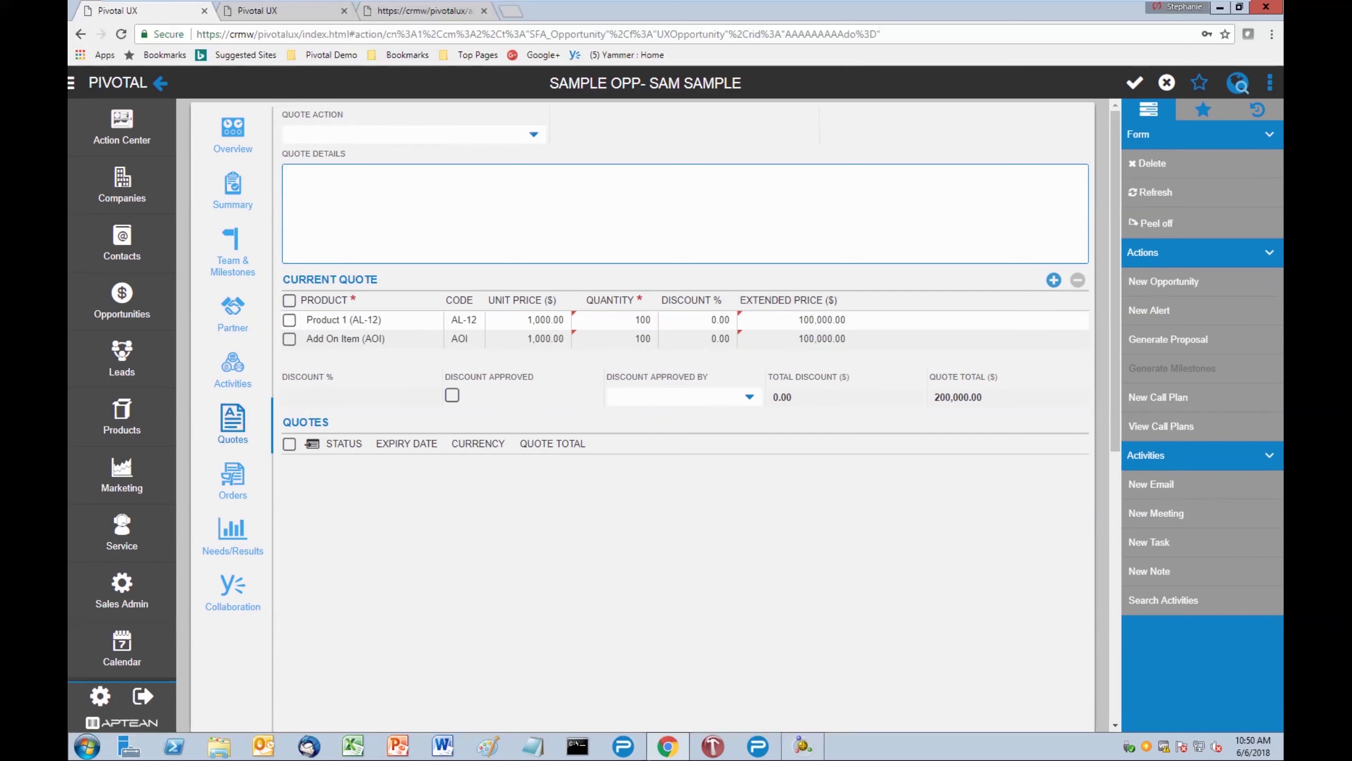
click(1135, 83)
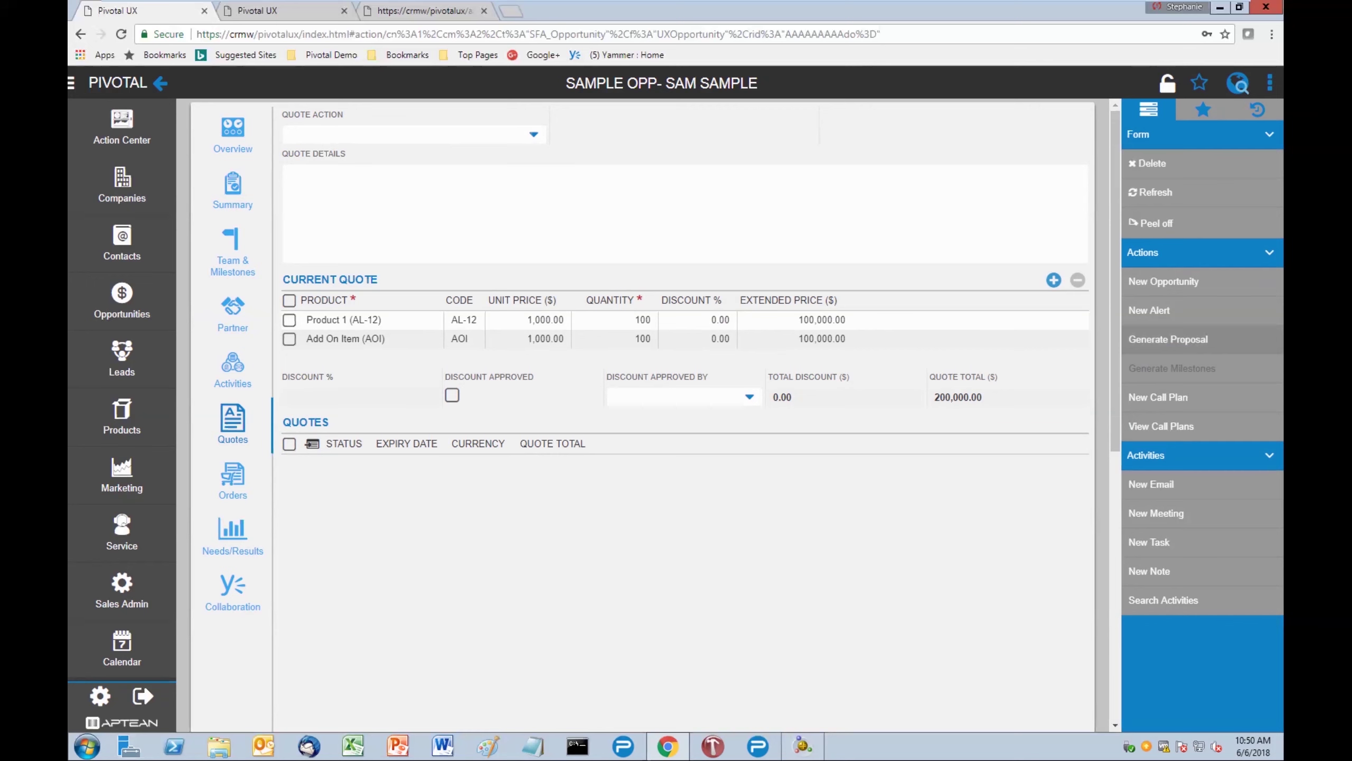
Generate the Sample OPP proposal, check its PDF attachment, and email it to the contact with subject "Quote" and body "Send Quote".
click(1168, 339)
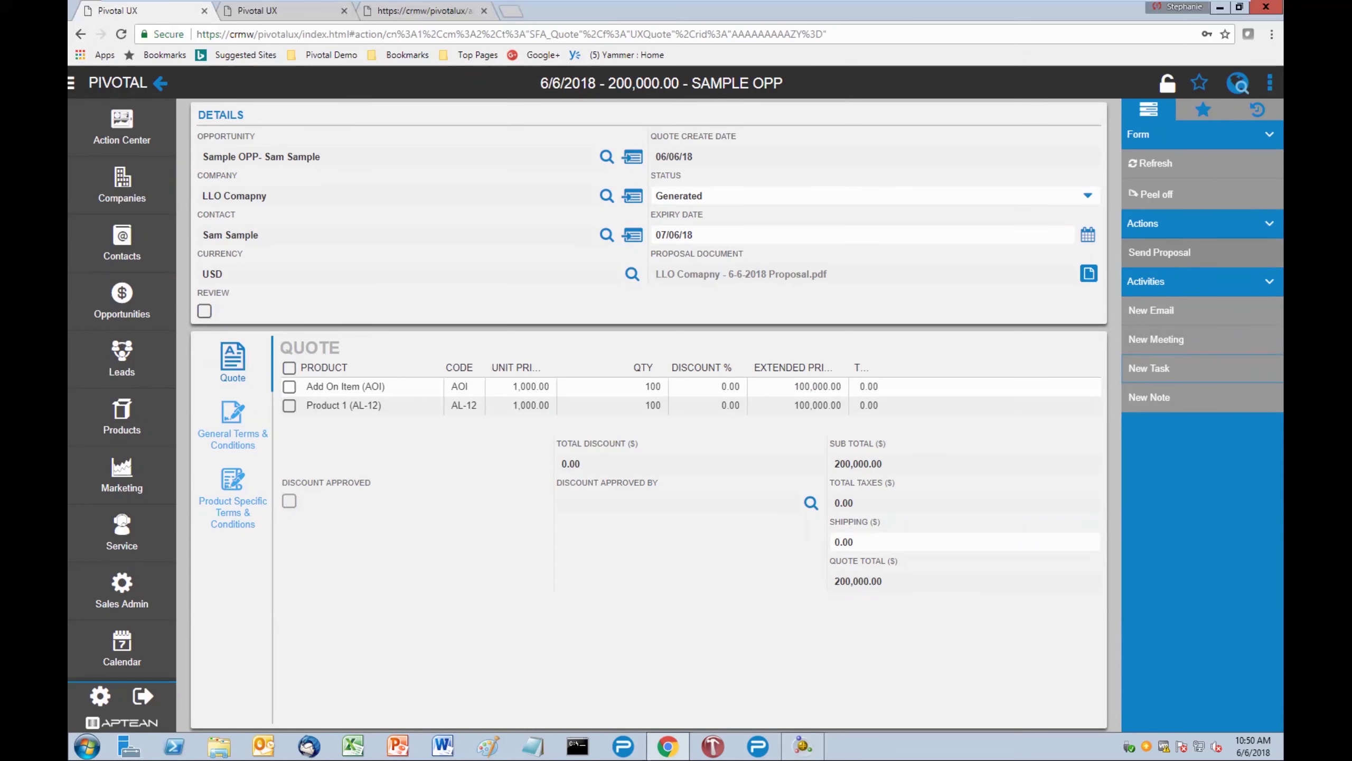
click(1160, 252)
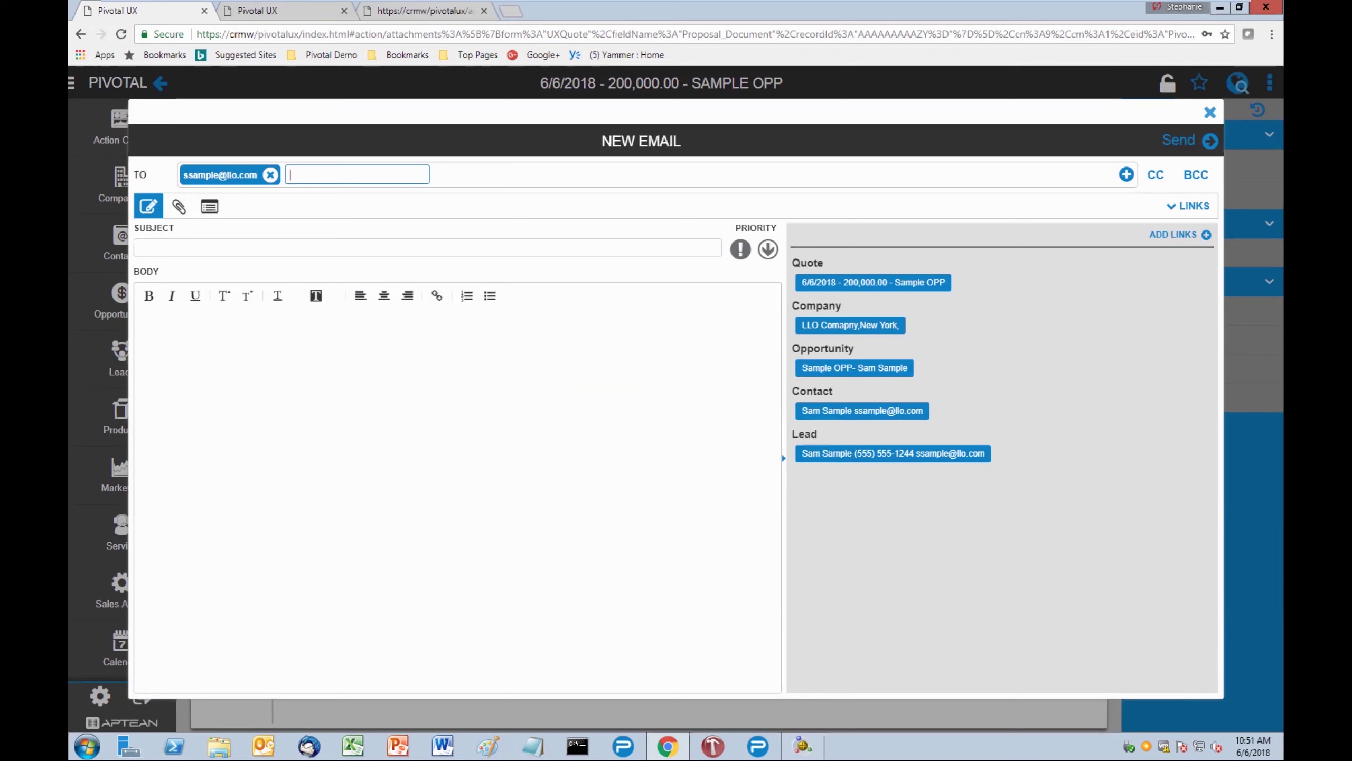
click(179, 205)
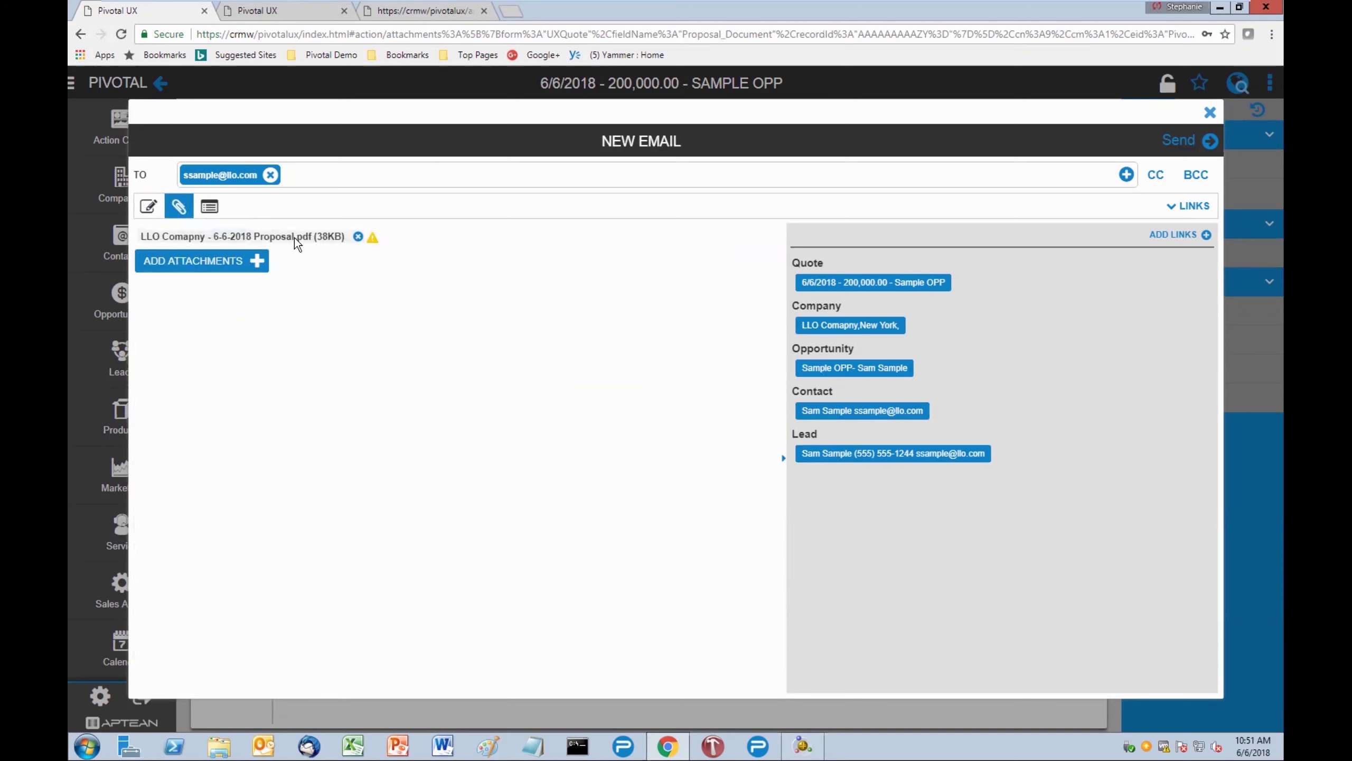
click(150, 209)
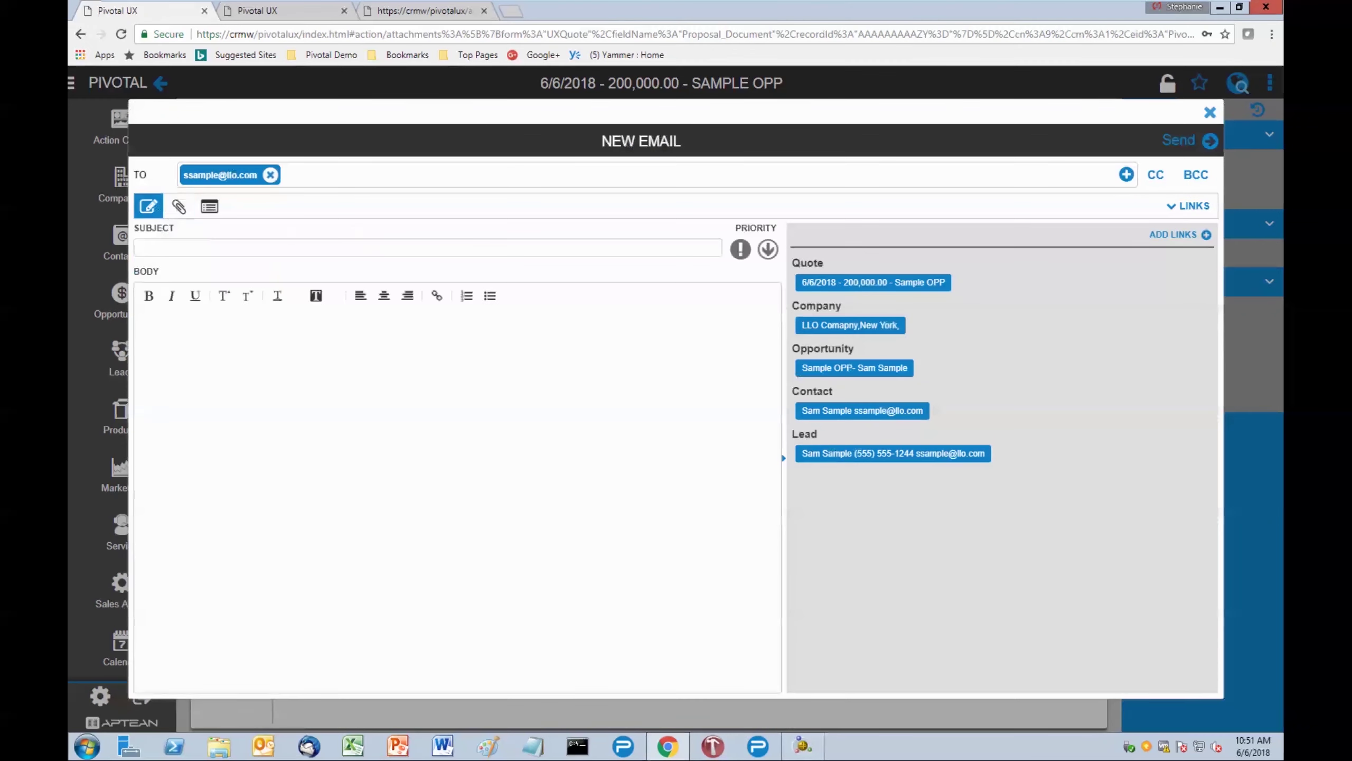
text(Quote)
click(137, 316)
text(Send )
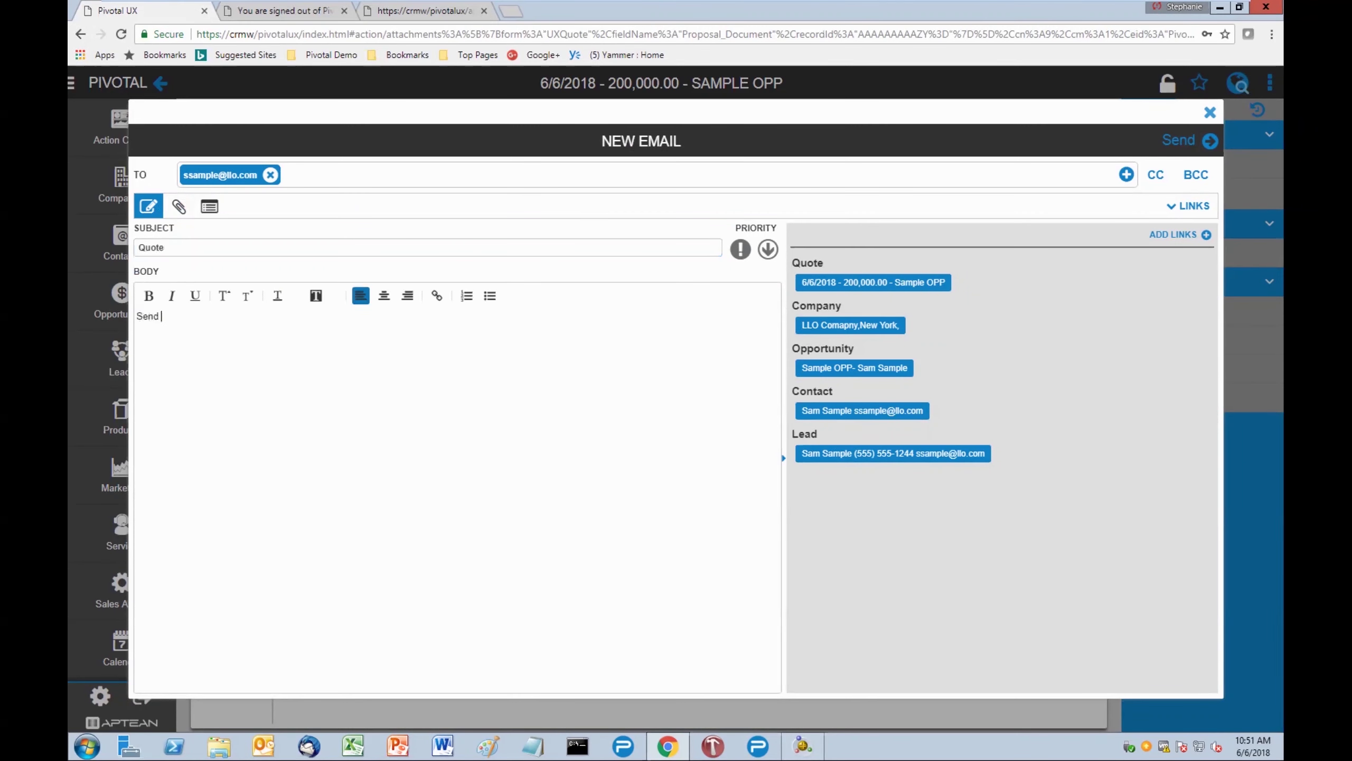
text(Quote)
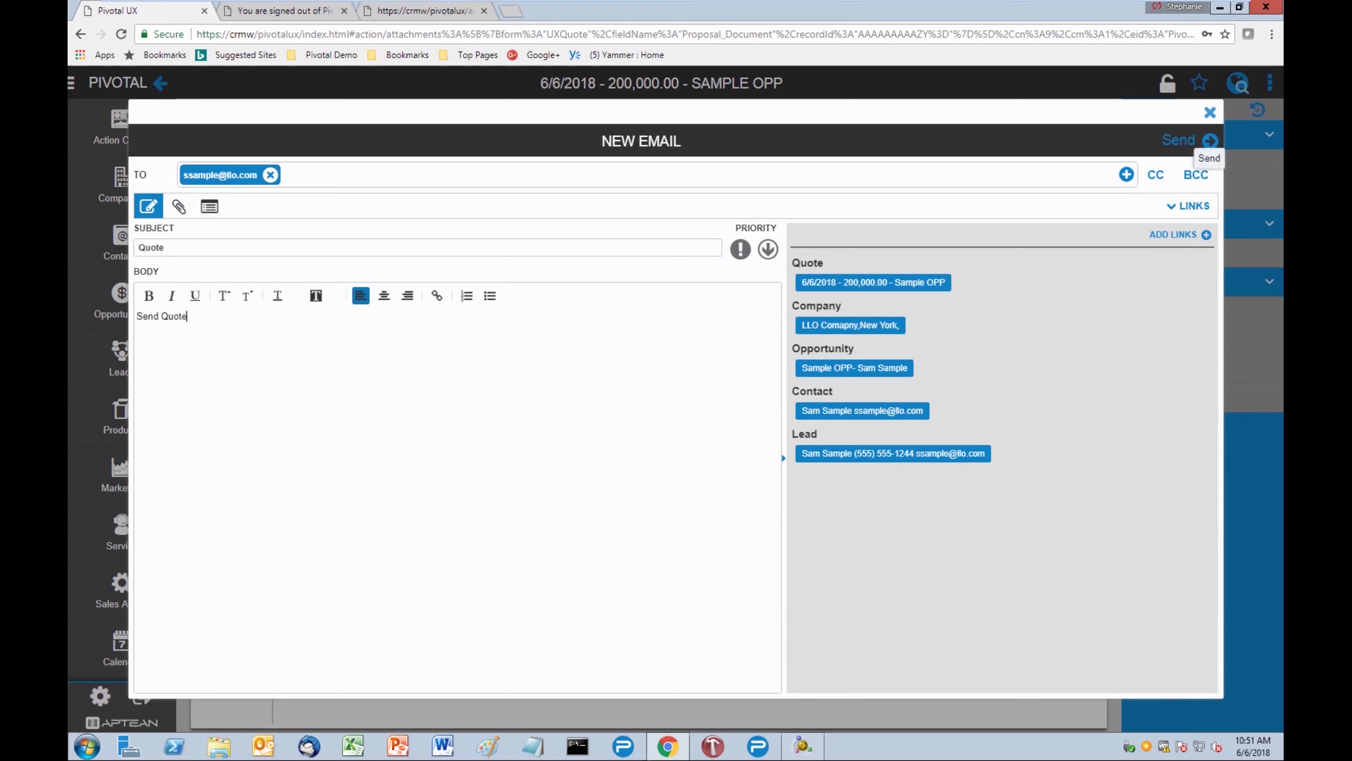
click(1210, 140)
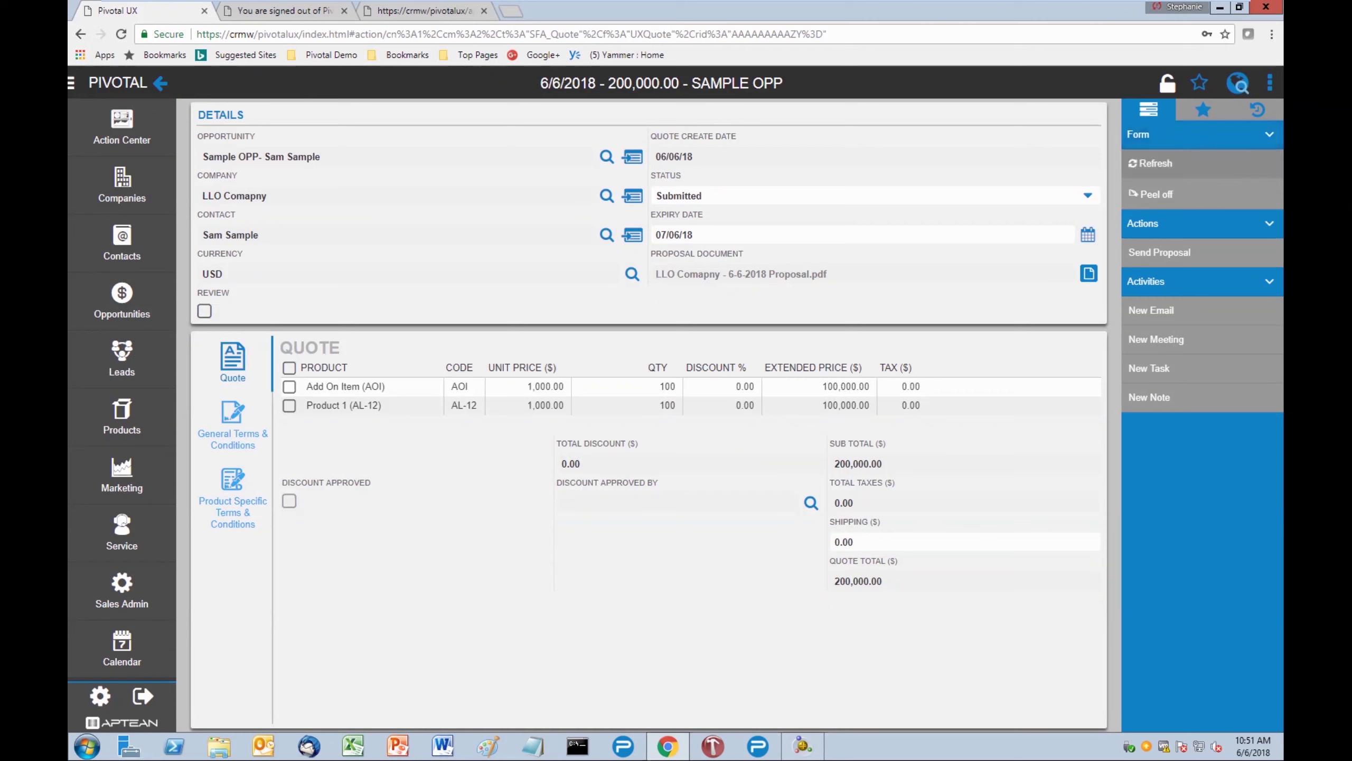
Set the quote's status to Approved, save it, and accept the related opportunity, account and order updates.
click(1087, 195)
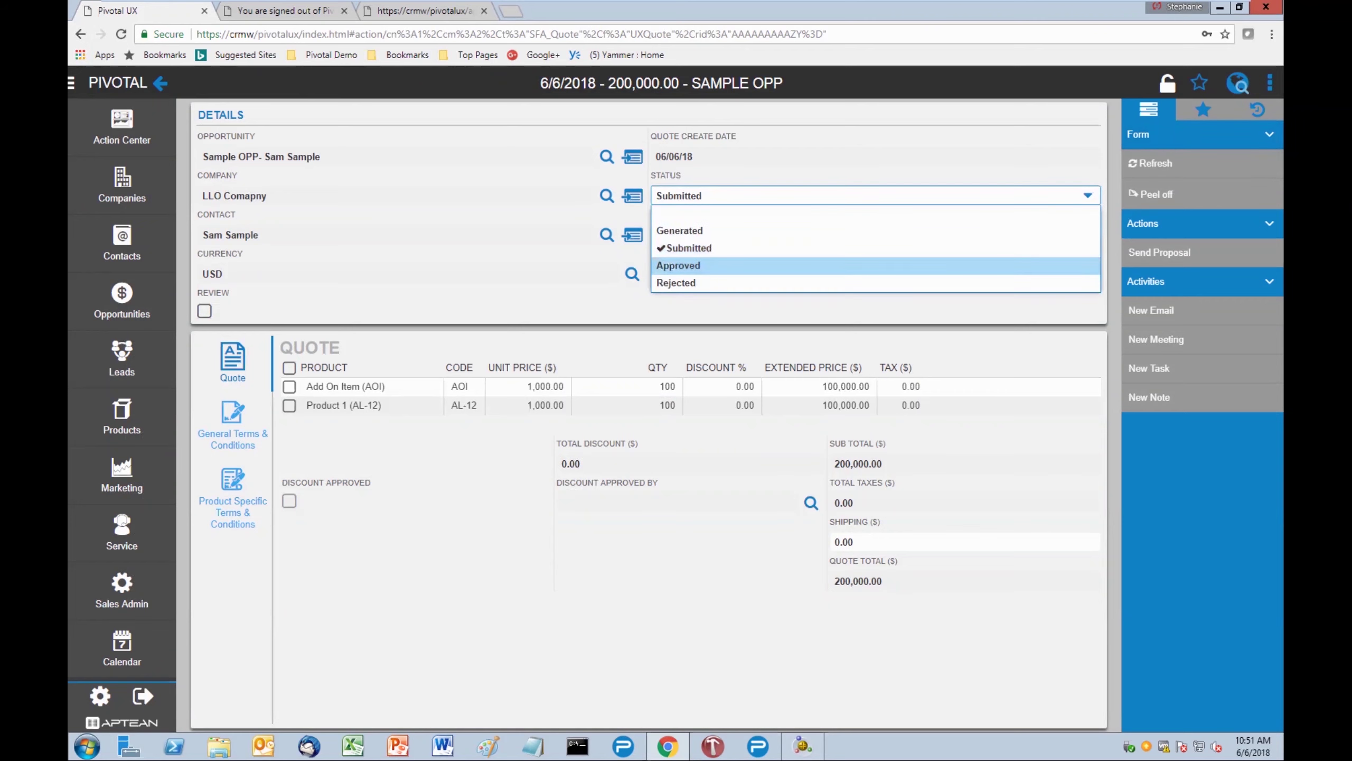
key(Return)
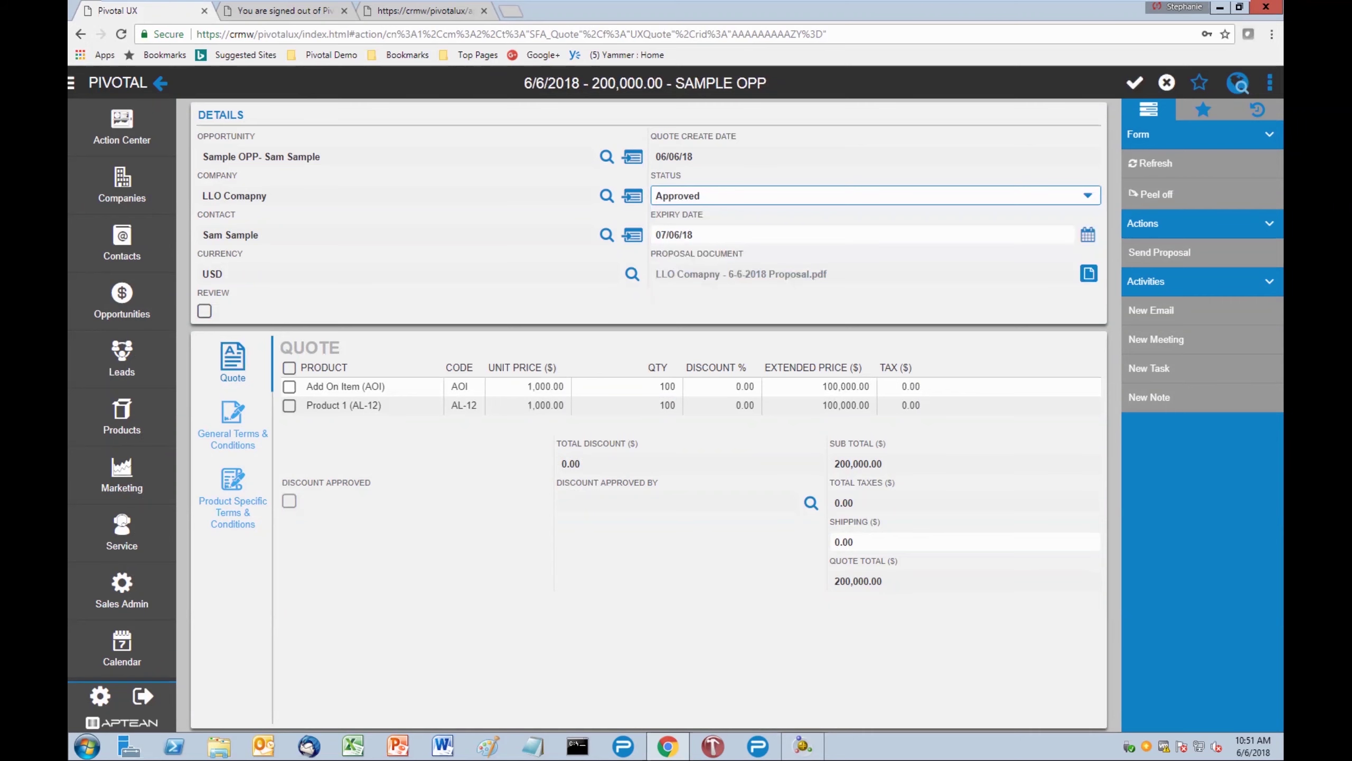
click(1135, 83)
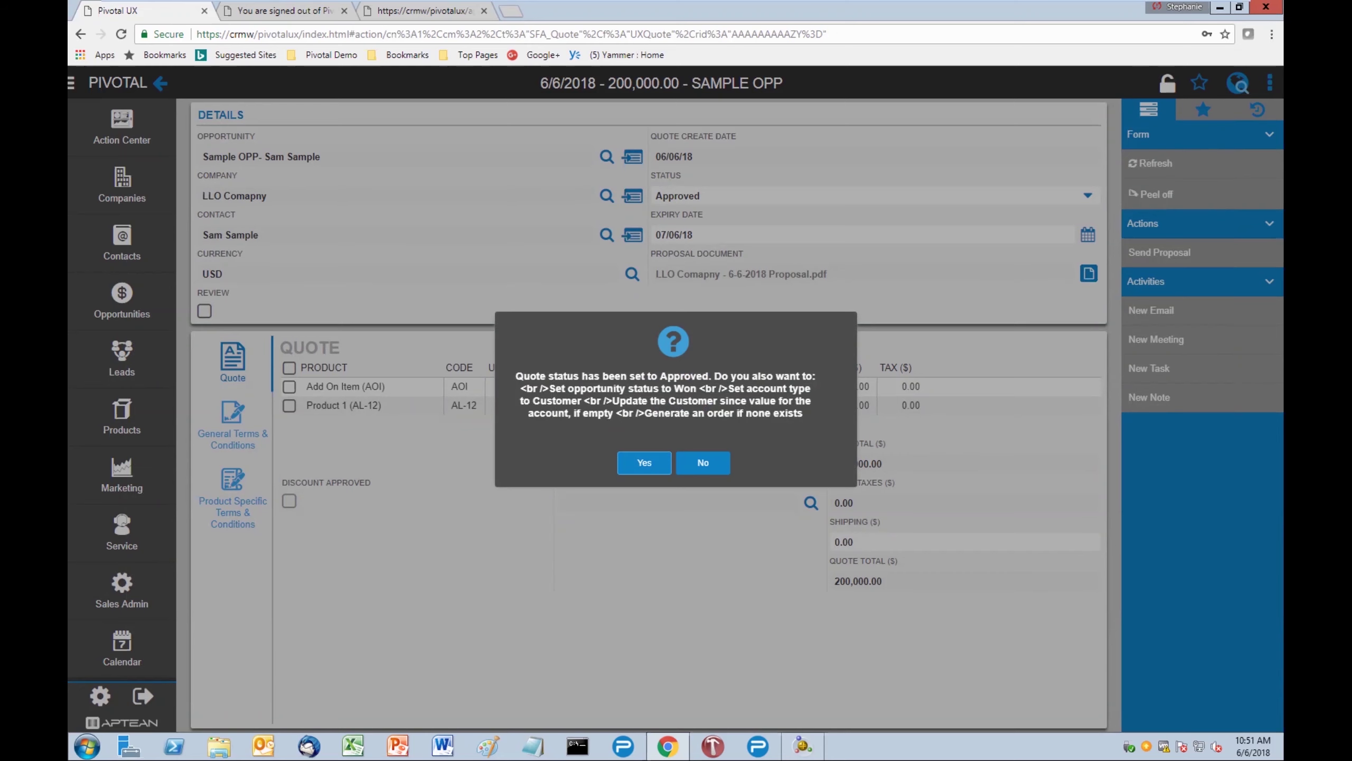
click(636, 462)
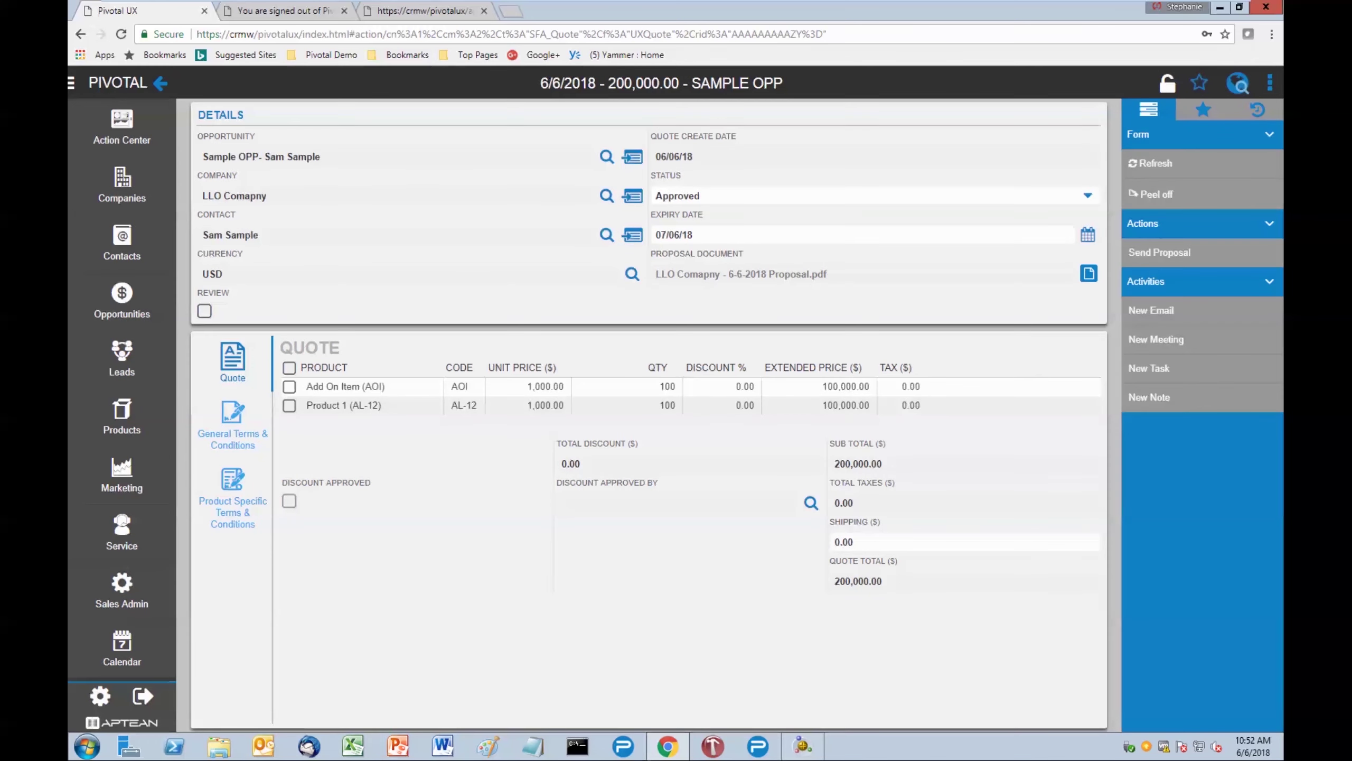
Open the Action Center, switch to its mobile version, and browse the dashboard lists forward to Hot Leads and back to Actions.
click(132, 132)
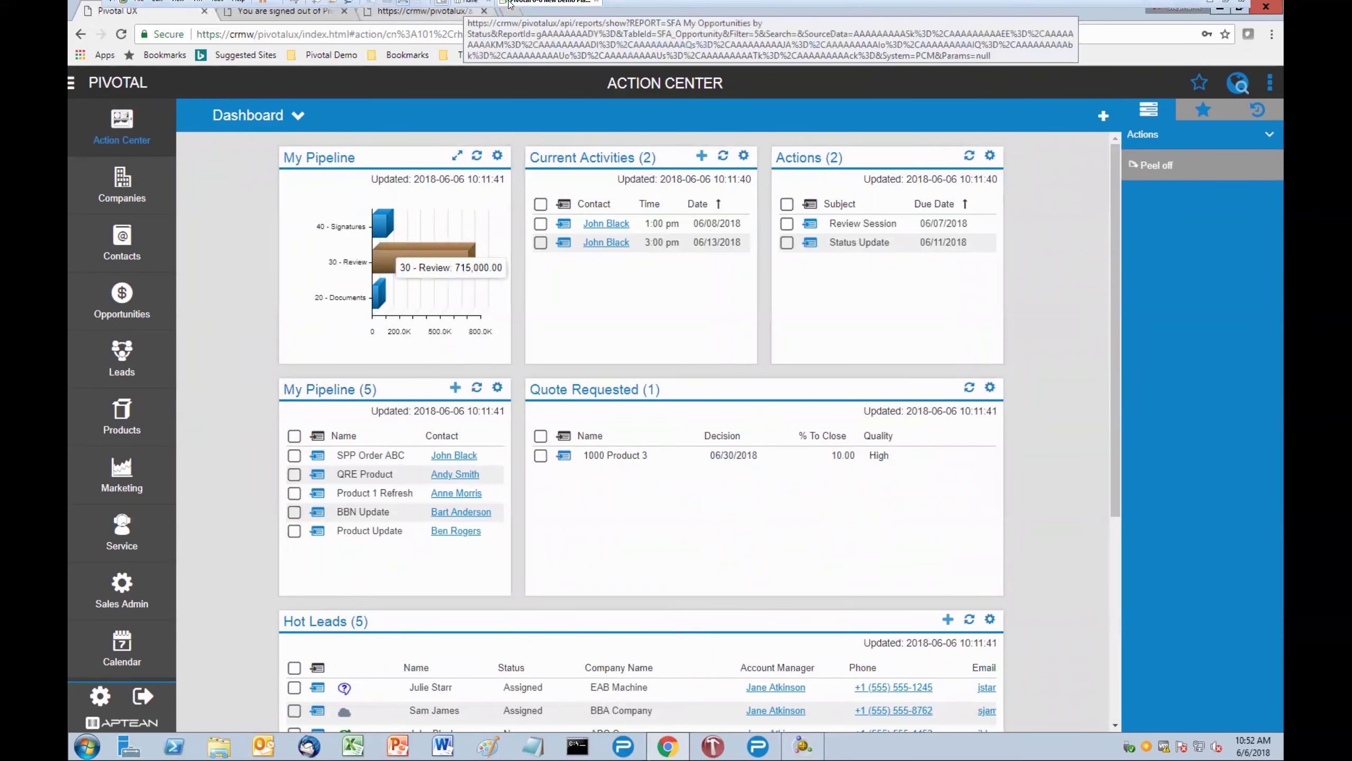
key(ctrl+alt+Return)
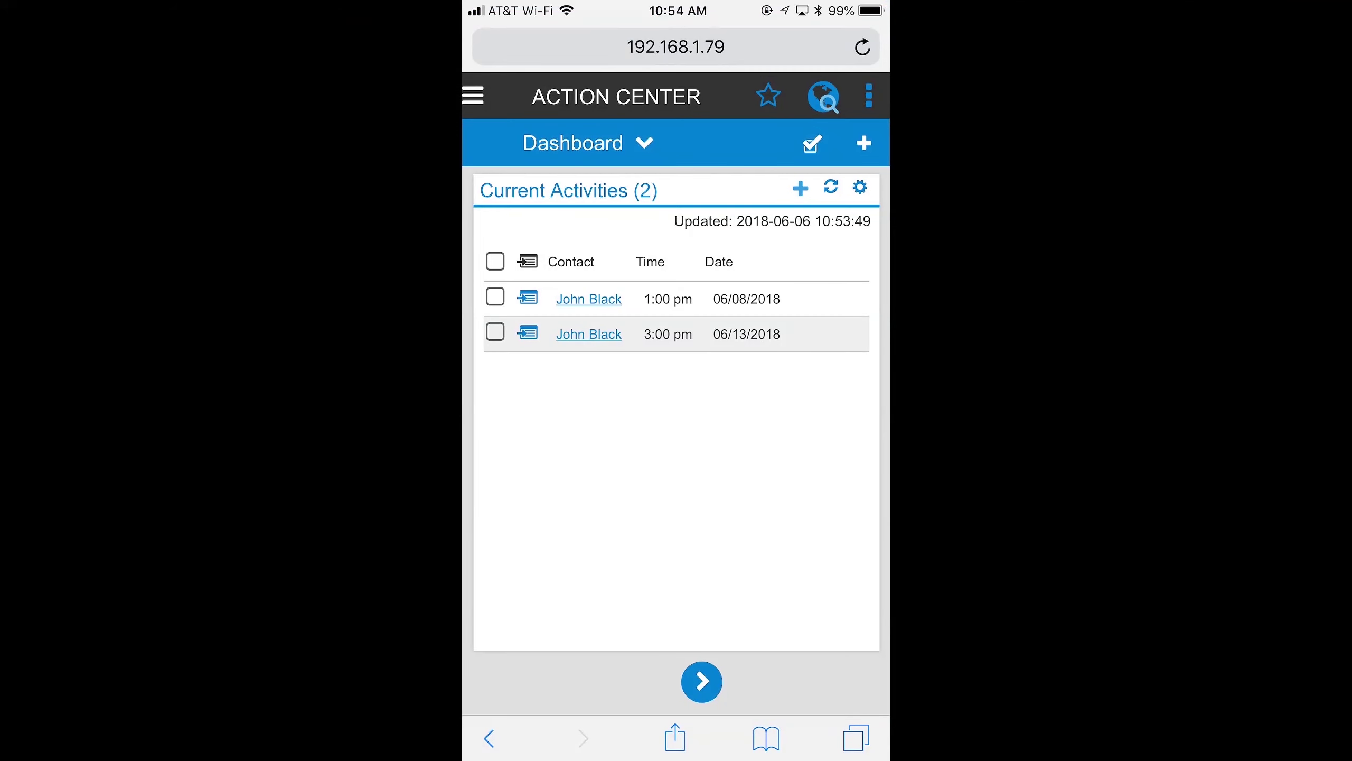
click(701, 682)
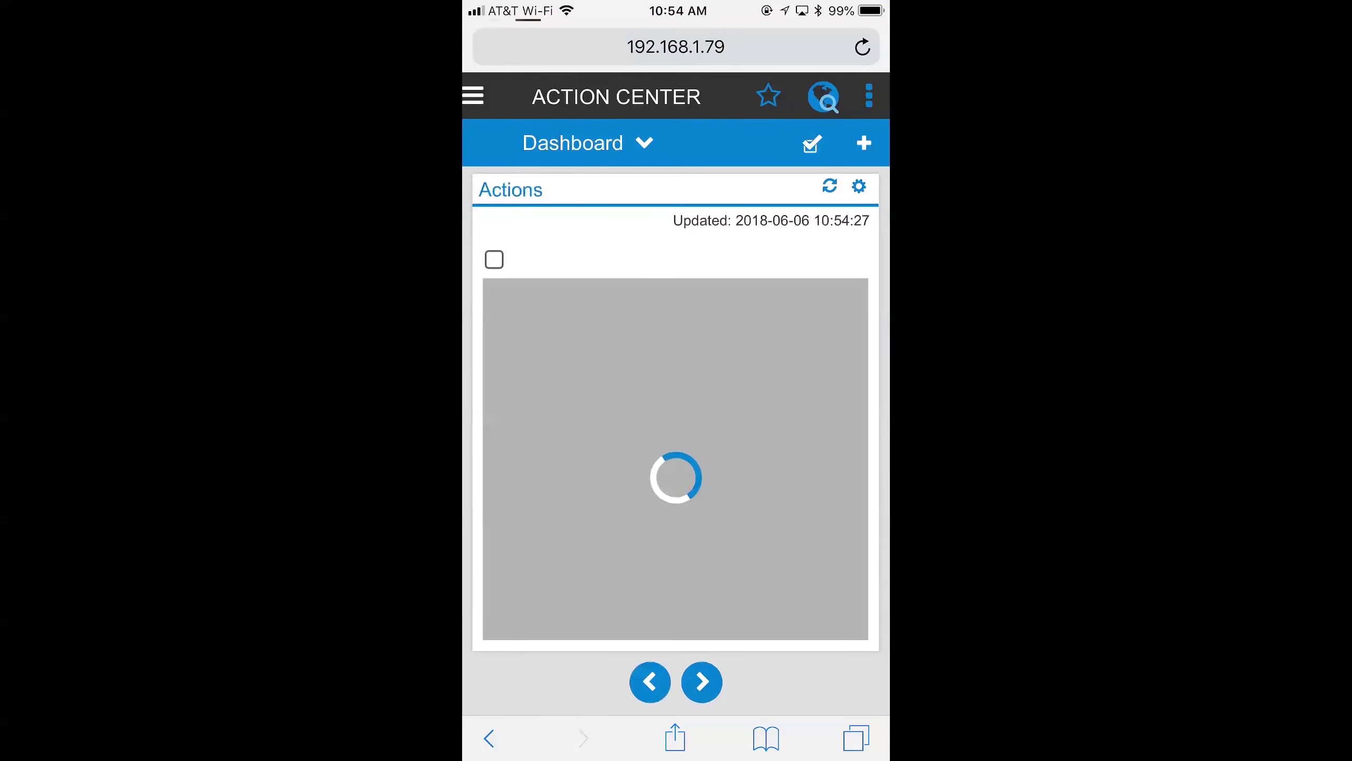
click(702, 682)
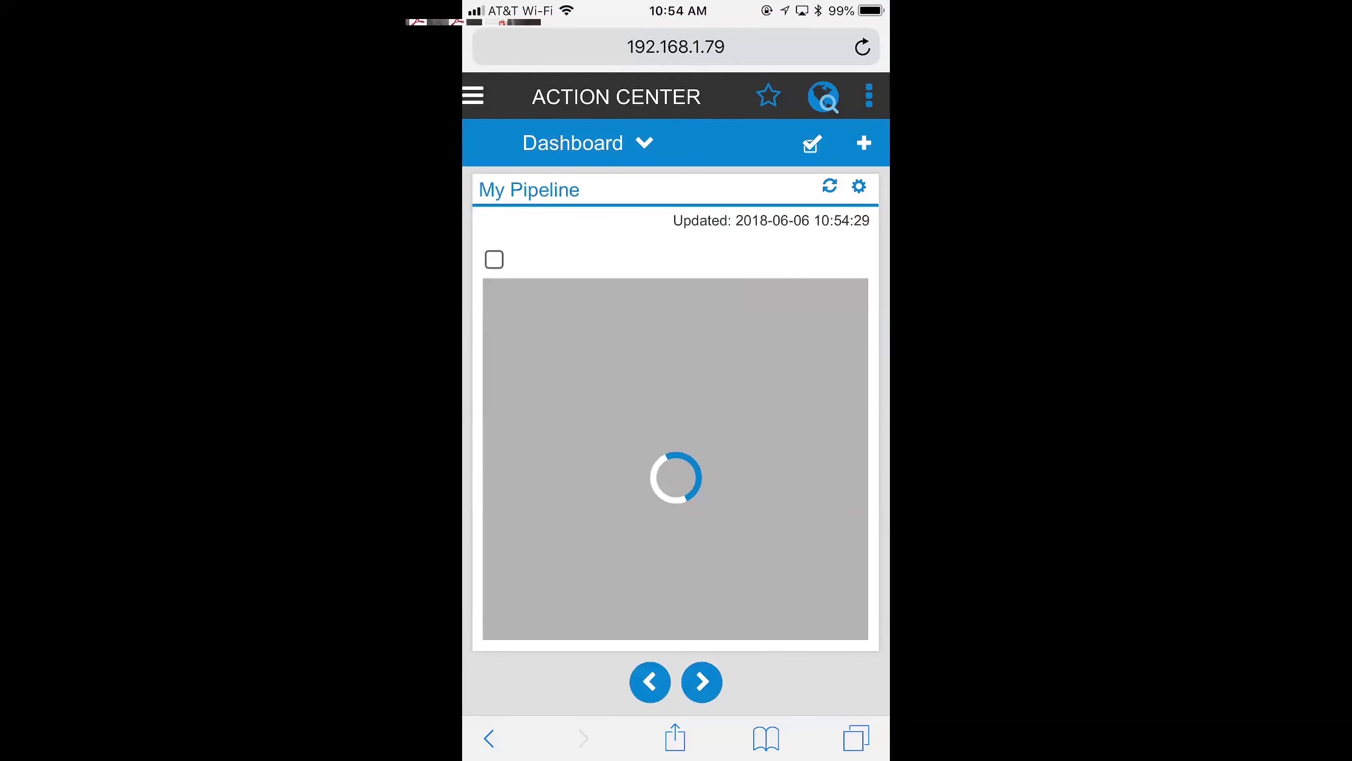
click(702, 682)
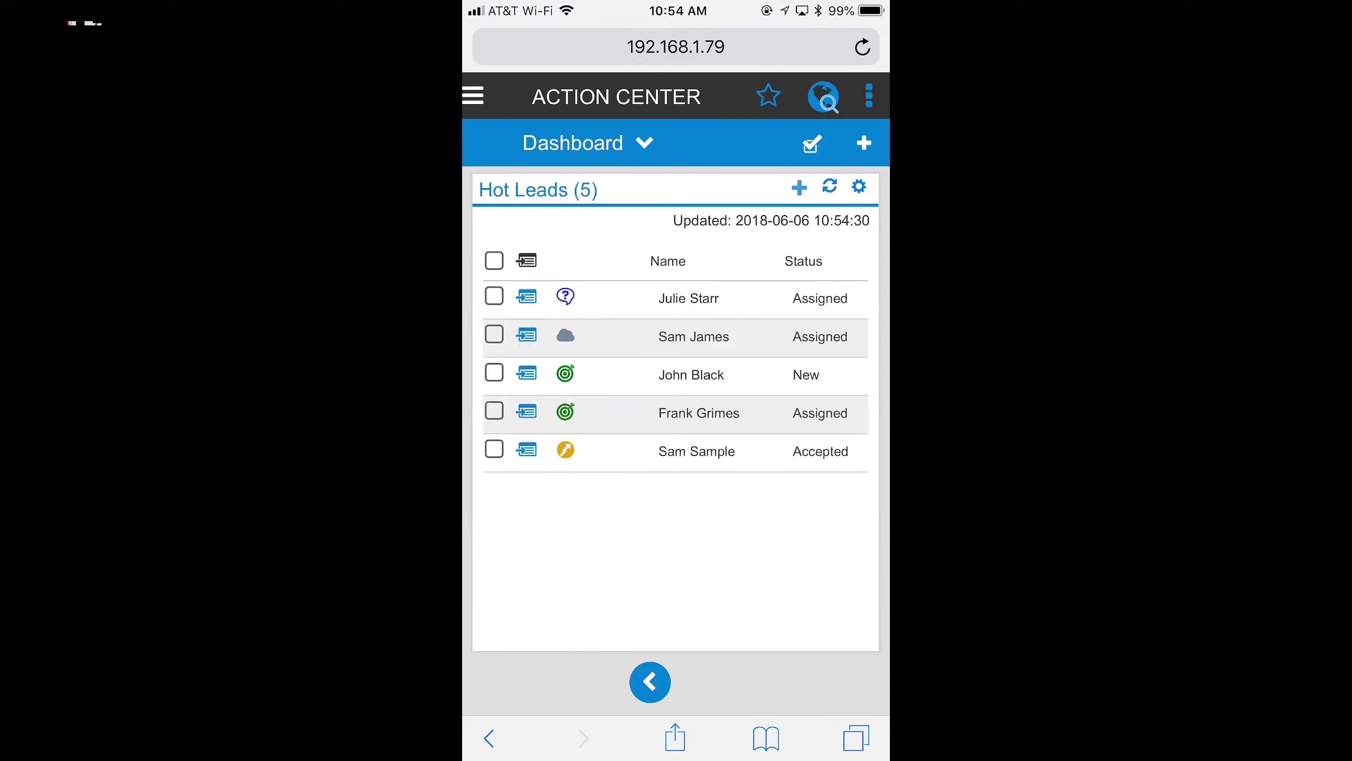
click(650, 682)
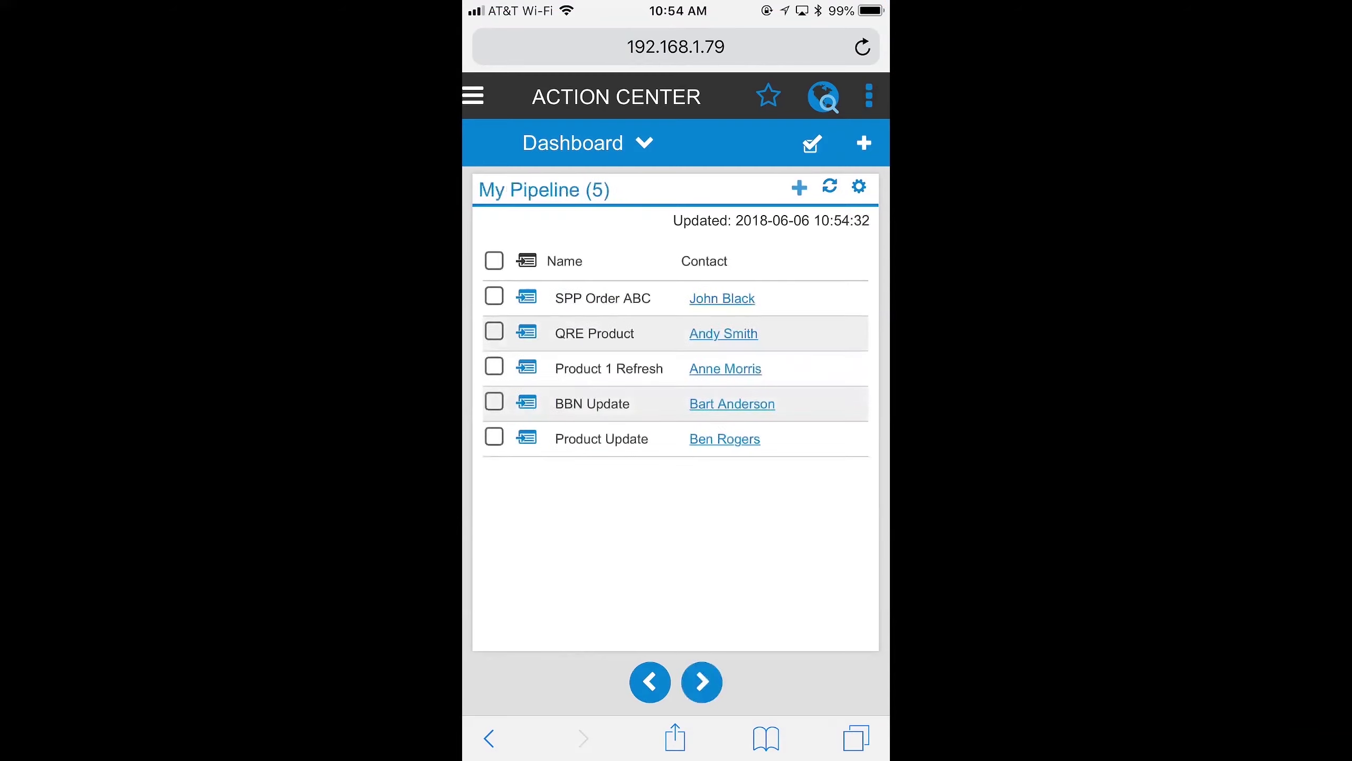
click(650, 682)
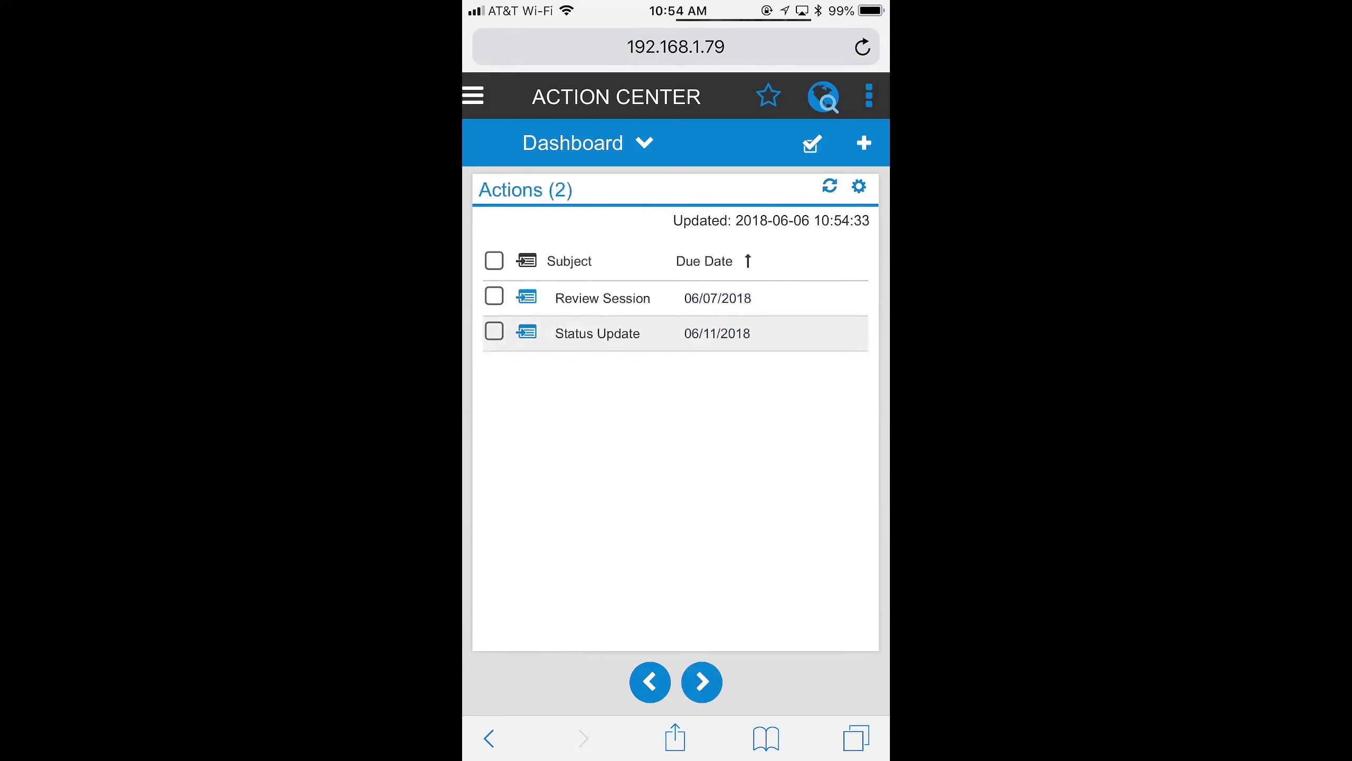
Show the My Key Contacts list on the mobile site and open the ABC Company contact's record.
click(473, 96)
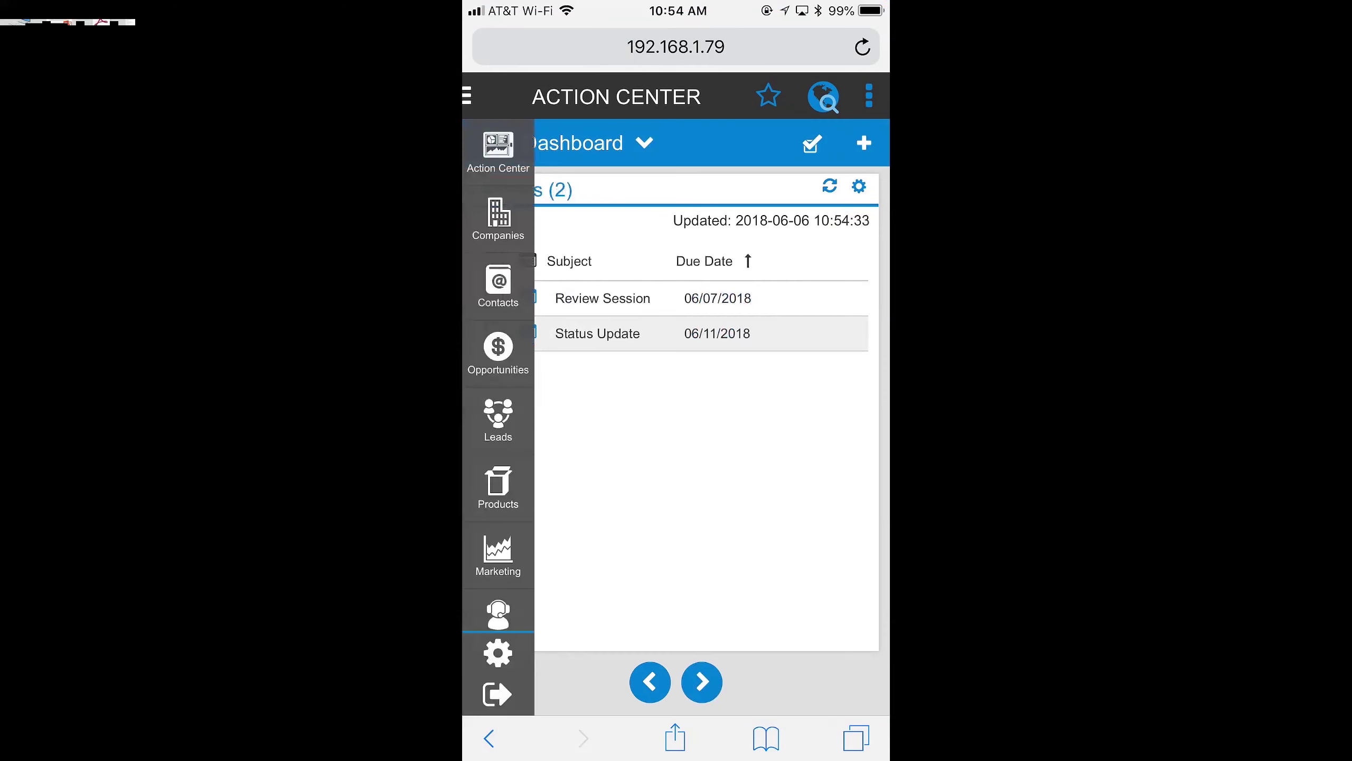
click(498, 285)
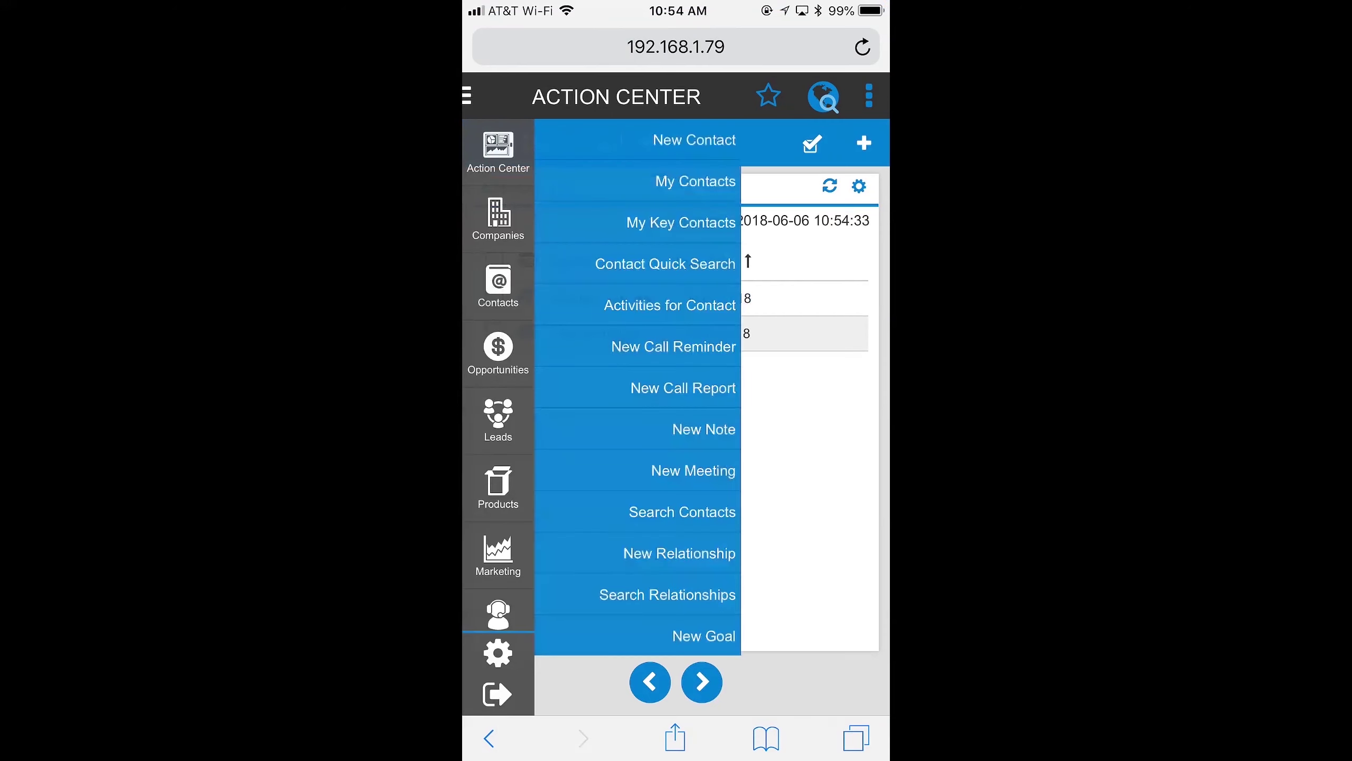
click(681, 222)
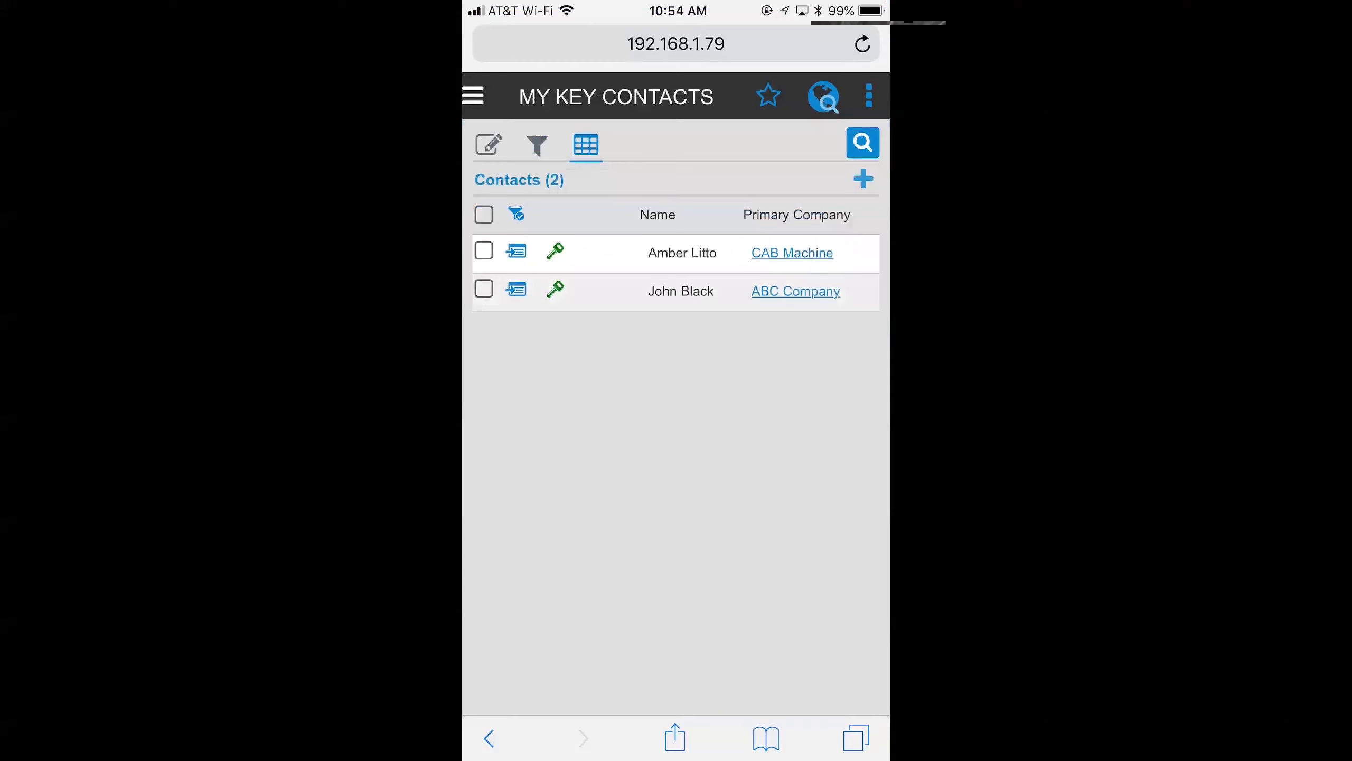
click(516, 290)
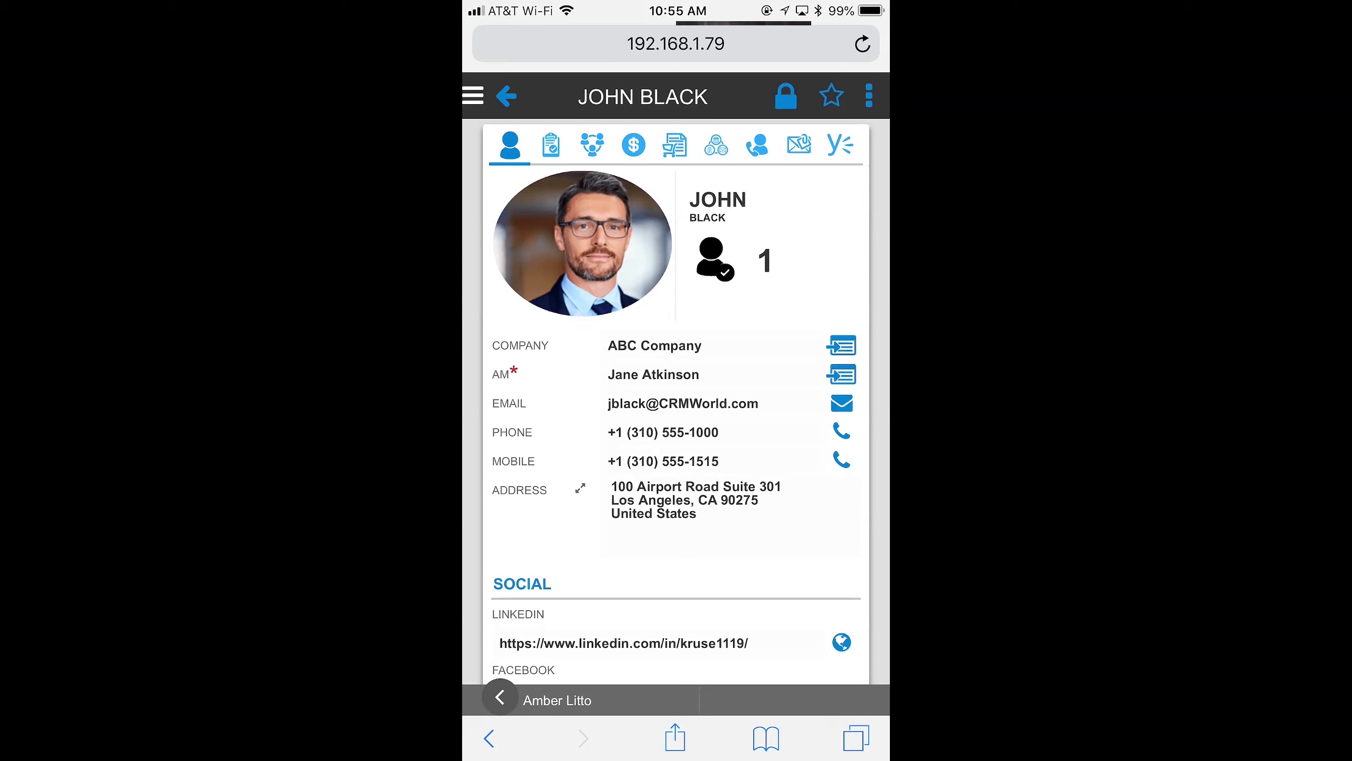
Review the contact's summary, related contacts and opportunities, and show the details of the SPP Order ABC opportunity.
click(550, 144)
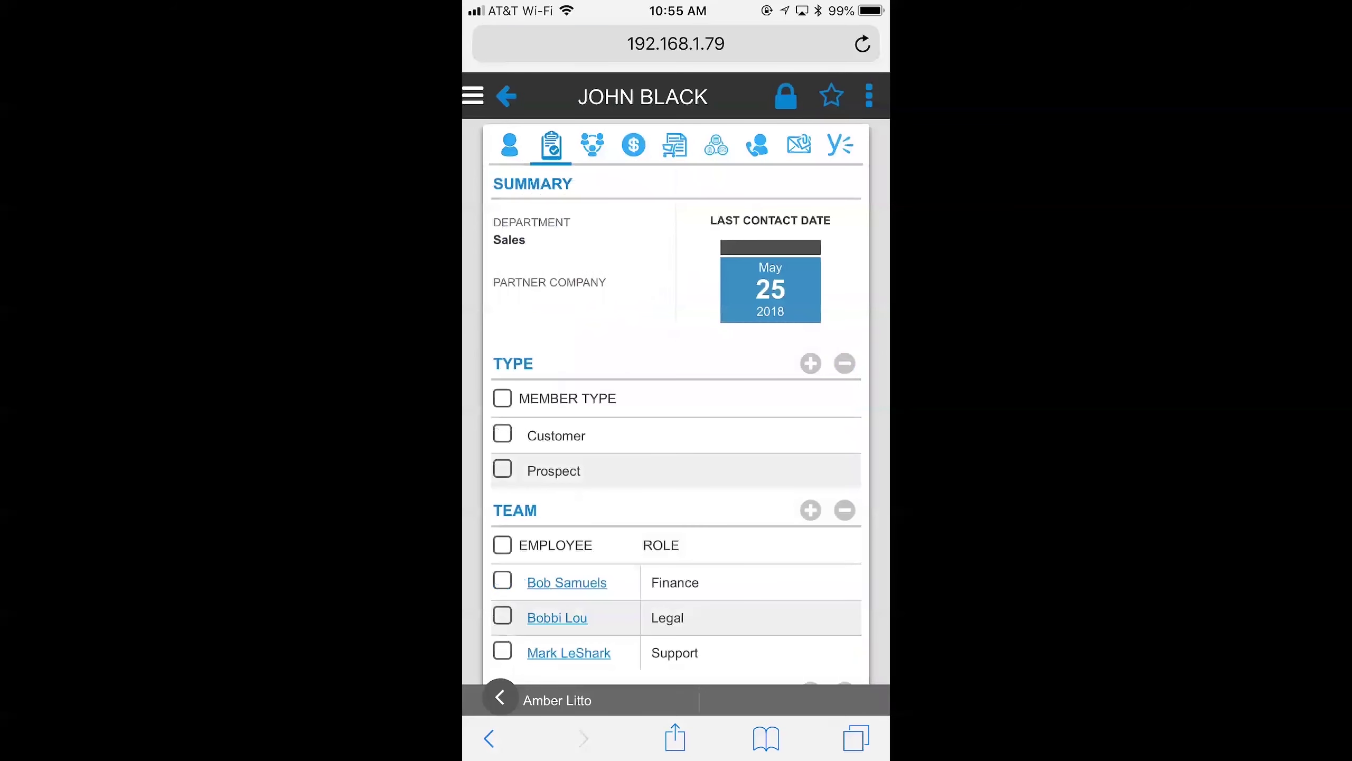
click(592, 145)
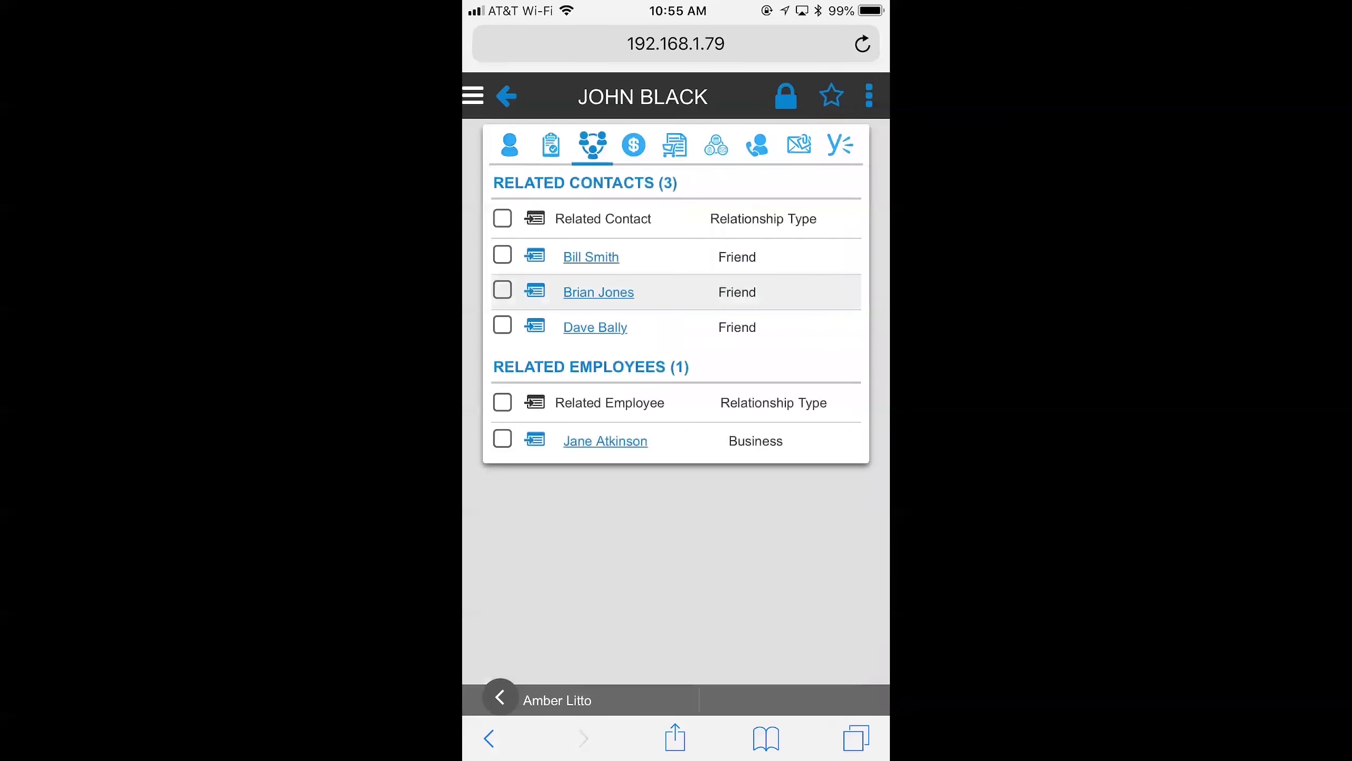
click(633, 145)
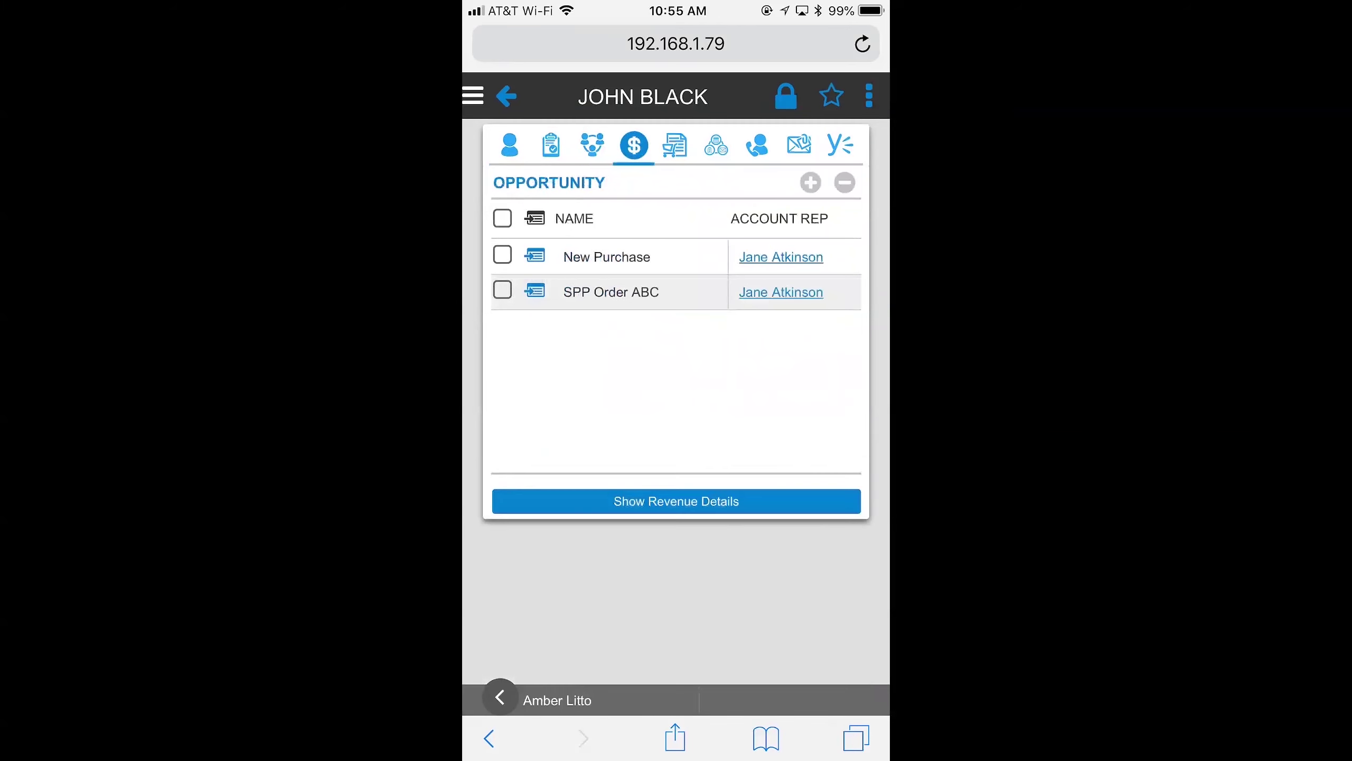
click(611, 292)
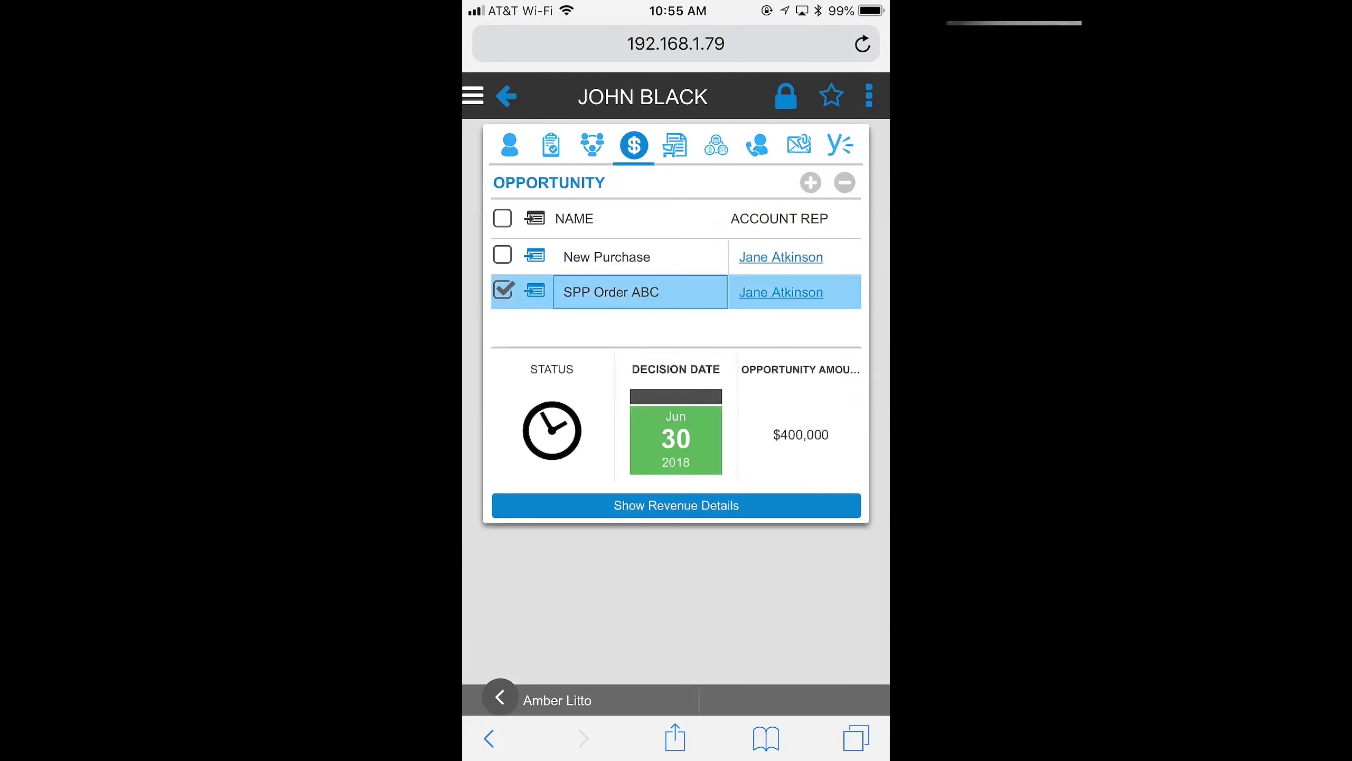
Open the contact's activities and preview the Information, 05/30/2018 interest in services, and 03/29/2018 Touching Base emails.
click(716, 145)
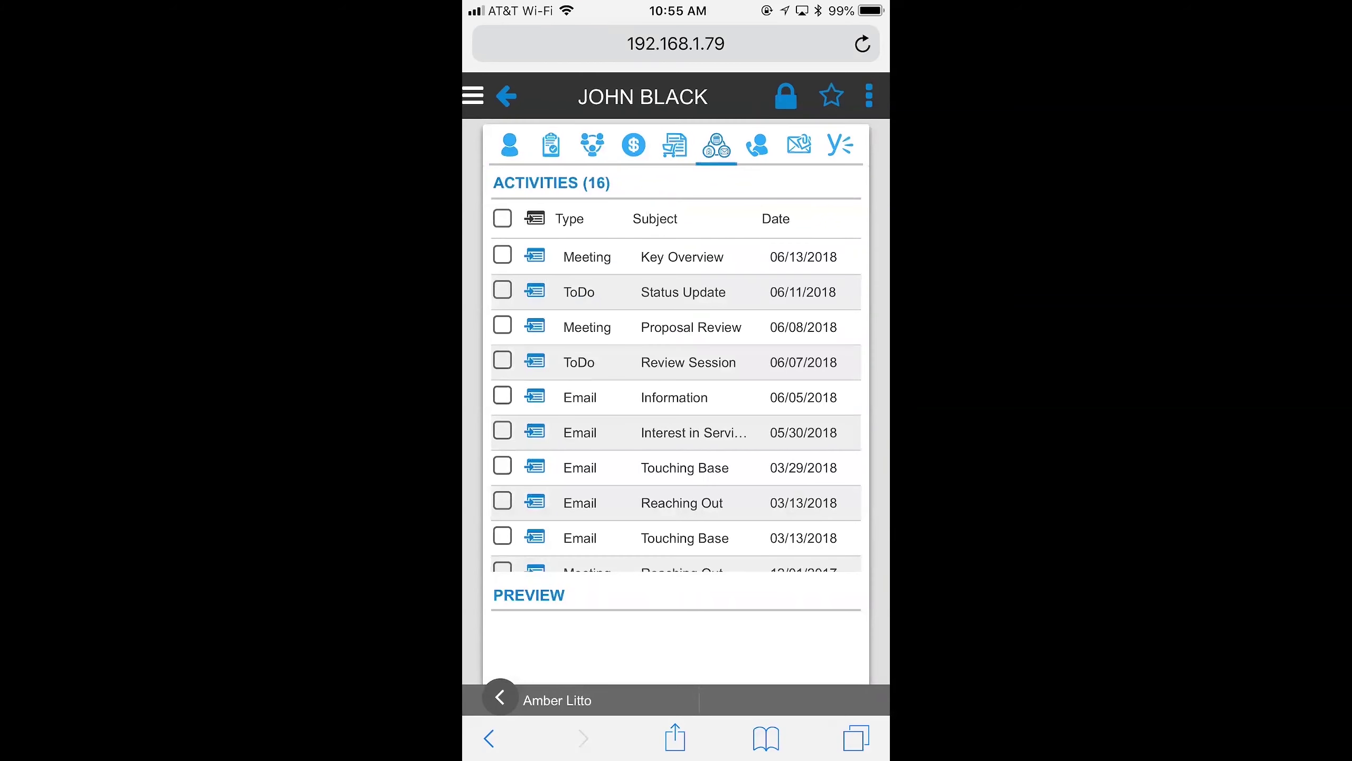
click(674, 397)
click(694, 432)
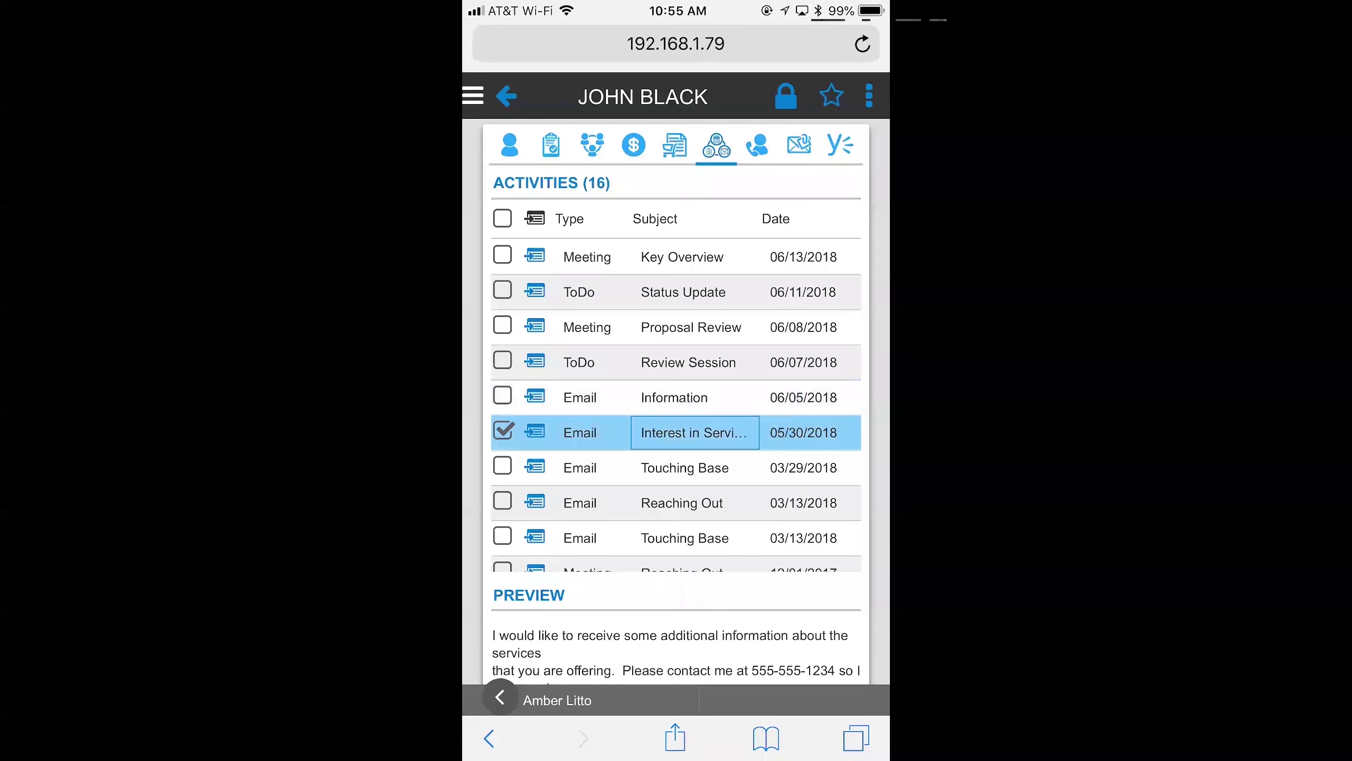
click(684, 467)
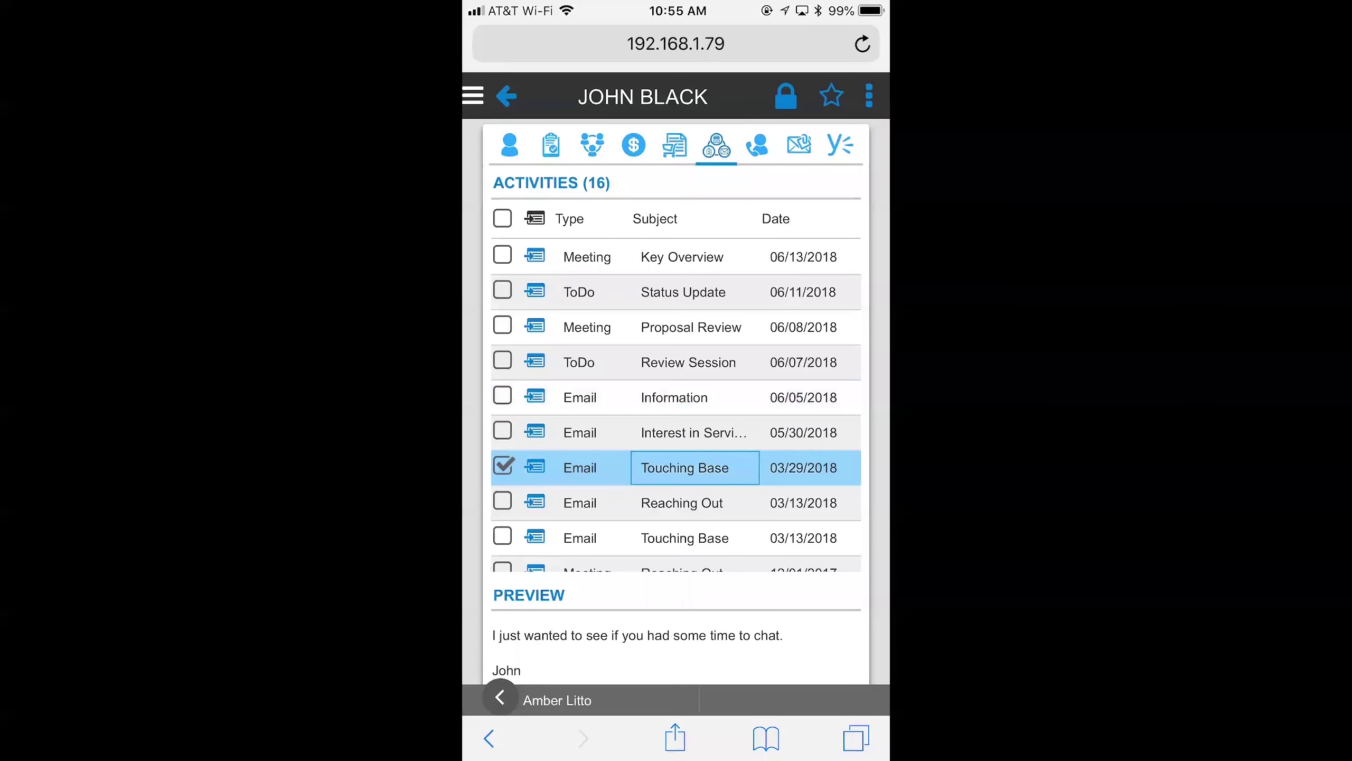
Preview the contact's order dated 03/08/2018 in the orders list and return to the Action Center.
click(674, 145)
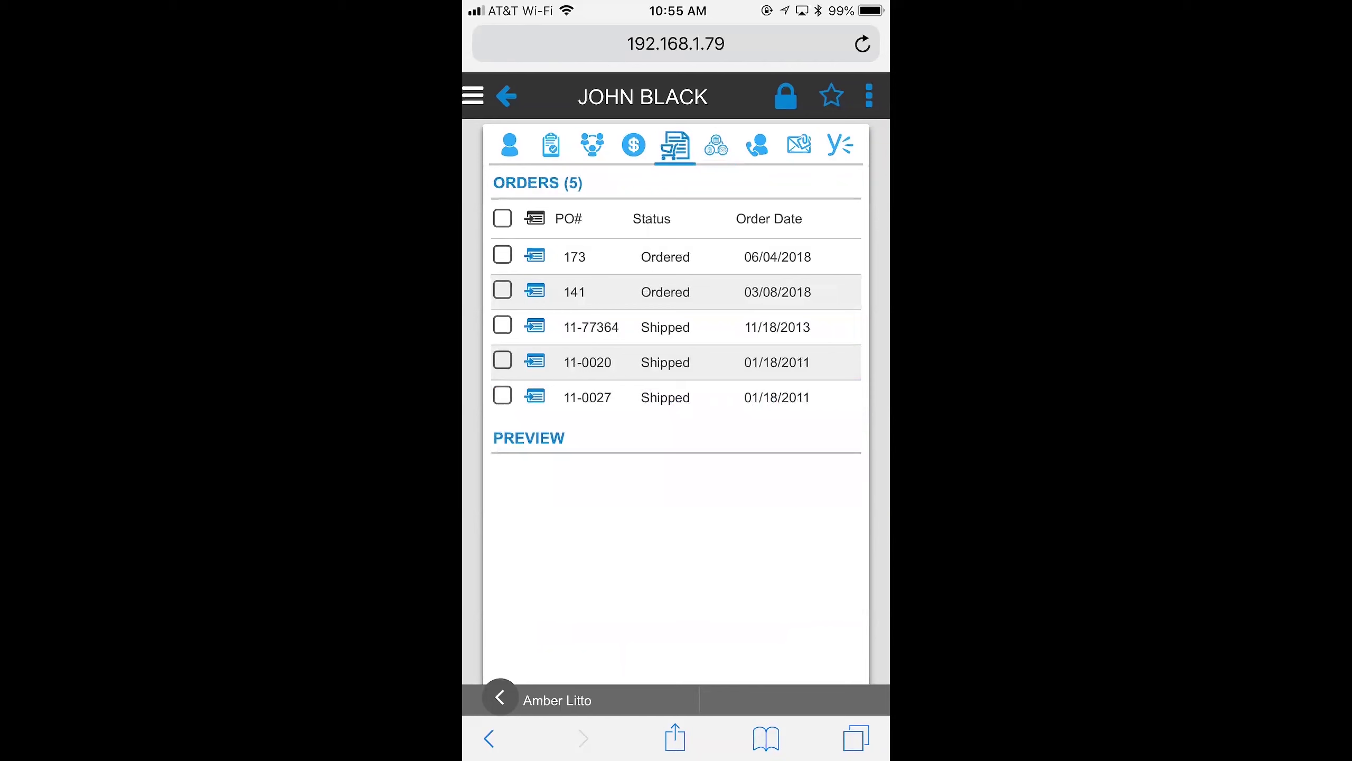
click(682, 292)
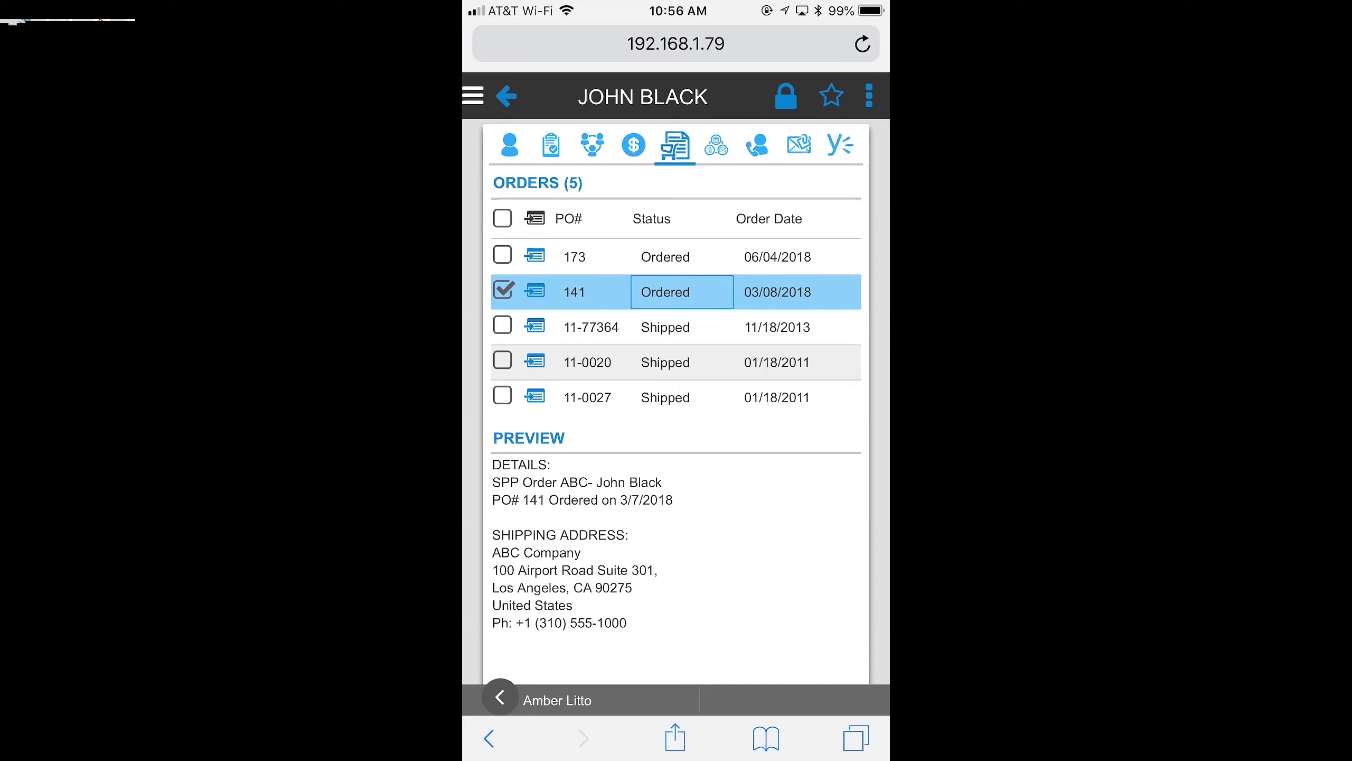
click(472, 96)
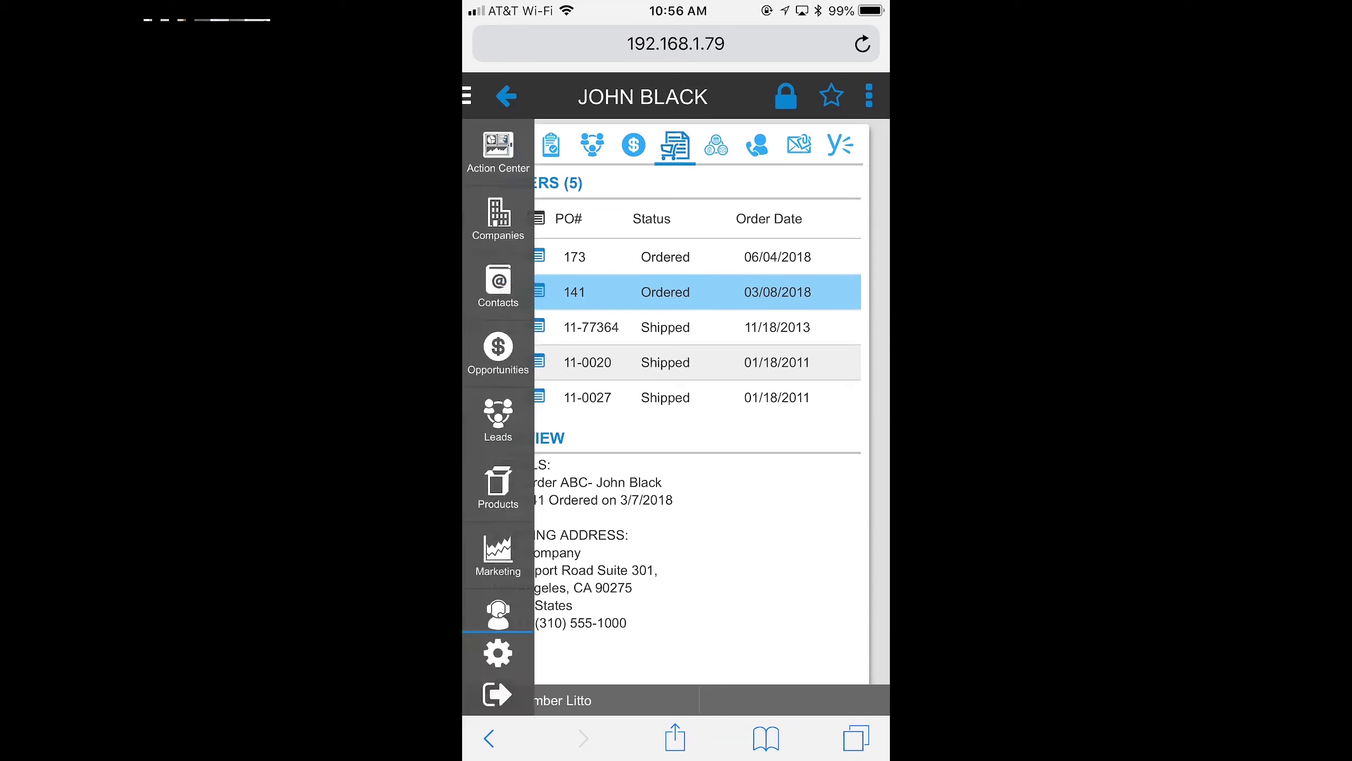
click(497, 152)
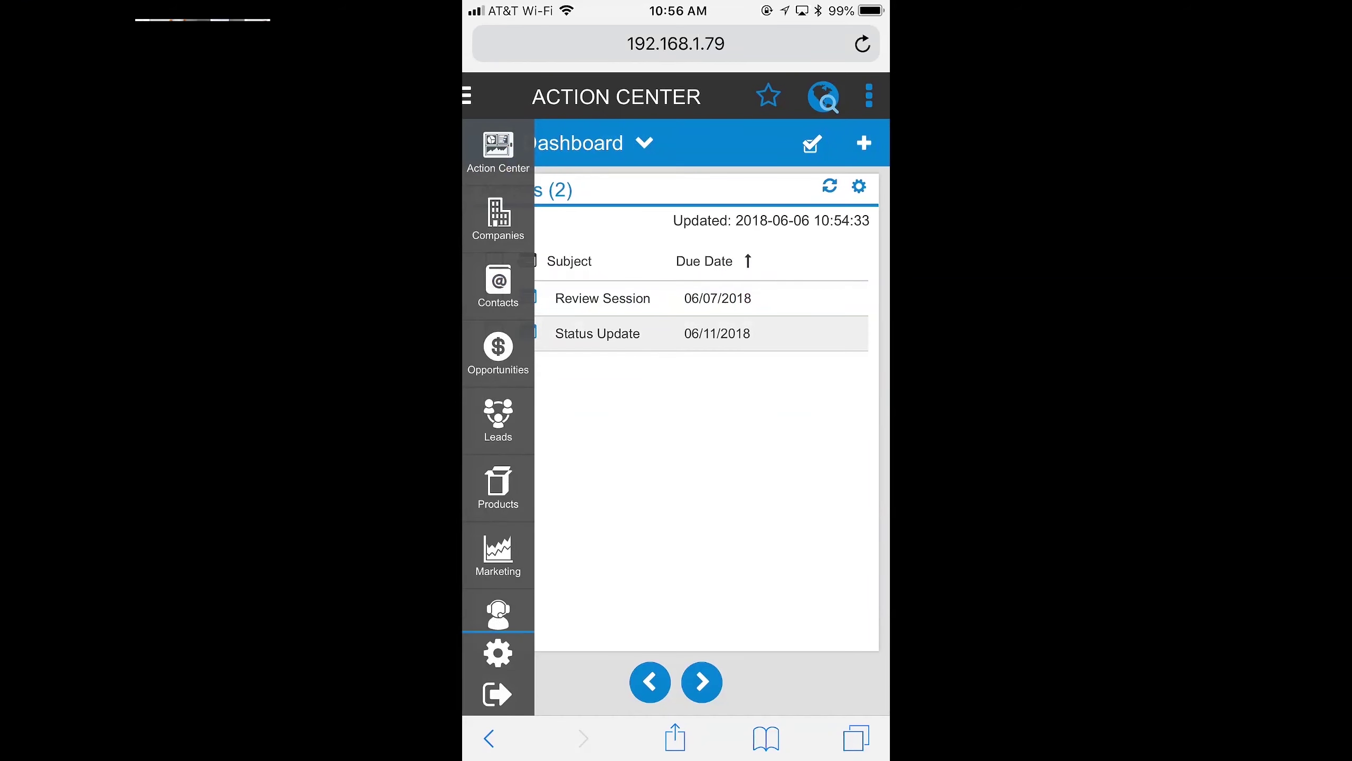
Stop mirroring the phone's screen to the desktop computer from the phone's Control Center.
drag(676, 757, 676, 404)
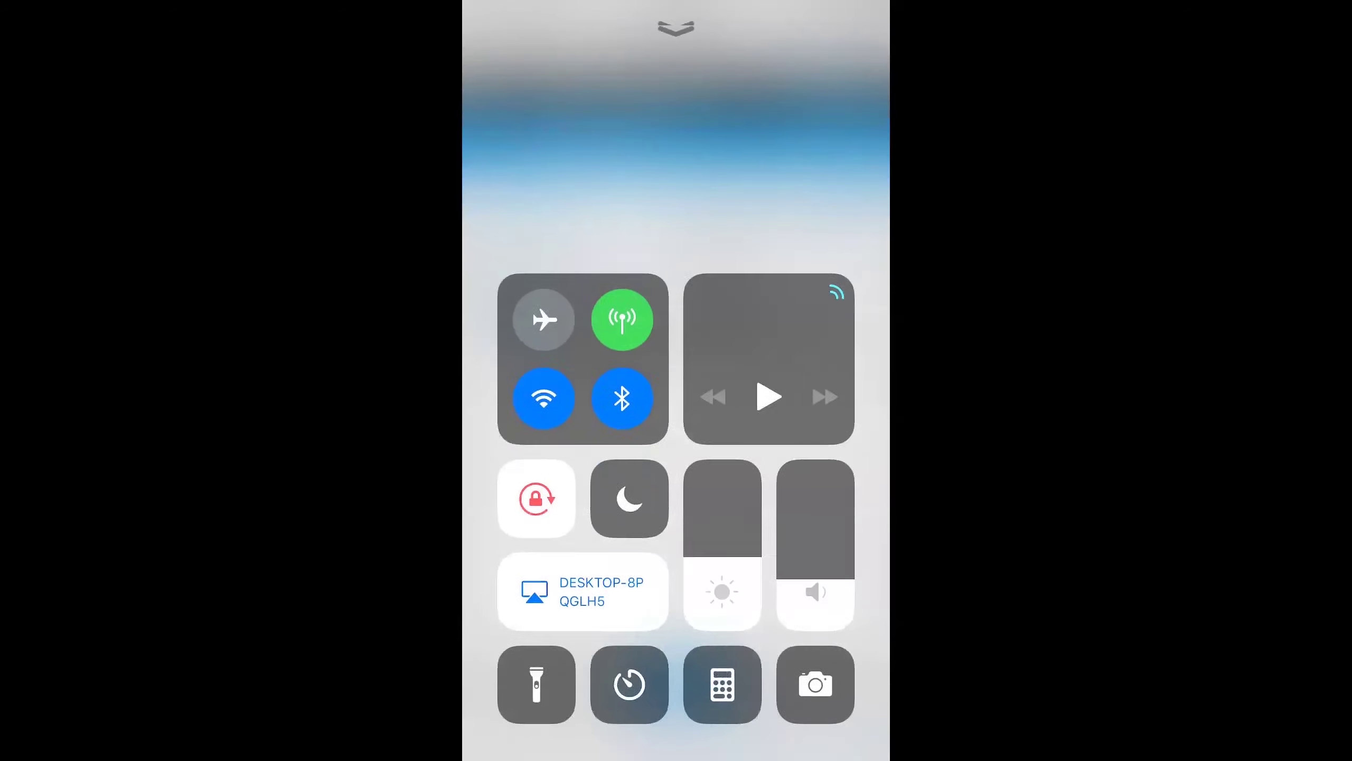
click(584, 593)
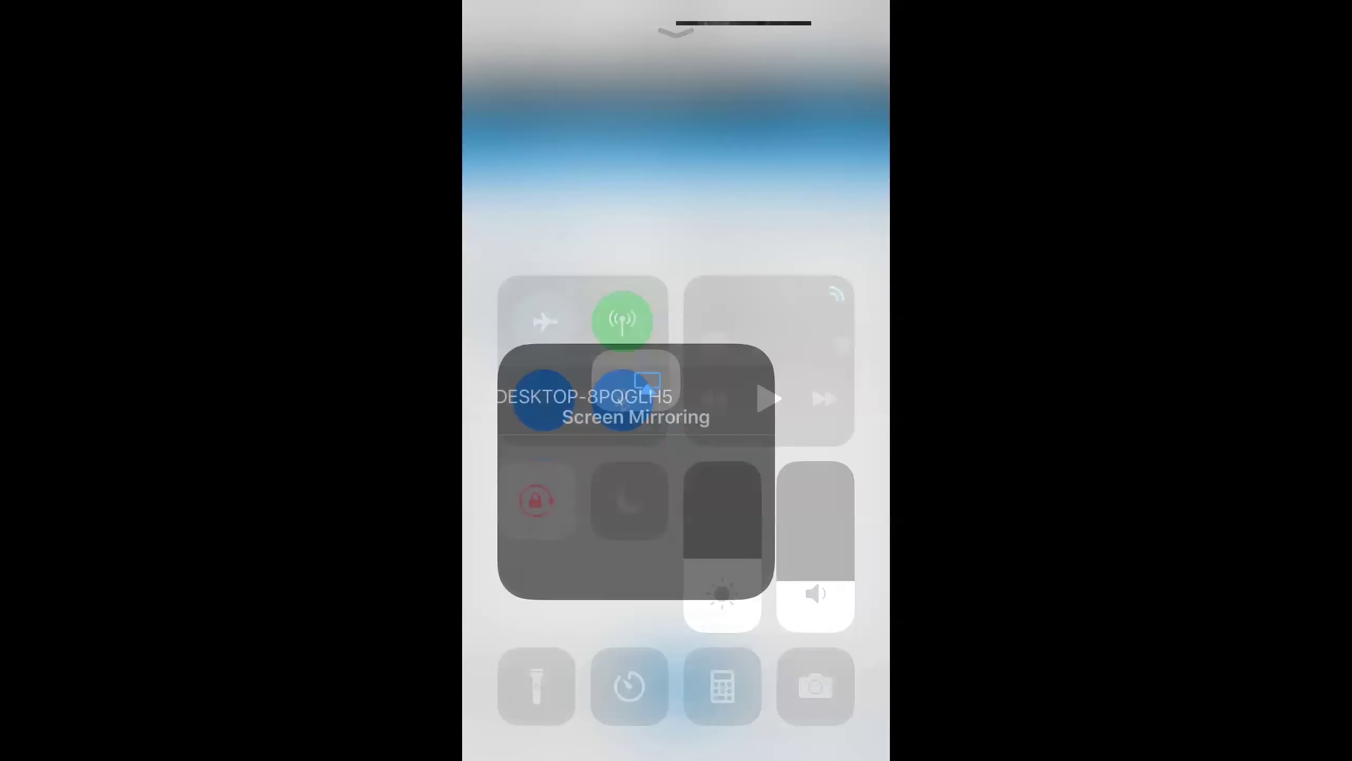
click(675, 546)
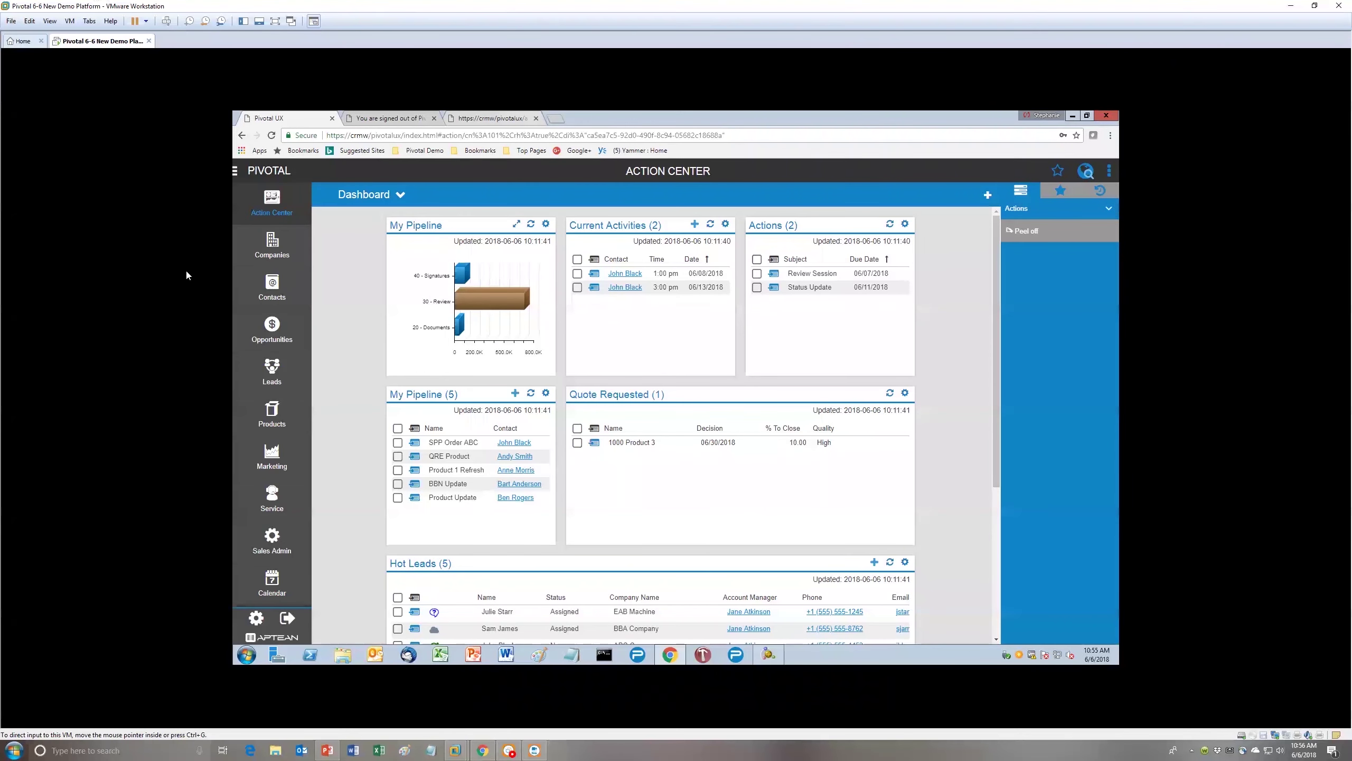
Switch to the PowerPoint presentation and start the slide show from slide 3, "Join us for the rest of the series".
click(327, 750)
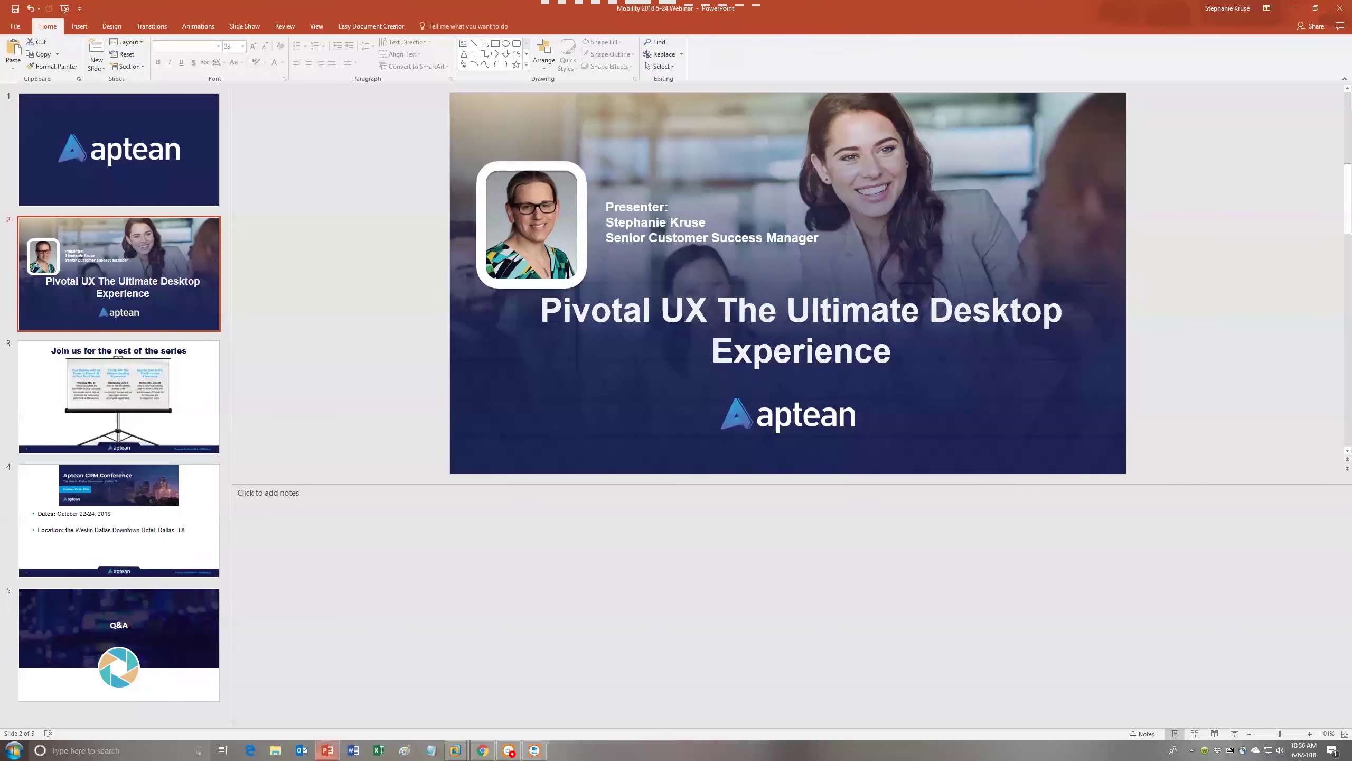
click(191, 371)
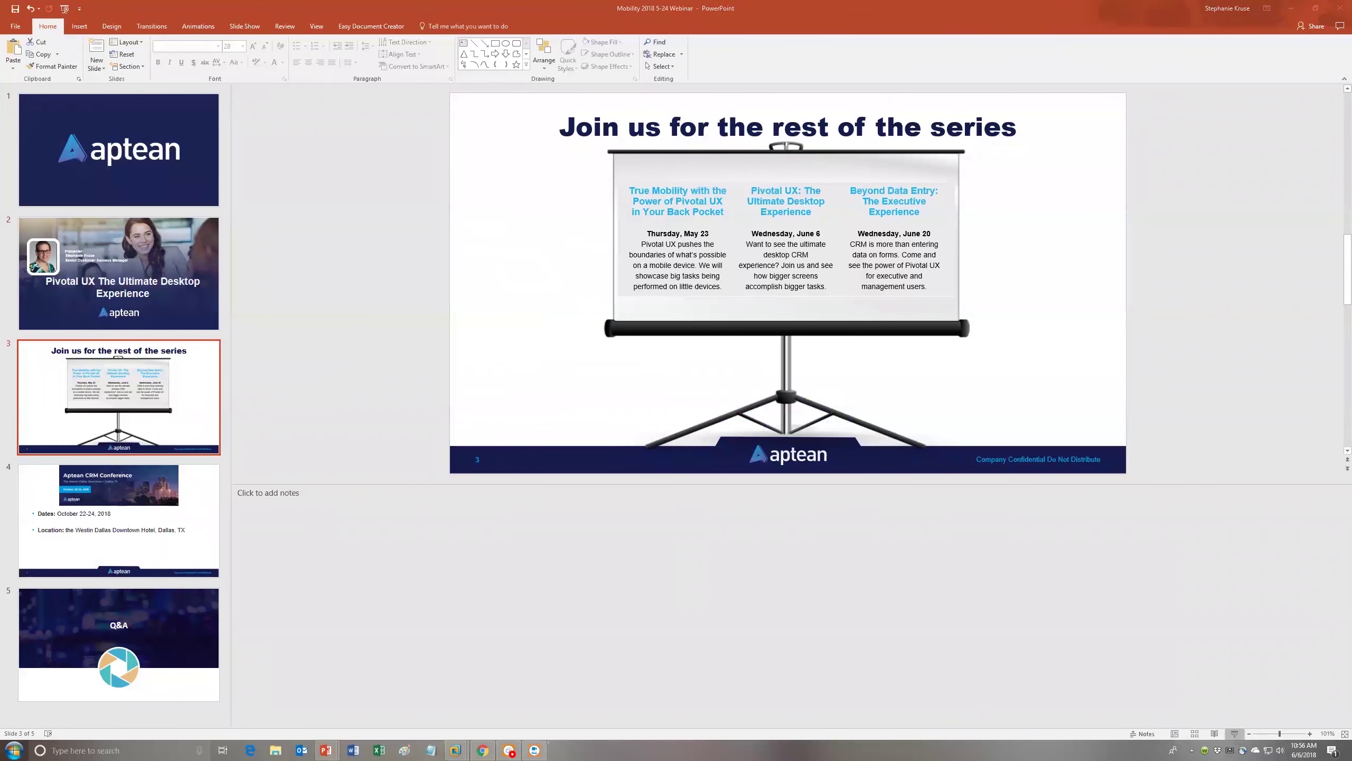
key(shift+F5)
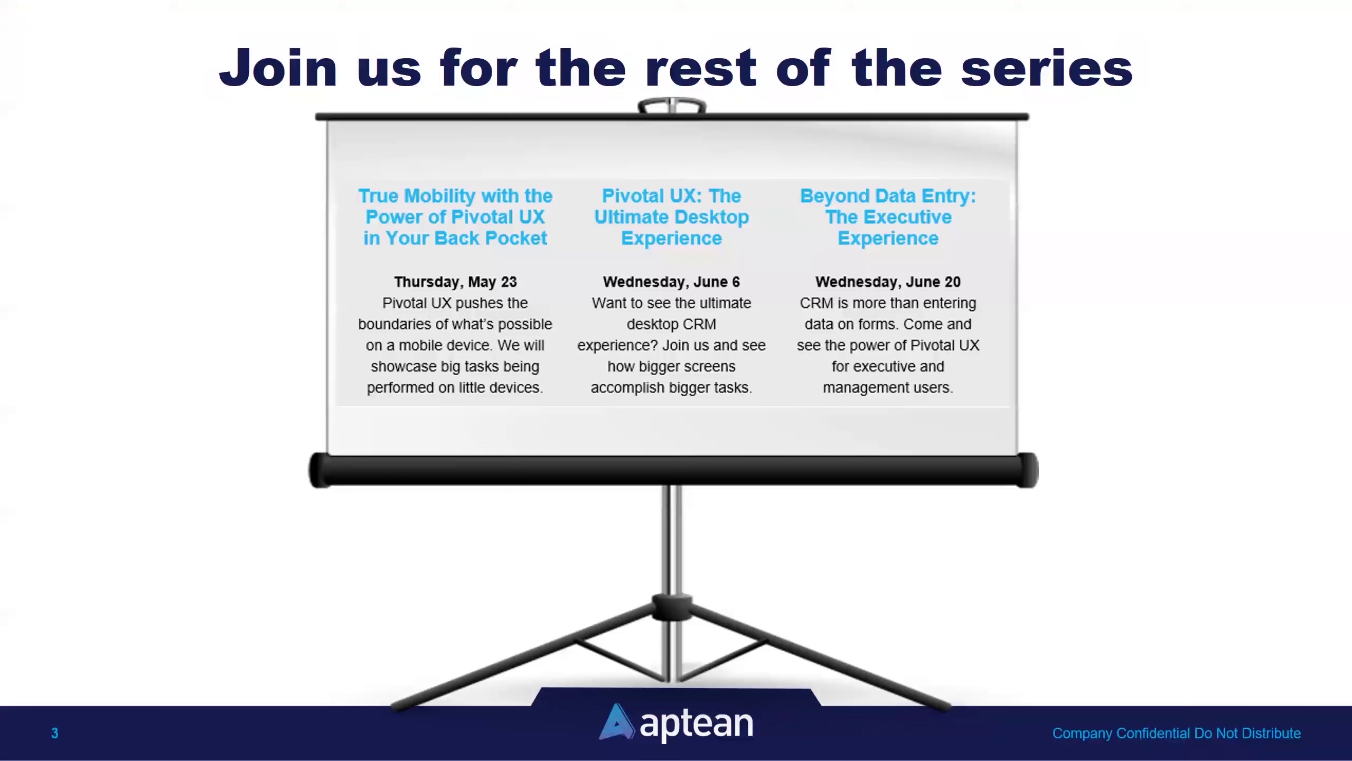